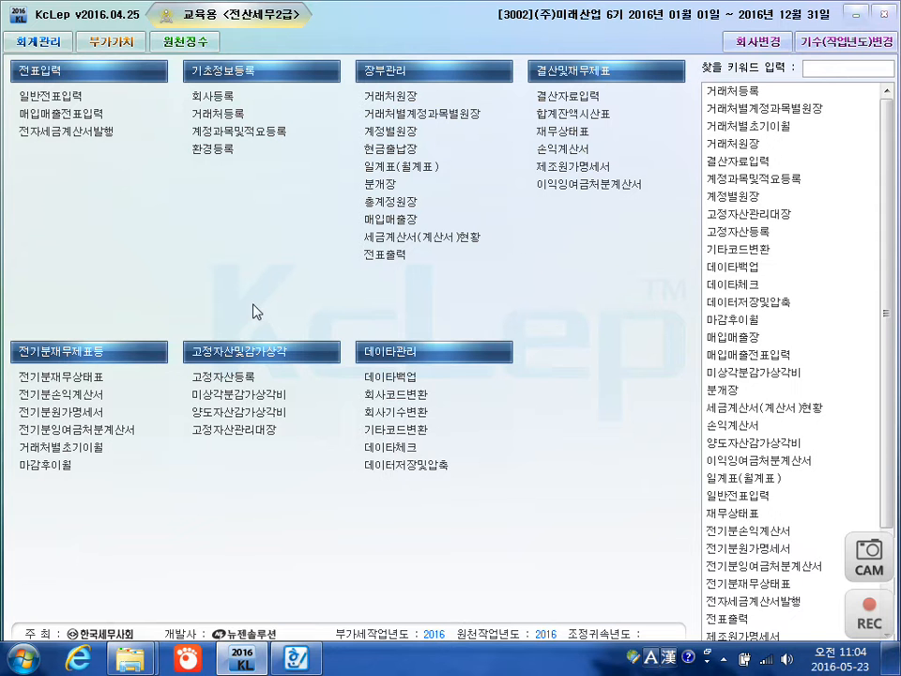
Open general voucher entry (일반전표입력) and load the vouchers for month 01 of 2016 without a day.
click(59, 105)
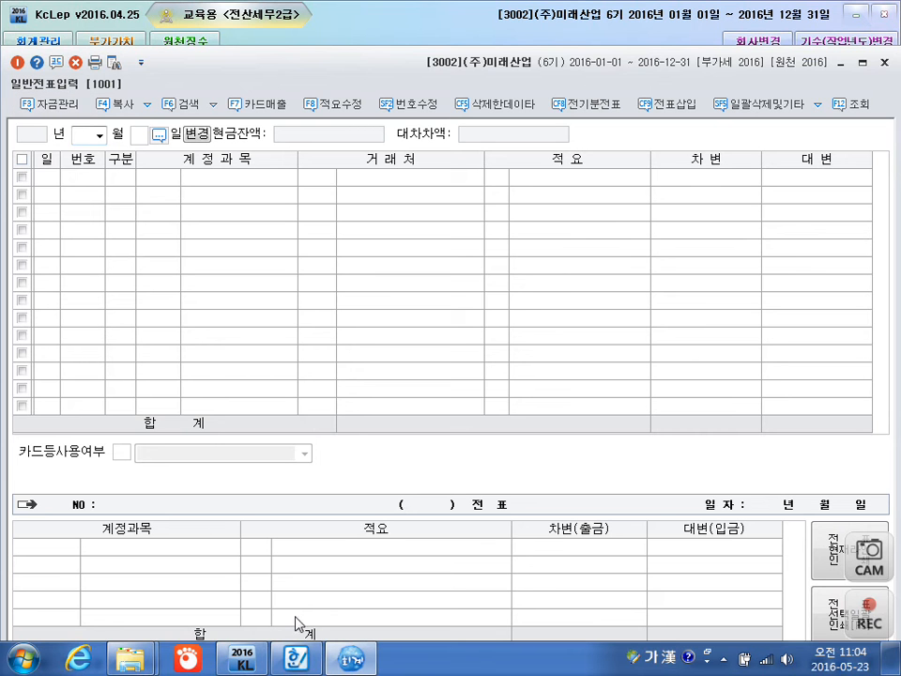
mouse_move(296, 659)
text(1)
key(Return)
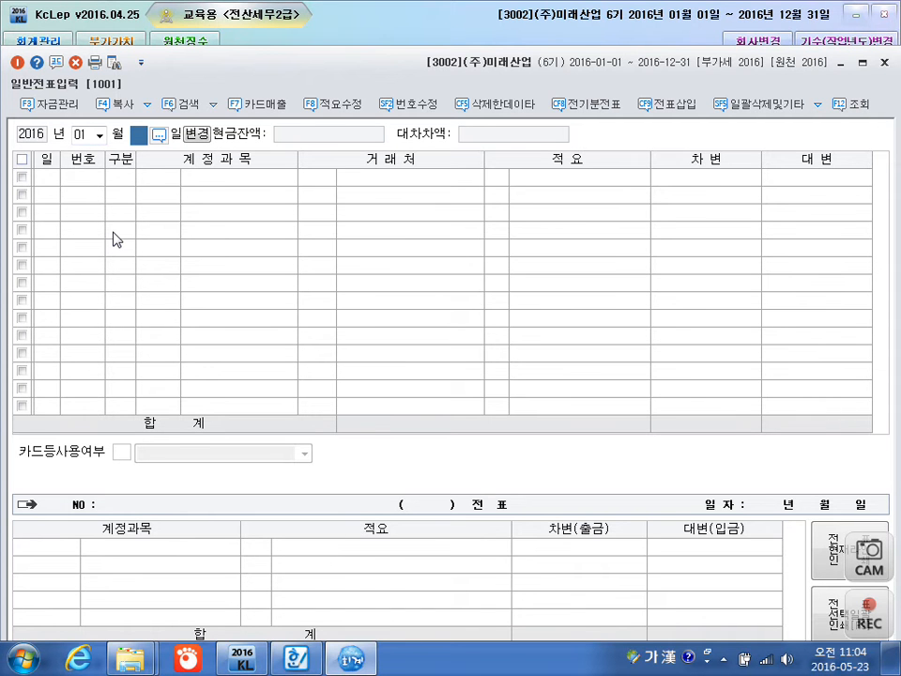
key(Return)
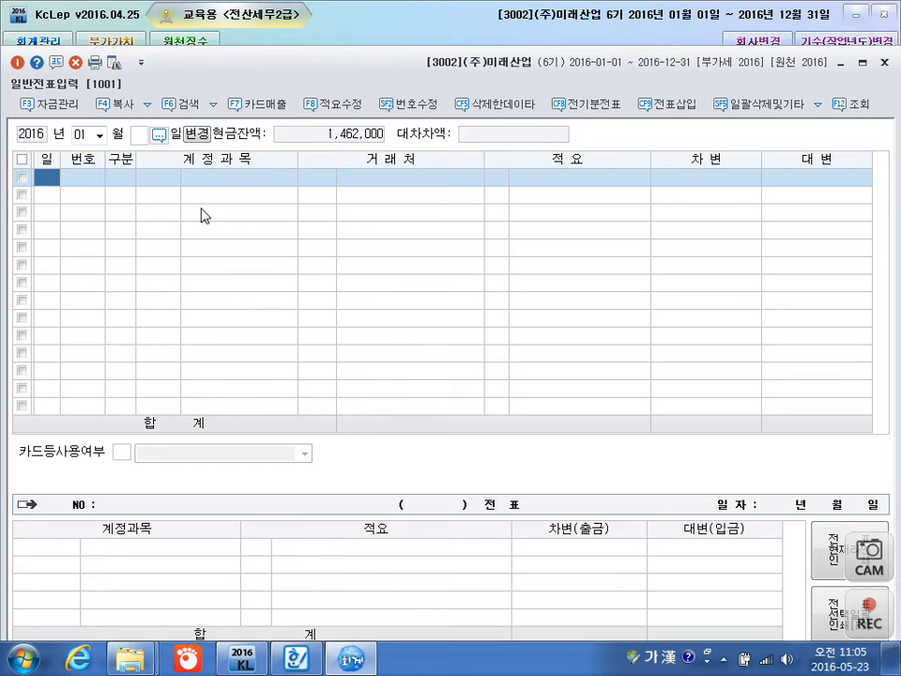
Try limiting the January vouchers to day 3, and clear the day to reload the whole month.
click(138, 137)
text(03)
key(Return)
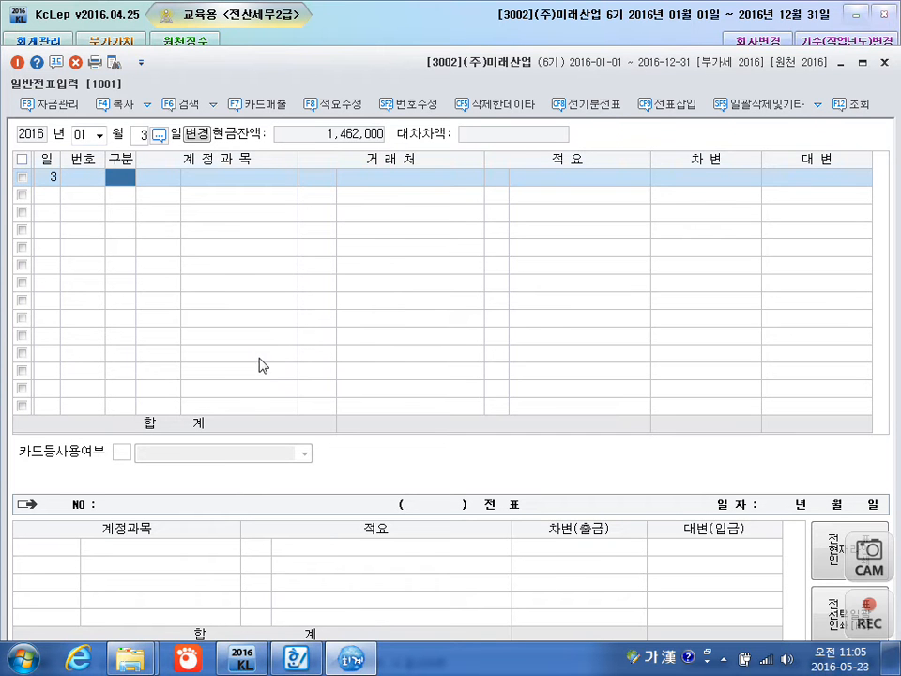
click(138, 135)
key(BackSpace)
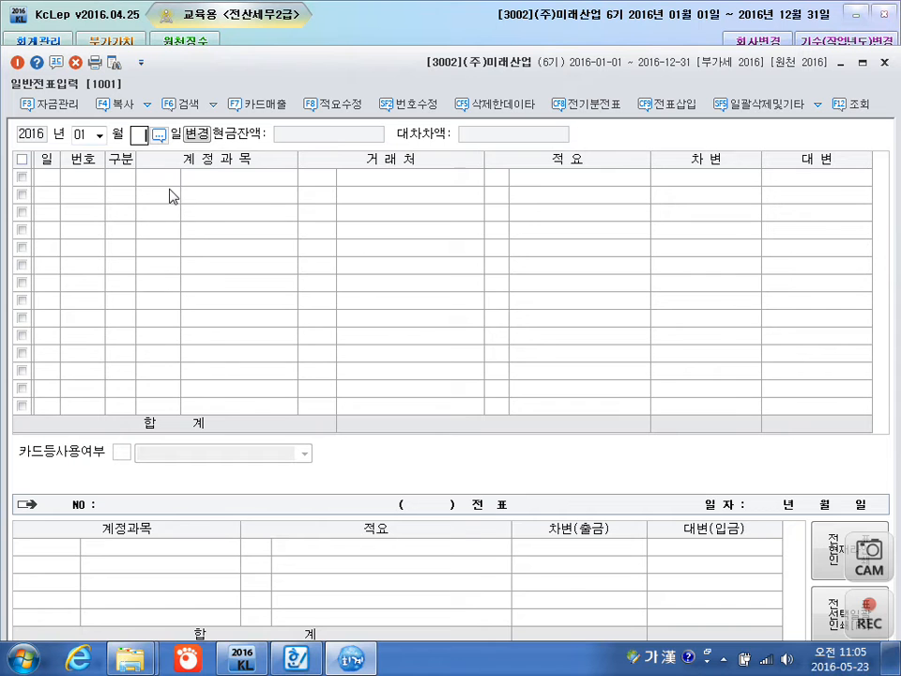
key(Return)
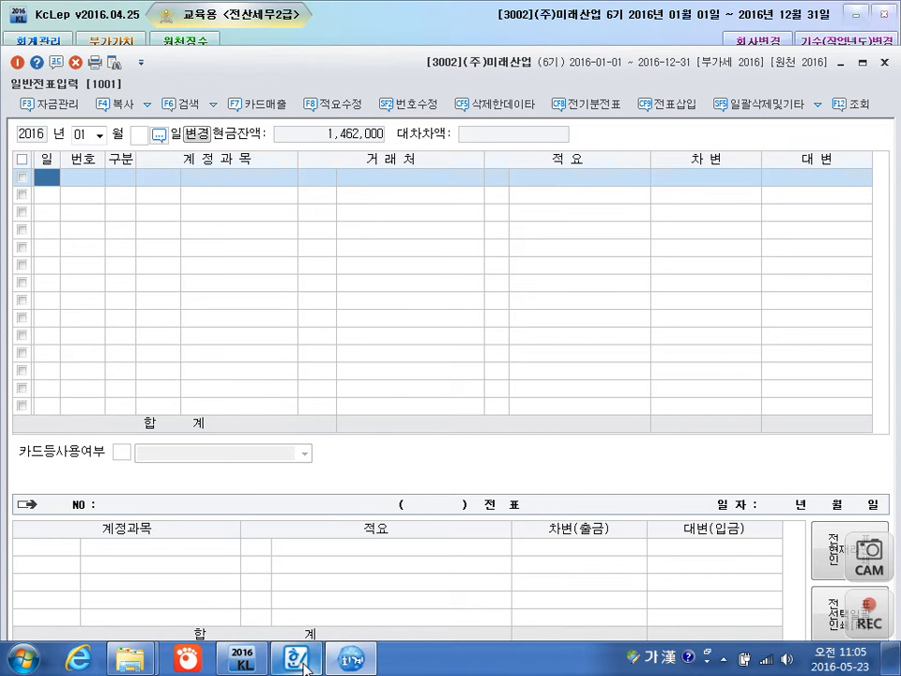
Switch to the Hangul textbook document and read the list of toolbar functions for 일반전표입력.
click(275, 540)
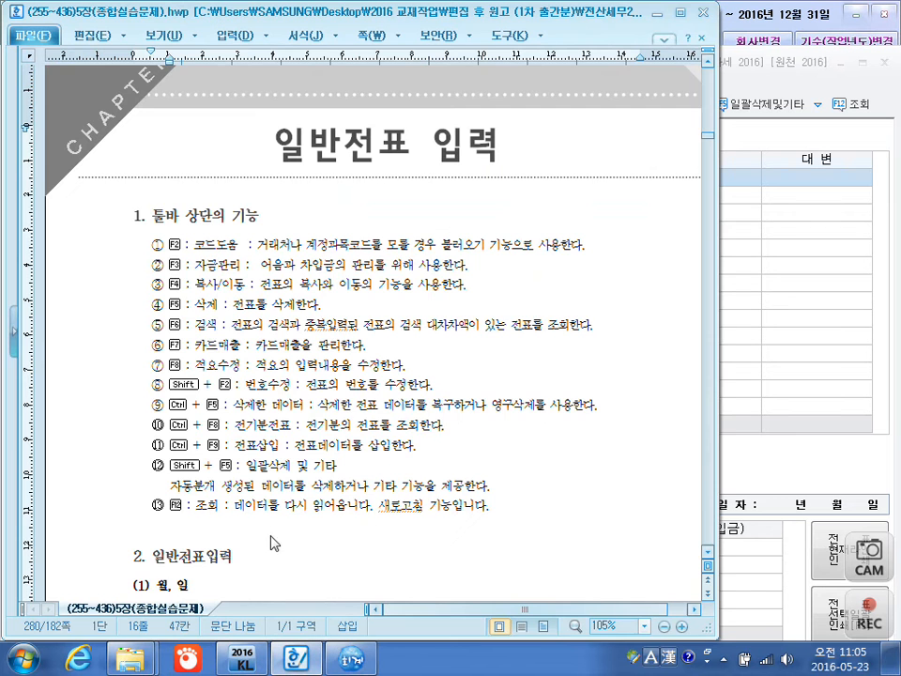
click(282, 563)
scroll(295, 550, up, 5)
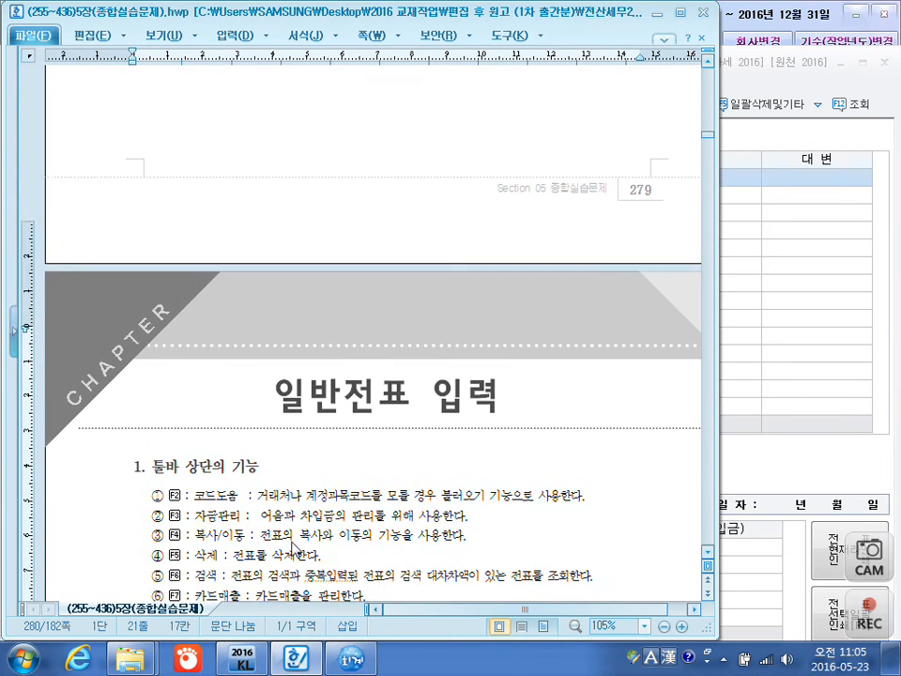
scroll(295, 550, down, 5)
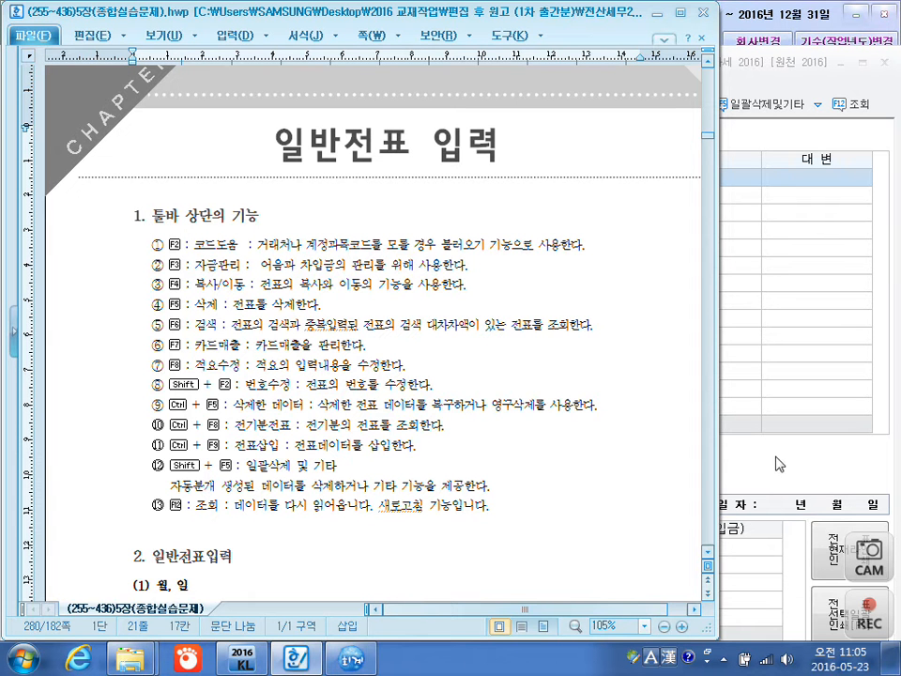
key(ctrl+f)
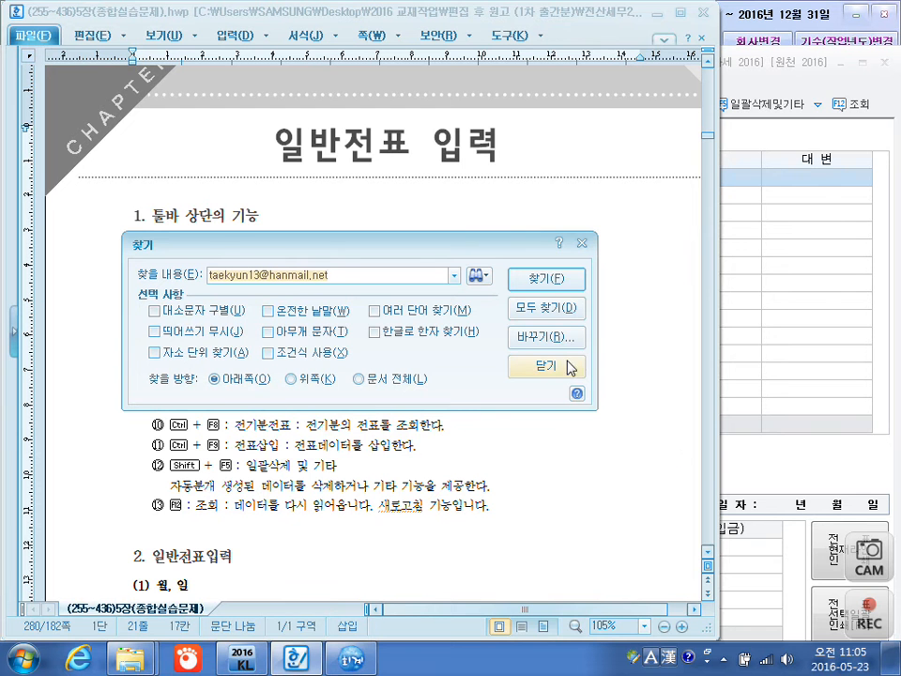
click(559, 368)
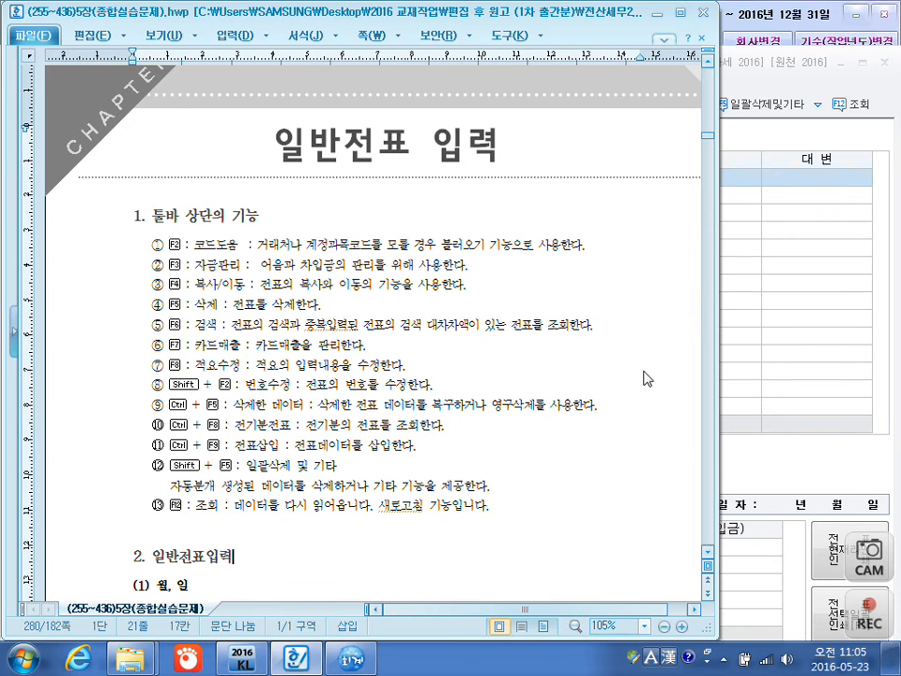
Return to KcLep's voucher entry window and examine the 자금관리 function and the options under 복사.
click(734, 466)
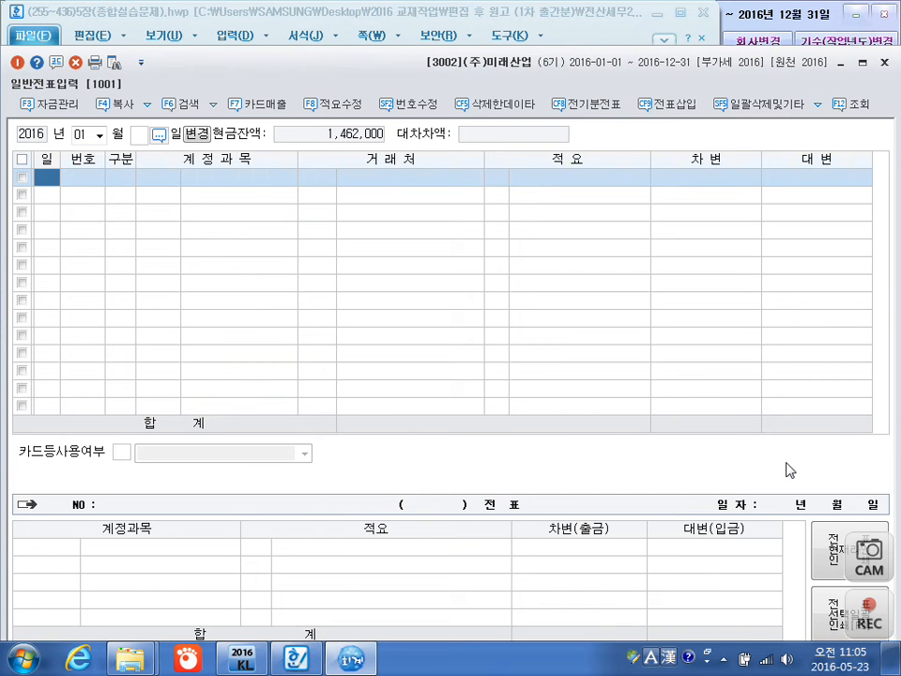
click(58, 106)
click(147, 109)
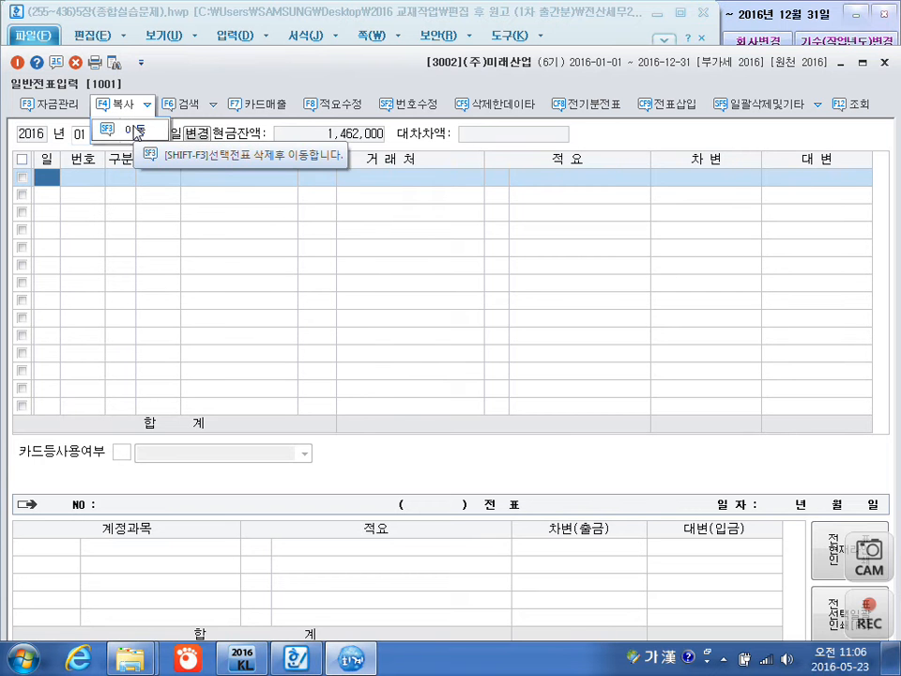
Review the voucher search options, and open and close the memo search (메모검색) dialog.
mouse_move(186, 114)
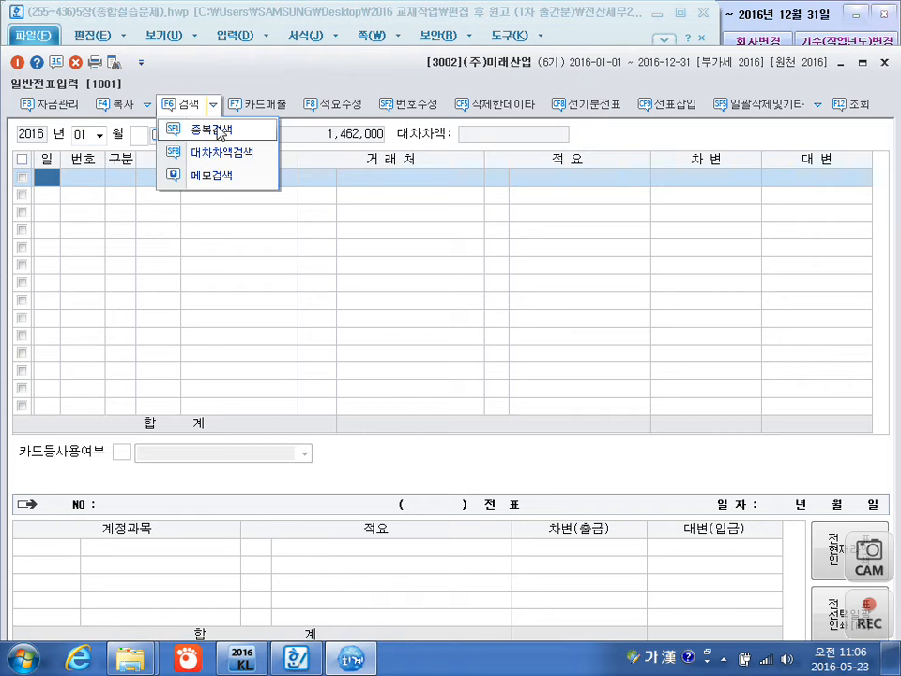
click(268, 234)
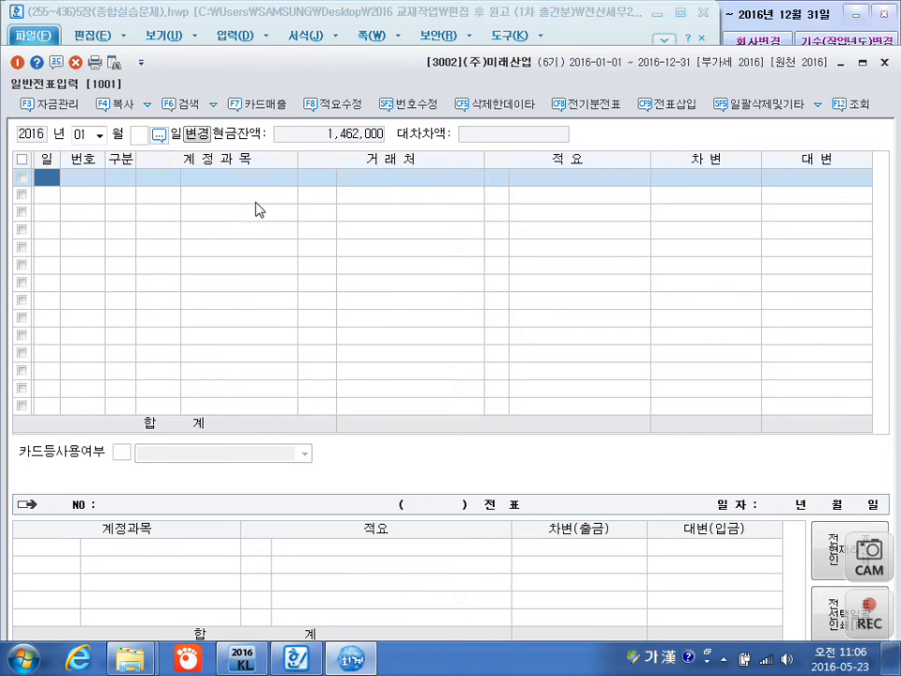
click(213, 105)
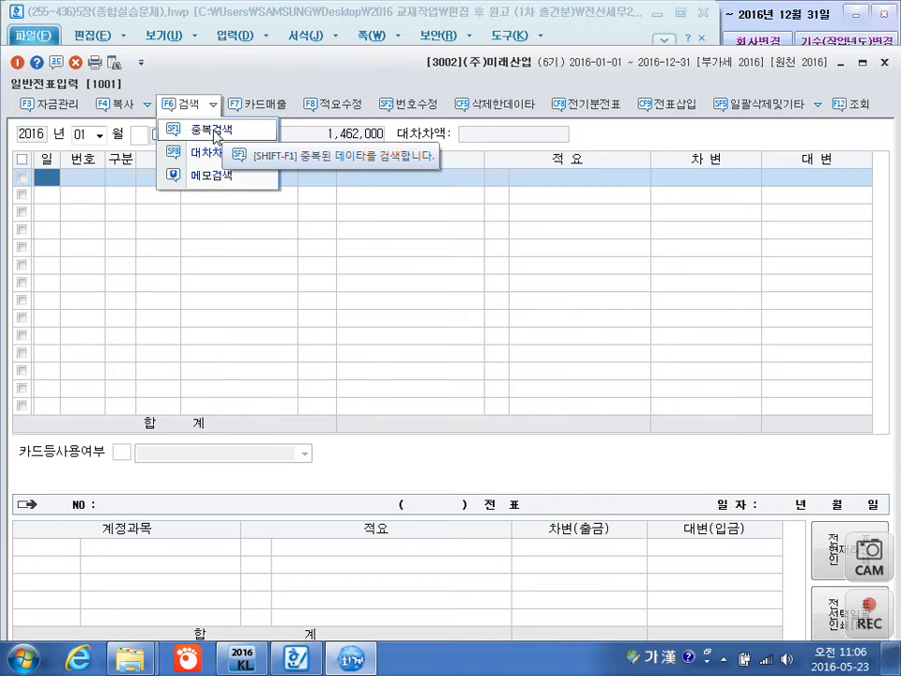
click(218, 177)
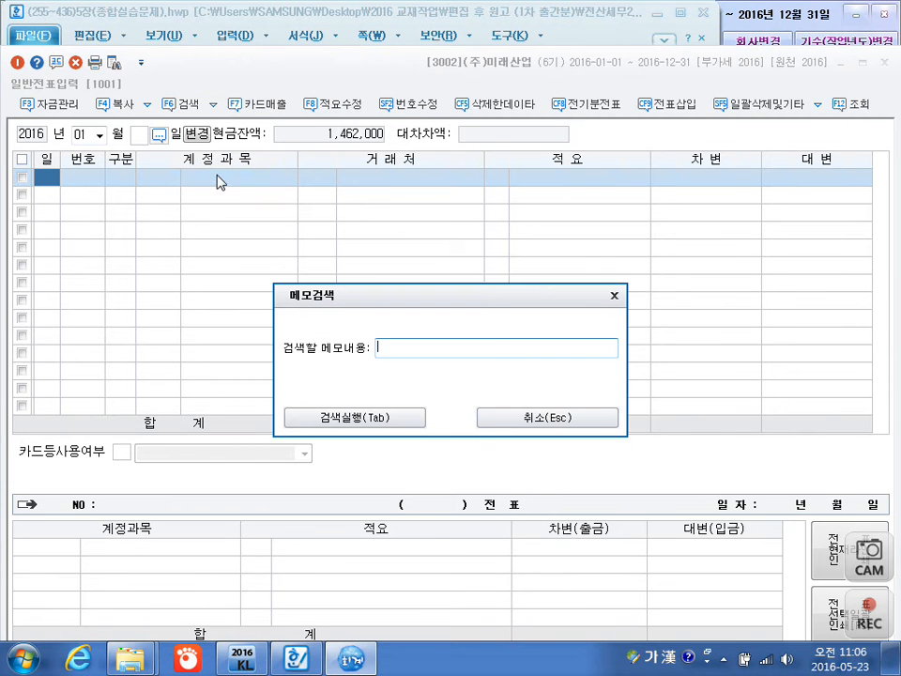
click(614, 299)
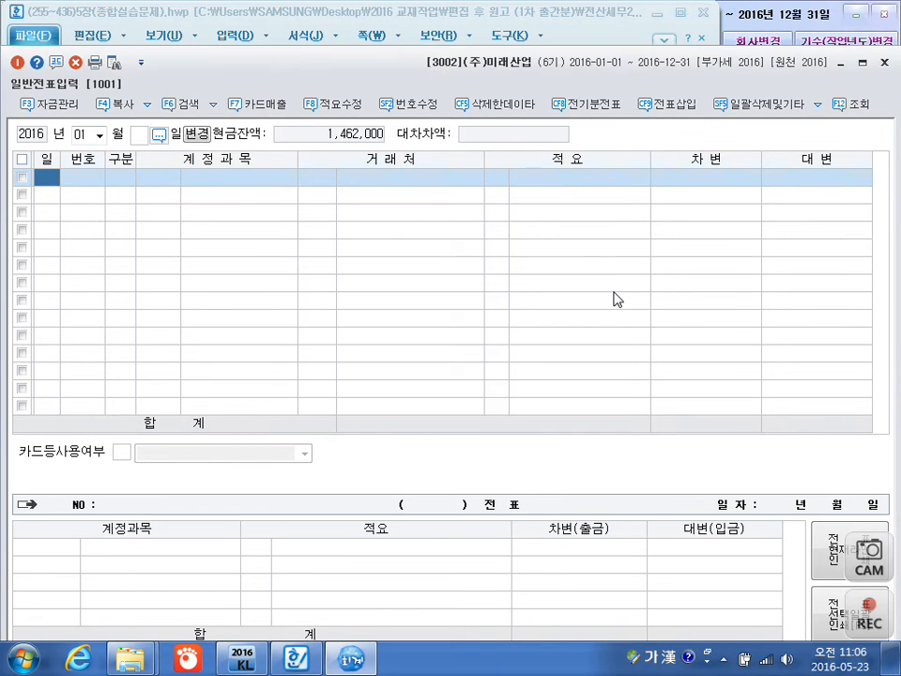
Review the additional functions under 일괄삭제및기타, including the 입력방식 dialog, and close them.
click(820, 105)
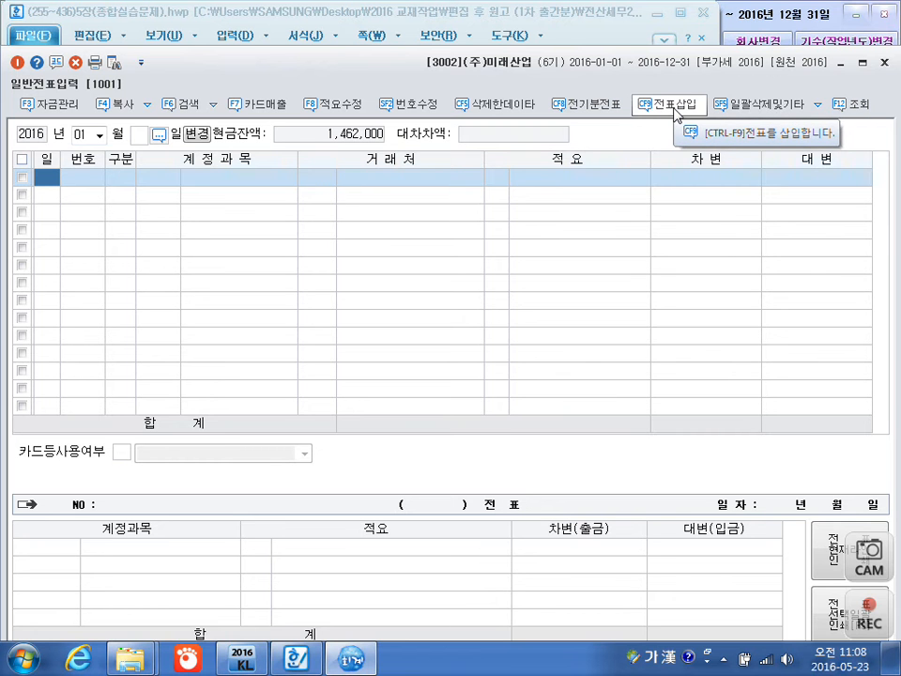
click(819, 106)
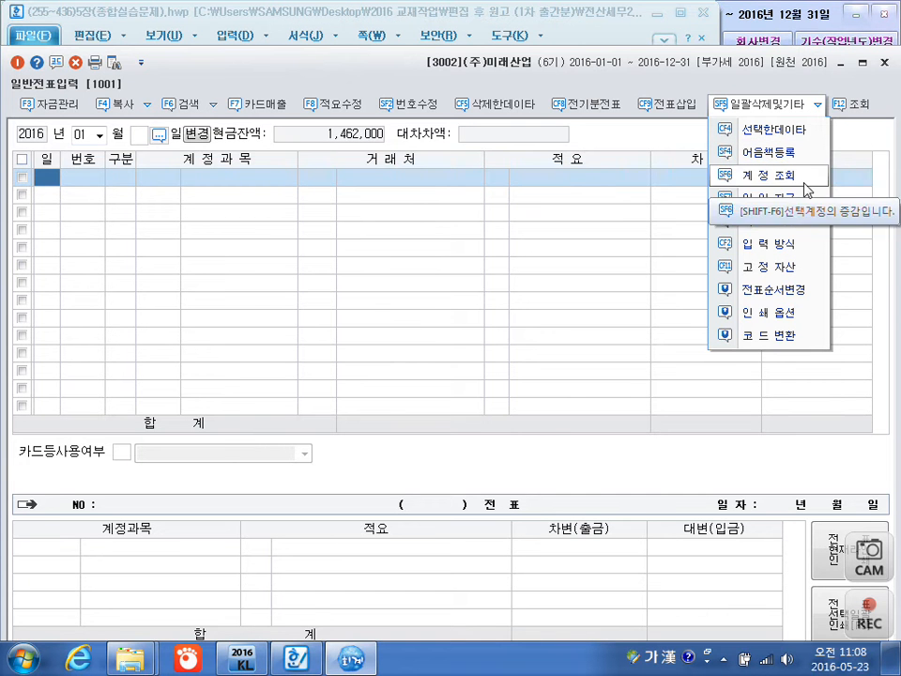
click(789, 246)
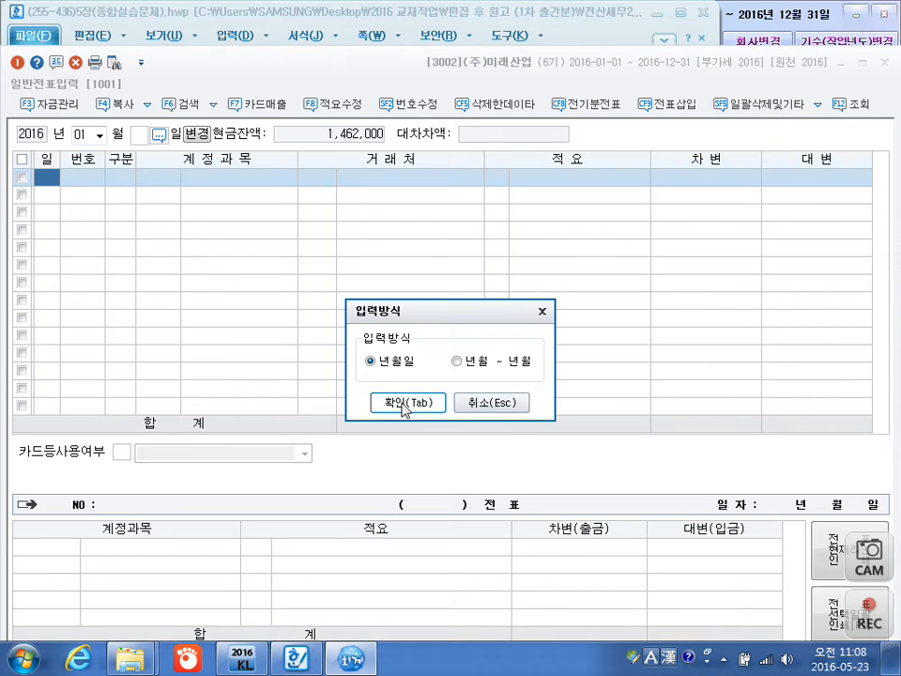
click(541, 311)
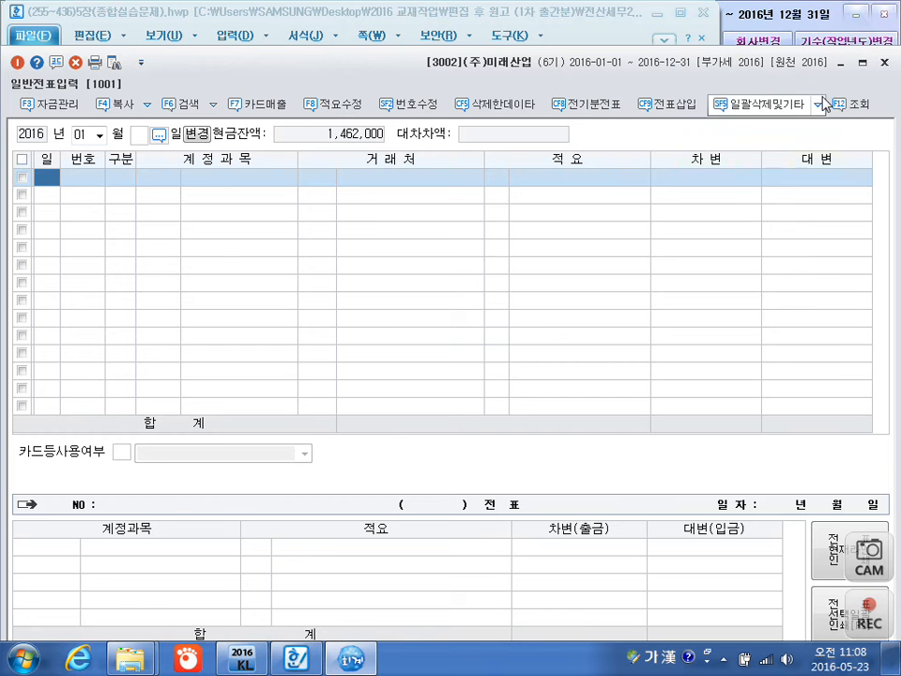
click(780, 104)
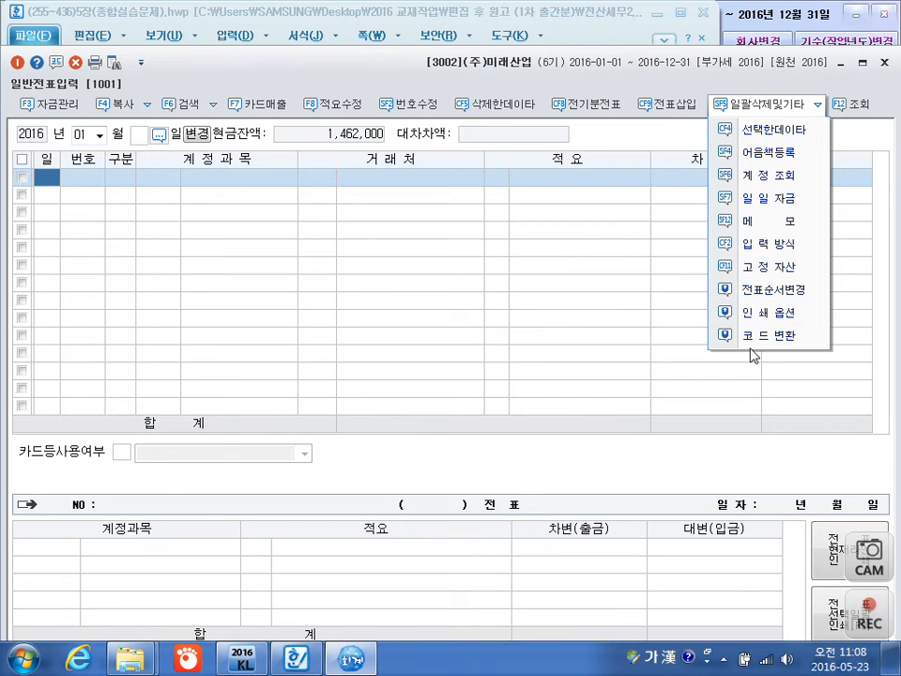
click(70, 213)
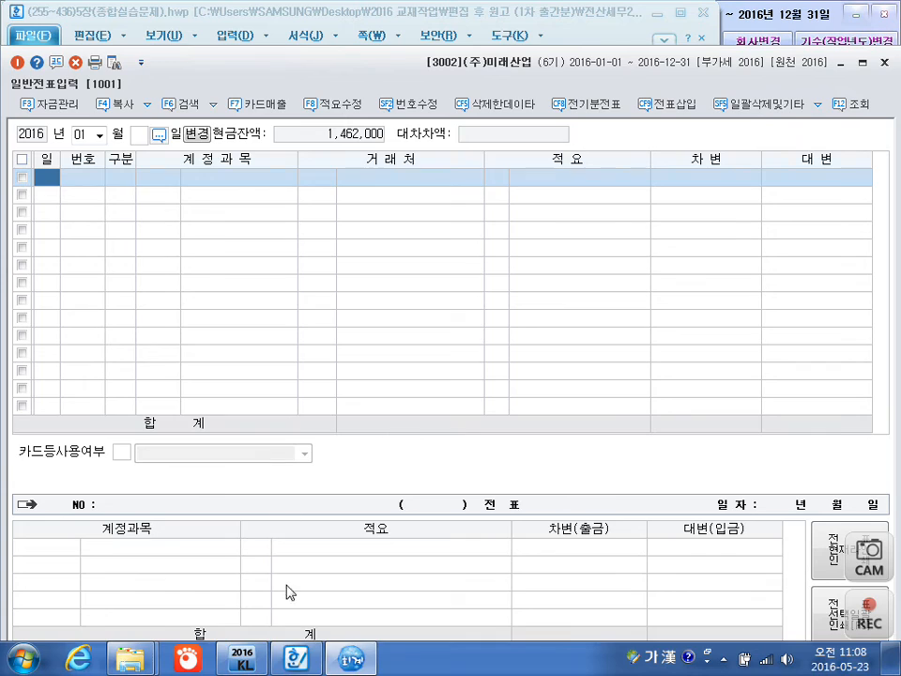
Switch to the Hangul document and study the entry guidelines and January 3 example, highlighting the discount fee and 80-day term.
click(302, 662)
scroll(396, 413, down, 20)
scroll(396, 413, down, 20)
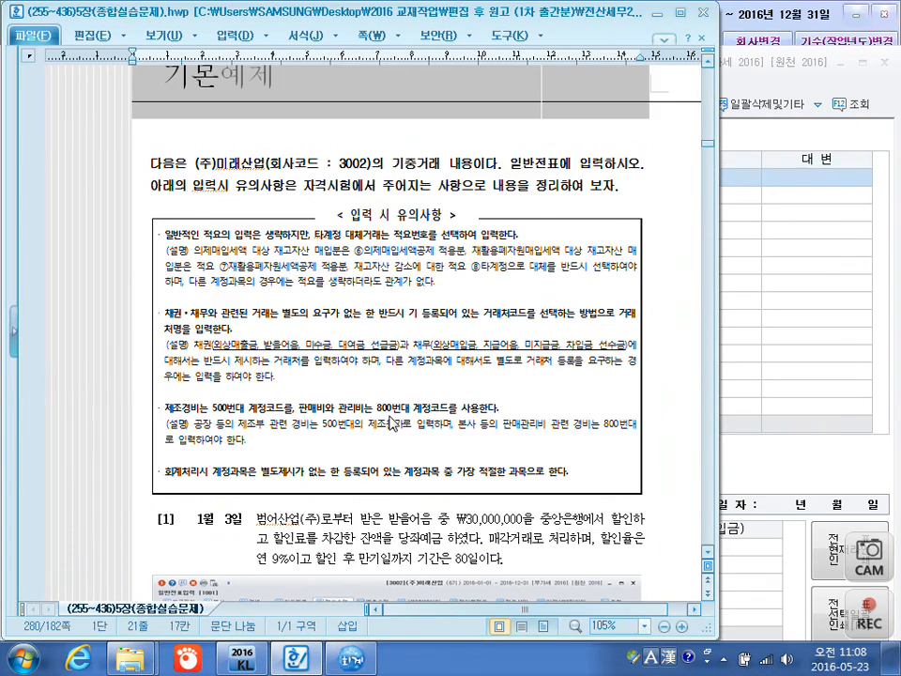
scroll(392, 425, up, 5)
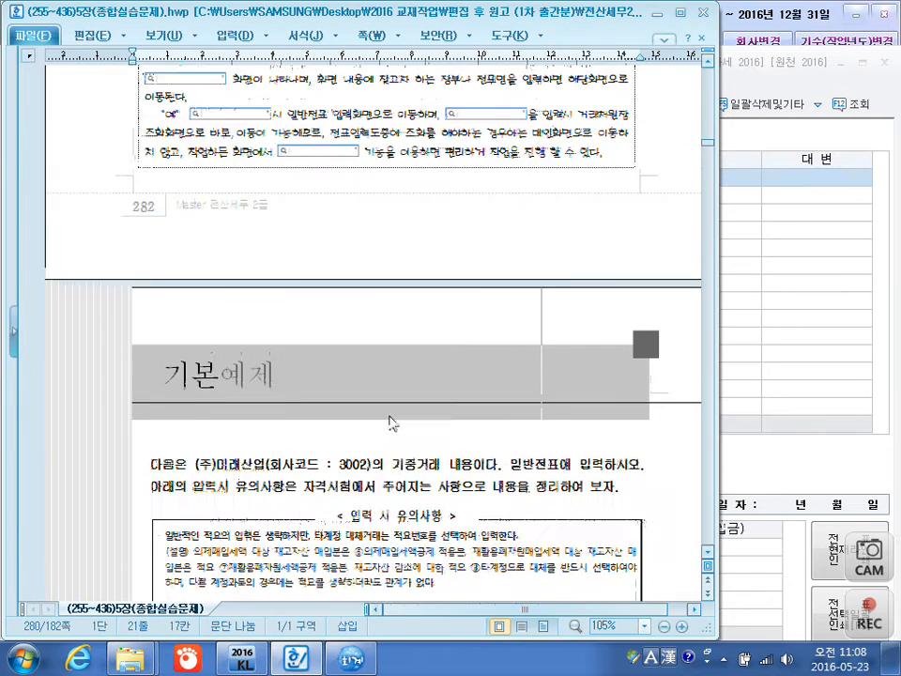
scroll(392, 425, down, 6)
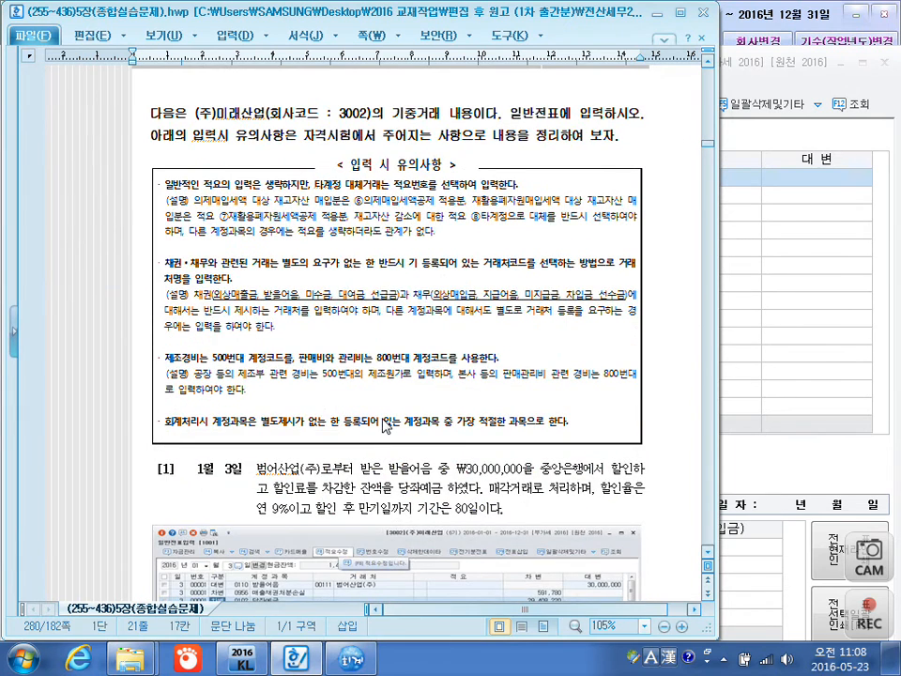
scroll(385, 425, down, 7)
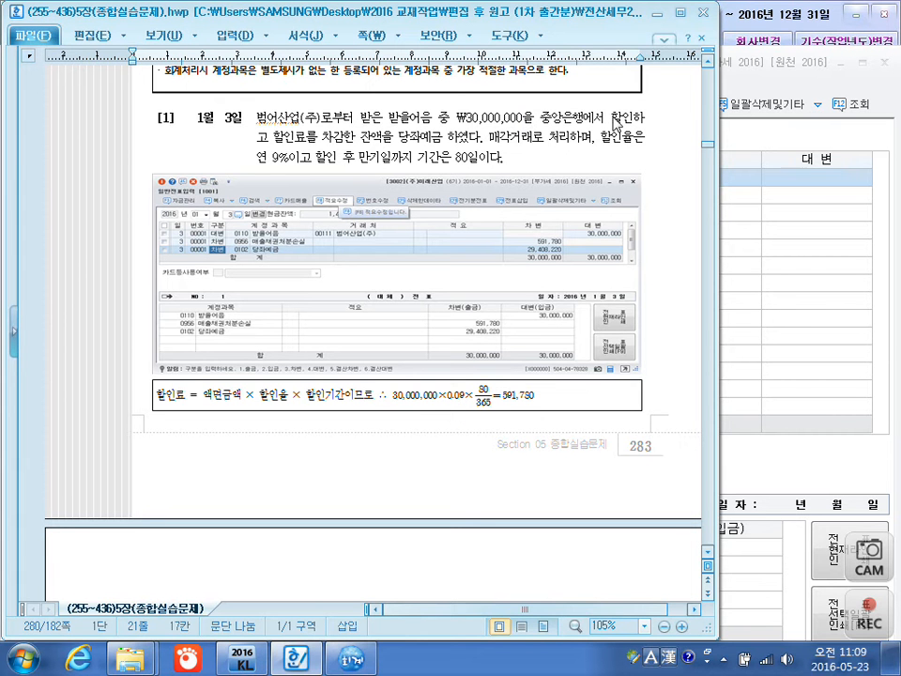
drag(272, 140, 336, 146)
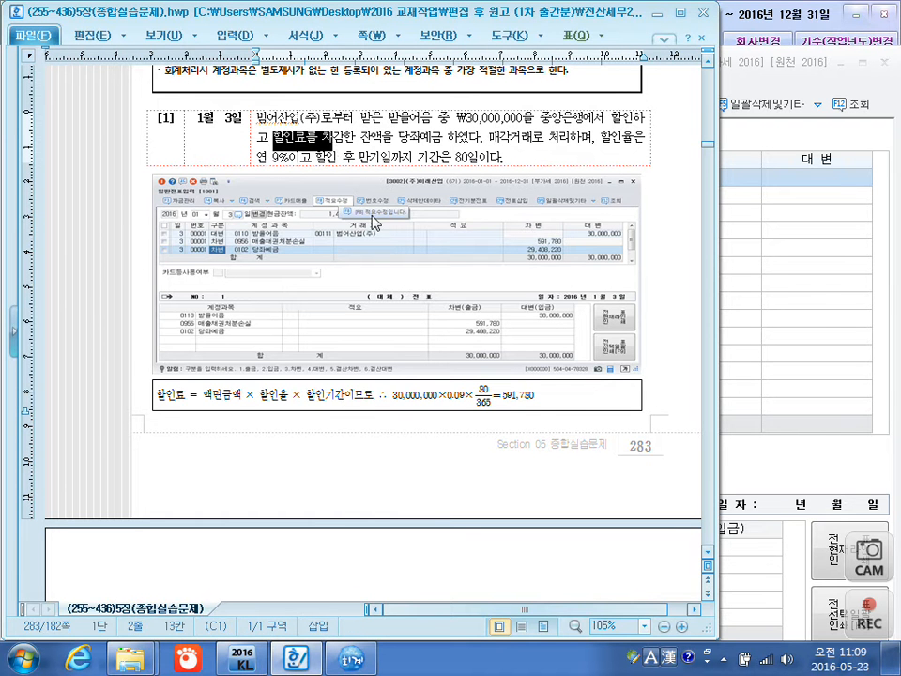
drag(449, 160, 477, 163)
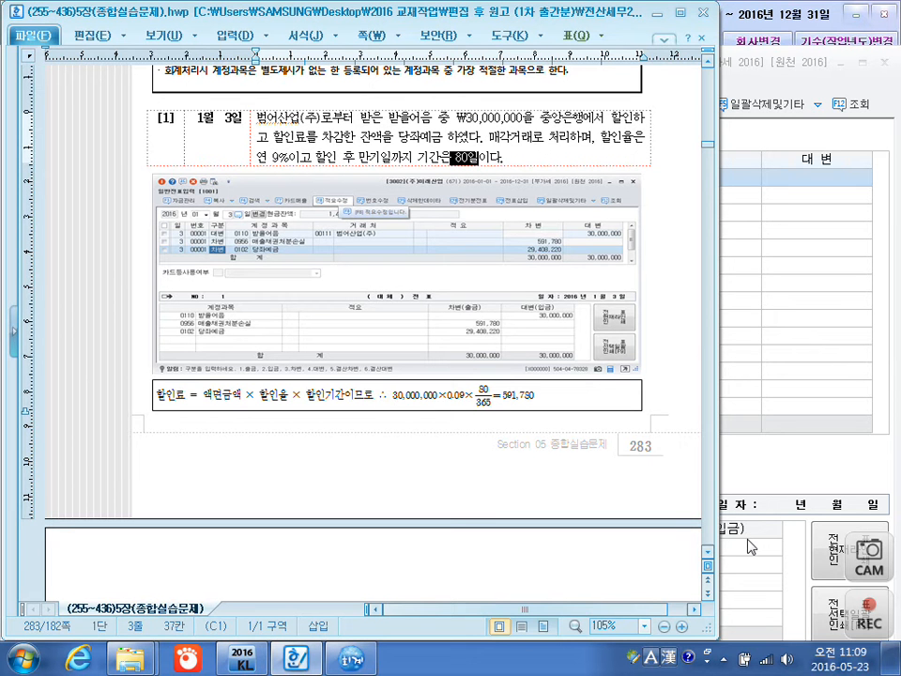
Start the screen pen and circle 30,000,000, 0.09, 80/365 and 591,780 in the discount fee formula.
key(F12)
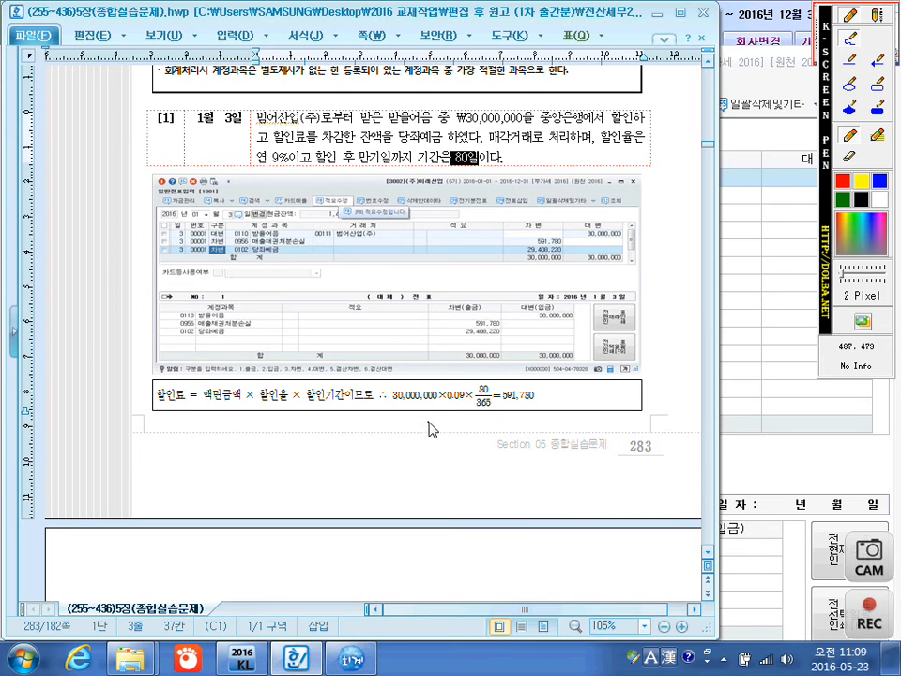
mouse_move(420, 365)
mouse_down()
mouse_move(399, 372)
mouse_move(432, 361)
mouse_move(441, 394)
mouse_move(428, 421)
mouse_up()
mouse_move(458, 382)
mouse_down()
mouse_move(448, 406)
mouse_move(455, 380)
mouse_move(466, 399)
mouse_move(459, 419)
mouse_up()
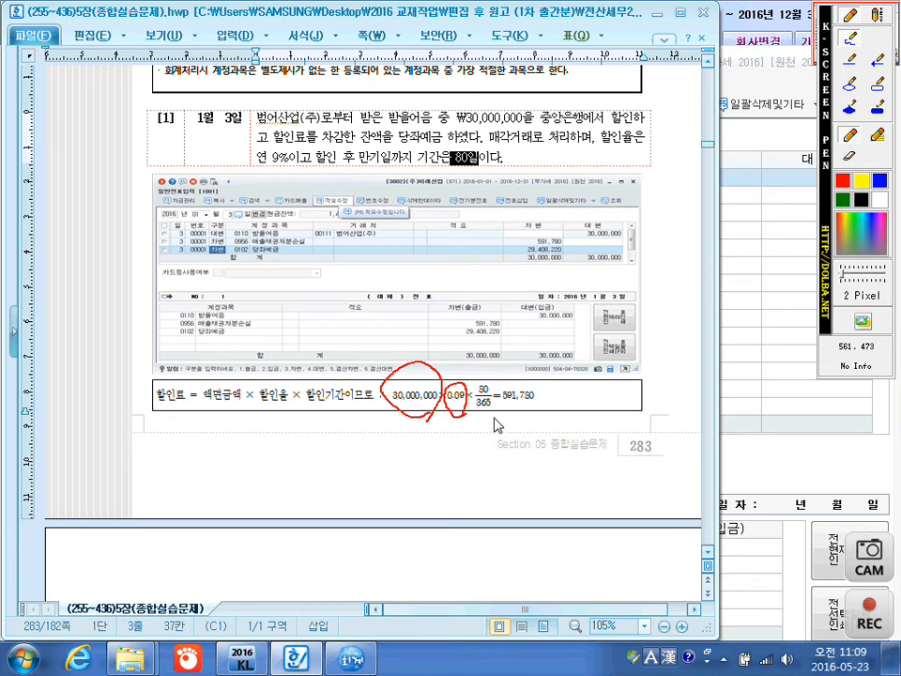
mouse_move(490, 418)
mouse_down()
mouse_move(488, 439)
mouse_move(475, 417)
mouse_move(478, 380)
mouse_move(492, 385)
mouse_move(490, 424)
mouse_up()
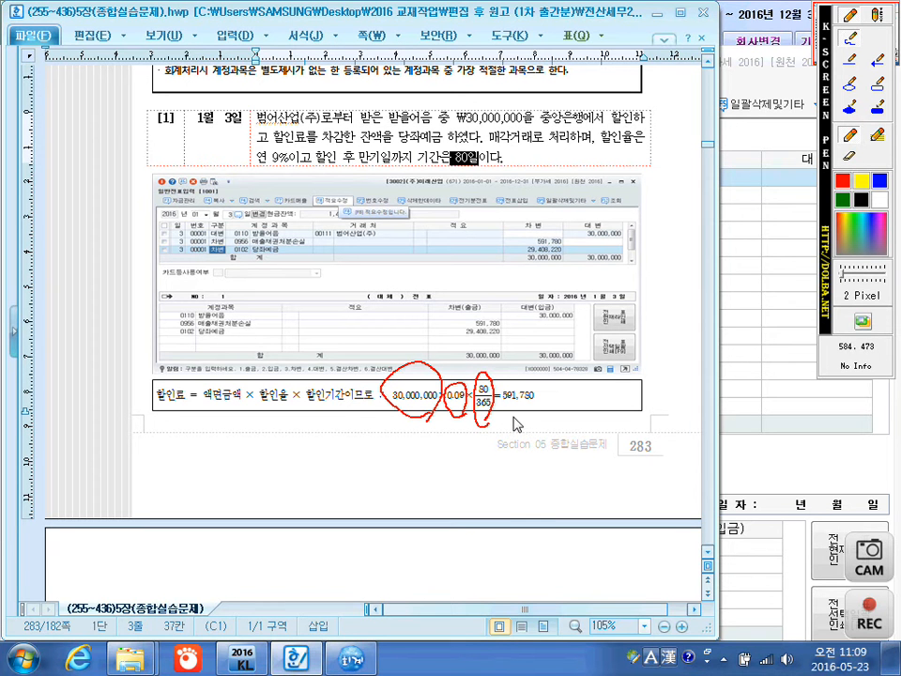
mouse_move(504, 409)
mouse_down()
mouse_move(544, 402)
mouse_move(537, 384)
mouse_move(504, 384)
mouse_move(502, 407)
mouse_up()
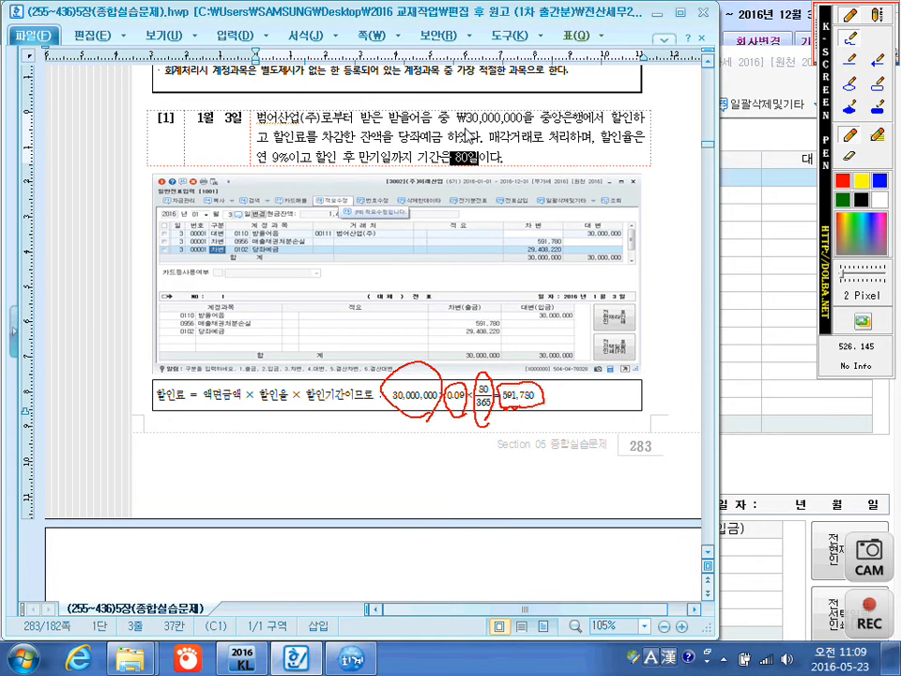
Underline the note amount 30,000,000 and 당좌예금 in the January 3 example, and close the screen pen.
drag(466, 123, 523, 122)
drag(411, 145, 442, 142)
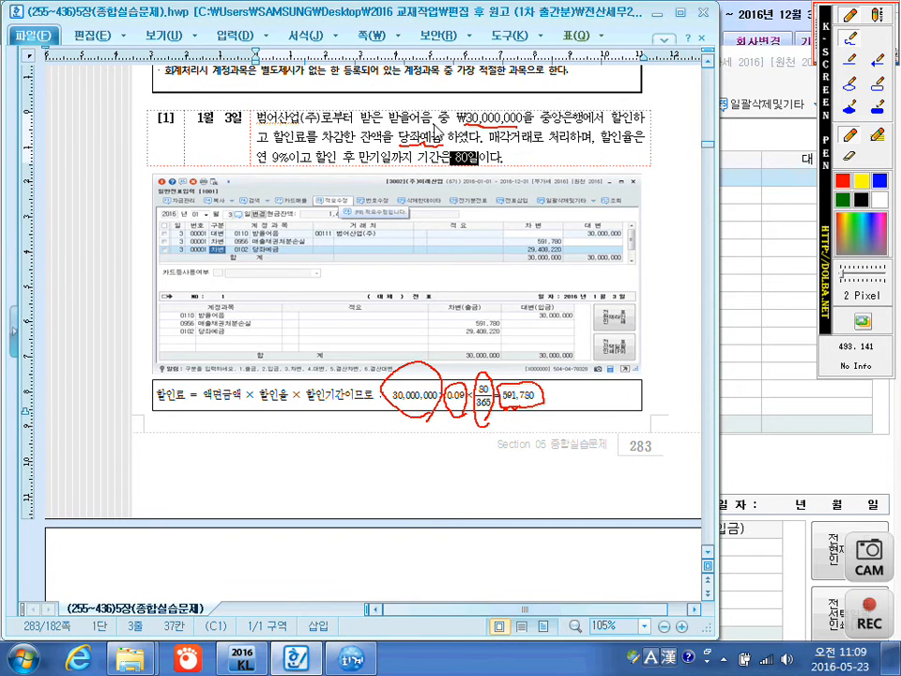
key(Escape)
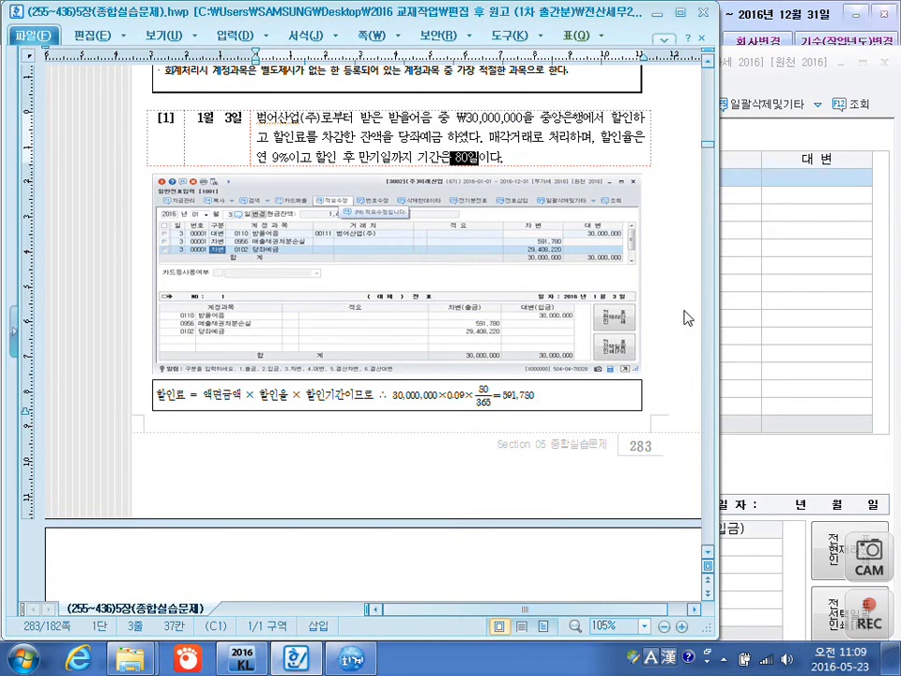
Switch to KcLep and start a January 3 credit (대변) line with account 0110 받을어음.
click(767, 373)
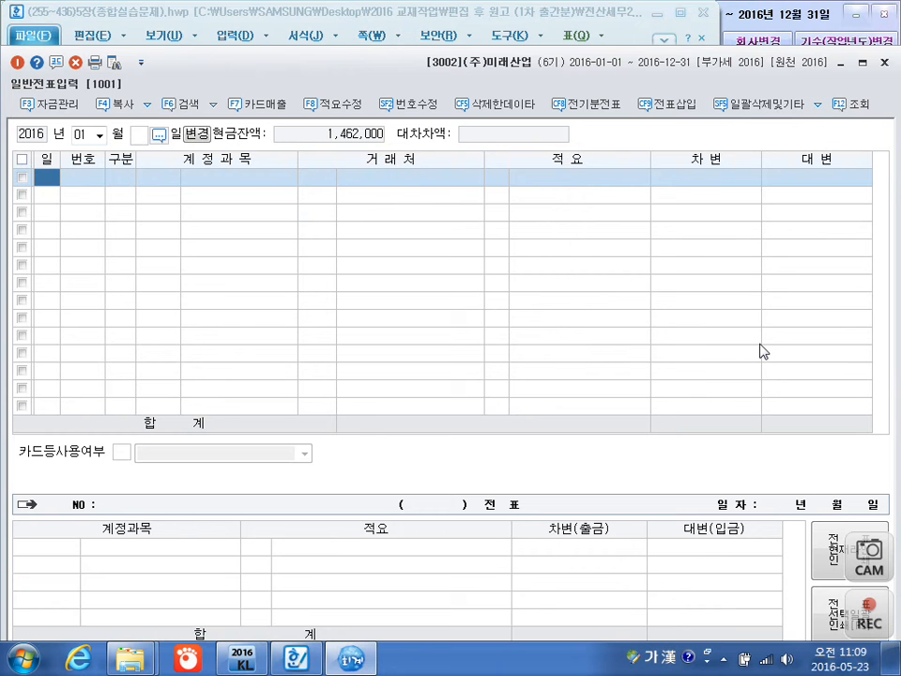
text(3)
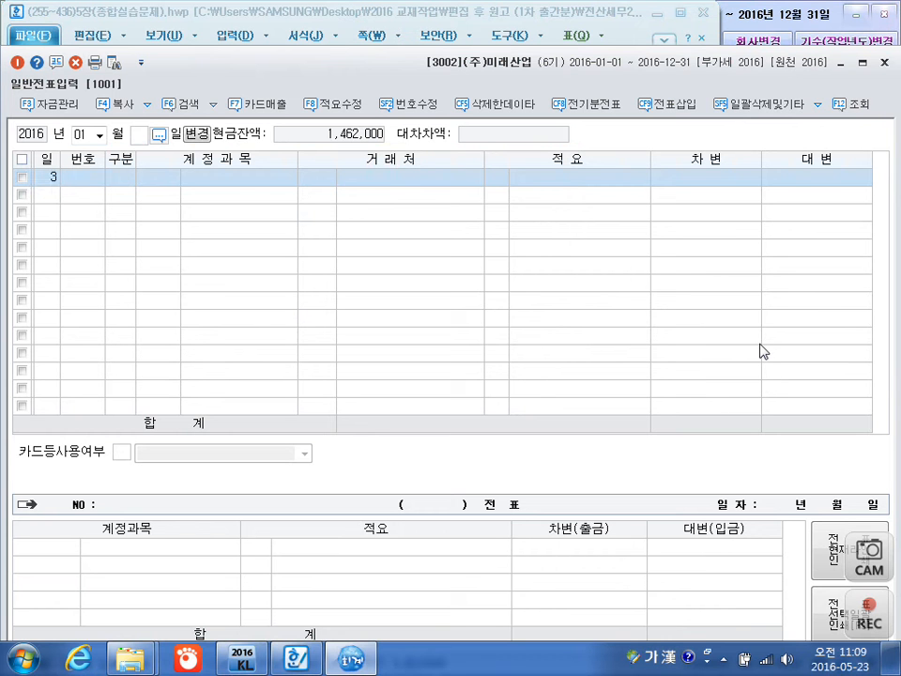
key(Return)
text(4)
key(Return)
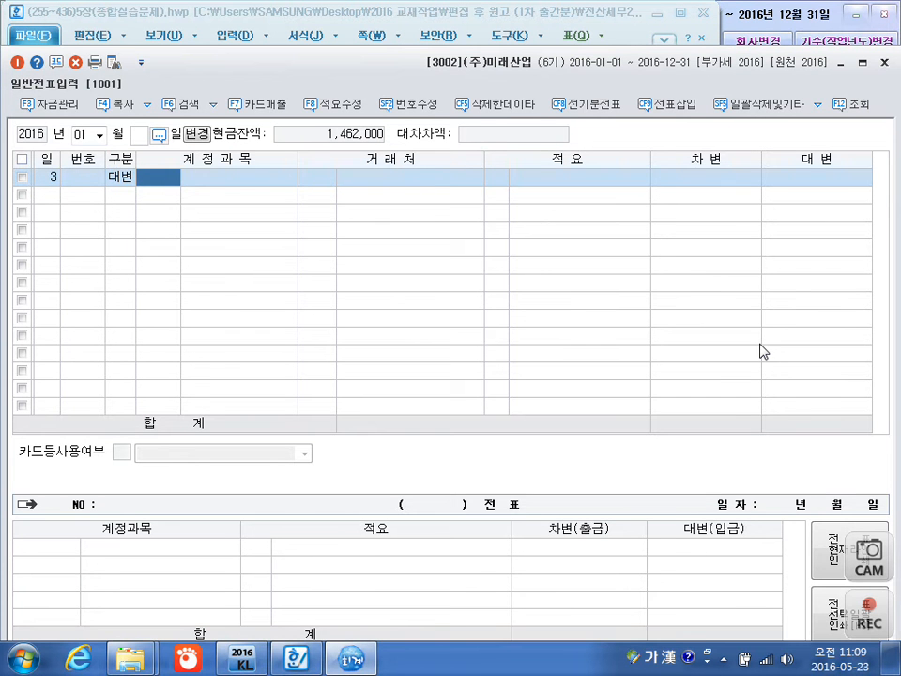
text(110)
key(Return)
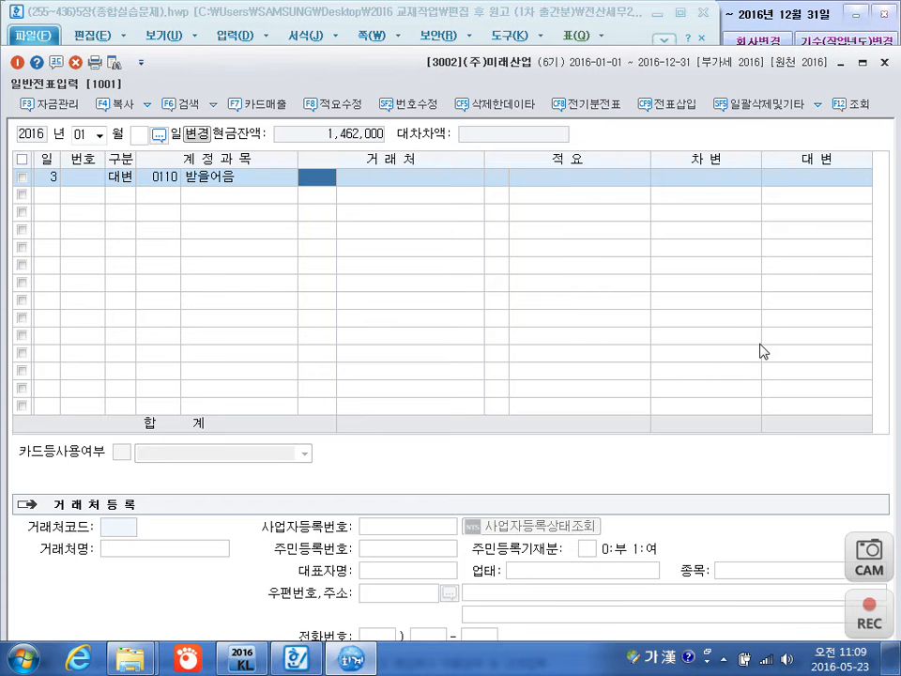
Set the 받을어음 line's customer to 범어산업(주) and its credit amount to 30,000,000.
text(병)
key(BackSpace)
text(범어)
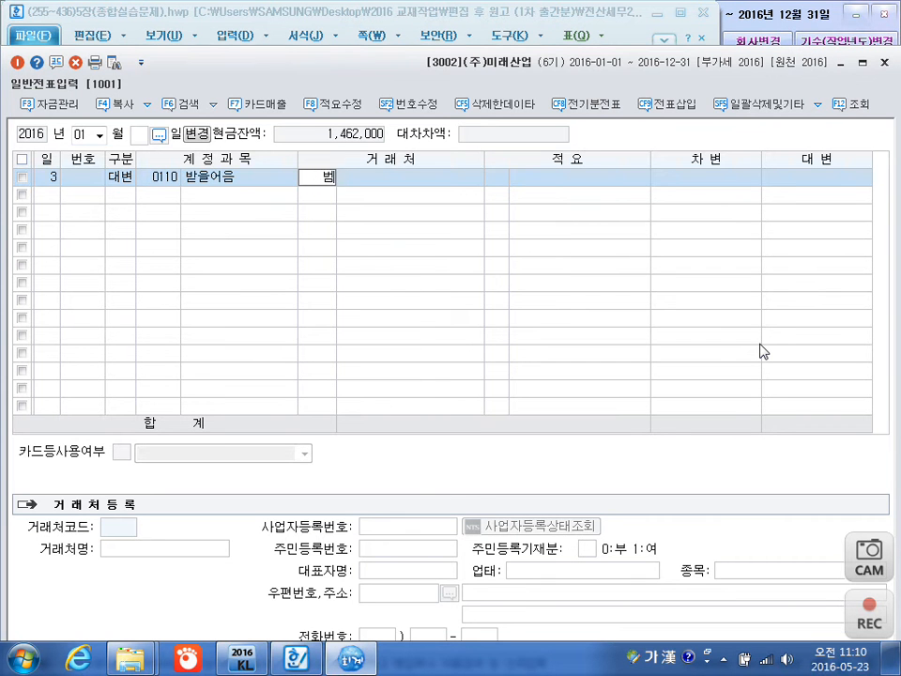
key(Return)
key(Return)
key(Return)
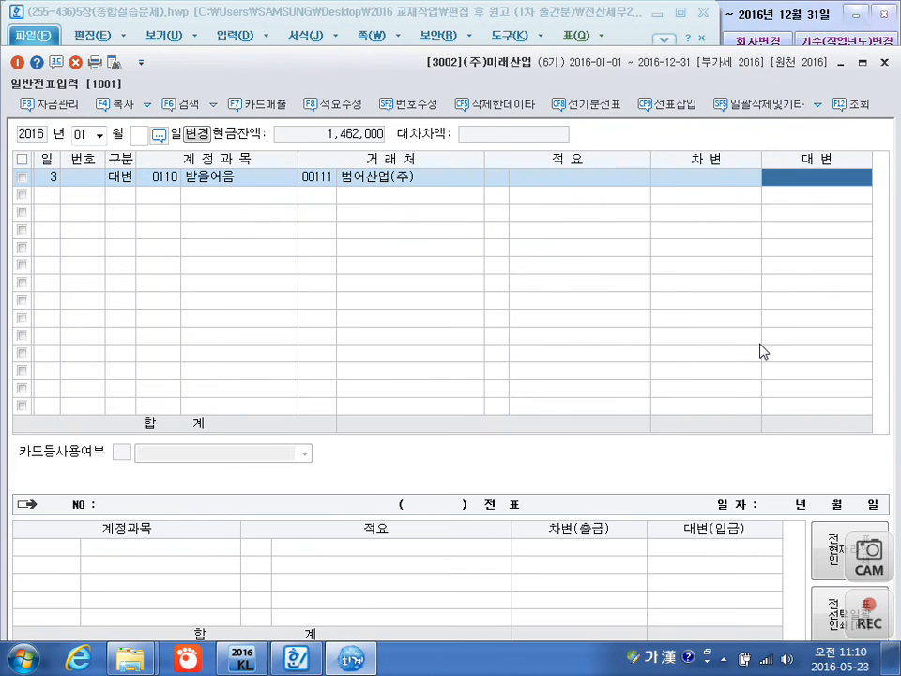
text(30000000)
Add a January 3 debit (차변) line with account 0956 매출채권처분손실.
key(Return)
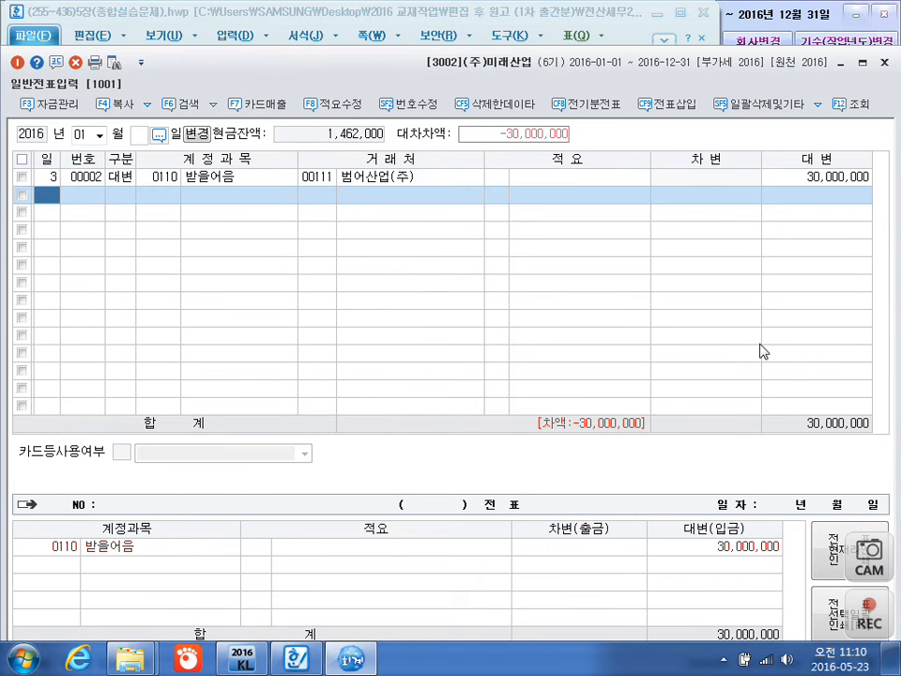
text(3)
key(Return)
text(3)
key(Return)
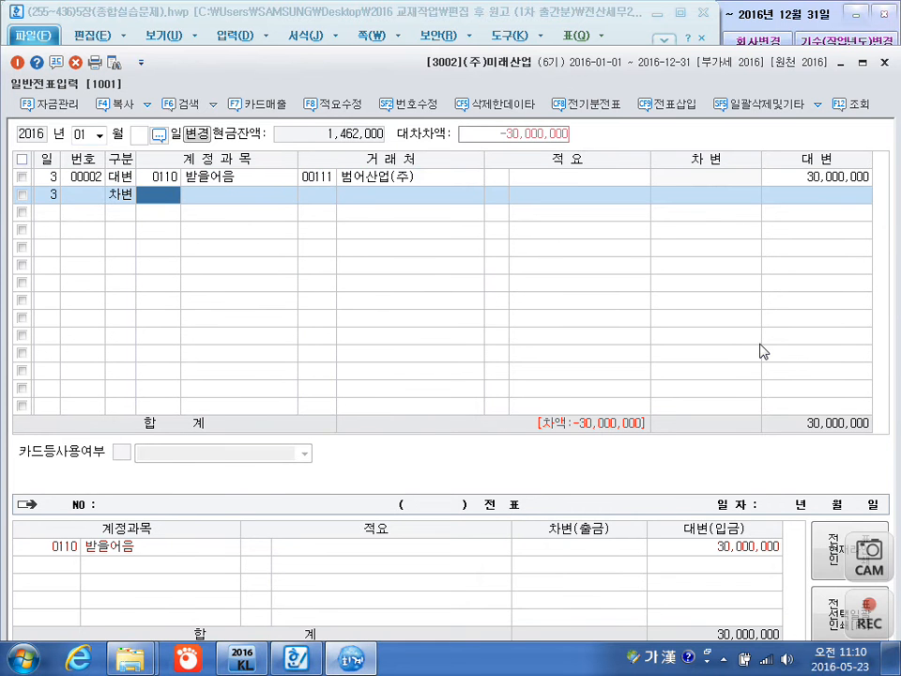
text(매출ㅊ)
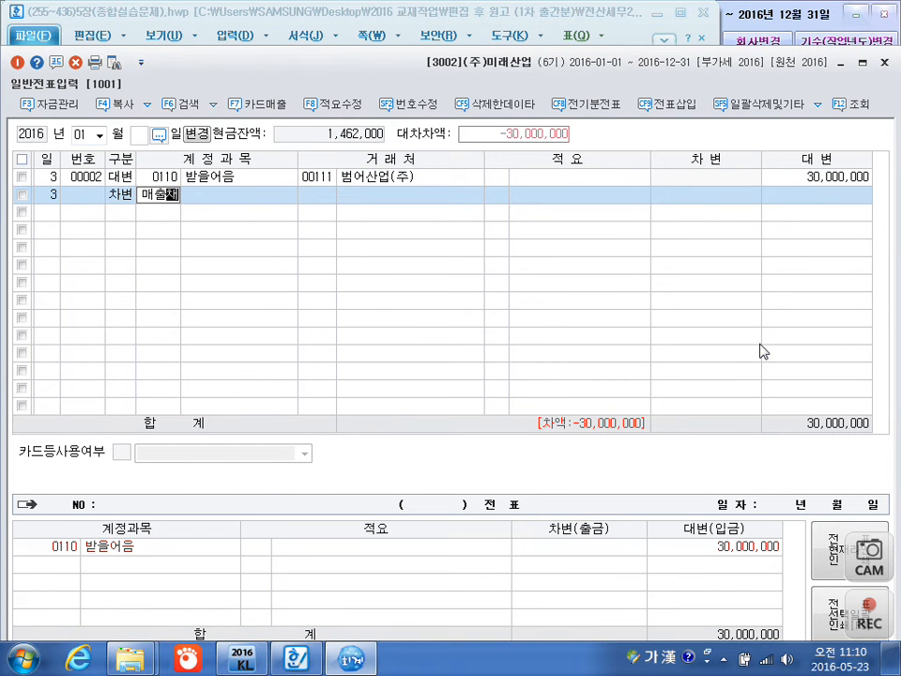
key(Return)
Leave the customer and memo of the 매출채권처분손실 line empty and set its debit amount to 591,780.
key(Return)
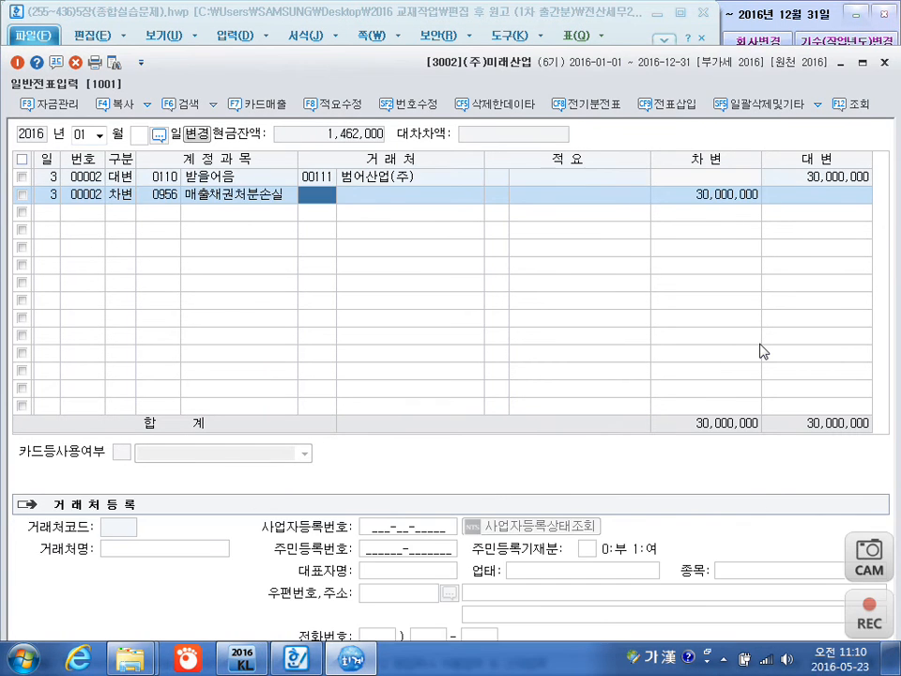
key(Return)
key(Return)
key(Return)
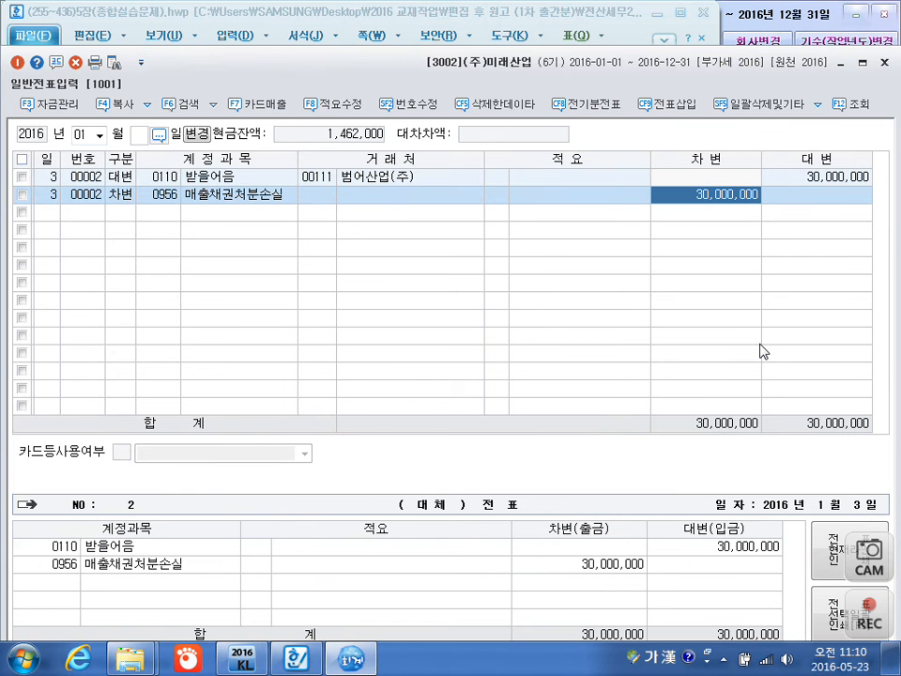
text(ㅁ591780)
key(Return)
Add a January 3 debit line for 0102 당좌예금, accepting the balancing amount of 29,408,220.
key(Return)
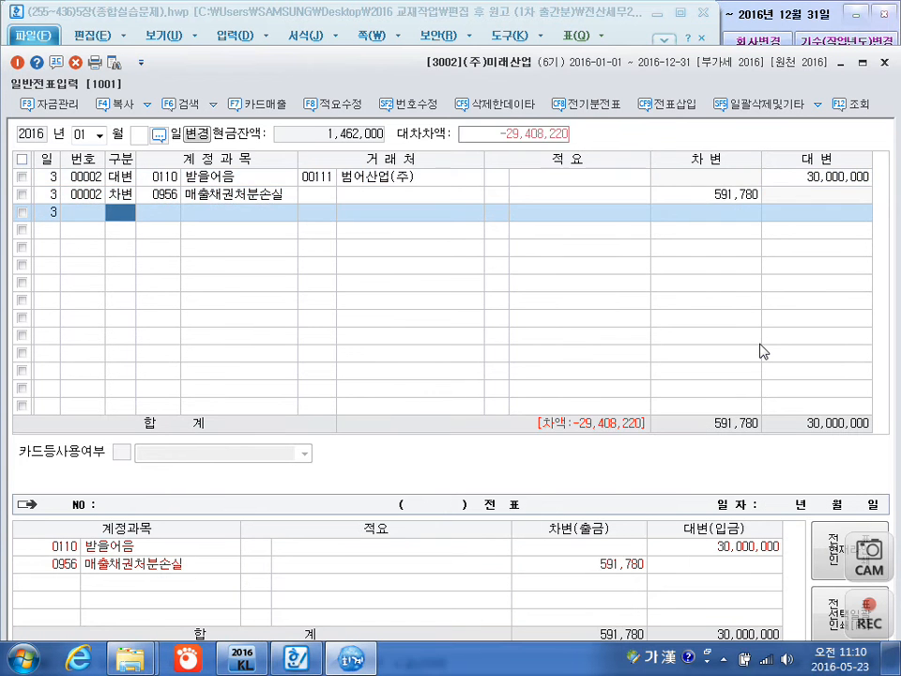
text(3)
key(Return)
text(102)
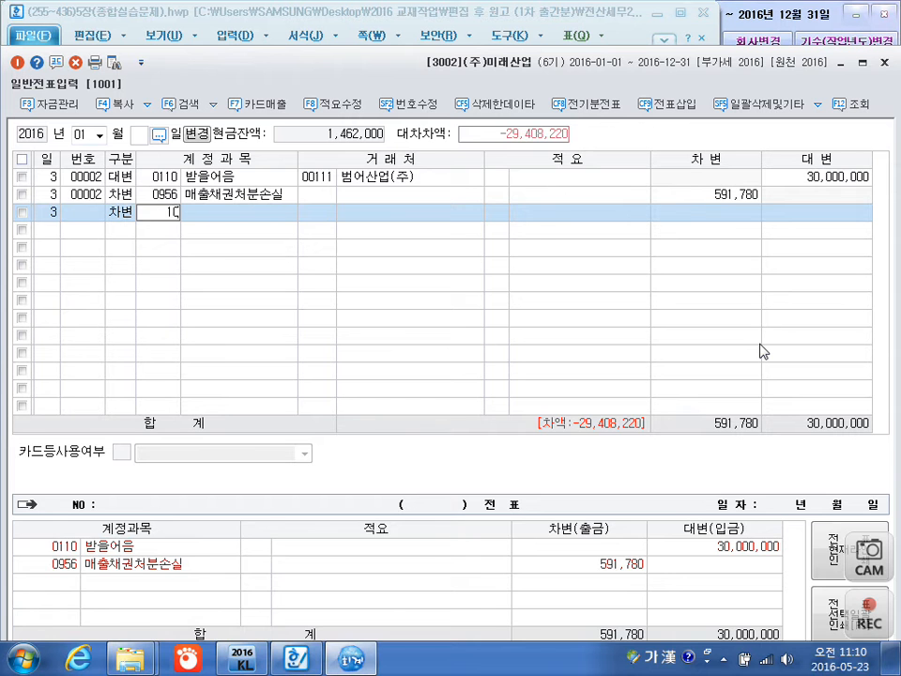
key(Return)
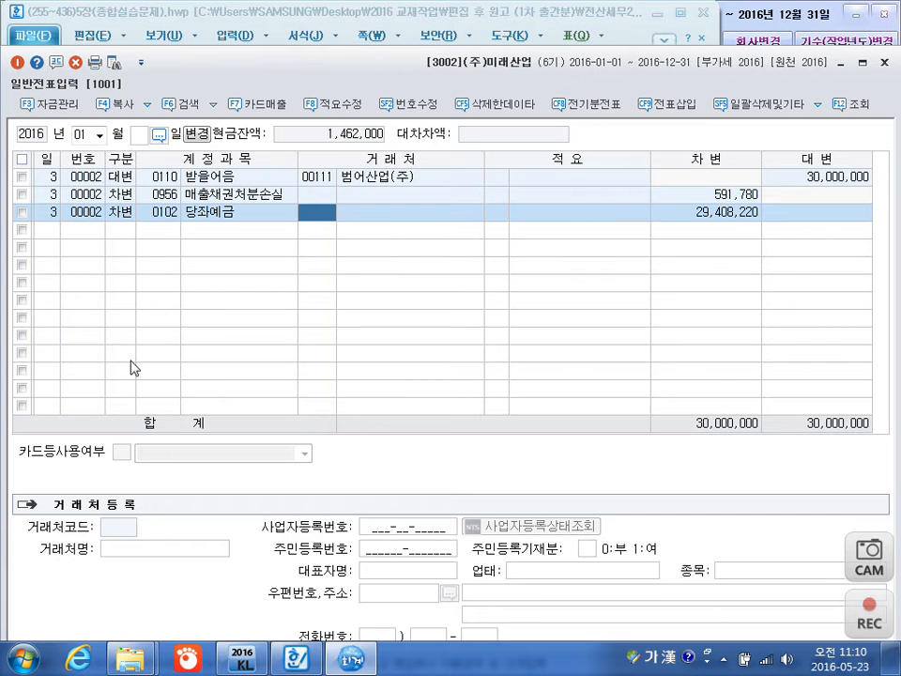
key(Return)
key(Return)
key(Return)
key(Return)
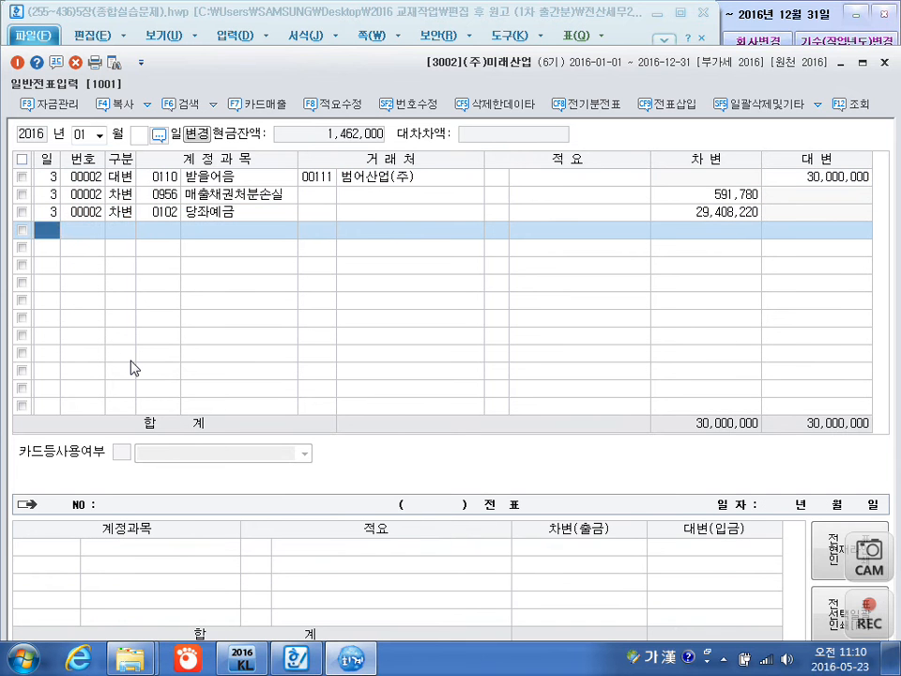
Add a January 5 debit line for 0102 당좌예금 with an amount of 800,000 and no customer.
text(5)
key(Return)
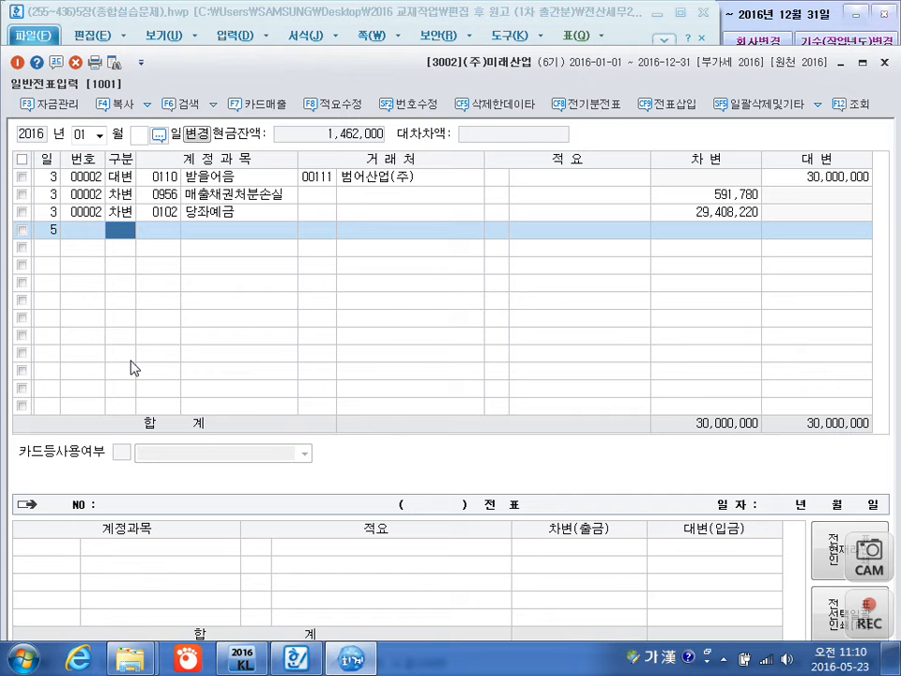
text(3)
text(102)
key(Return)
key(Return)
key(Return)
key(Return)
key(Return)
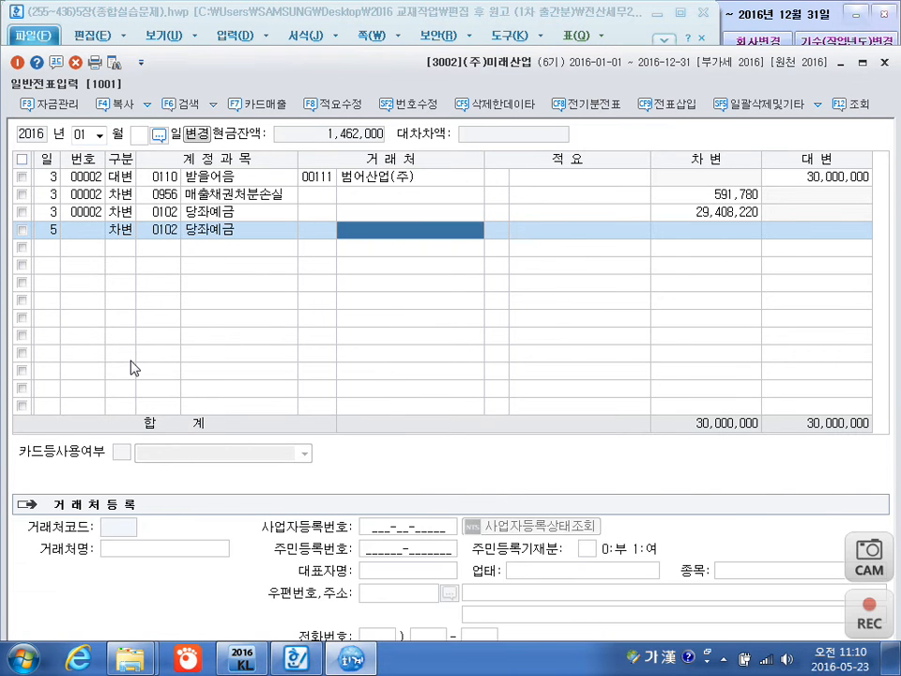
text(500000)
Add a January 5 credit line for 0107 단기매매증권 with an amount of 650,000.
key(Return)
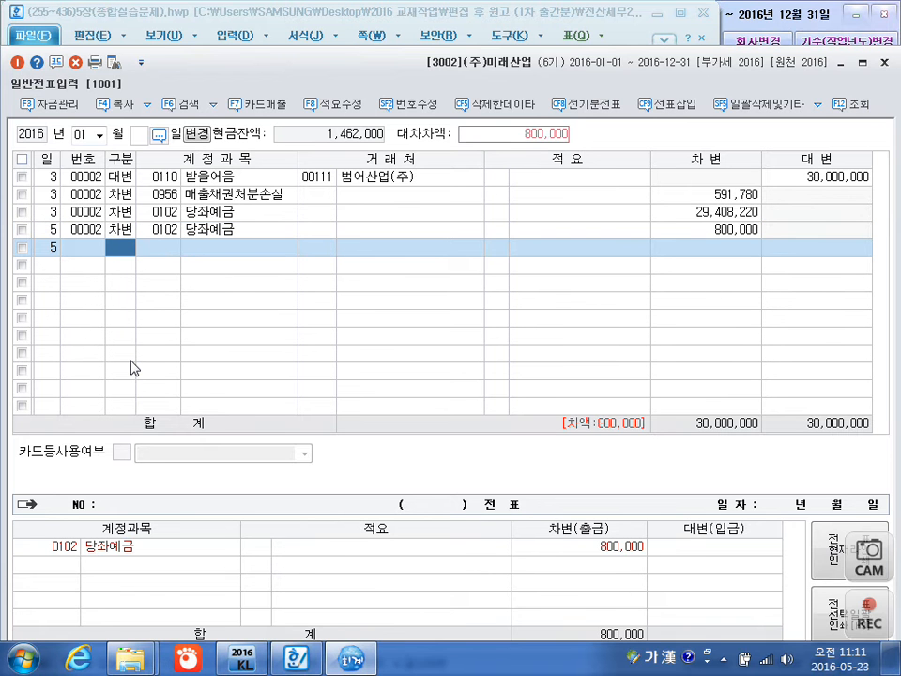
text(4)
key(Return)
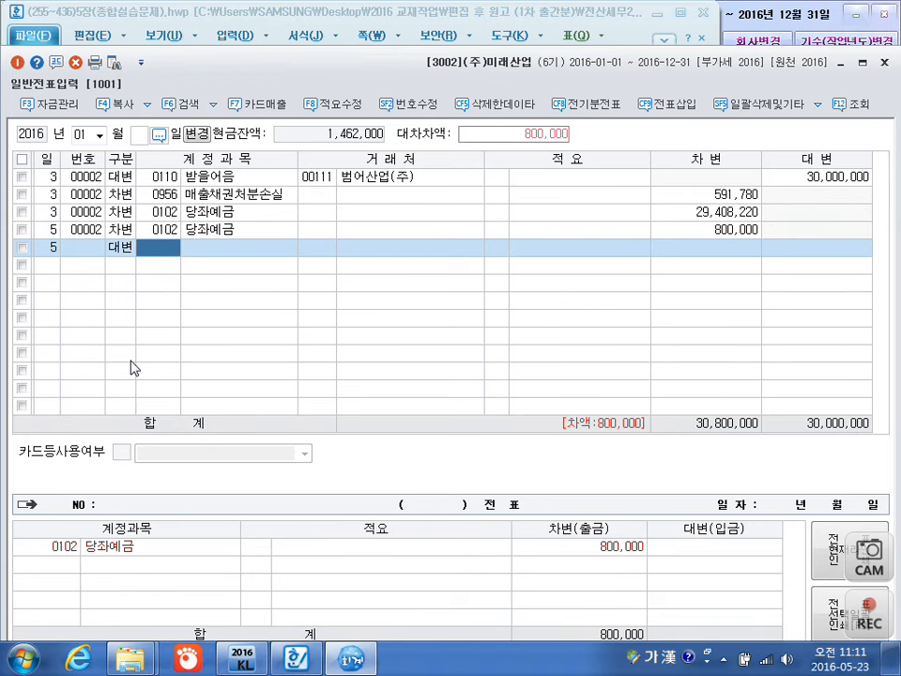
text(단기)
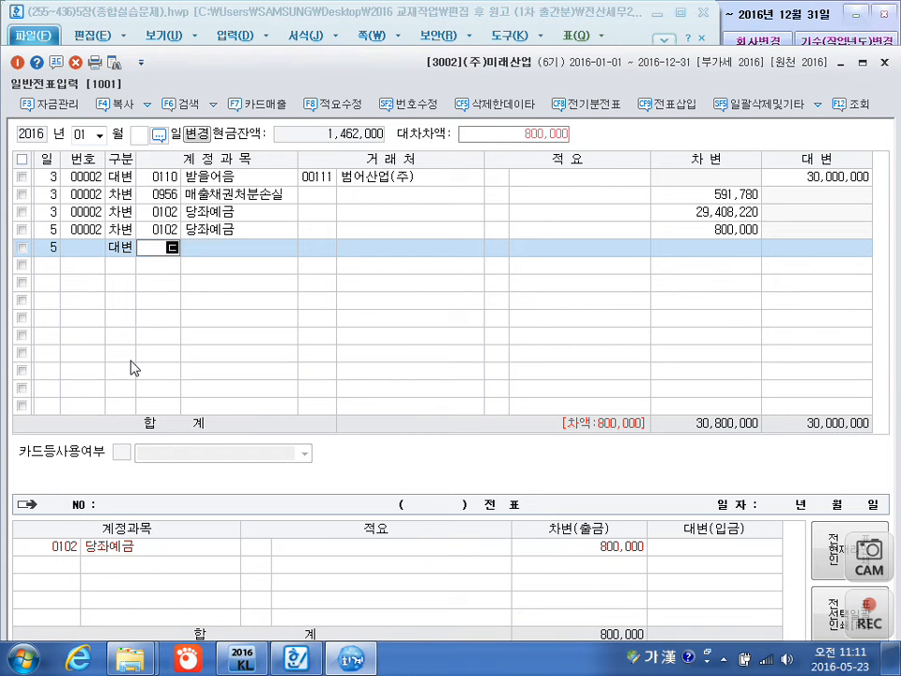
key(Return)
key(Return)
key(Return)
key(Return)
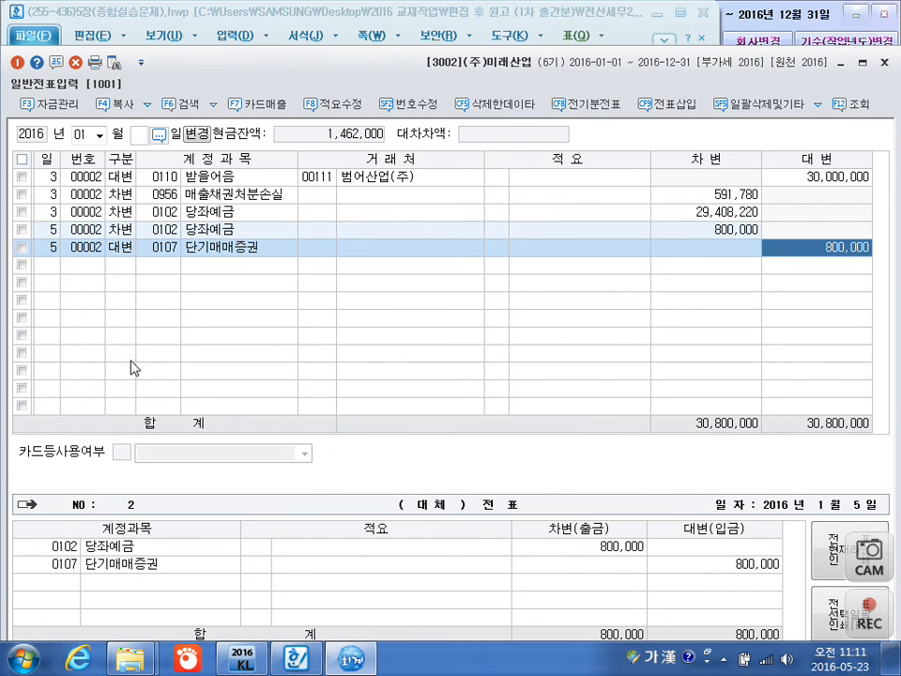
text(650000)
key(Return)
key(Return)
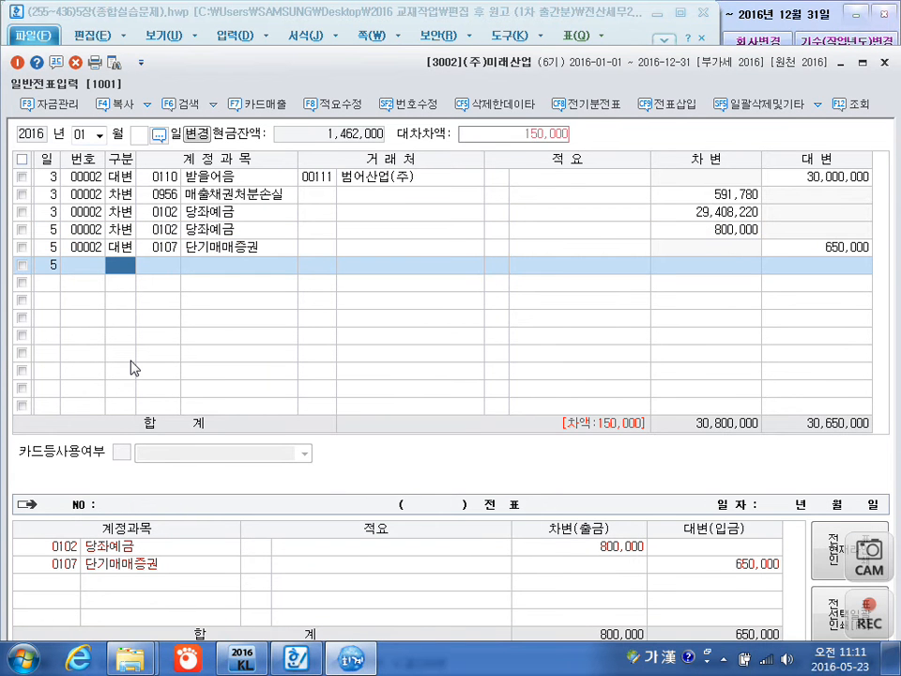
Start another January 5 credit line and look up its account code with the search word 단기매.
text(4)
key(Return)
text(단기매)
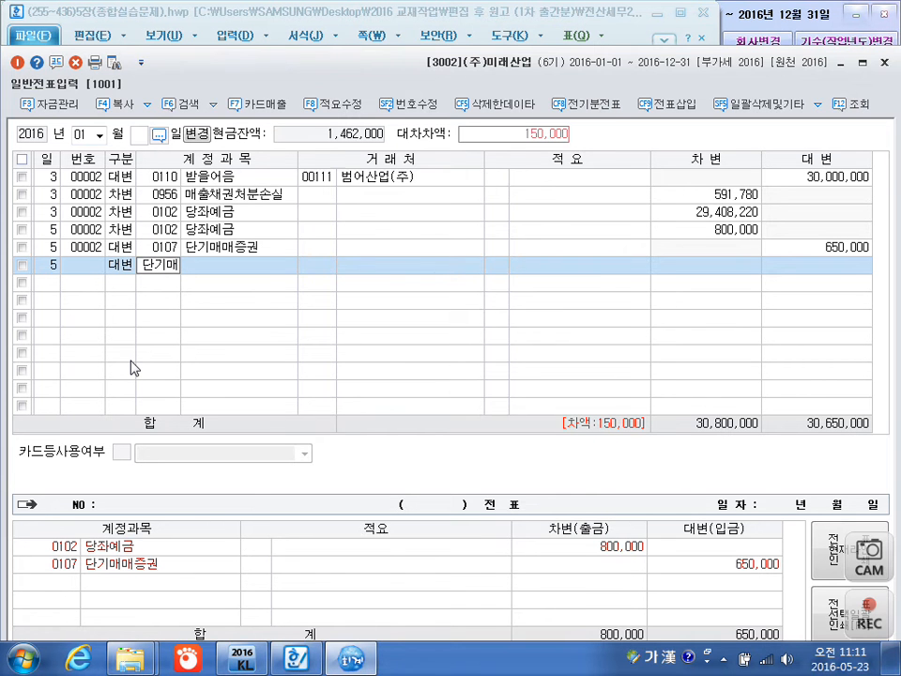
key(Return)
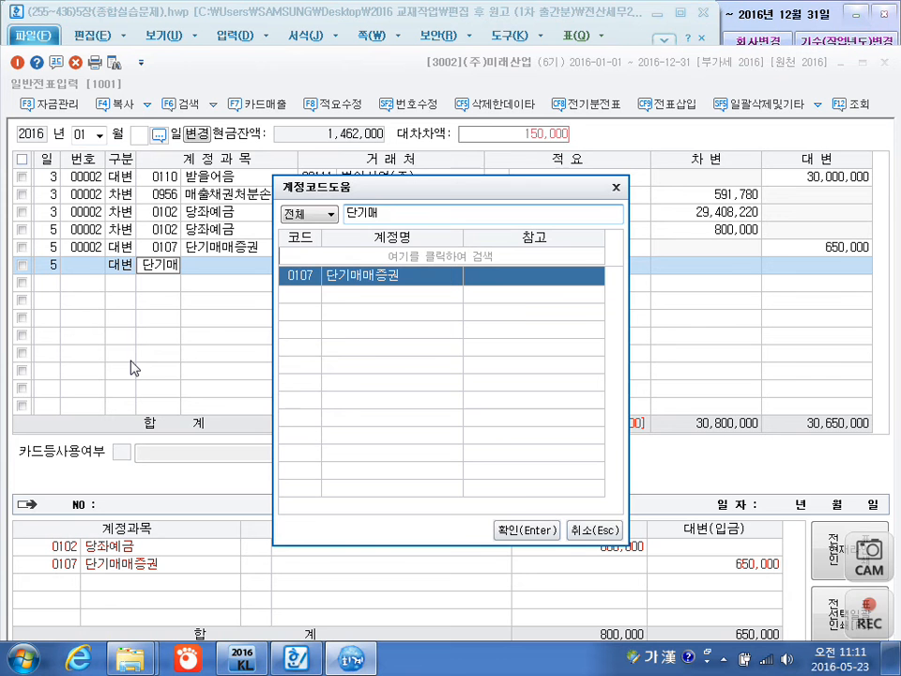
Search the account codes for 처분이 instead, choose 0906 단기투자자산처분이익, and accept the balancing credit of 150,000.
key(BackSpace)
key(BackSpace)
key(BackSpace)
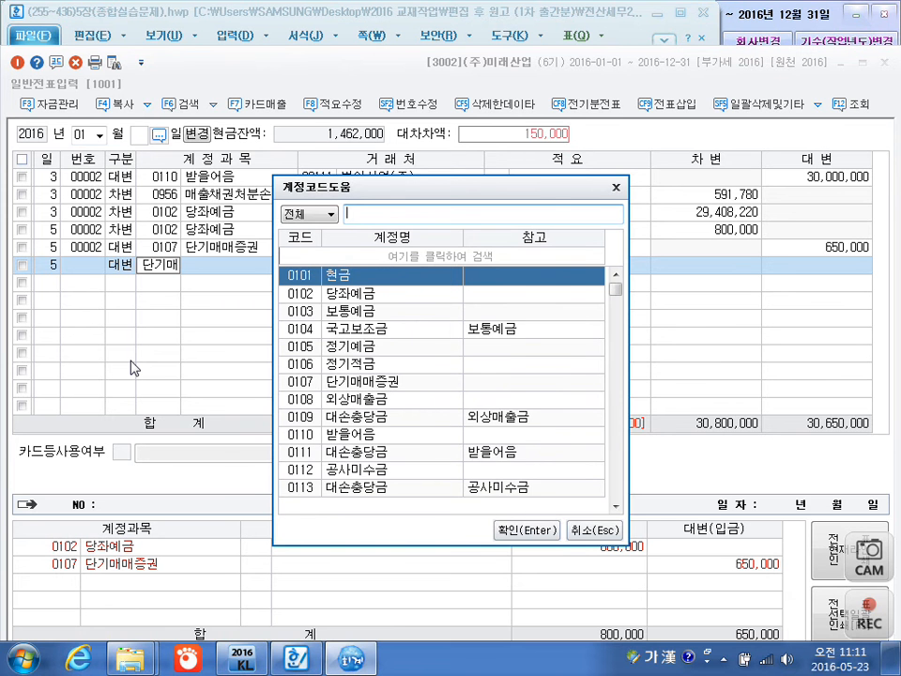
text(처분이)
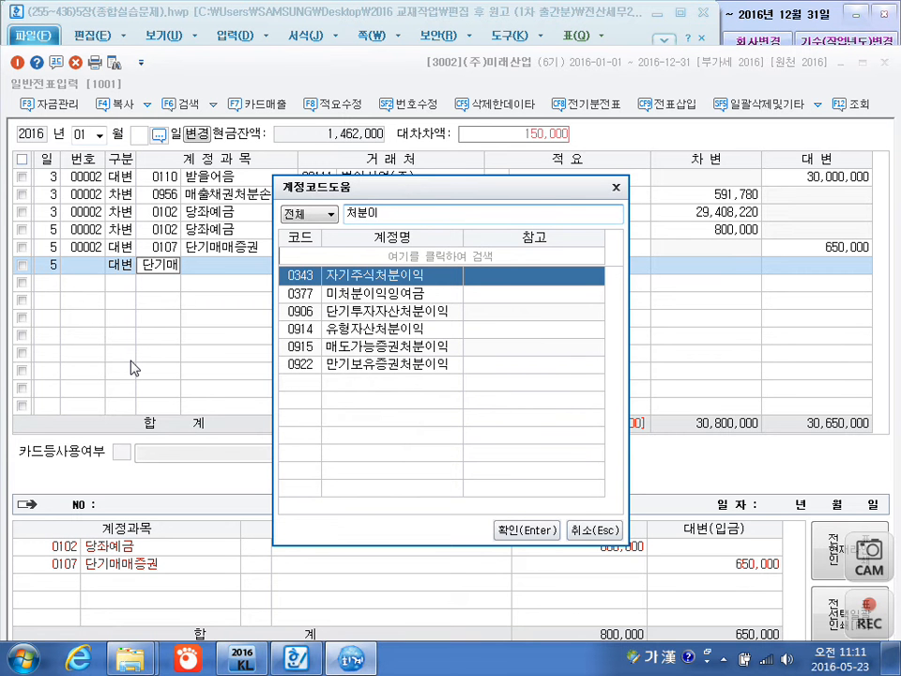
key(Down)
key(Down)
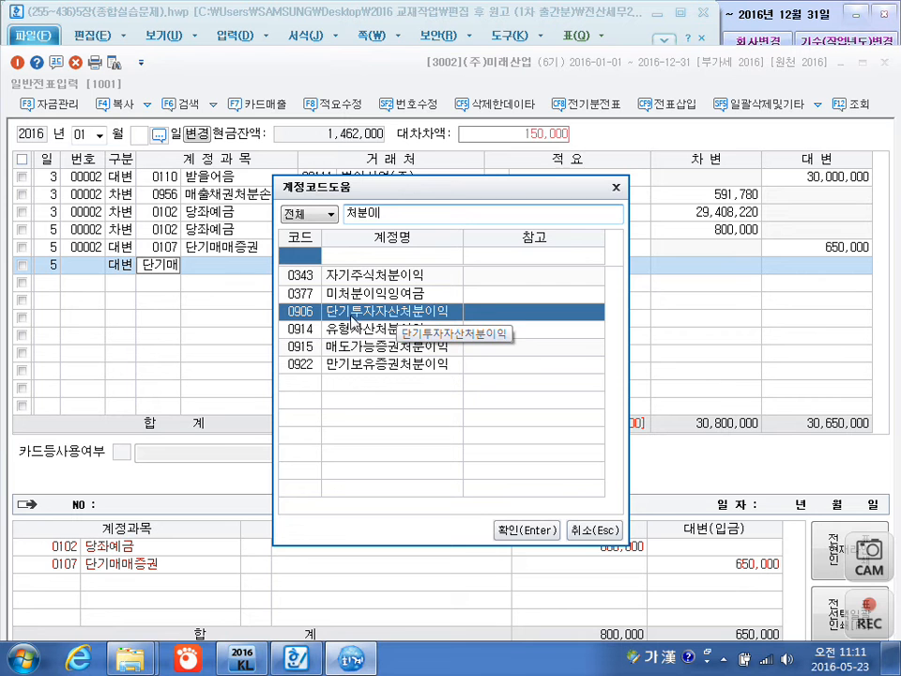
click(527, 539)
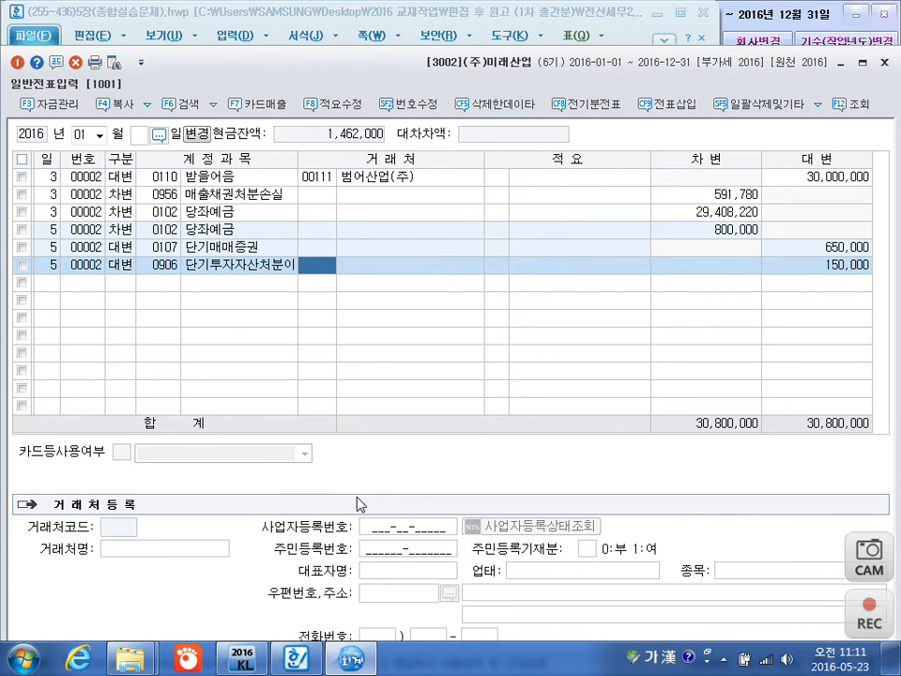
key(Return)
key(Return)
key(Return)
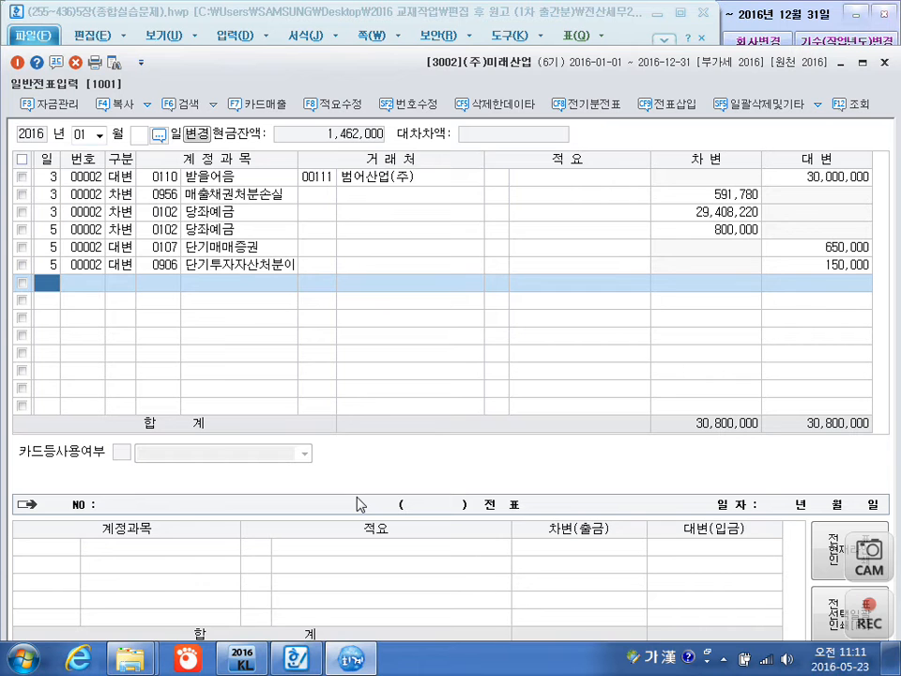
Start a voucher line dated January 13 and bring up transaction [3], the POSCO import, in the textbook document in the Hangul word processor.
text(13)
key(Return)
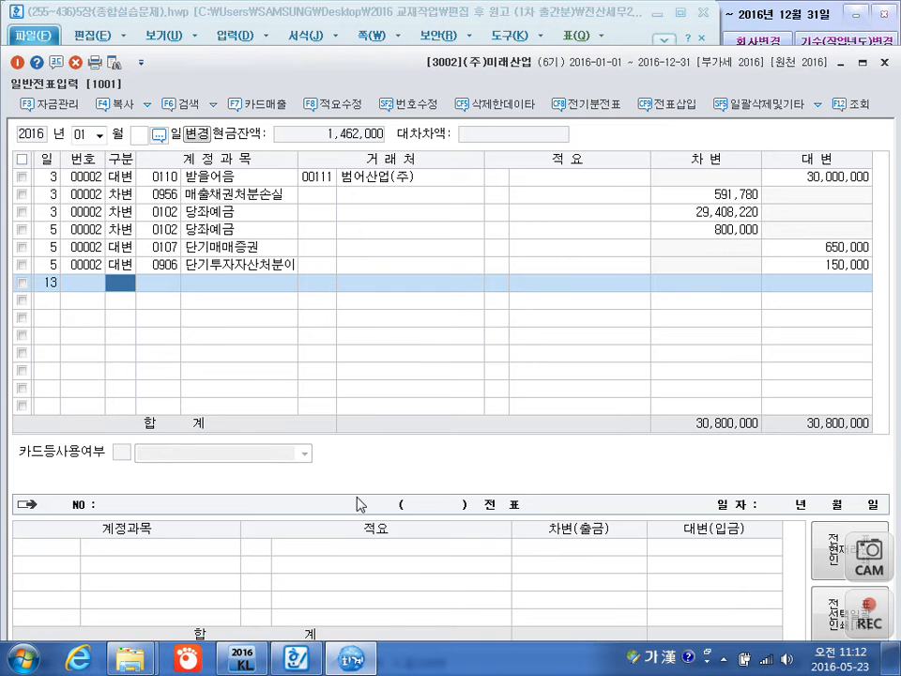
click(297, 654)
scroll(316, 616, down, 8)
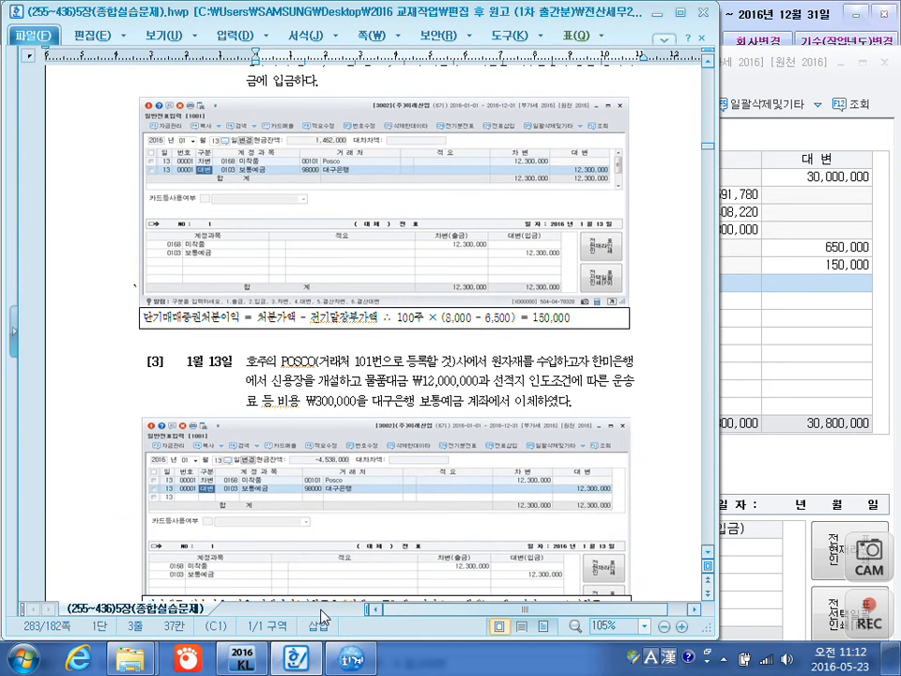
scroll(323, 616, down, 2)
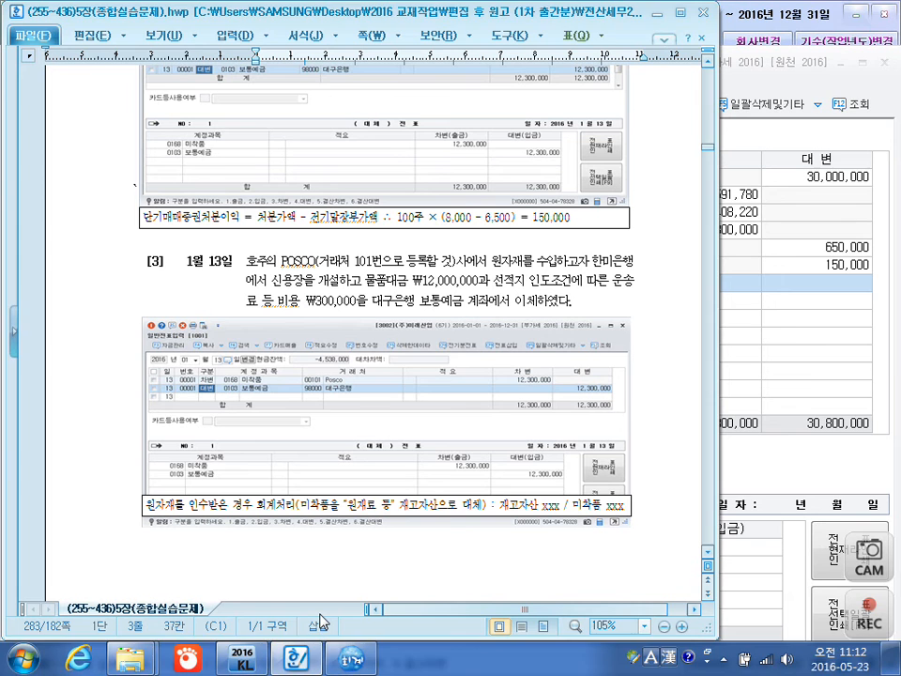
With the screen pen, box 선적지 인도조건 and draw an arrow to a note that the buyer bears the freight, included in cost.
key(F12)
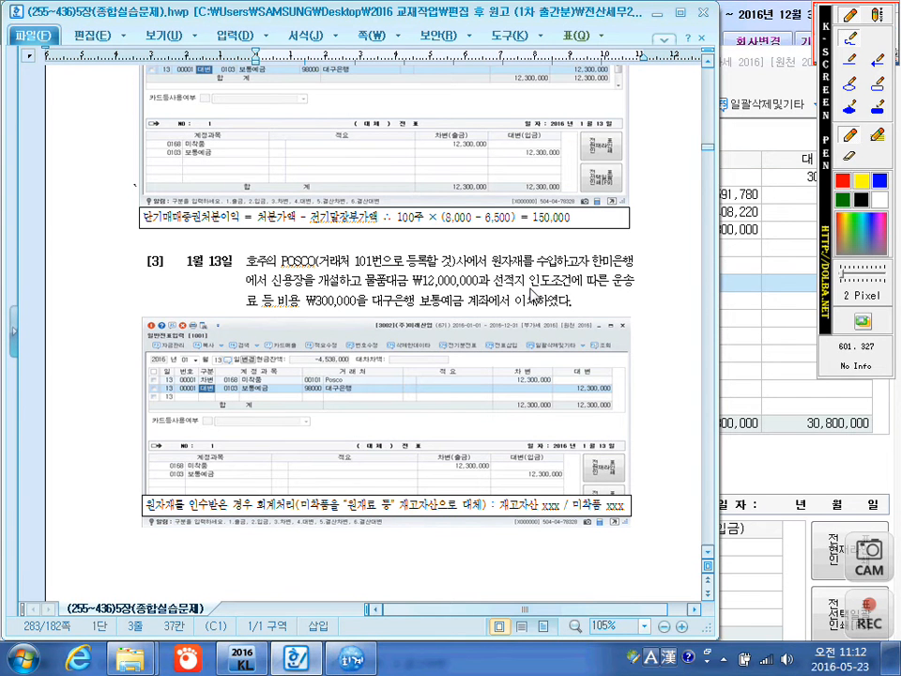
mouse_move(565, 300)
mouse_down()
mouse_move(512, 304)
mouse_move(490, 280)
mouse_move(569, 272)
mouse_move(552, 301)
mouse_up()
drag(497, 285, 439, 367)
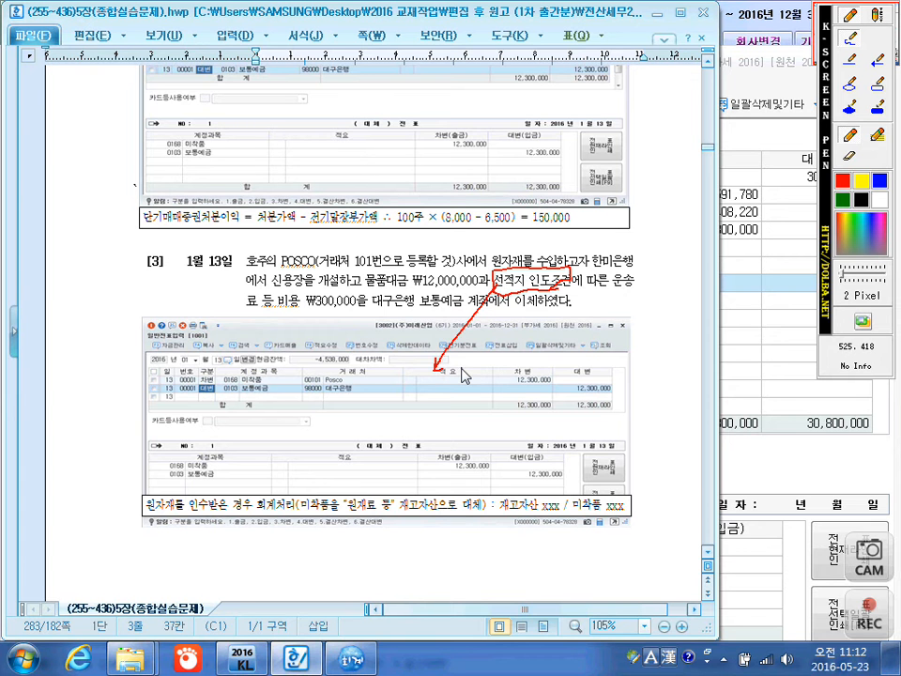
drag(469, 372, 477, 373)
mouse_move(451, 386)
mouse_down()
mouse_move(512, 386)
mouse_move(537, 380)
mouse_move(531, 364)
mouse_move(561, 373)
mouse_move(582, 357)
mouse_move(627, 349)
mouse_up()
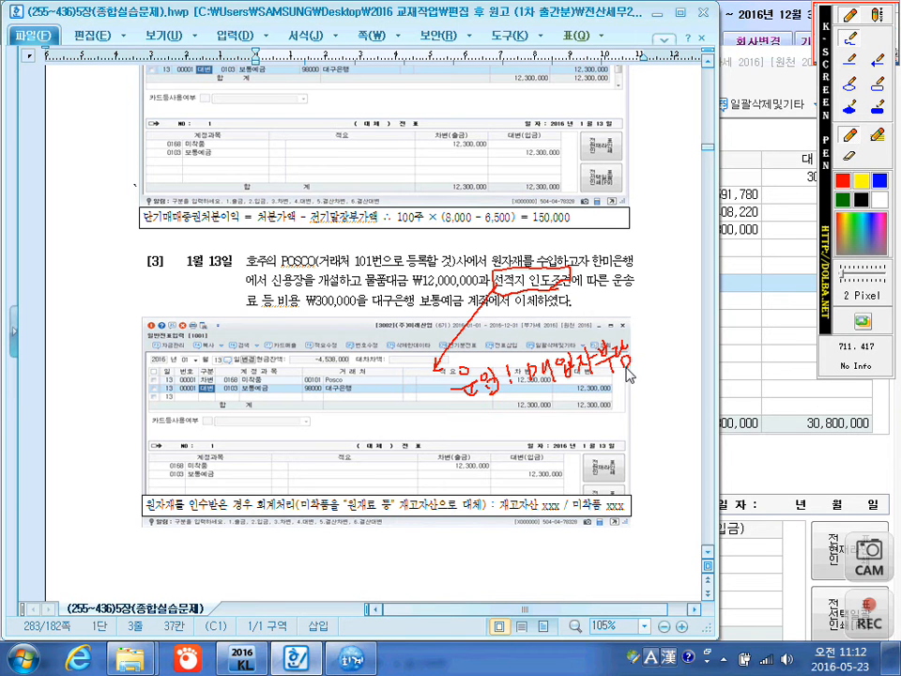
mouse_move(540, 398)
mouse_down()
mouse_move(589, 391)
mouse_move(661, 347)
mouse_move(710, 330)
mouse_move(721, 338)
mouse_move(751, 311)
mouse_up()
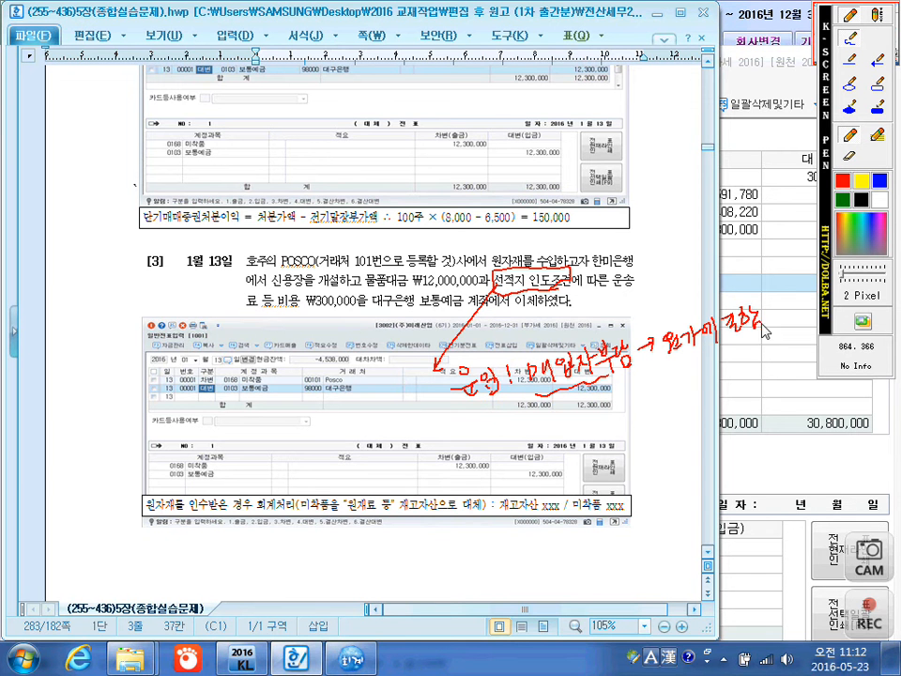
Handwrite a second pen note that under 도착지 terms the seller bears the freight and treats it as 운반비.
mouse_move(313, 441)
mouse_down()
mouse_move(340, 425)
mouse_move(356, 453)
mouse_move(368, 428)
mouse_move(382, 447)
mouse_move(416, 449)
mouse_move(433, 449)
mouse_move(449, 434)
mouse_move(460, 441)
mouse_move(467, 433)
mouse_move(466, 445)
mouse_move(494, 430)
mouse_up()
mouse_move(486, 430)
mouse_down()
mouse_move(486, 441)
mouse_move(497, 439)
mouse_up()
mouse_move(501, 426)
mouse_down()
mouse_move(502, 444)
mouse_move(562, 425)
mouse_move(569, 433)
mouse_move(580, 423)
mouse_move(586, 435)
mouse_move(620, 422)
mouse_move(614, 430)
mouse_move(639, 399)
mouse_move(655, 406)
mouse_up()
drag(642, 410, 656, 420)
mouse_move(660, 402)
mouse_down()
mouse_move(685, 413)
mouse_move(703, 398)
mouse_move(713, 409)
mouse_up()
drag(711, 411, 727, 394)
drag(723, 399, 734, 406)
drag(734, 399, 751, 410)
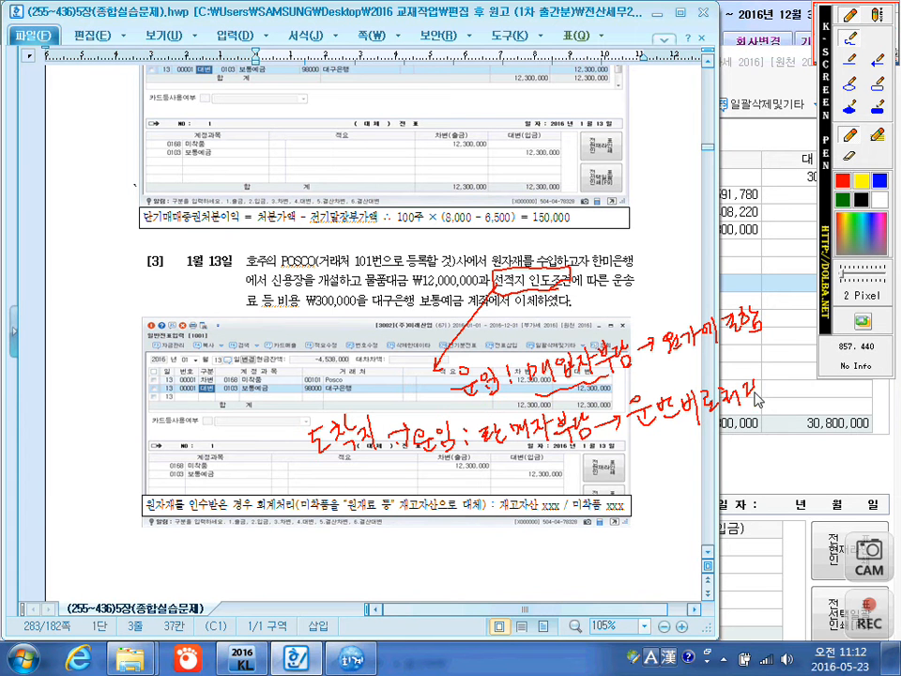
Circle 운반비 in the note, underline ₩12,000,000, circle ₩300,000 in the transaction text, and exit the screen pen.
mouse_move(690, 439)
mouse_down()
mouse_move(645, 447)
mouse_move(656, 384)
mouse_move(699, 413)
mouse_up()
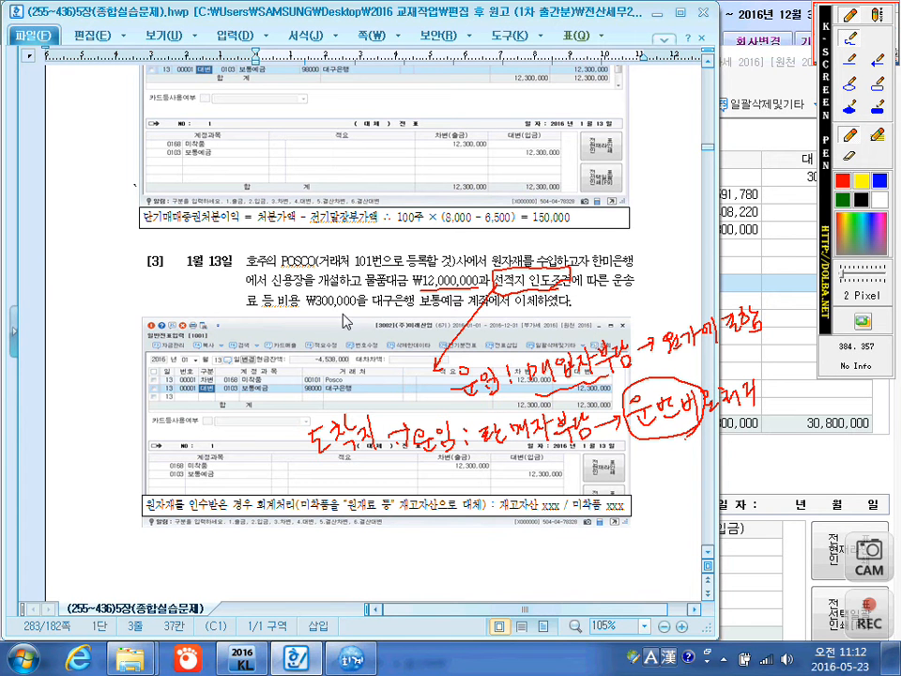
mouse_move(289, 310)
mouse_down()
mouse_move(364, 307)
mouse_move(296, 292)
mouse_move(351, 291)
mouse_move(362, 307)
mouse_move(354, 319)
mouse_up()
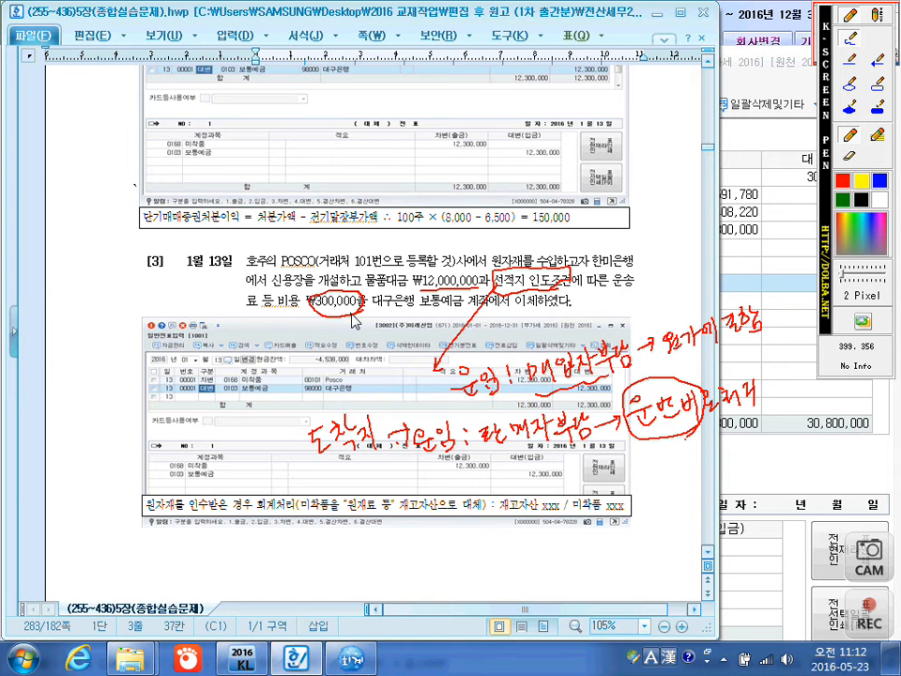
key(Escape)
Back in KcLep, complete the January 13 line as a debit to 0168 미착품 for 12,300,000 with no customer.
click(794, 398)
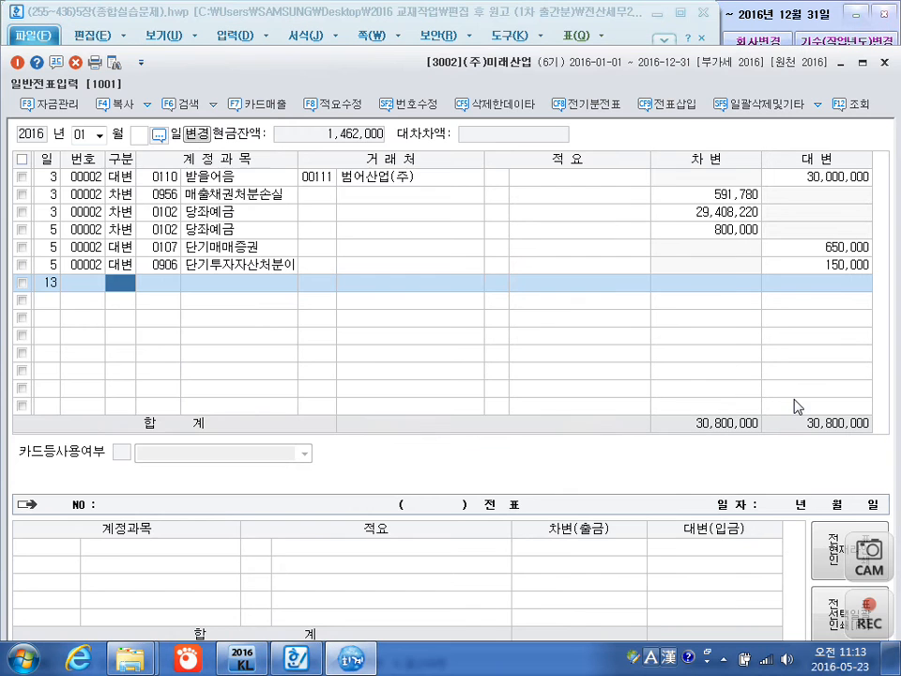
text(3)
key(Return)
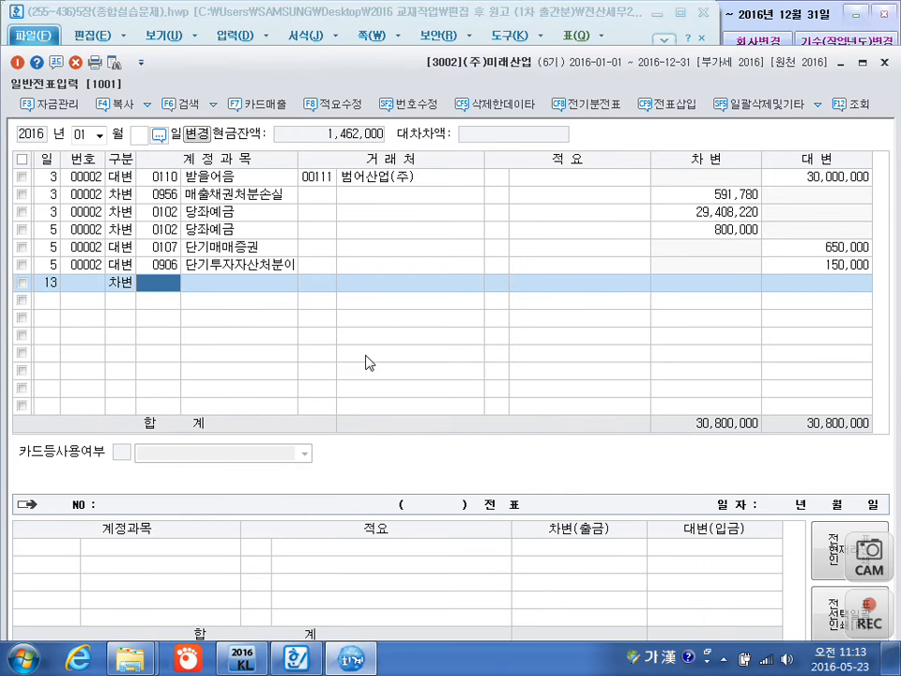
text(미처)
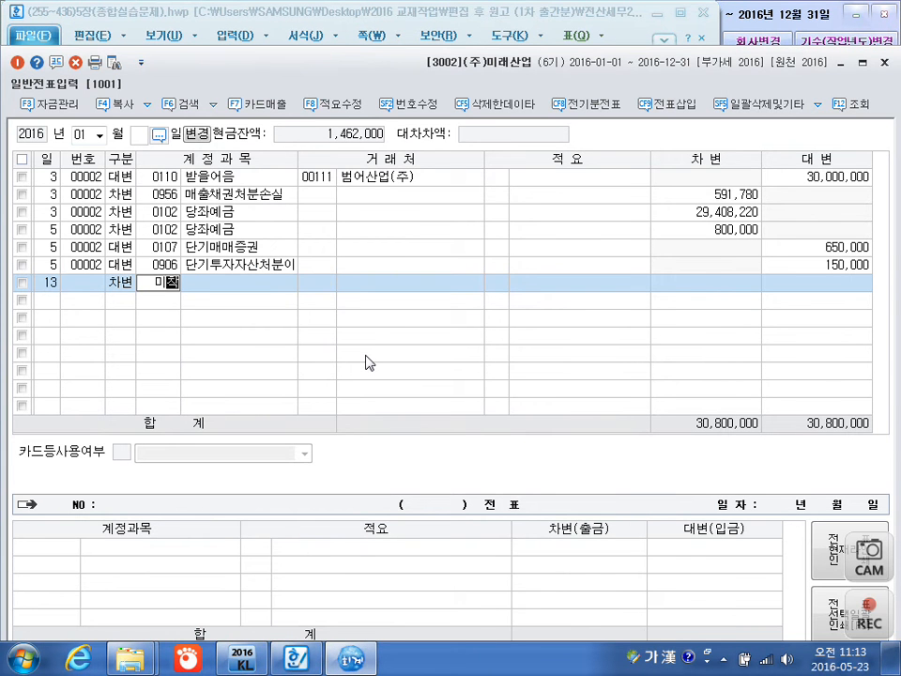
text(ㄱ)
key(Return)
key(Return)
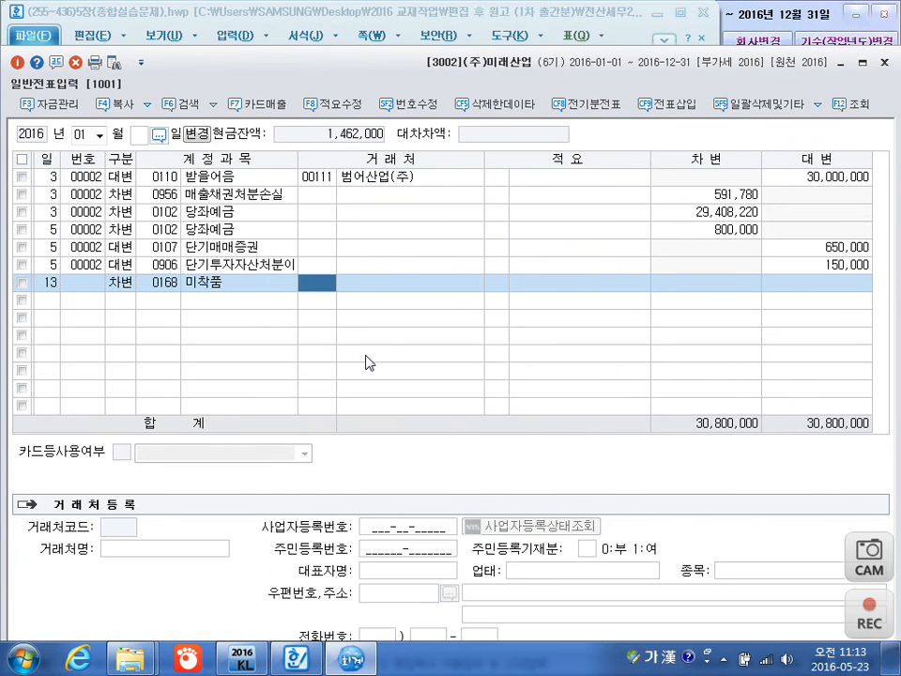
key(Return)
key(Return)
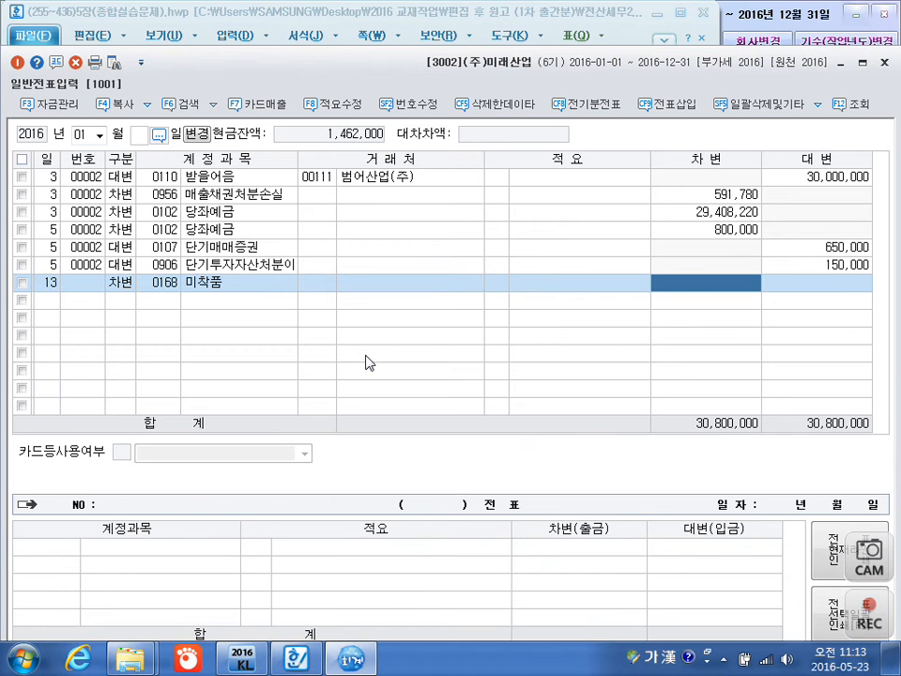
text(12300000)
Add a January 13 credit line for 0103 보통예금 with customer 98000 대구은행, accepting the balancing amount of 12,300,000.
key(Return)
key(Return)
text(4)
key(Return)
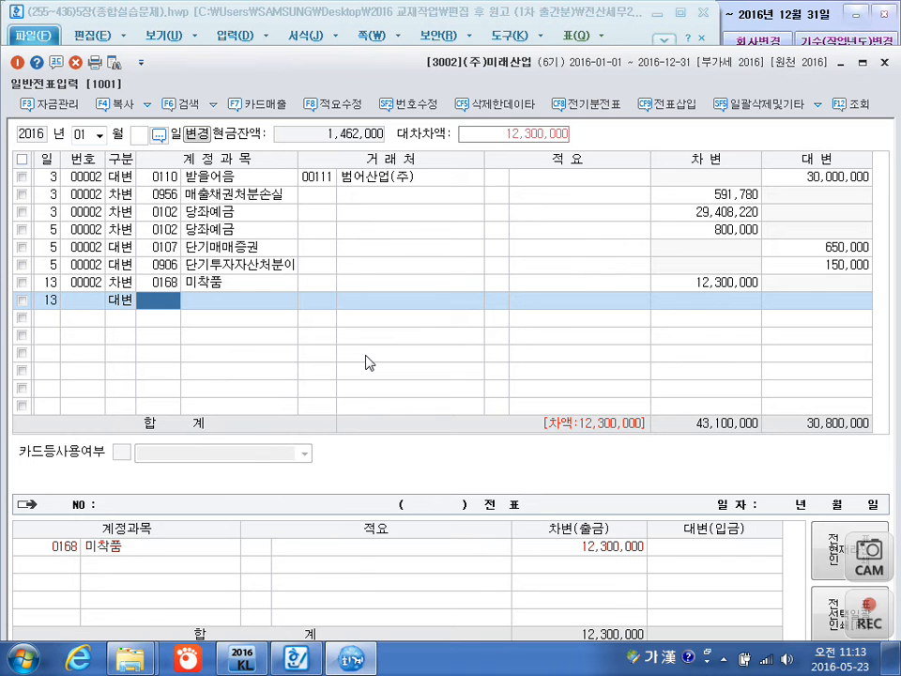
text(103)
key(Return)
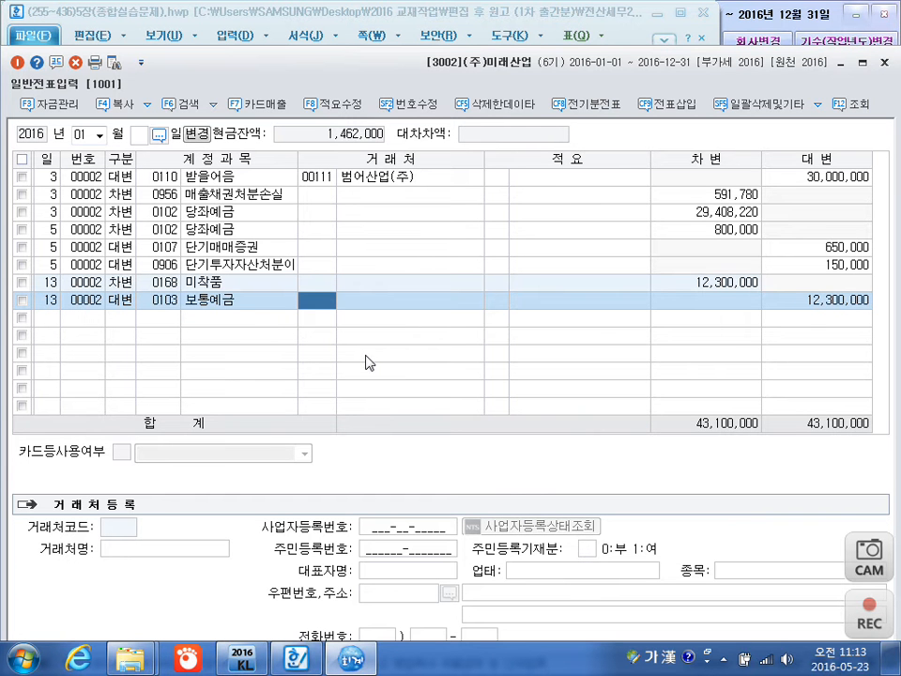
text(대구)
key(Return)
key(Return)
key(Return)
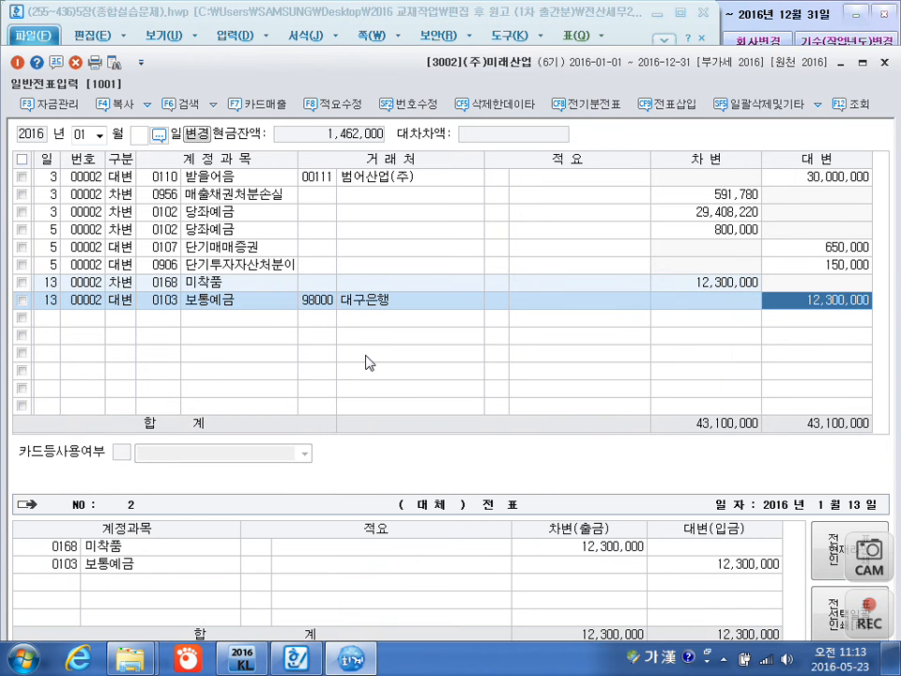
key(Return)
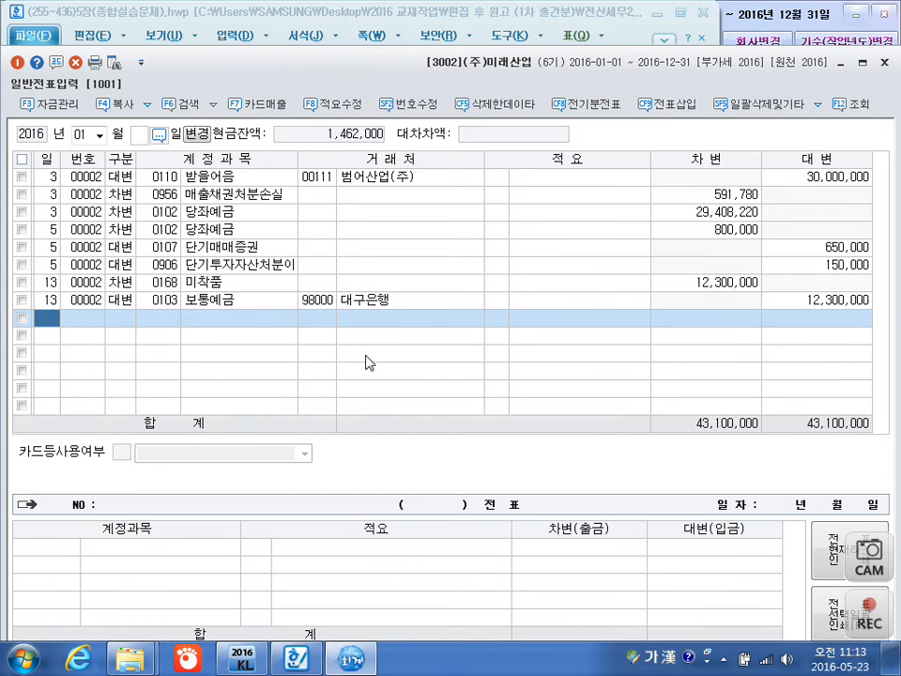
Add a January 15 credit line for 0291 사채 with an amount of 50,000,000 and no customer.
text(15)
key(Return)
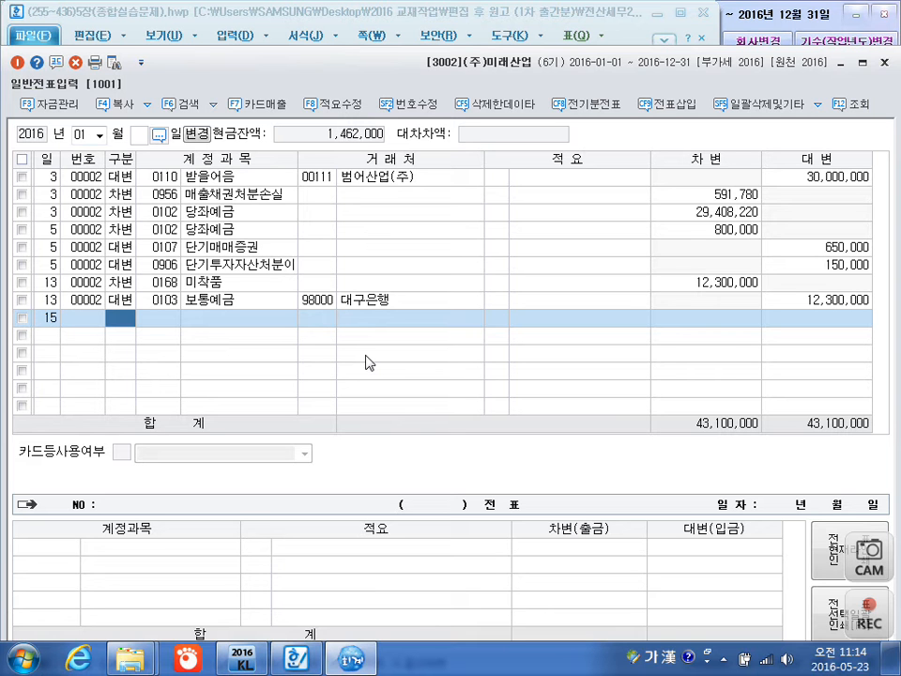
text(4)
key(Return)
text(사챠)
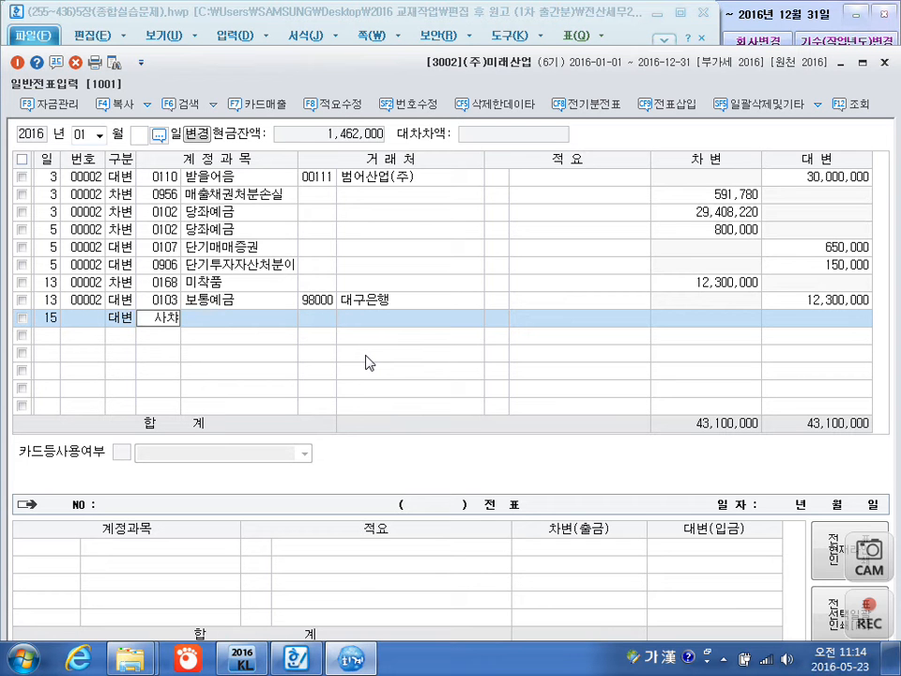
key(BackSpace)
text(채)
key(Return)
key(Return)
key(Return)
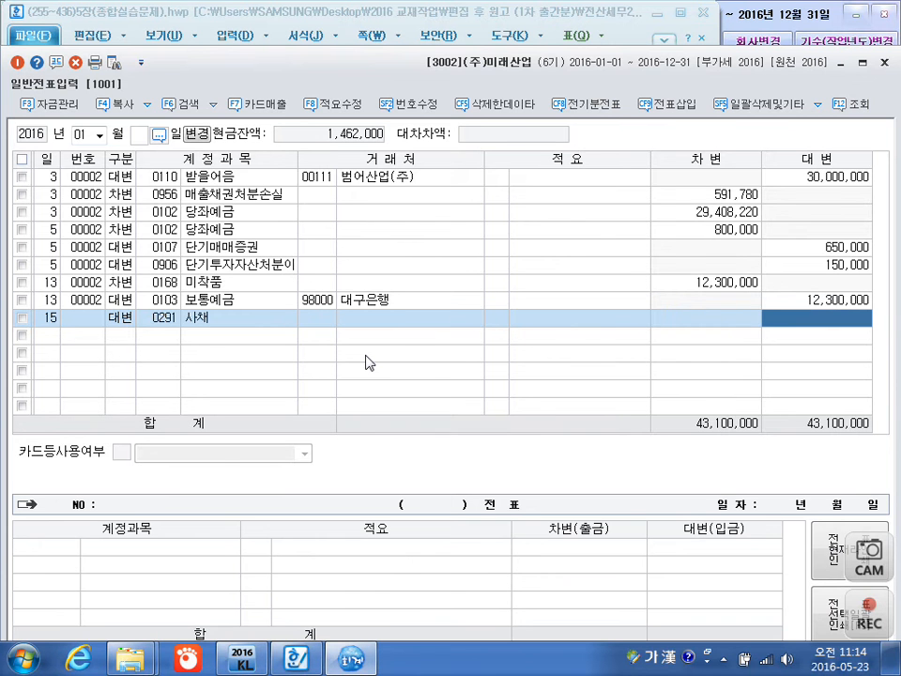
text(50,000,000)
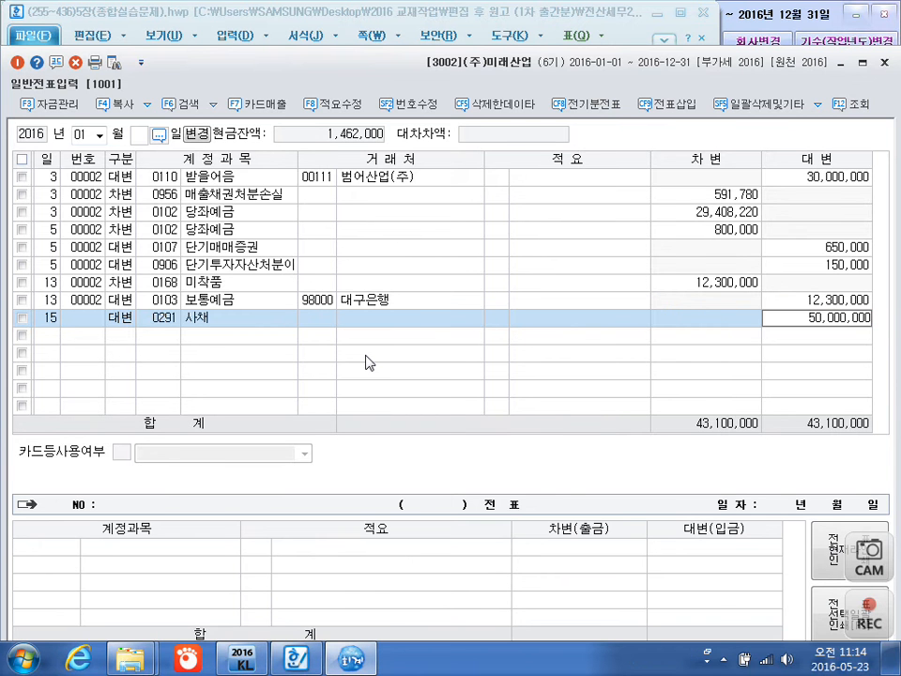
key(Return)
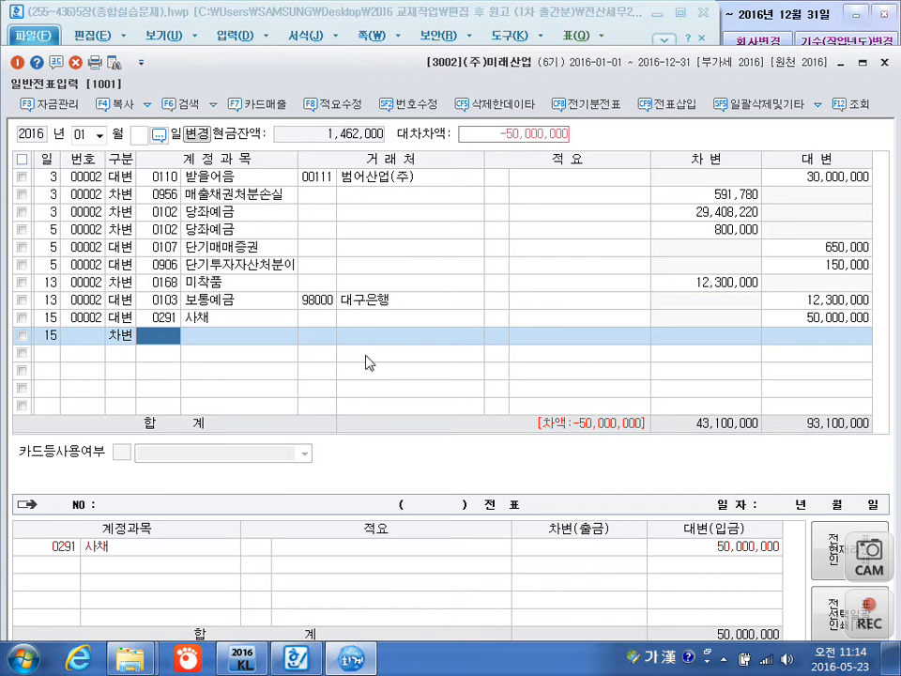
Add a January 15 debit line for 0103 보통예금 with an amount of 48,100,000 and no customer.
text(103)
key(Return)
key(Return)
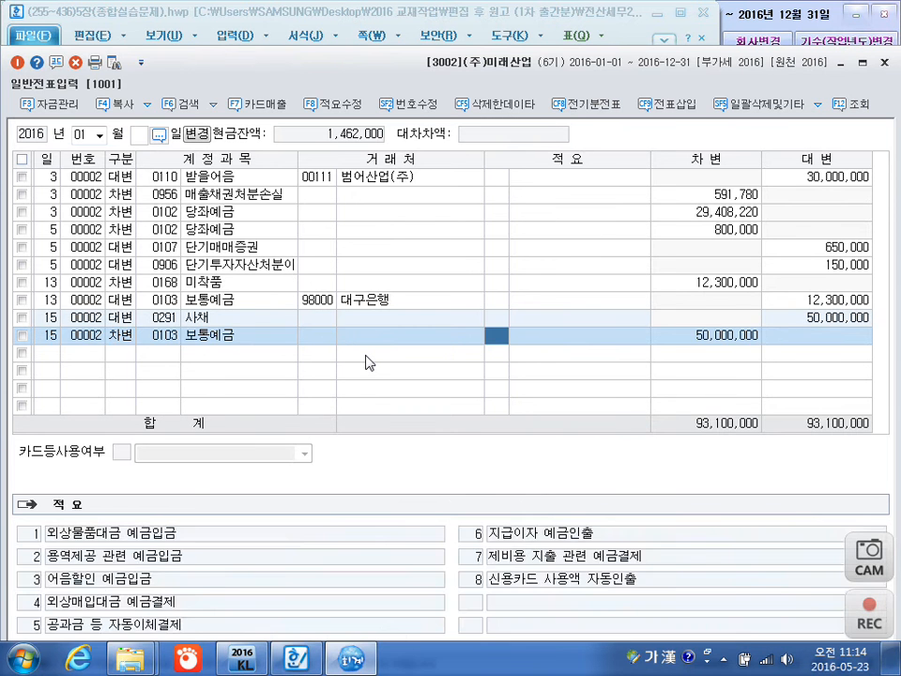
key(Return)
text(48100000)
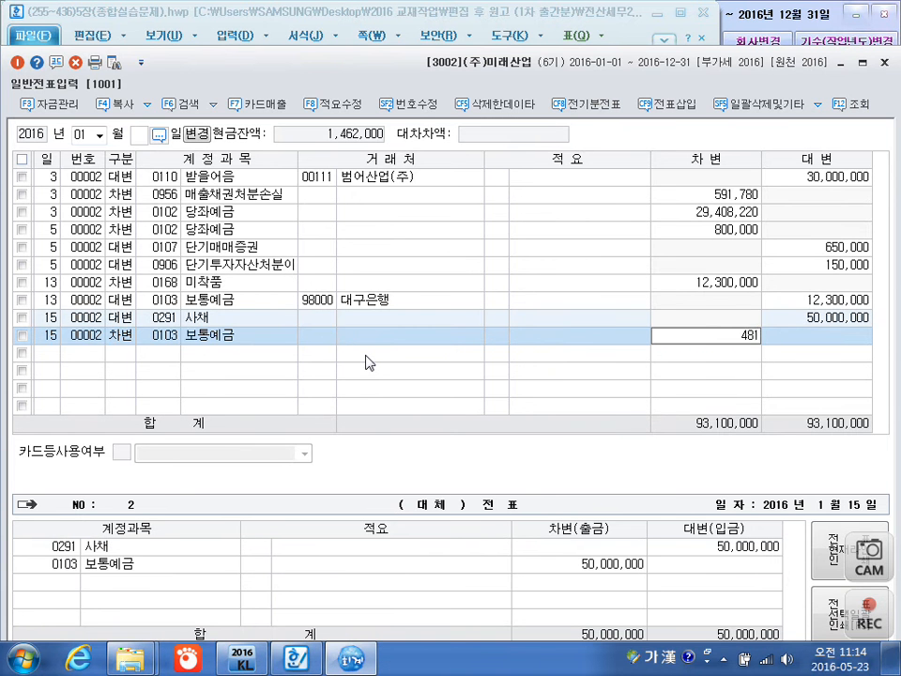
key(Return)
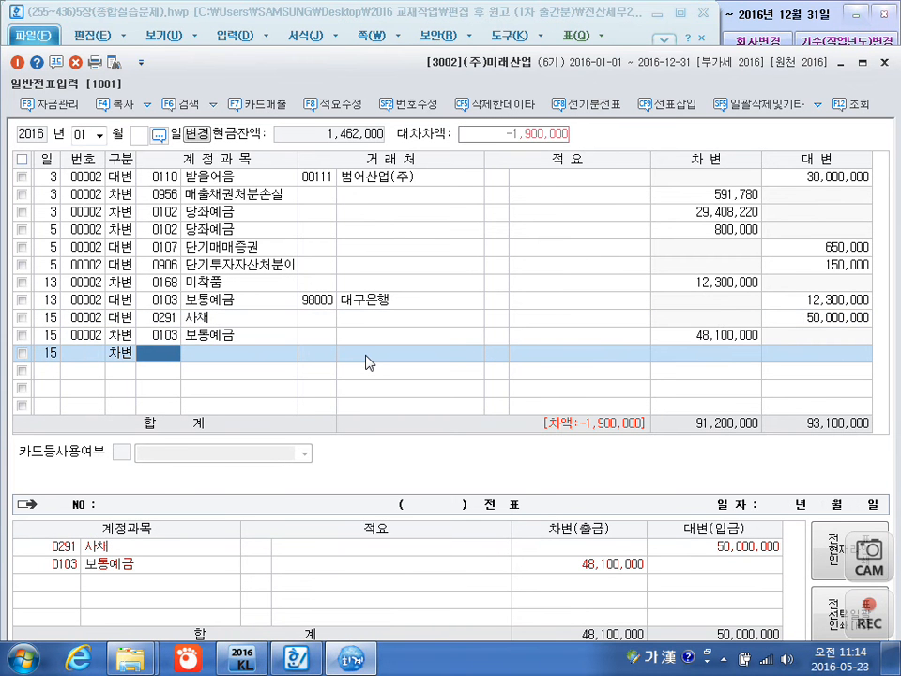
Add a January 15 debit line for 0292 사채할인발행차금, accepting the balancing amount of 1,900,000.
text(사채하)
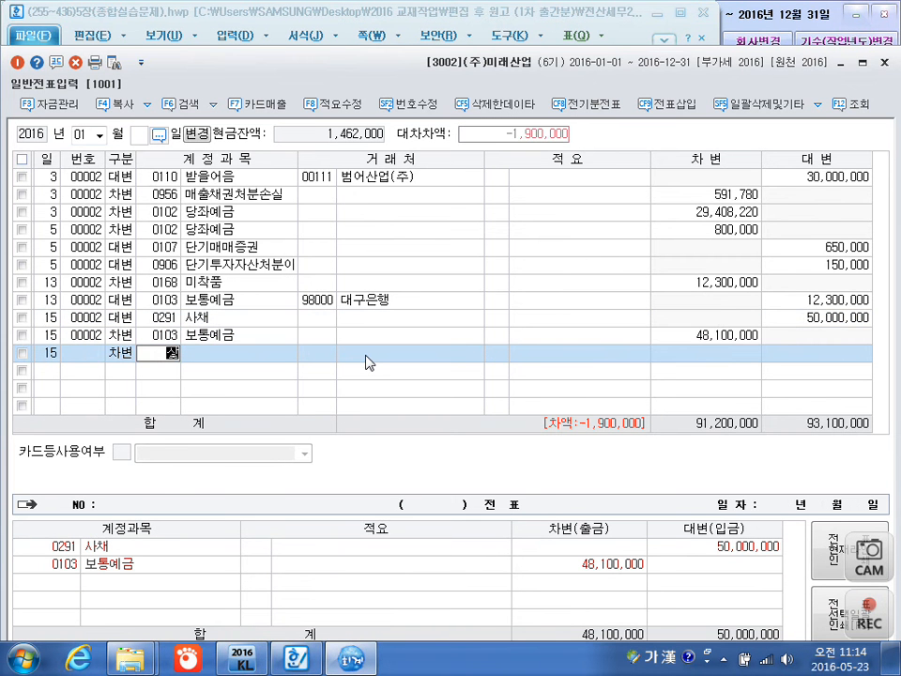
text(ㄹ)
key(Return)
key(Return)
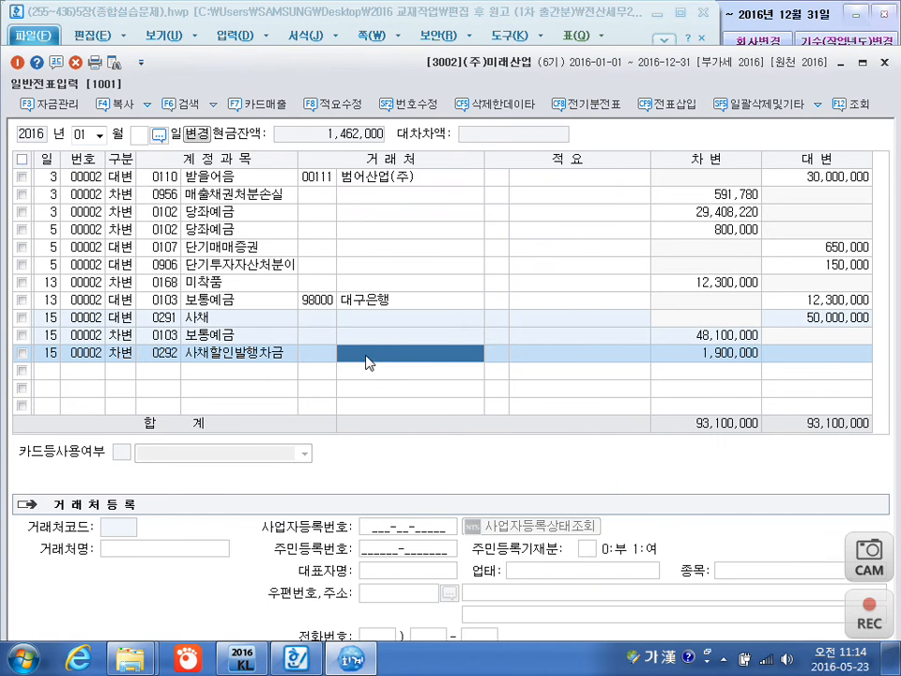
key(Return)
key(Return)
key(Return)
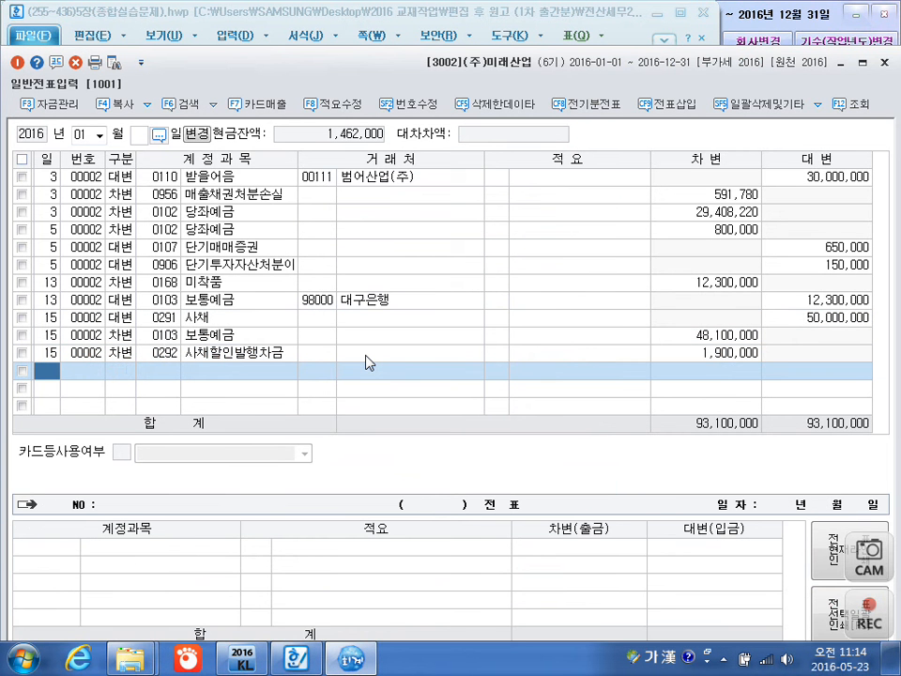
Add a January 18 credit line for 0108 외상매출금 with customer 00111 범어산업(주) and an amount of 8,000,000.
text(18)
key(Return)
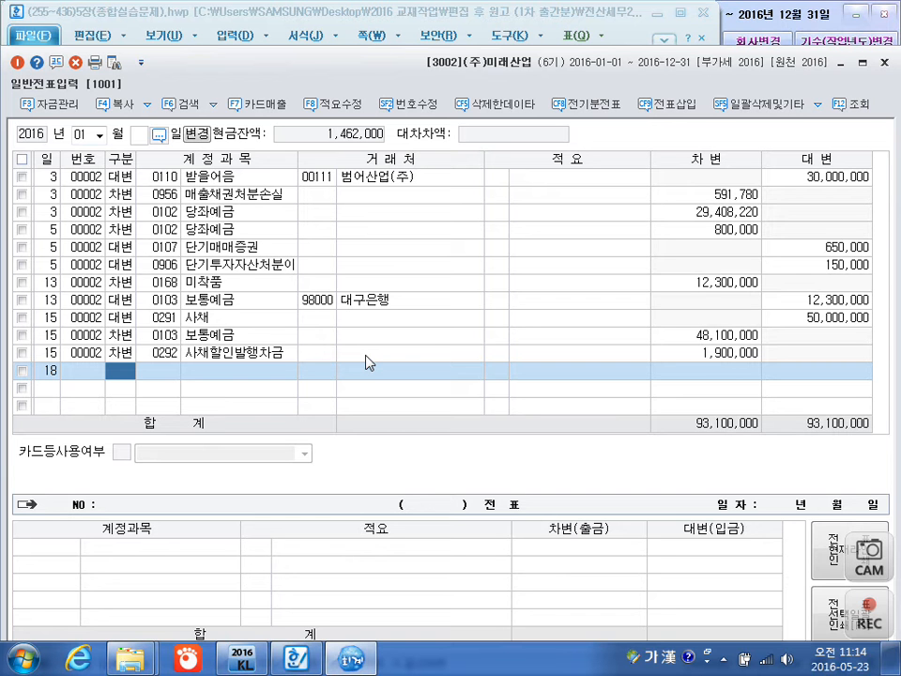
text(4)
key(Return)
text(108)
key(Return)
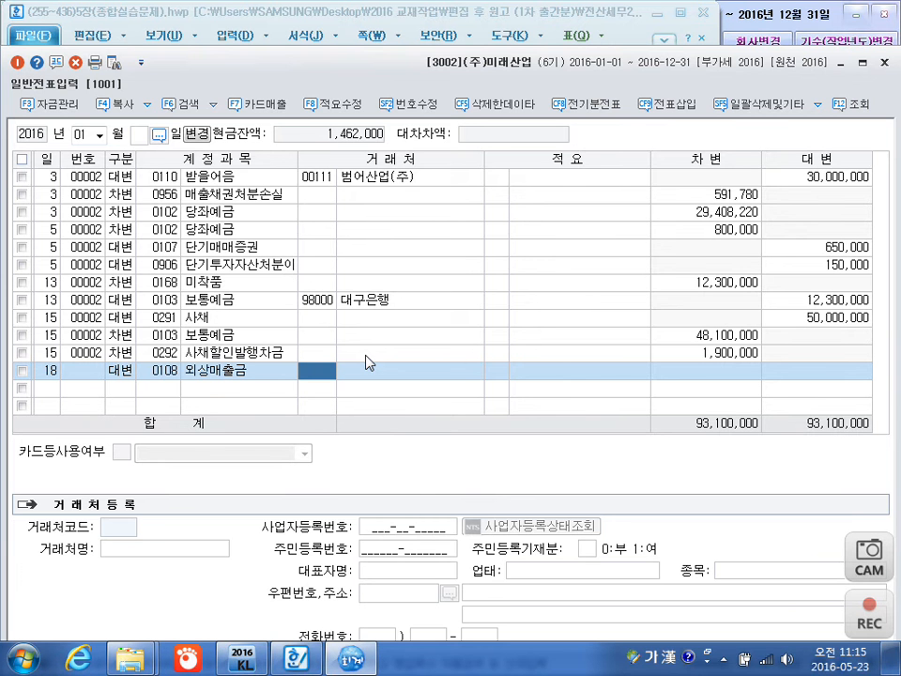
text(범어)
key(Return)
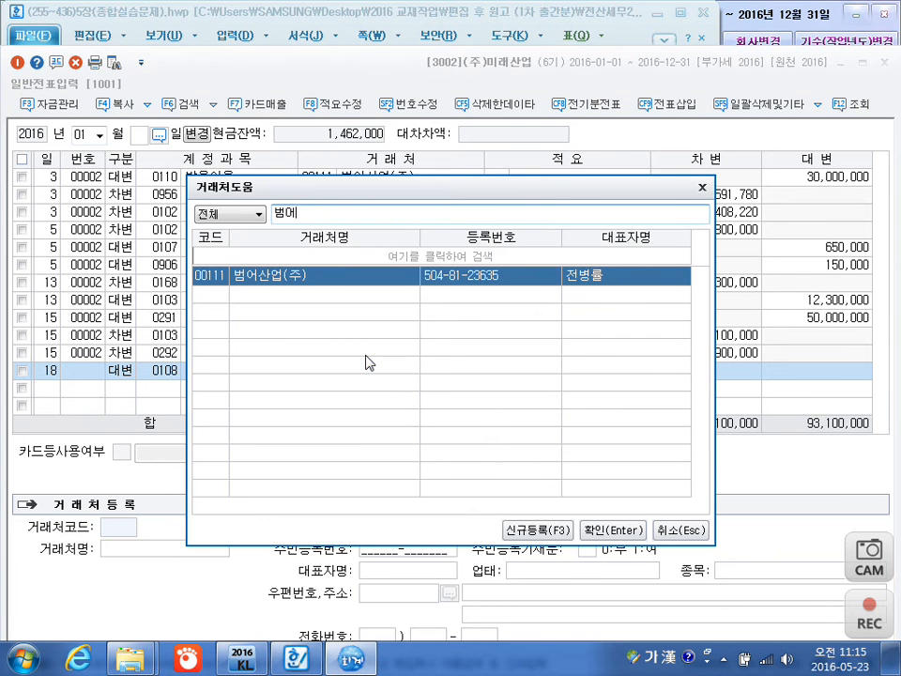
key(Return)
key(Return)
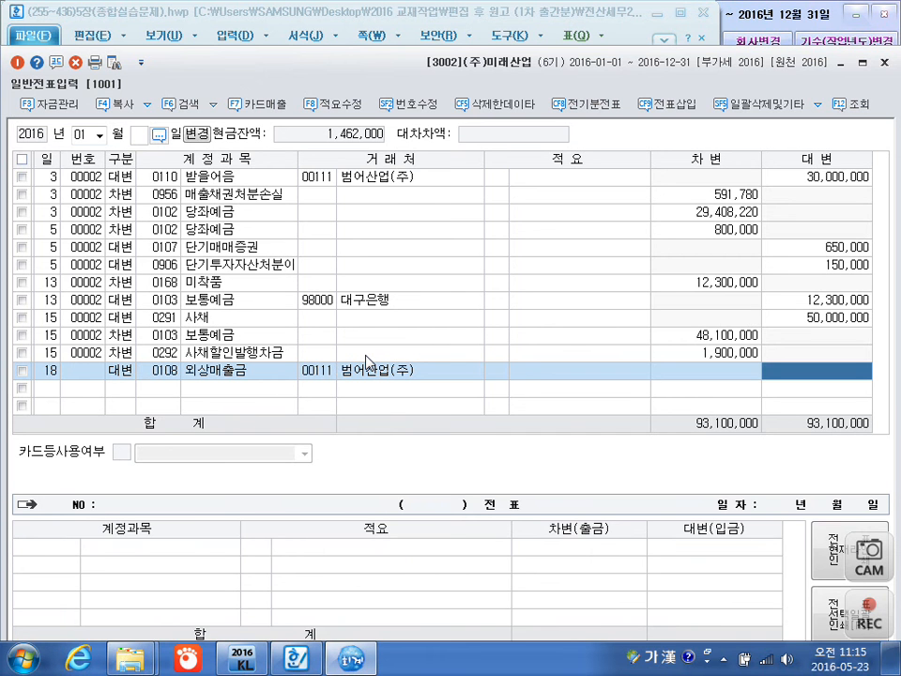
text(8000000)
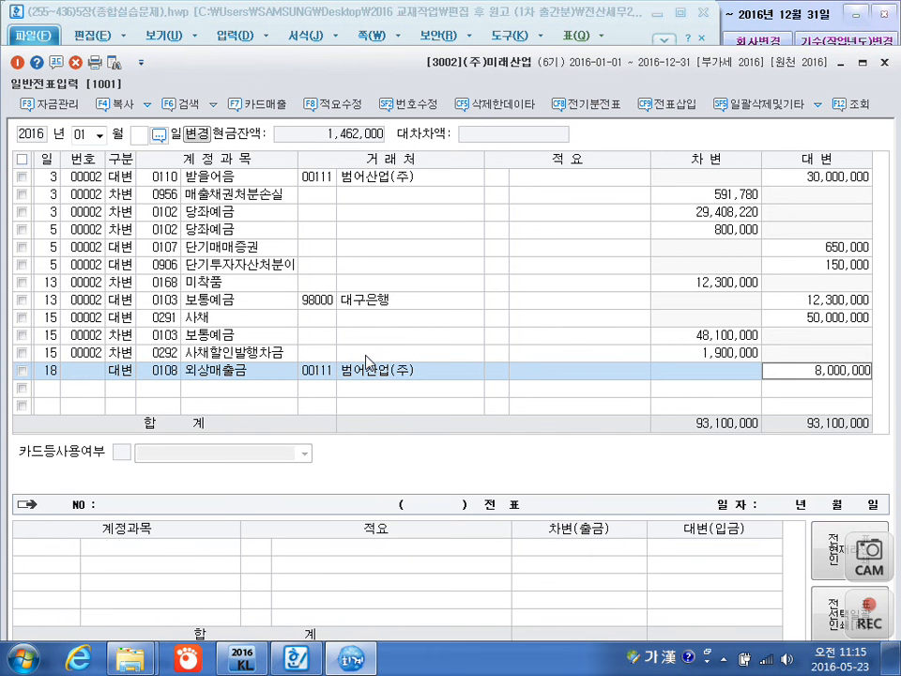
key(Return)
Add a January 18 debit line for 0101 현금 with an amount of 3,000,000 and no customer.
key(3)
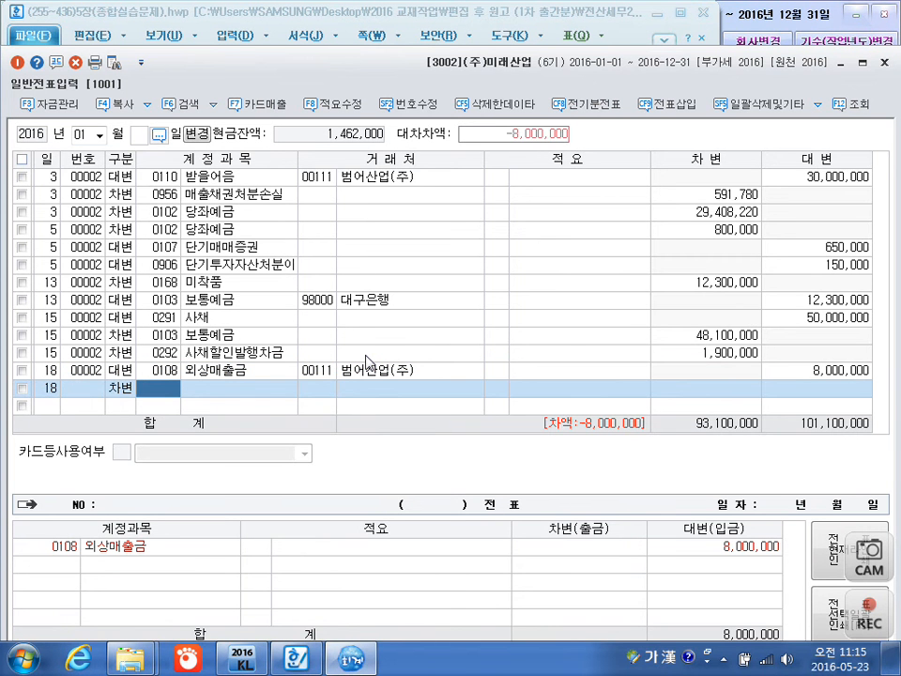
text(101)
key(Return)
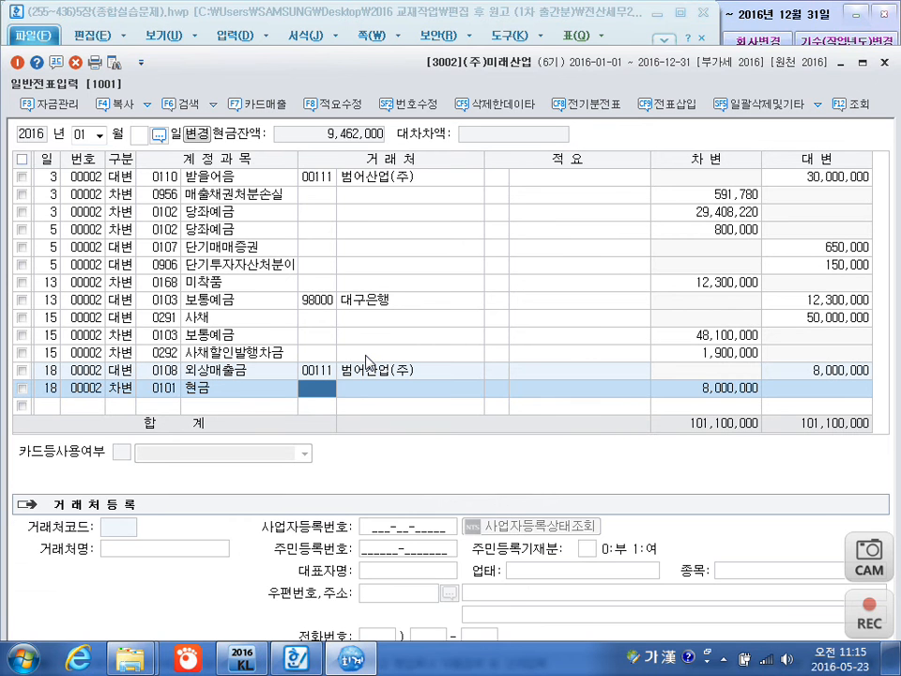
key(Return)
key(Return)
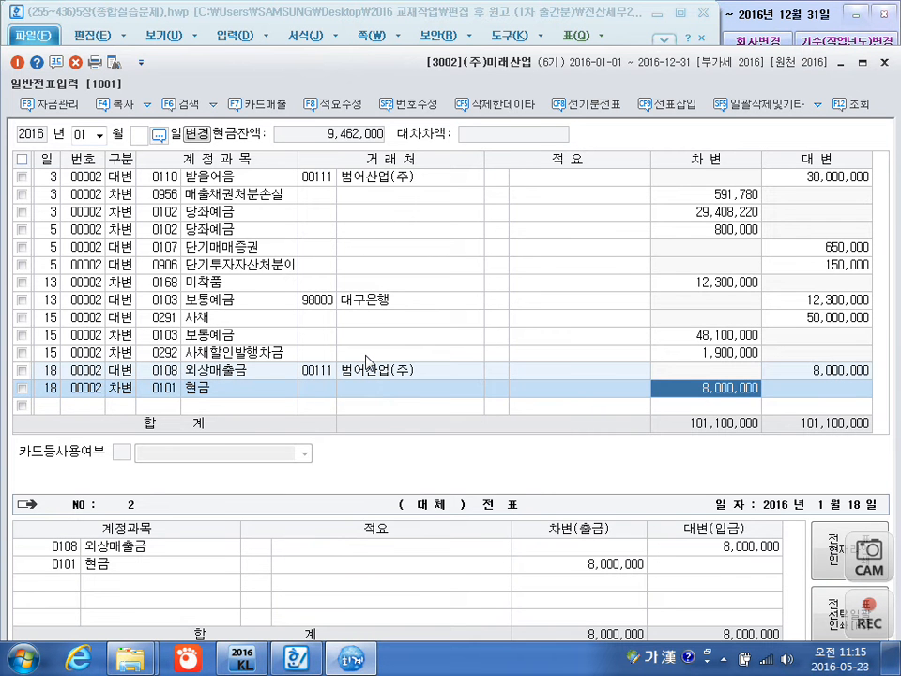
text(3000000)
Add a January 18 debit line for 0110 받을어음 with customer 00115 두산상사 and an amount of 4,000,000.
key(Return)
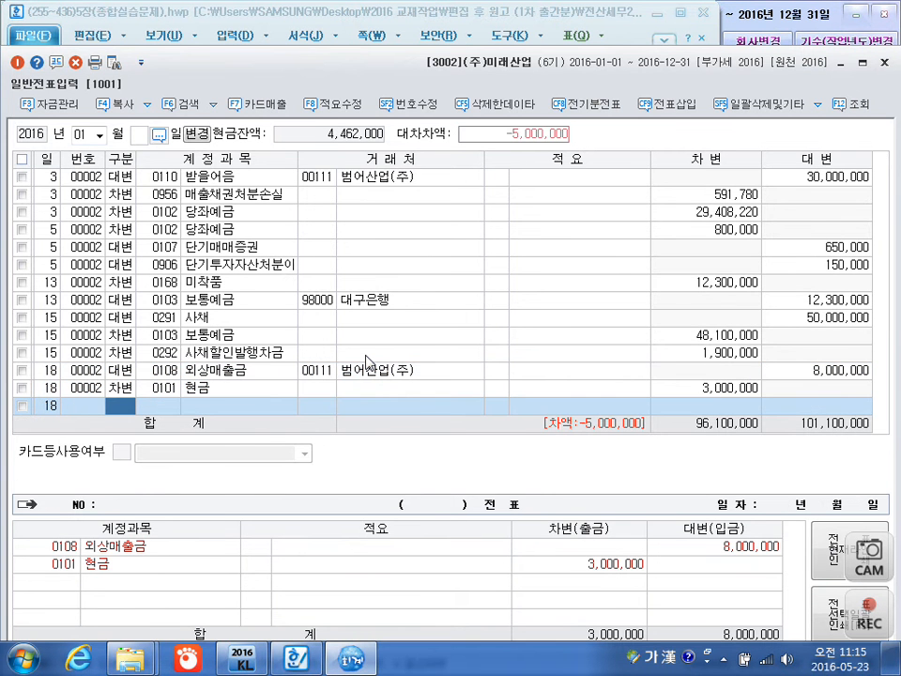
text(3110)
key(Return)
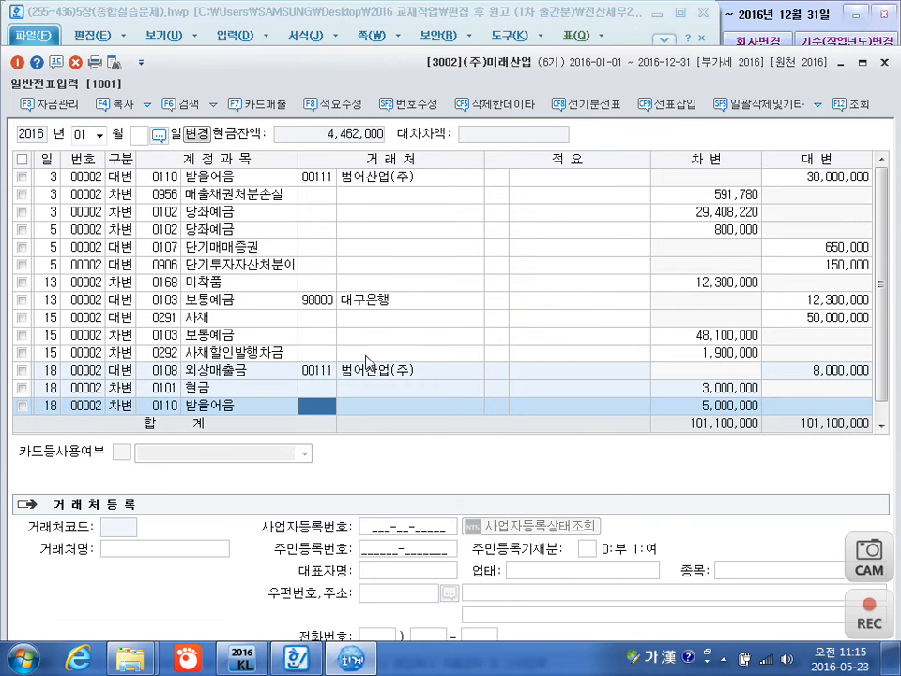
text(듀)
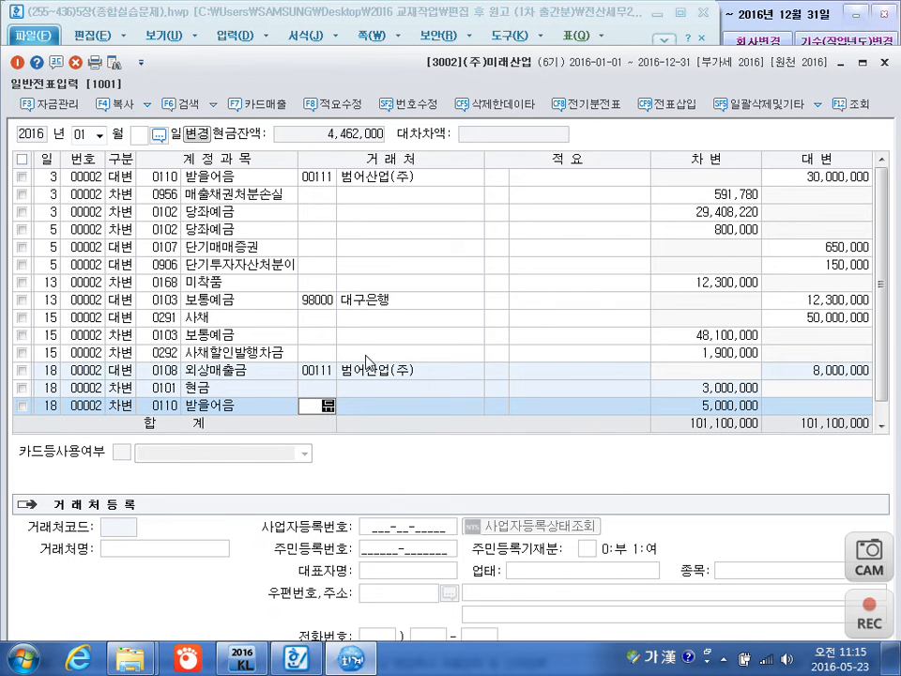
key(BackSpace)
text(두신)
key(Return)
key(Return)
key(Return)
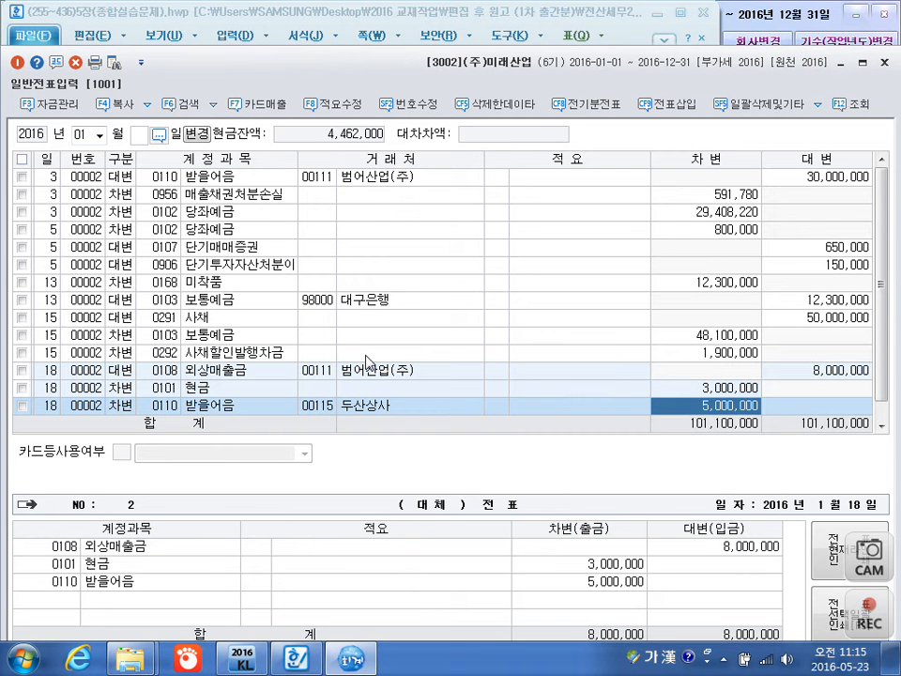
text(4000000)
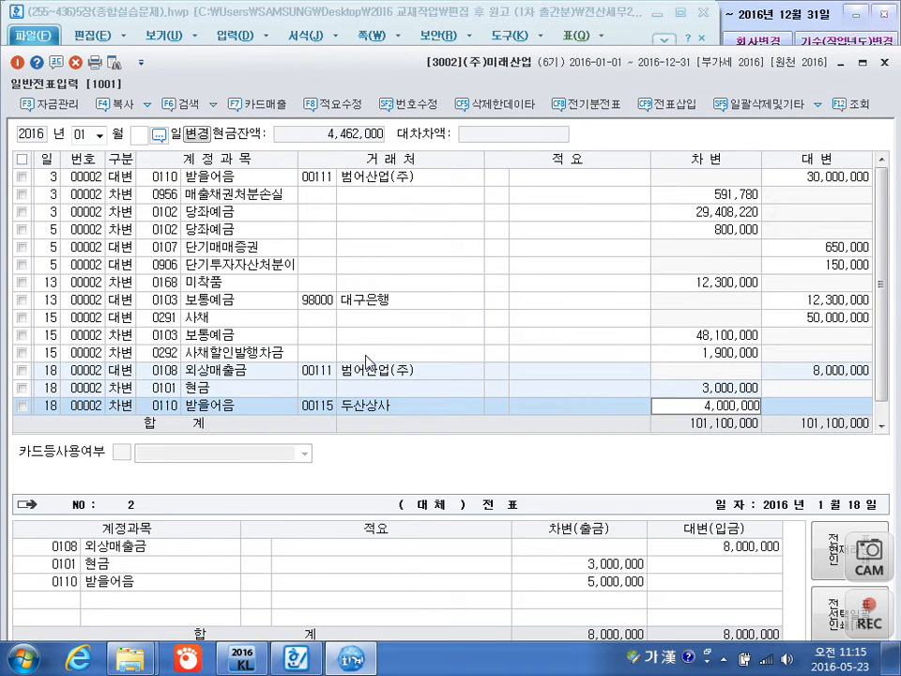
key(Return)
Add a January 18 debit line for 0103 보통예금 with customer 98000 대구은행, accepting the balancing amount of 1,000,000.
text(103)
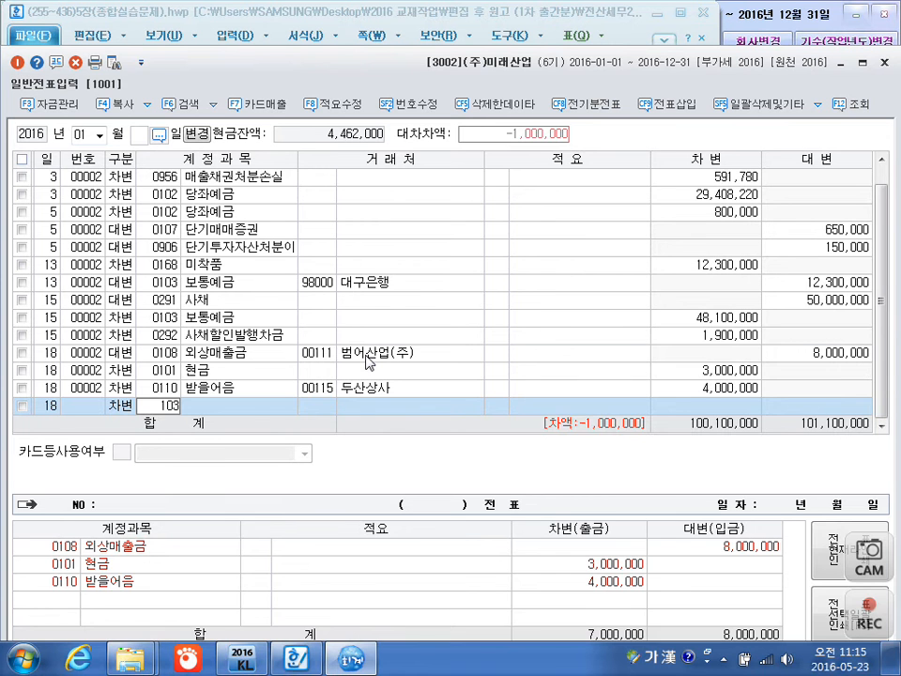
key(Return)
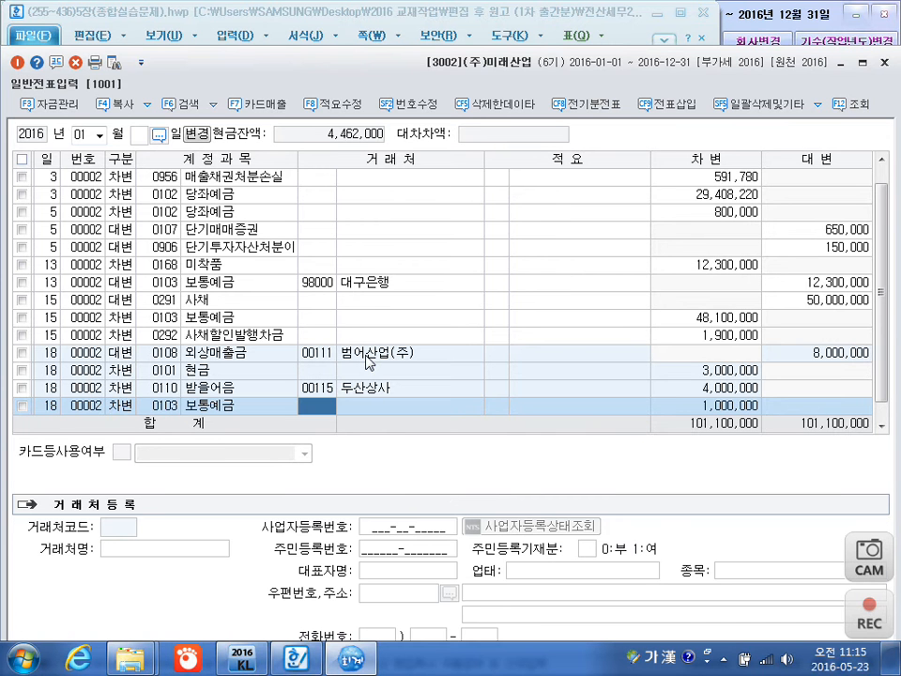
key(Return)
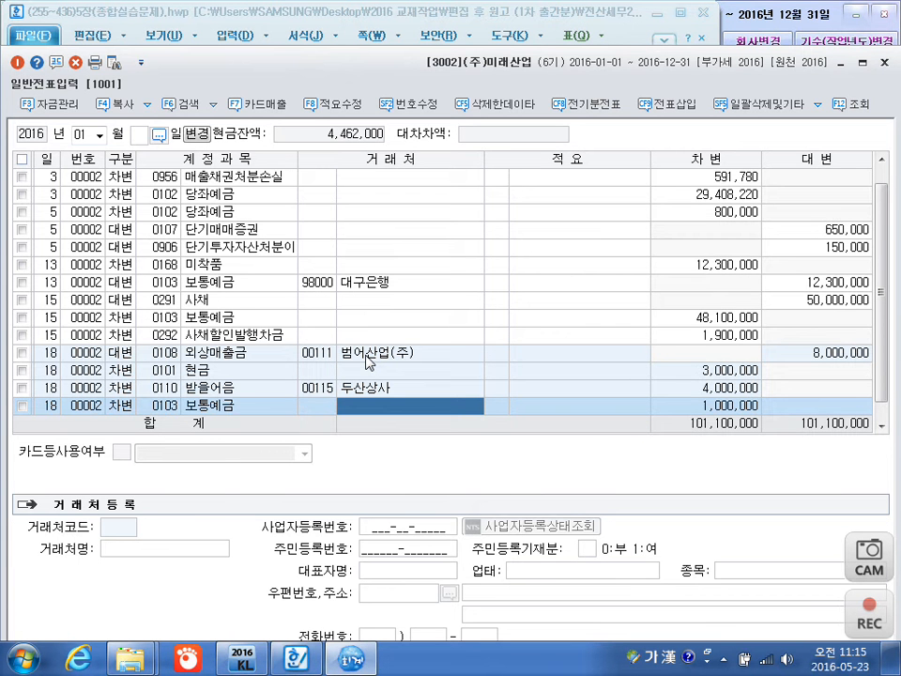
key(Left)
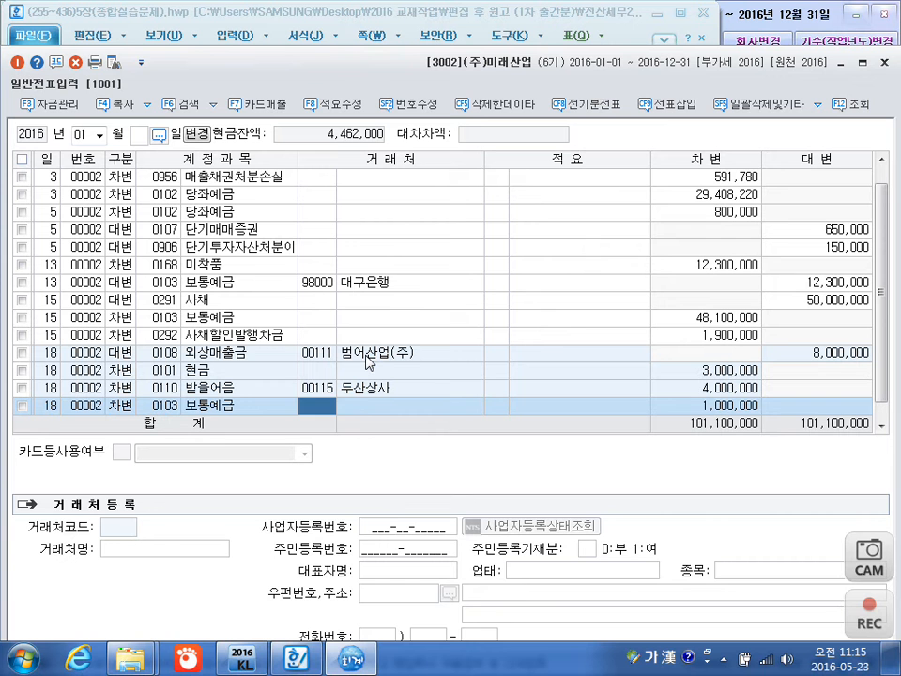
text(98000)
key(Return)
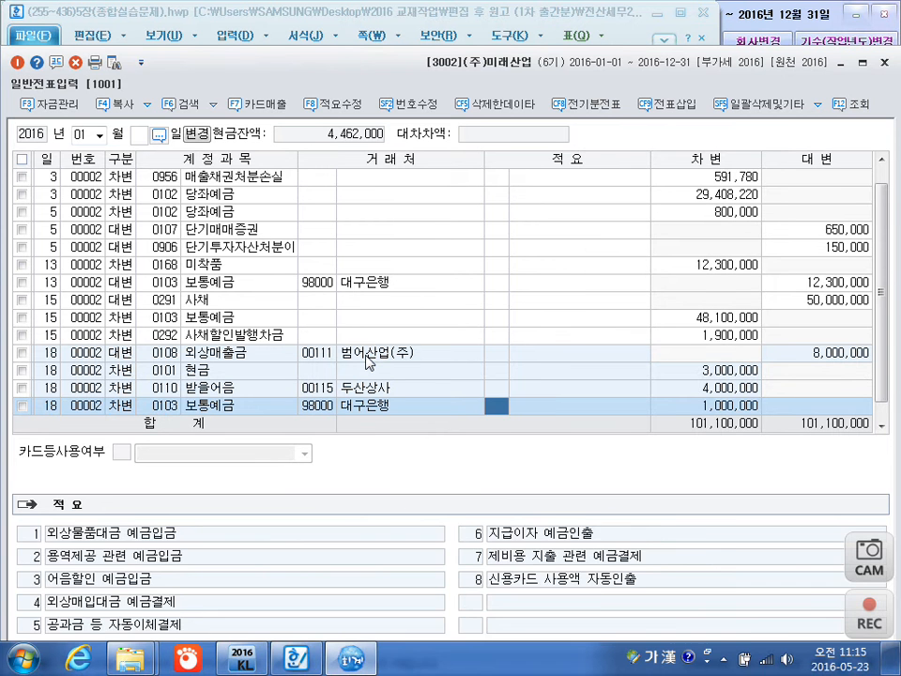
key(Return)
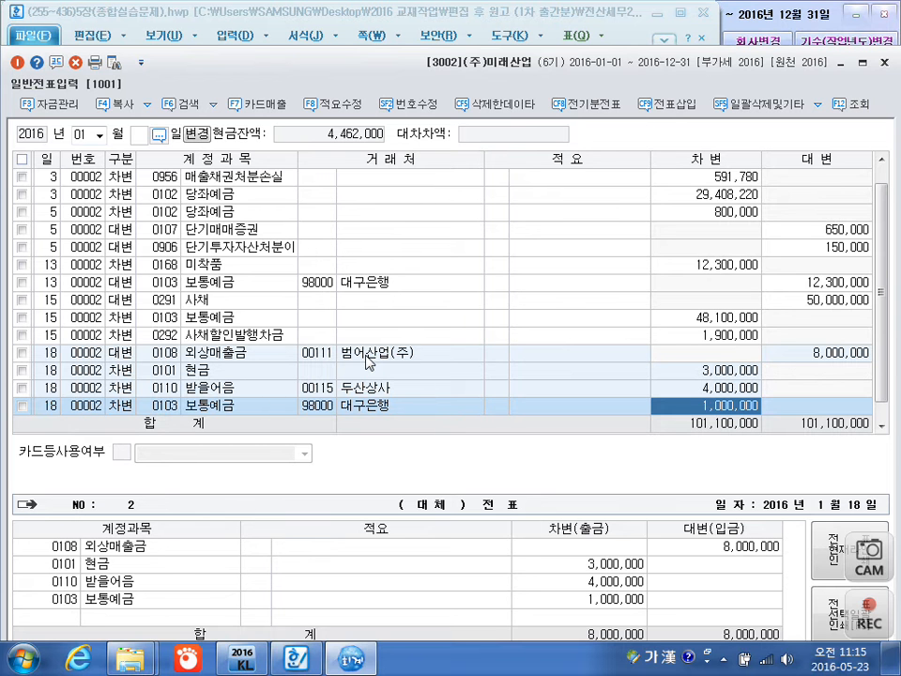
key(Return)
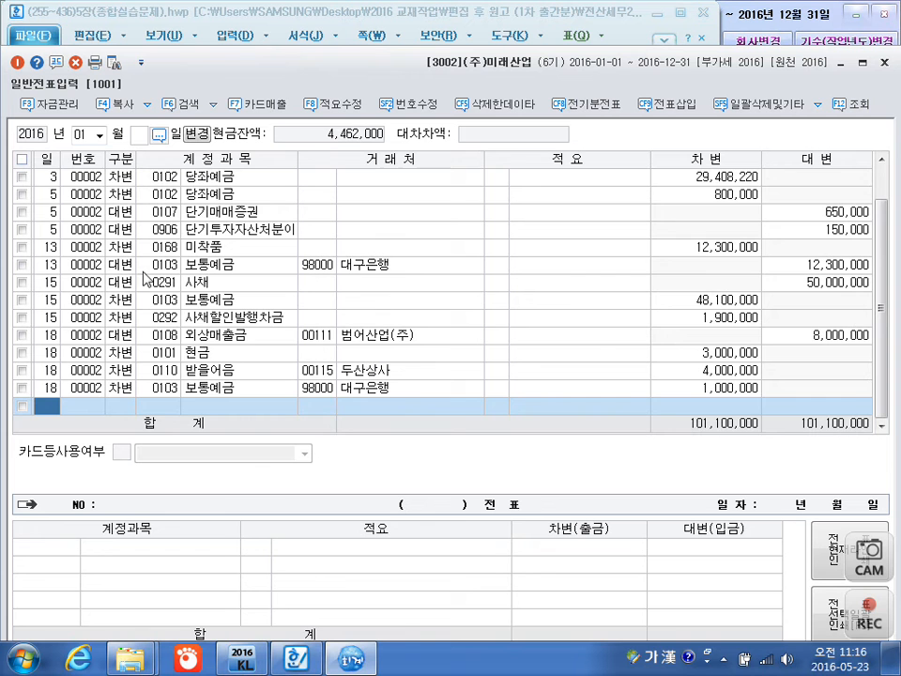
Switch the general voucher entry to month 02 of 2016, leaving the day blank.
click(82, 135)
text(02)
key(Return)
Add a February 2 credit line for 0901 이자수익 with an amount of 120,000 and no customer.
key(Return)
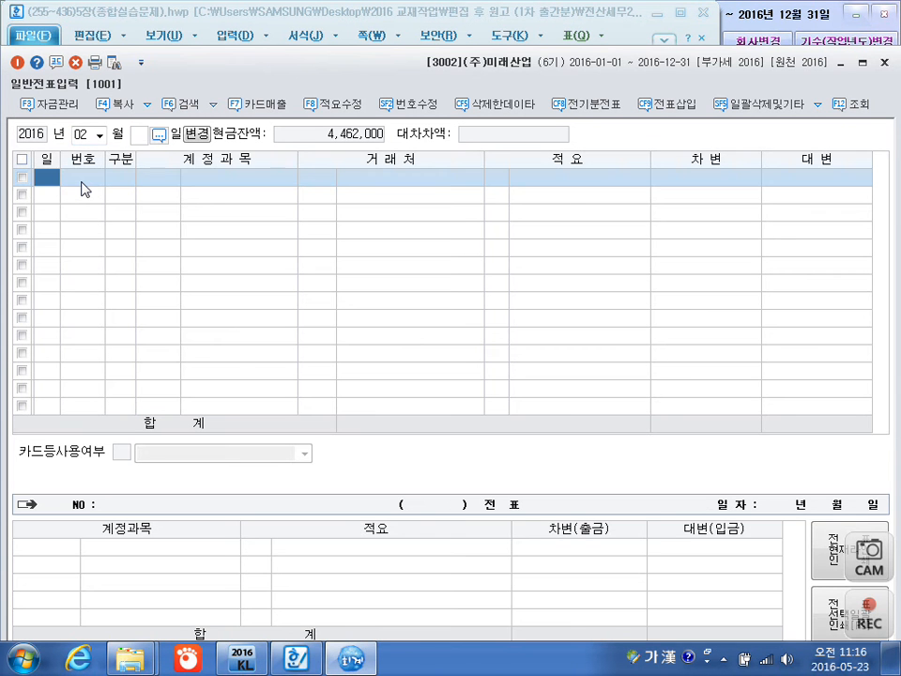
text(2)
key(Return)
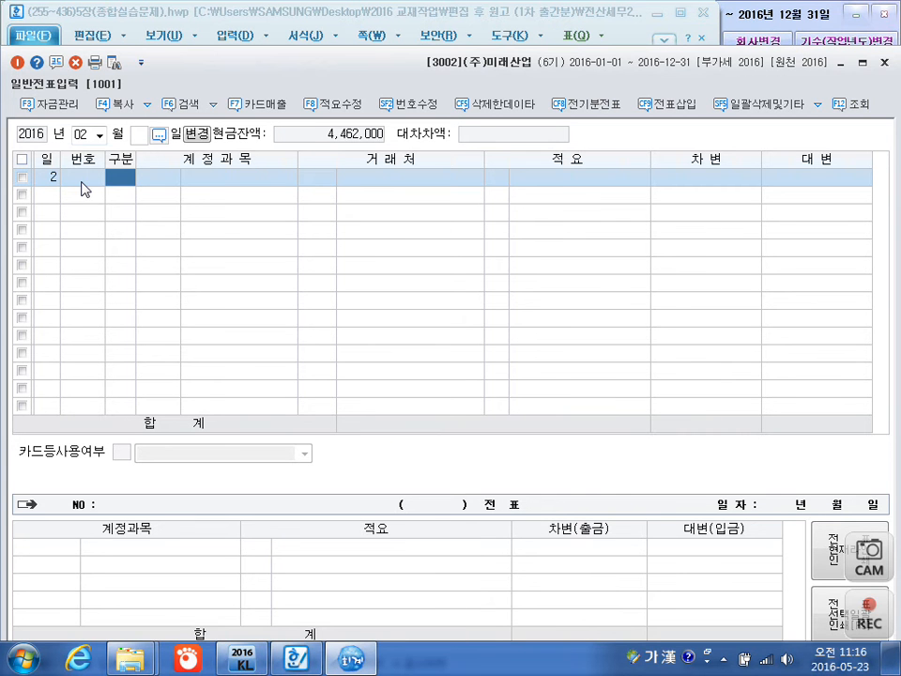
text(4)
key(Return)
text(901)
key(Return)
key(Return)
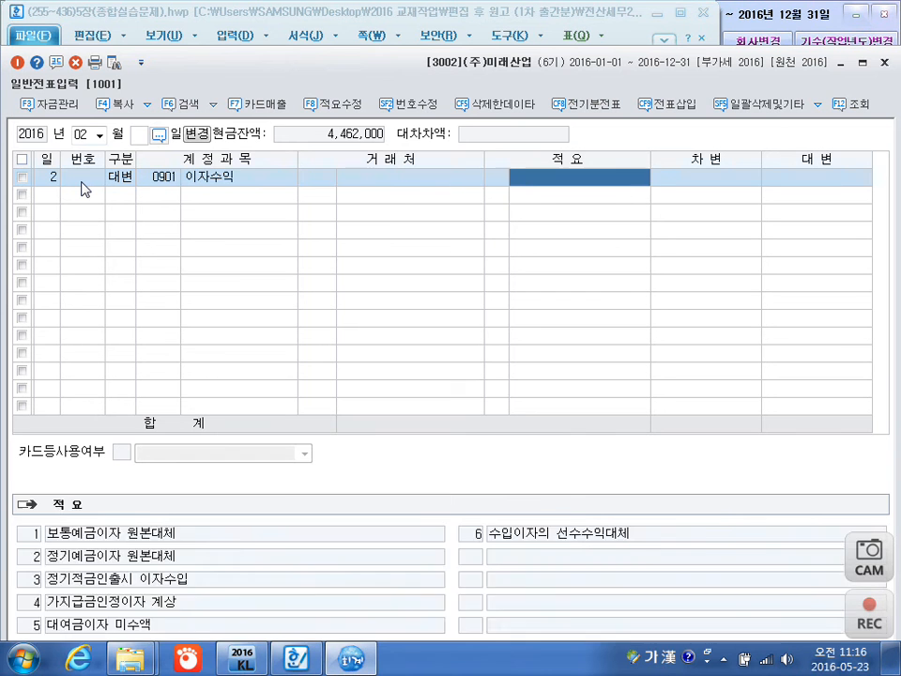
key(Return)
text(1200000)
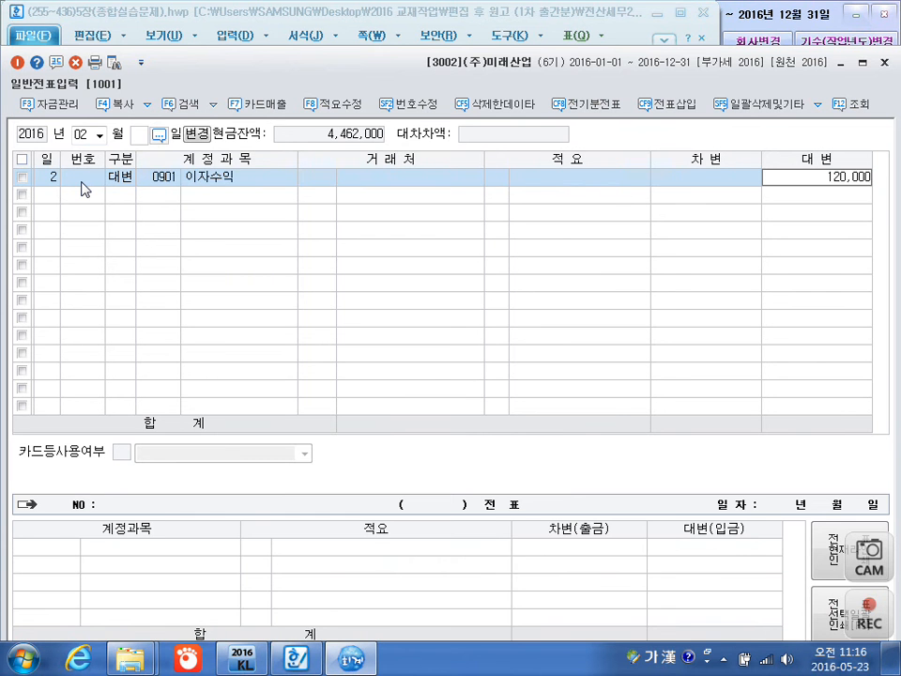
key(Return)
Start a second February 2 line as a debit (차변) entry.
text(2)
key(Return)
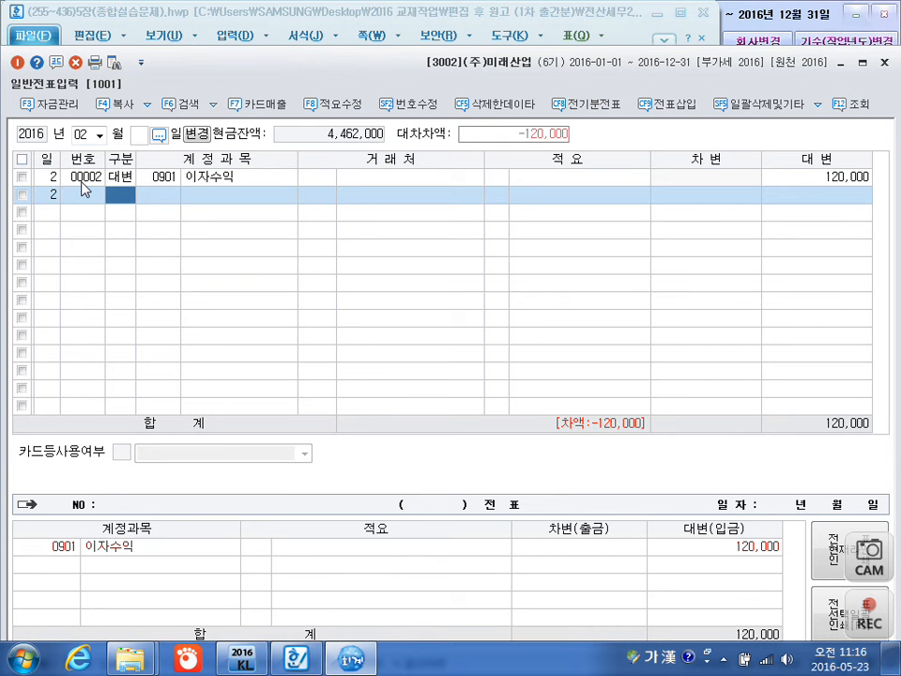
text(3)
key(Return)
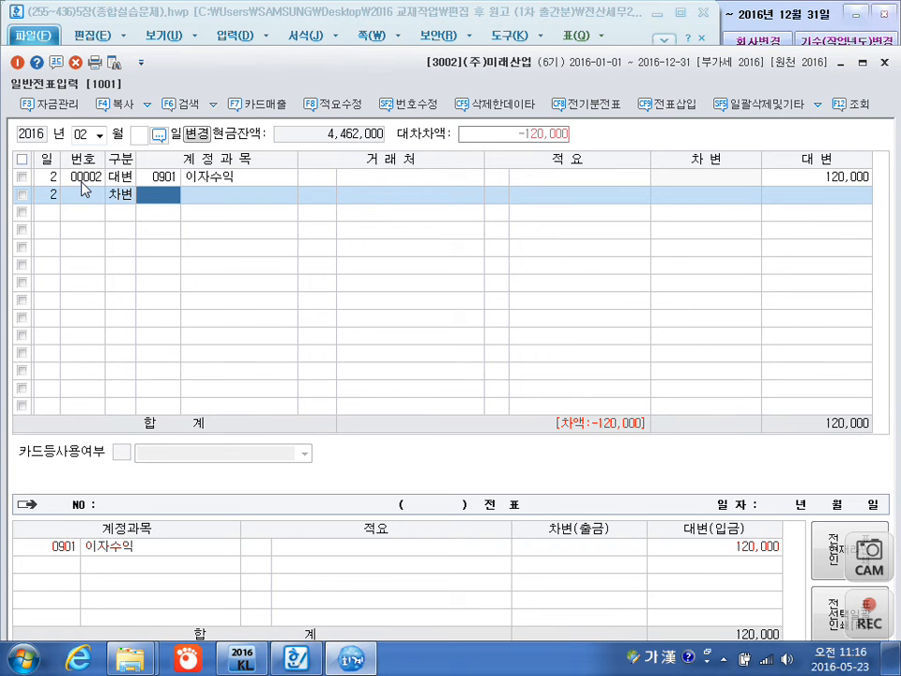
Handwrite a screen-pen note linking 지급시 원천징수 to 예수금 and 수령시 to a boxed 선납세금, and close the pen overlay.
key(ctrl+F12)
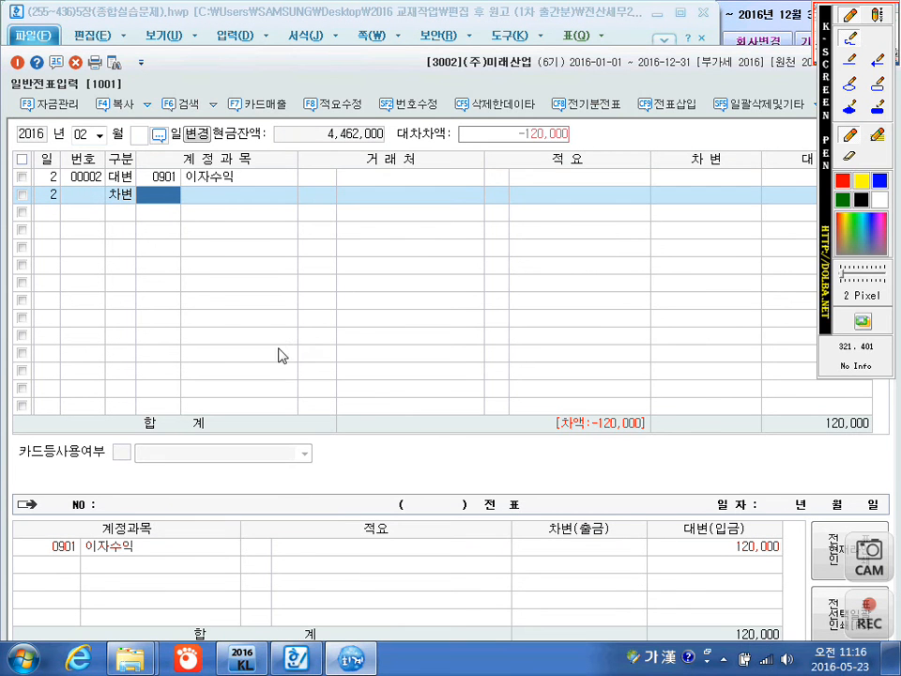
mouse_move(240, 336)
mouse_down()
mouse_move(252, 362)
mouse_move(281, 336)
mouse_move(283, 362)
mouse_move(305, 329)
mouse_move(375, 304)
mouse_move(368, 299)
mouse_move(389, 302)
mouse_move(398, 282)
mouse_move(433, 291)
mouse_move(473, 262)
mouse_move(519, 257)
mouse_move(539, 242)
mouse_move(542, 257)
mouse_move(569, 237)
mouse_move(529, 281)
mouse_up()
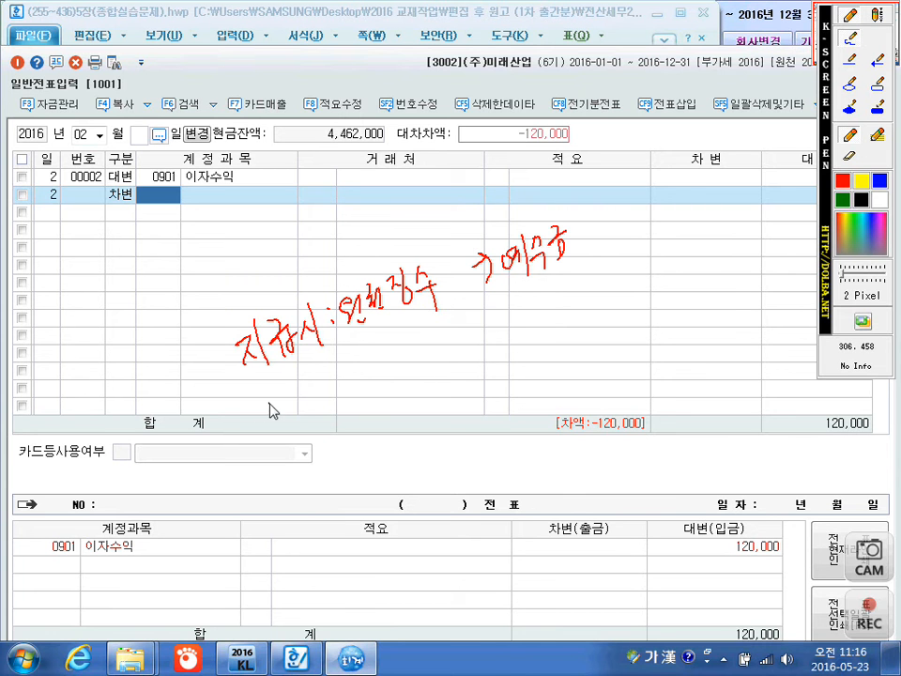
mouse_move(268, 411)
mouse_down()
mouse_move(297, 447)
mouse_move(306, 413)
mouse_move(324, 417)
mouse_up()
drag(332, 398, 352, 423)
drag(356, 377, 360, 382)
drag(367, 391, 370, 397)
drag(422, 358, 515, 324)
mouse_move(504, 323)
mouse_down()
mouse_move(510, 335)
mouse_move(553, 329)
mouse_up()
mouse_move(558, 301)
mouse_down()
mouse_move(561, 333)
mouse_move(579, 309)
mouse_move(587, 313)
mouse_up()
drag(582, 309, 601, 331)
mouse_move(615, 287)
mouse_down()
mouse_move(609, 315)
mouse_move(625, 310)
mouse_up()
mouse_move(631, 272)
mouse_down()
mouse_move(633, 314)
mouse_move(645, 280)
mouse_move(654, 287)
mouse_up()
mouse_move(636, 296)
mouse_down()
mouse_move(647, 310)
mouse_move(618, 338)
mouse_move(537, 378)
mouse_move(519, 298)
mouse_move(660, 289)
mouse_move(623, 319)
mouse_up()
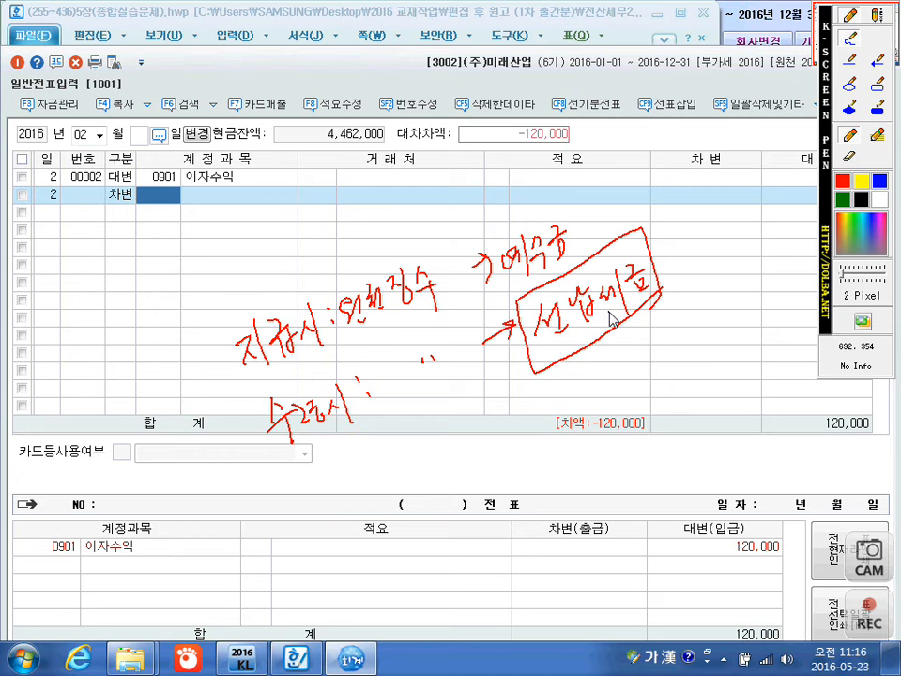
key(Escape)
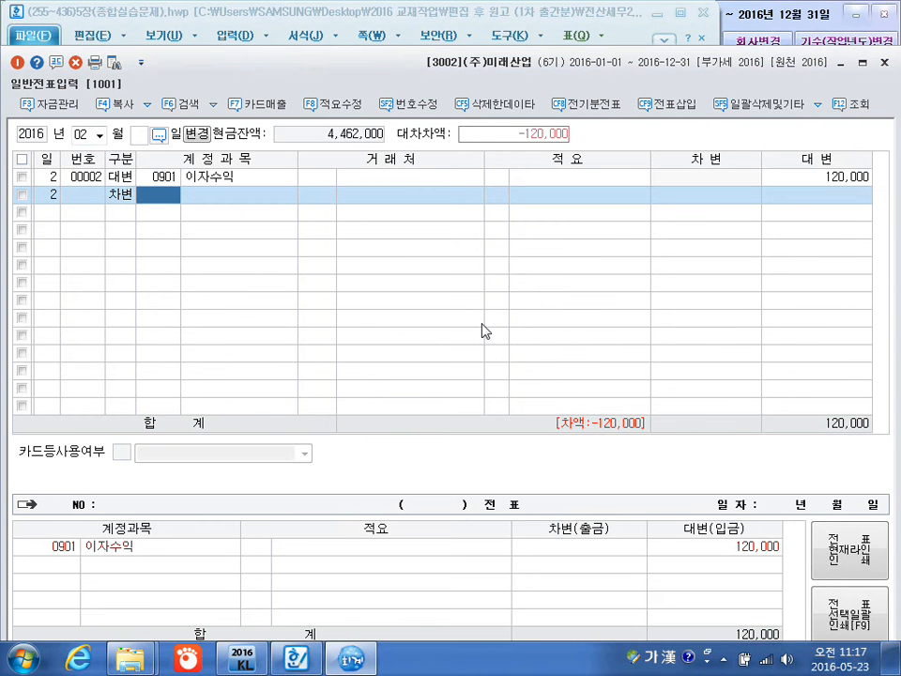
Complete the February 2 debit line with account 0136 선납세금, no customer and an amount of 18,800.
text(선)
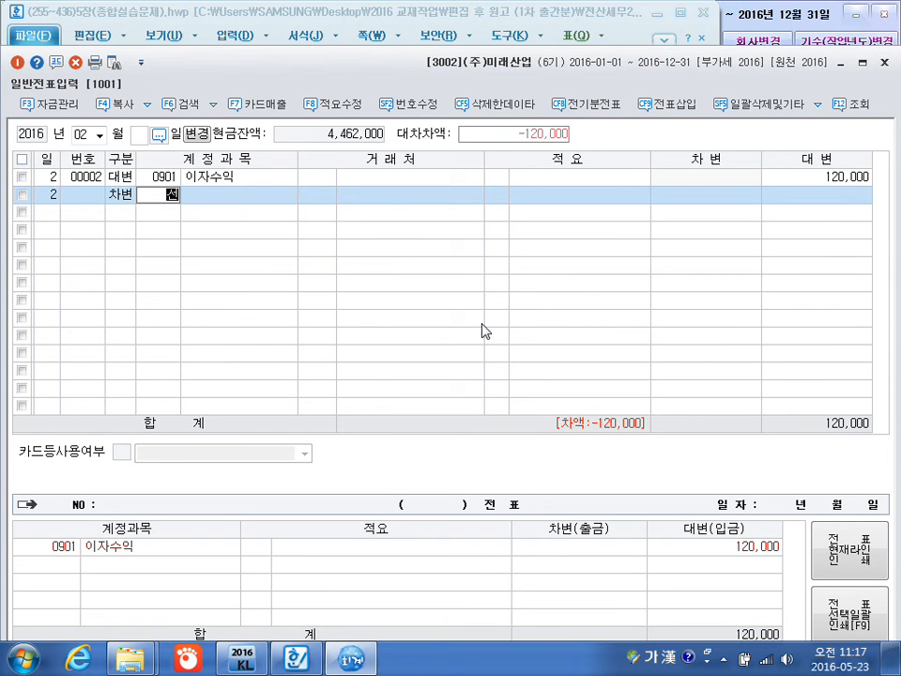
text(납)
key(Return)
key(Return)
key(Return)
key(Return)
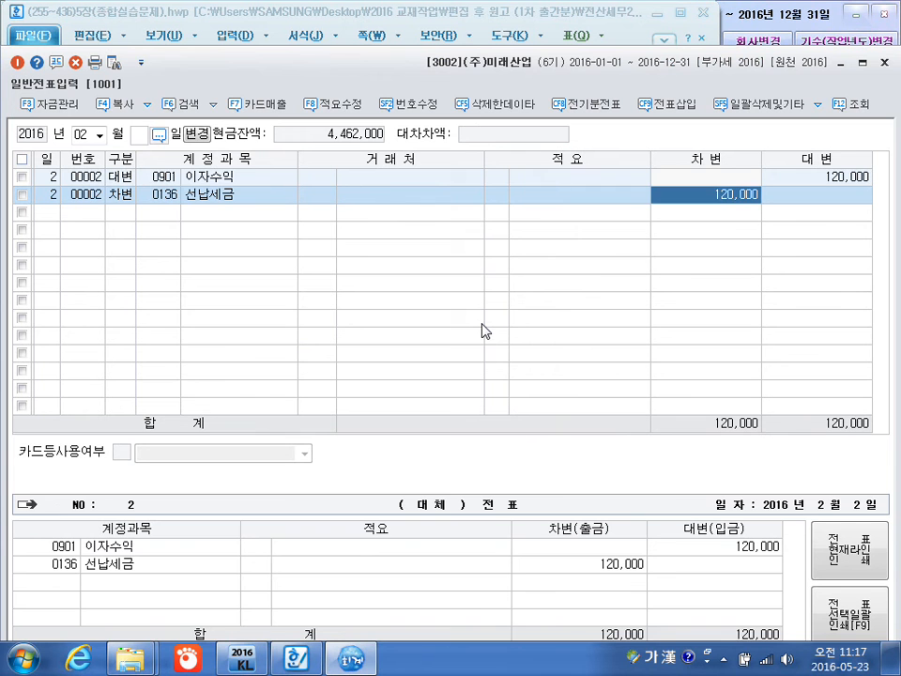
text(18800)
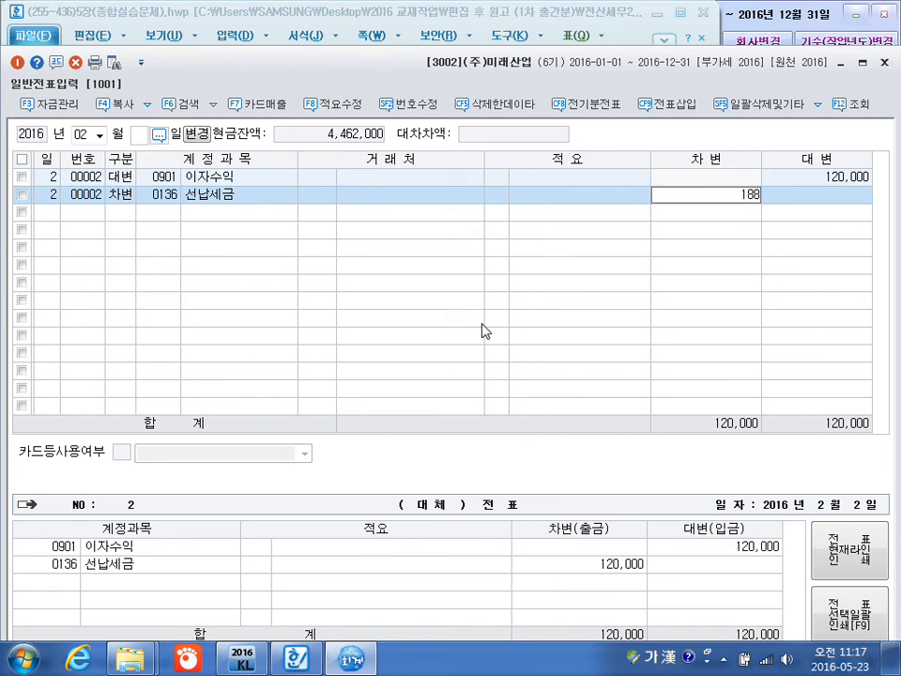
key(Return)
key(Return)
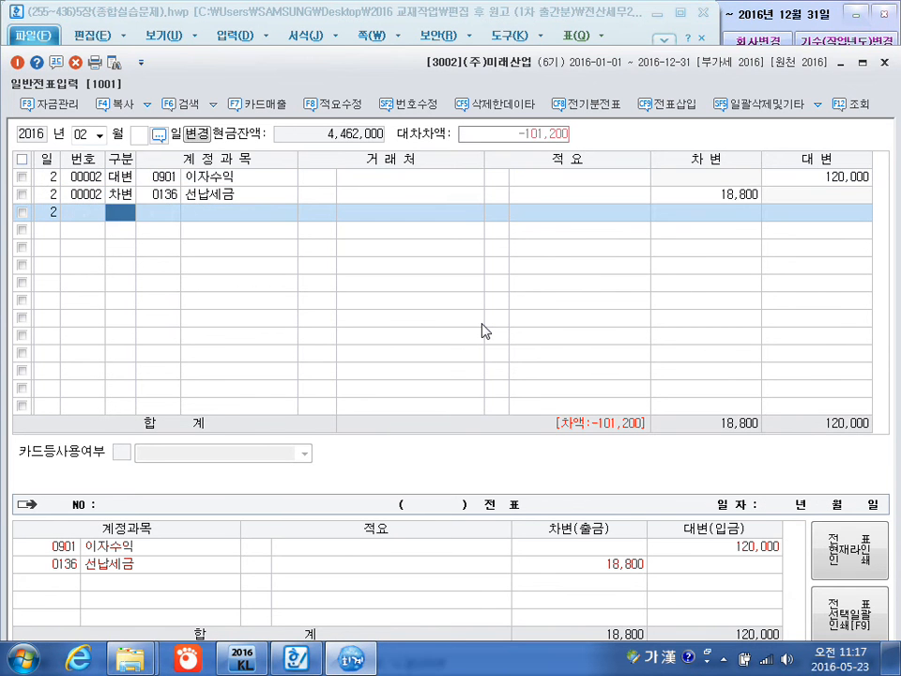
Add a February 2 debit line for 0101 현금 with an amount of 101,200 and no customer.
text(3)
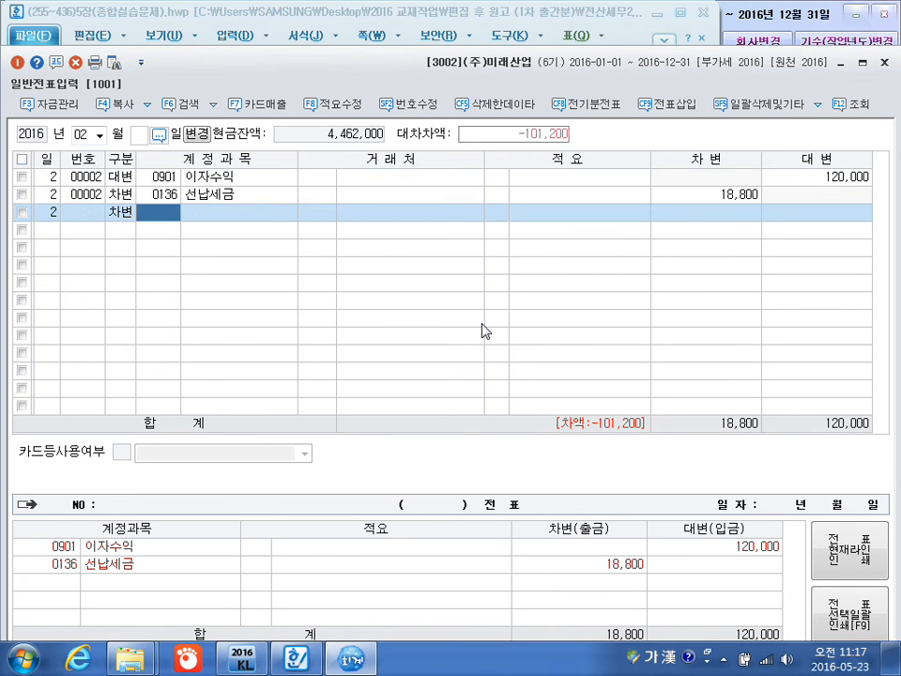
text(101)
key(Return)
key(Return)
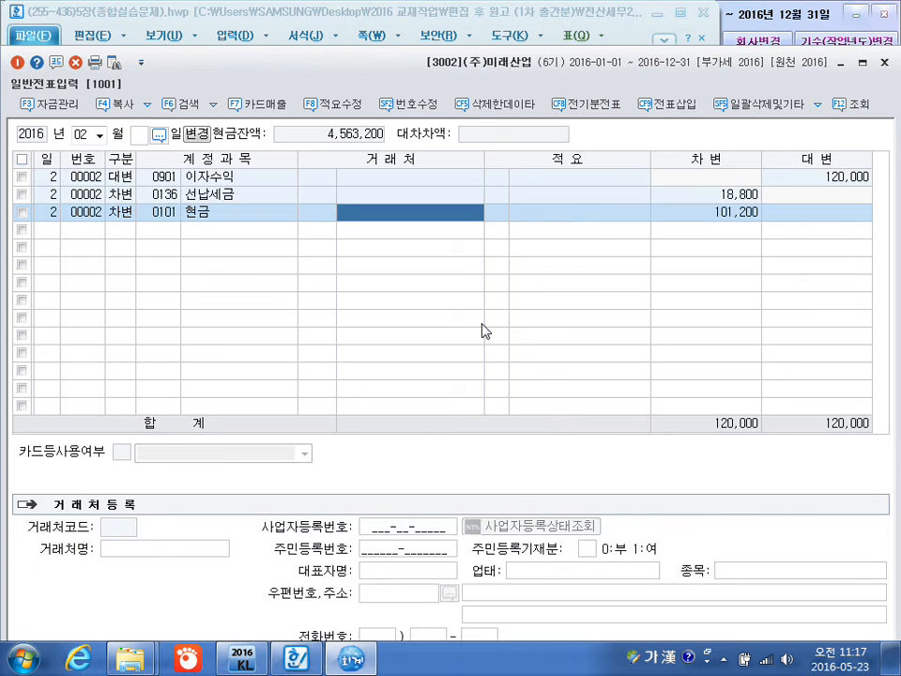
key(Return)
key(Return)
key(Return)
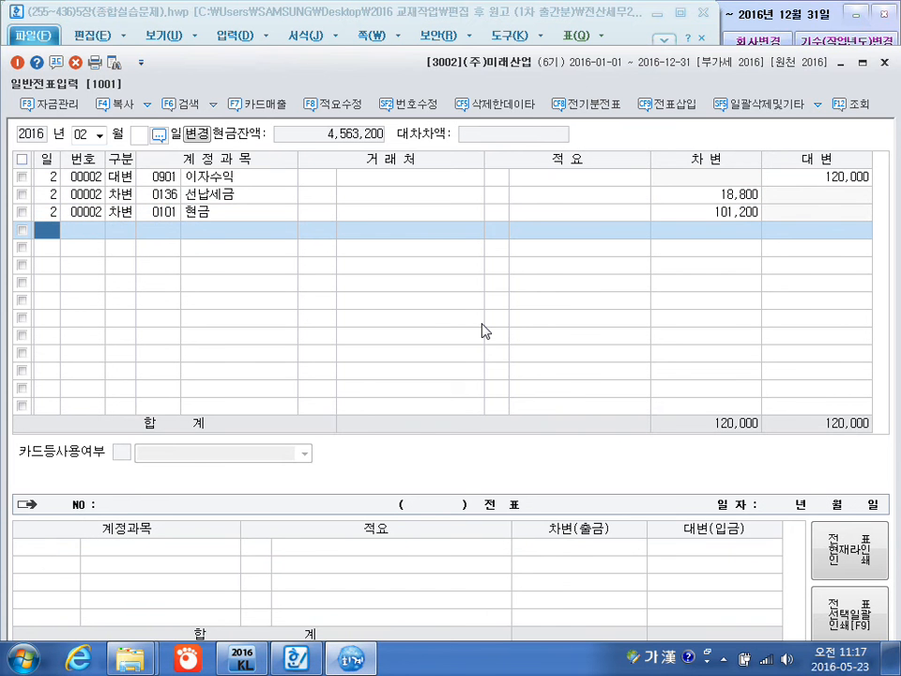
Add a February 4 debit line for 0293 장기차입금 with customer 00212 대현공구 and an amount of 30,000,000.
text(4)
key(Return)
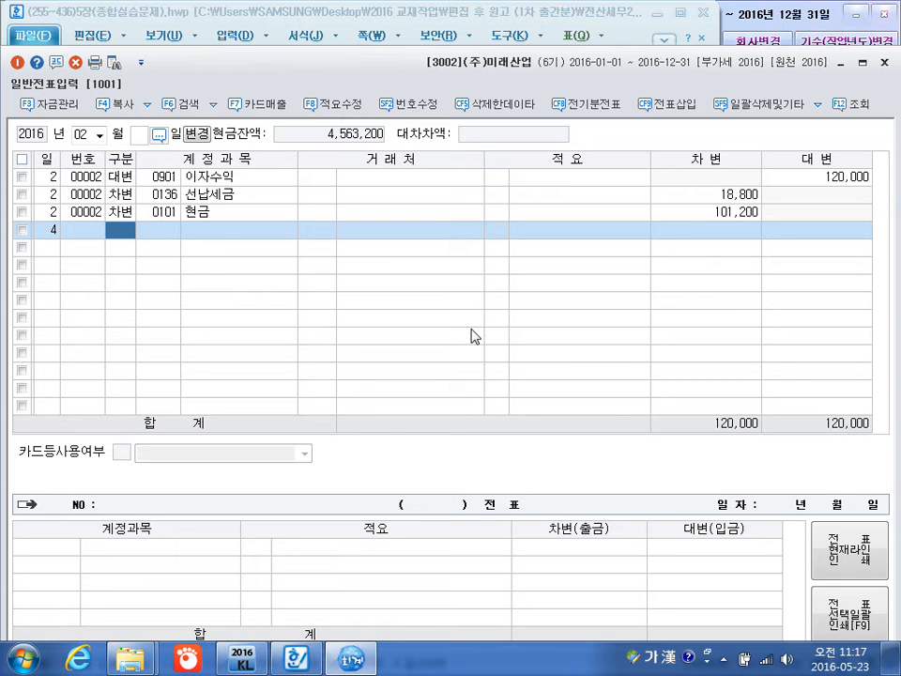
text(3)
key(Return)
text(장기차)
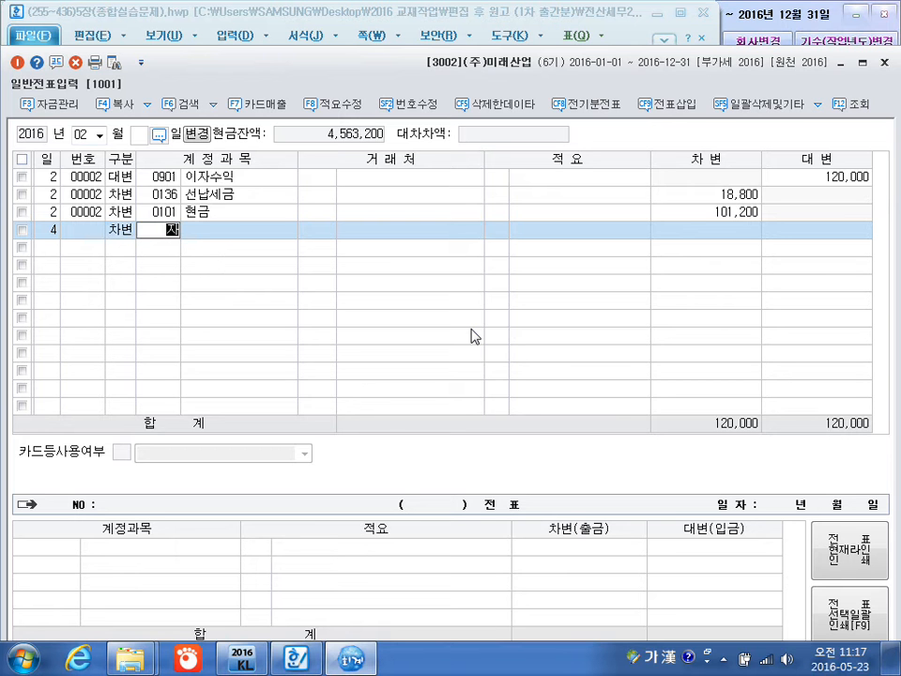
key(Return)
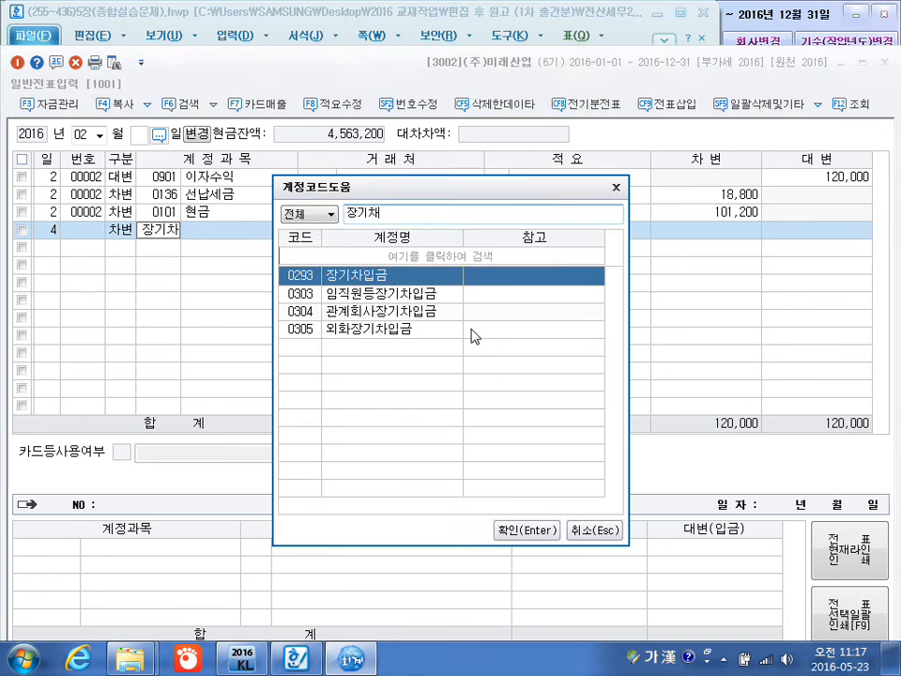
key(Return)
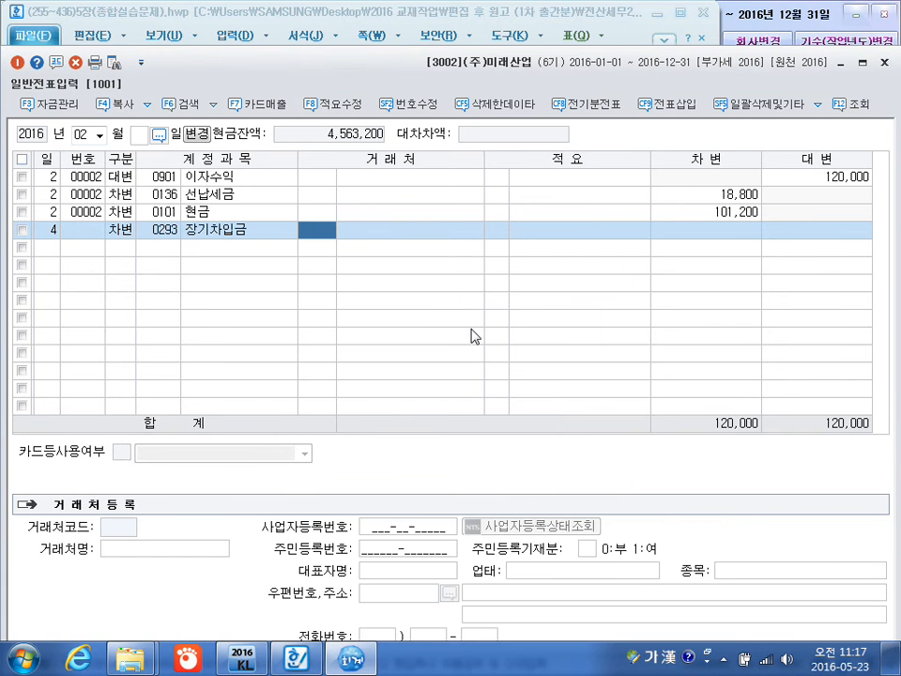
text(대현)
key(Return)
key(Return)
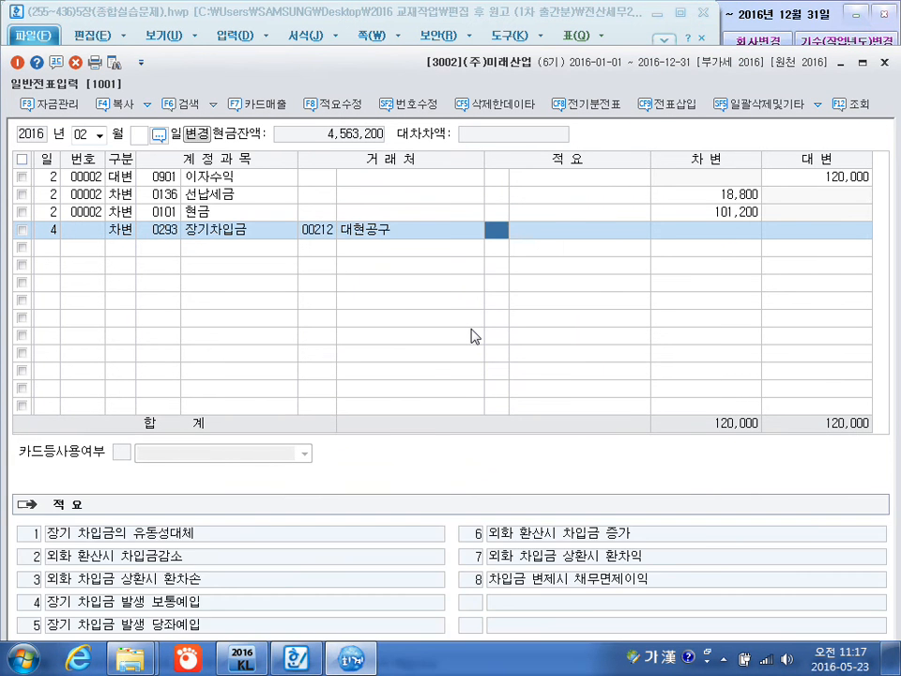
key(Return)
text(30000000)
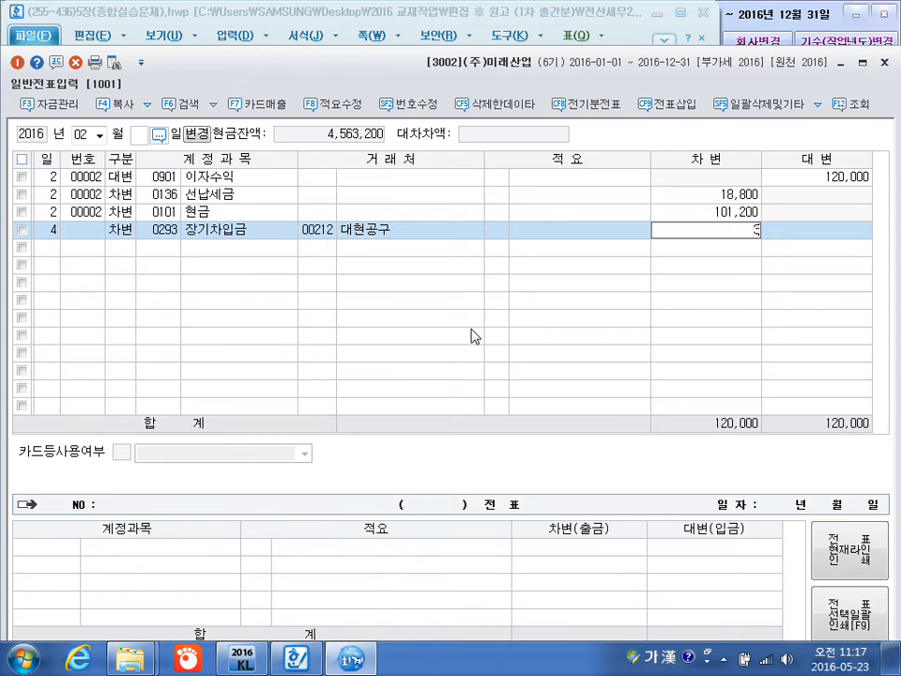
key(Return)
Add a February 4 debit line for 0951 이자비용 with an amount of 2,000,000 and no customer.
key(3)
key(Return)
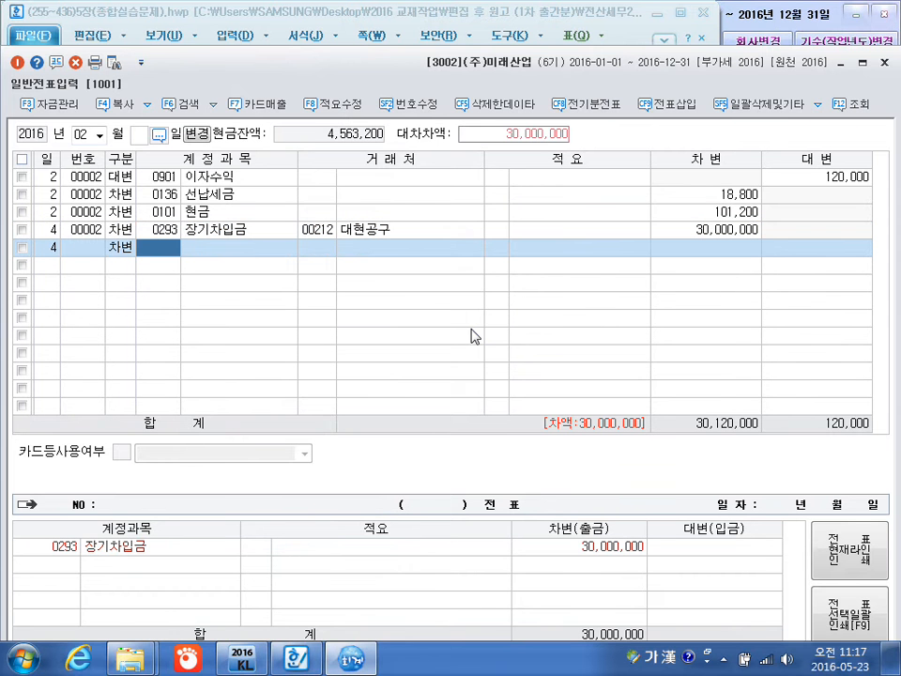
text(이자)
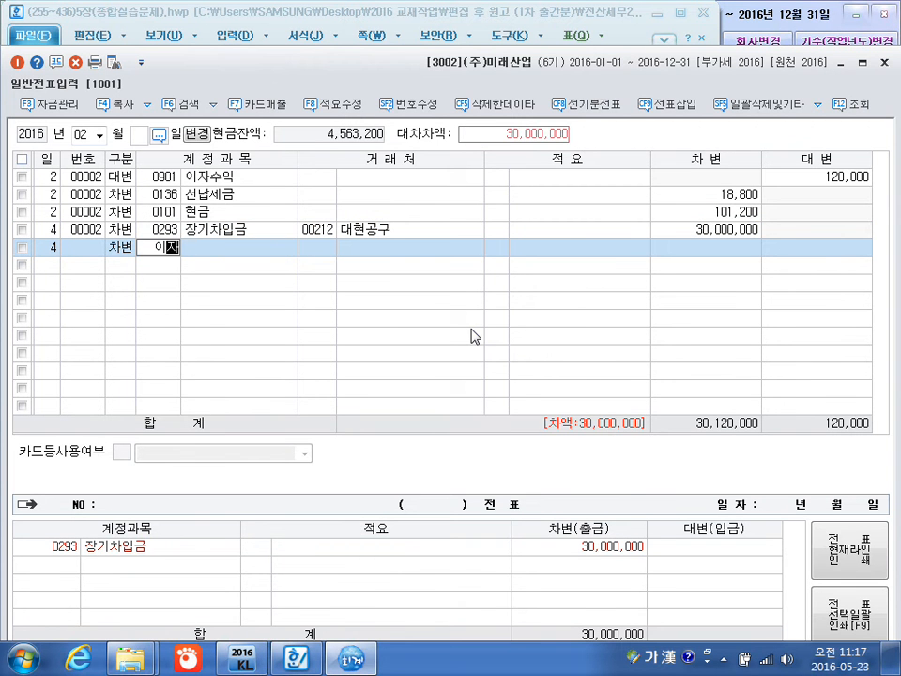
key(Return)
key(Down)
key(Down)
key(Down)
key(Down)
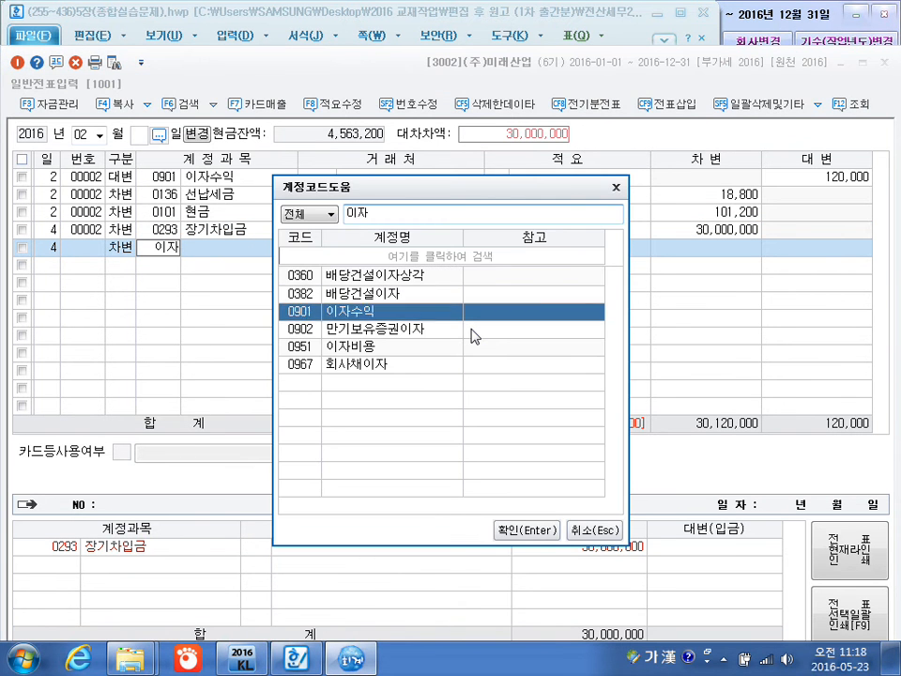
key(Return)
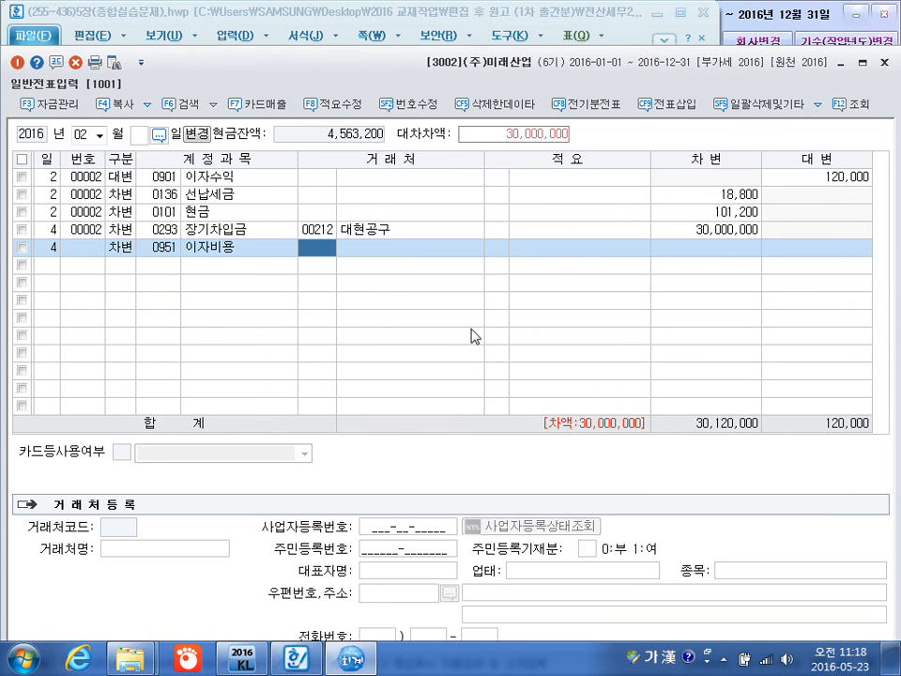
key(Return)
key(Return)
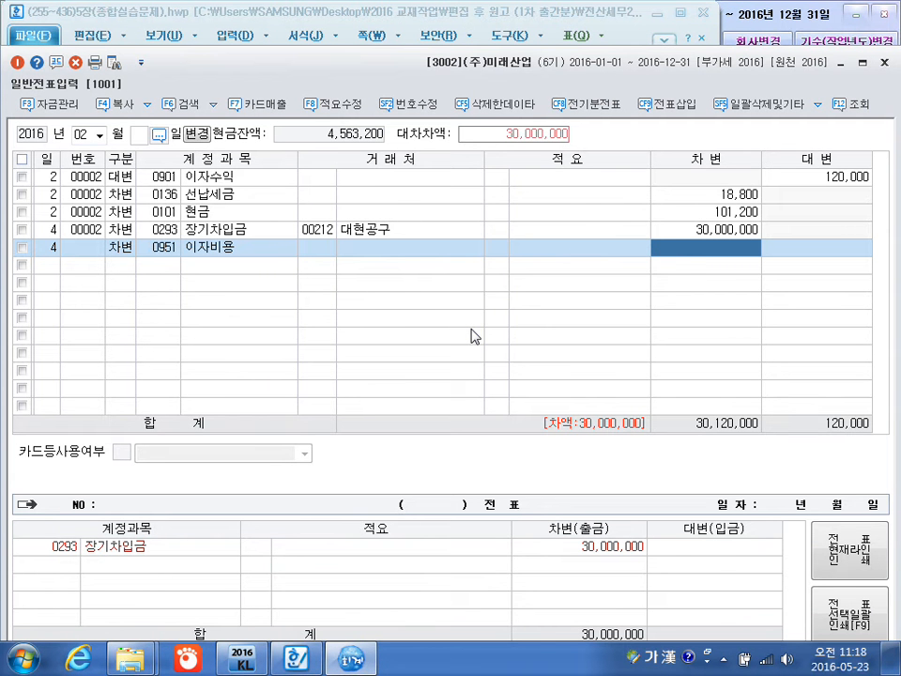
text(2000000)
key(Return)
key(Return)
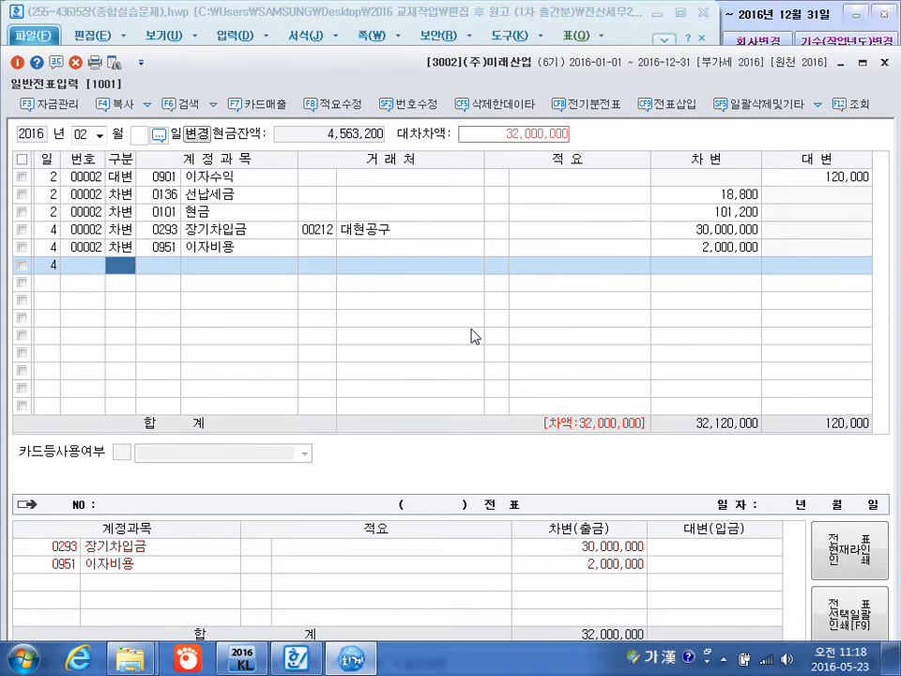
Add a February 4 credit line for 0254 예수금 with no customer and set its amount to 500,000.
text(4이)
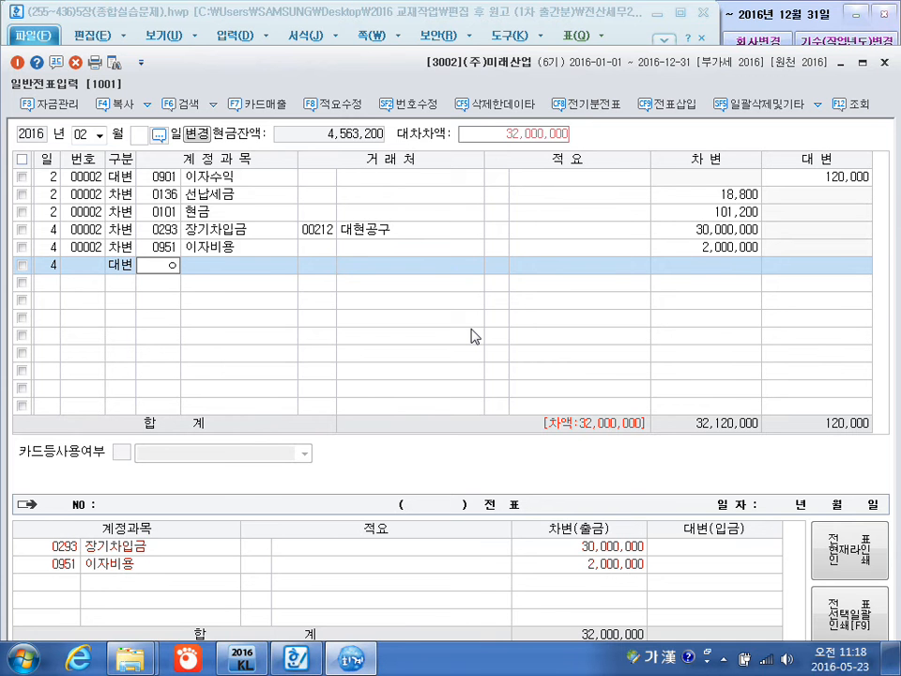
text(수)
key(Return)
key(Return)
key(Return)
key(Return)
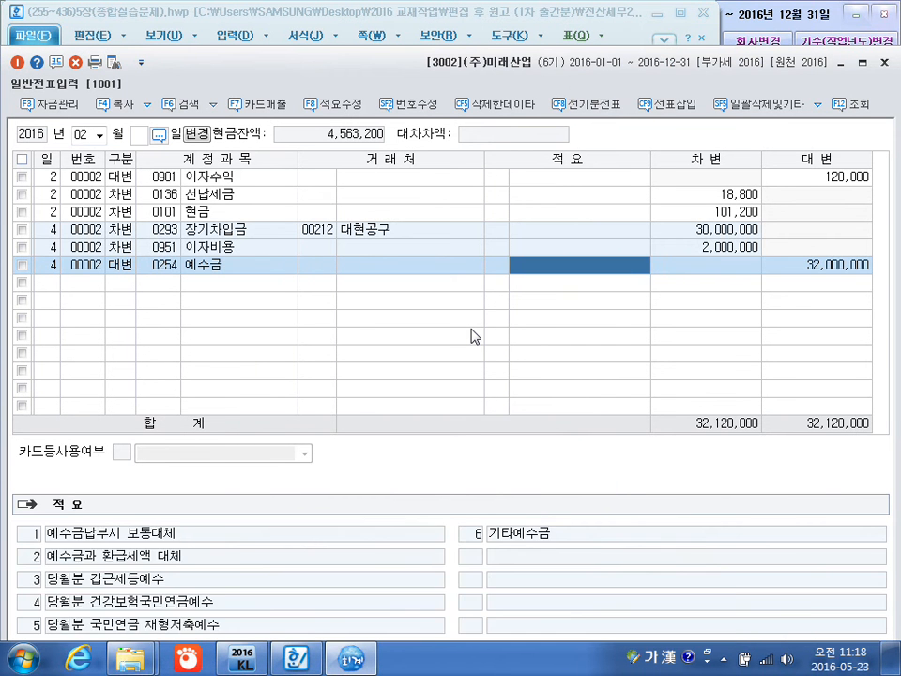
key(Return)
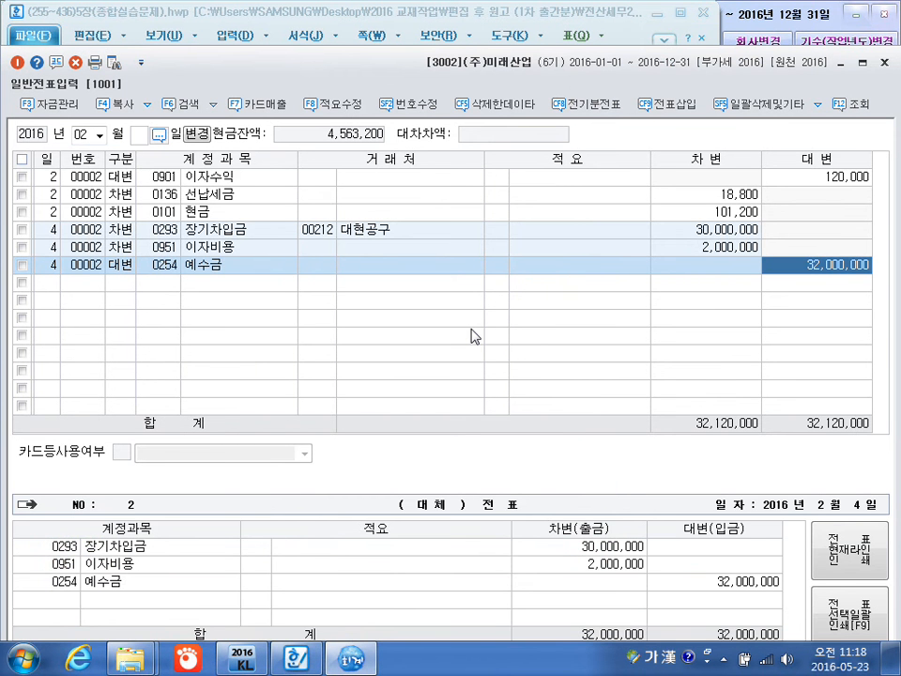
text(500)
key(plus)
key(Return)
Add a February 4 credit line of 31,500,000 with no customer and set its account to 0102 당좌예금.
key(Return)
text(4)
key(Return)
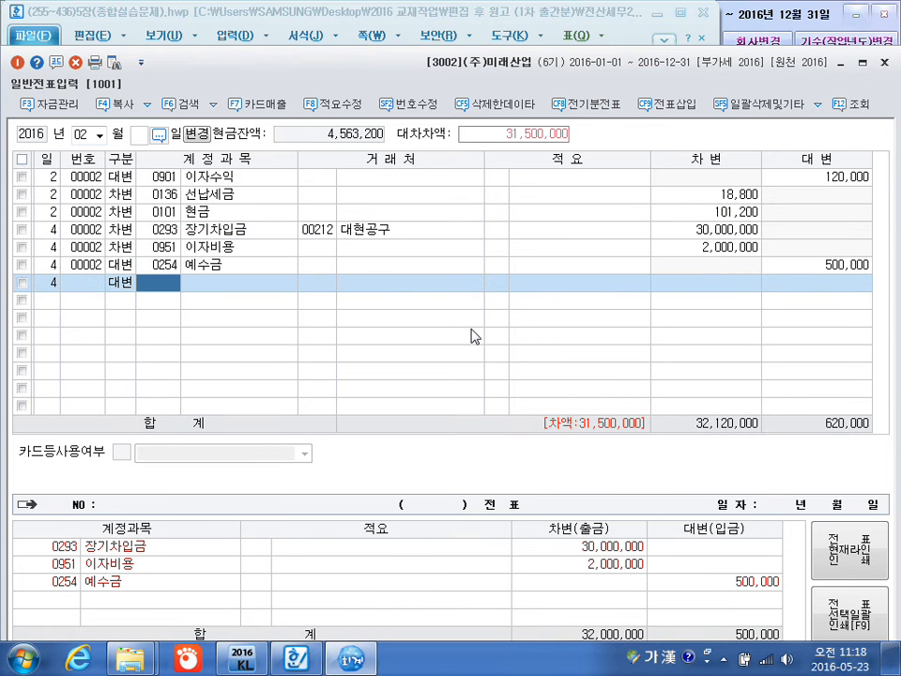
text(103)
key(Return)
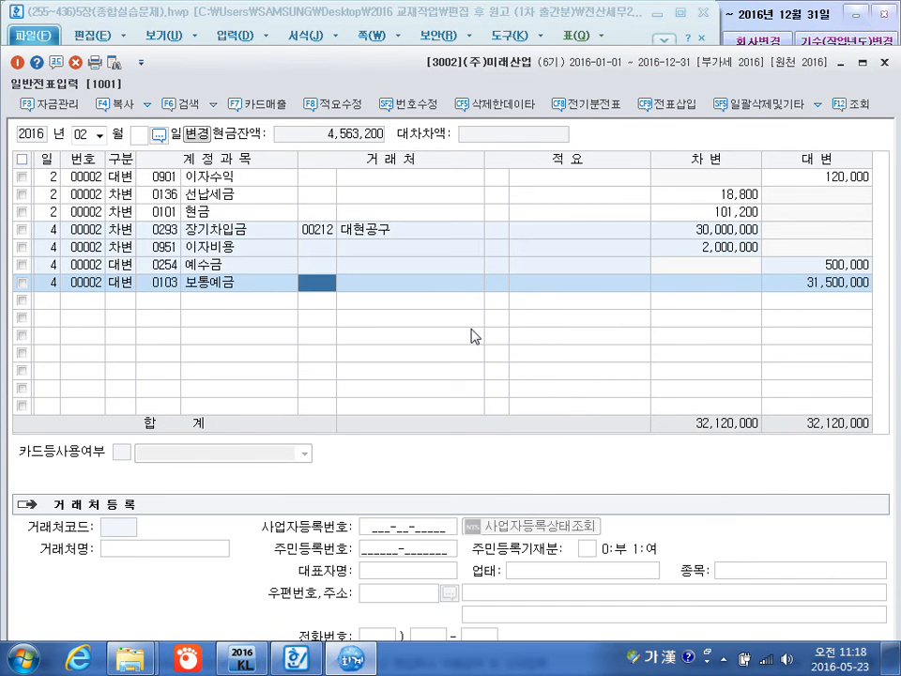
key(Left)
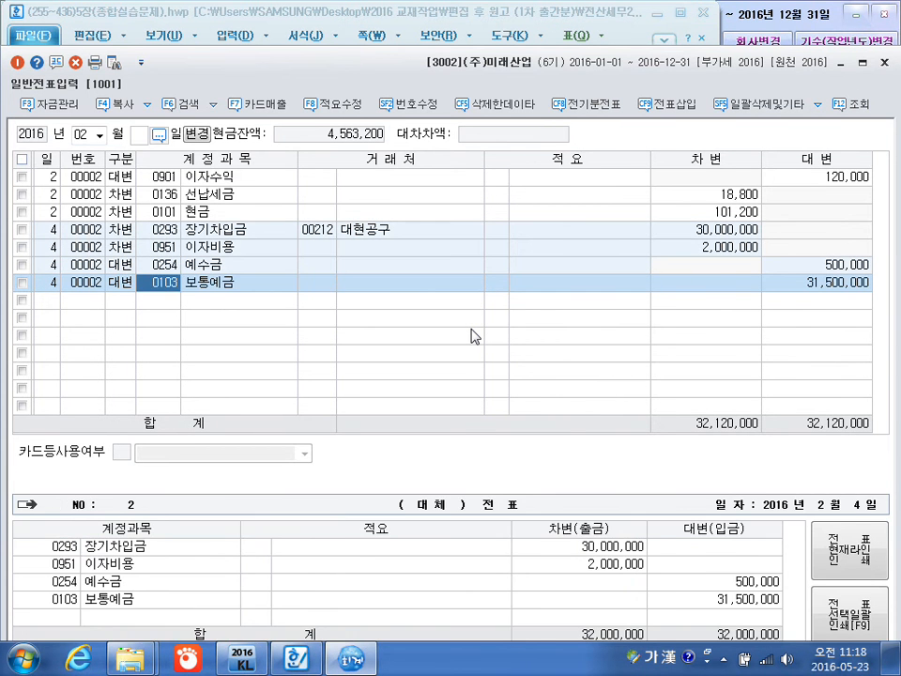
text(102)
key(Return)
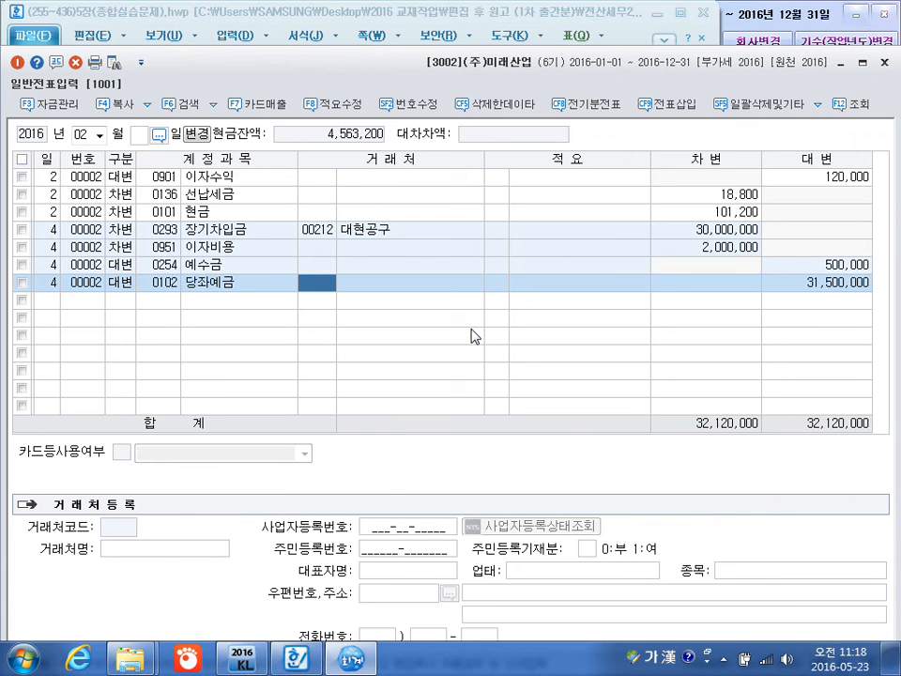
key(Return)
key(Return)
key(Return)
key(Return)
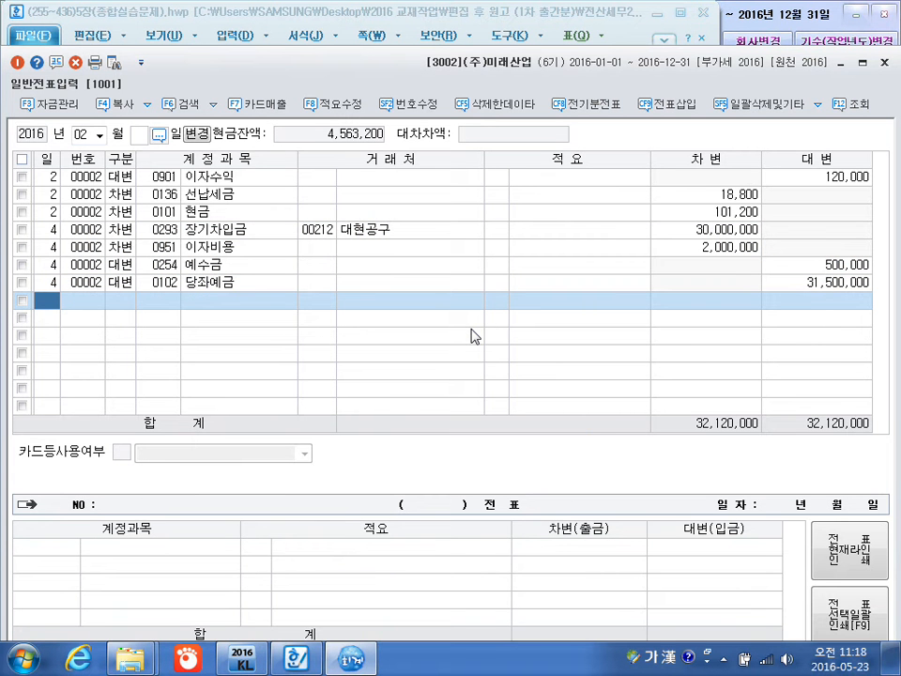
Add a February 7 debit line for 0261 미지급세금 with an amount of 13,000,000 and no customer.
text(7)
key(Return)
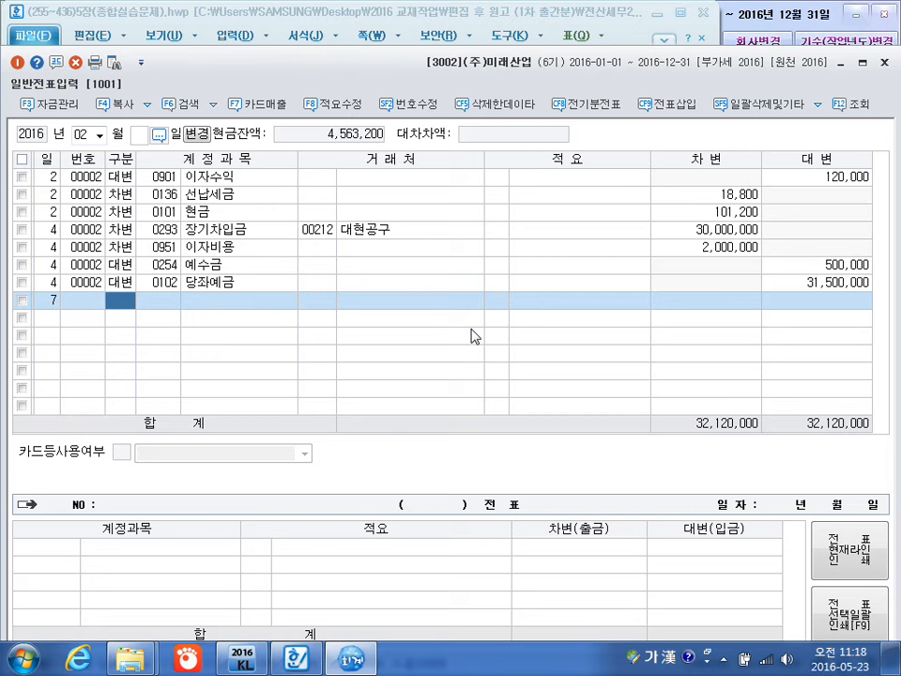
key(3)
key(Return)
text(미지)
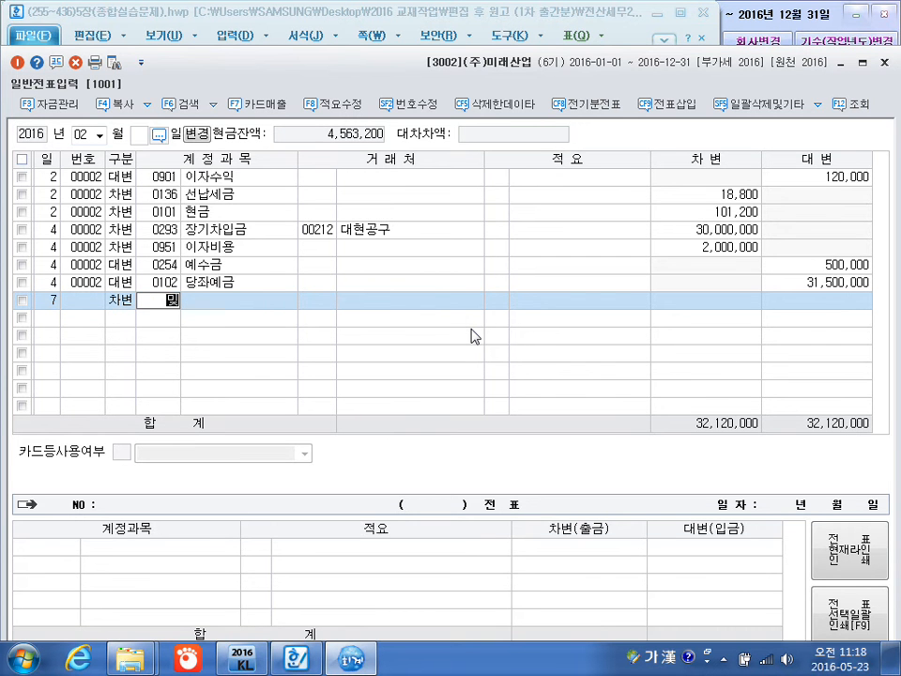
text(급)
key(Return)
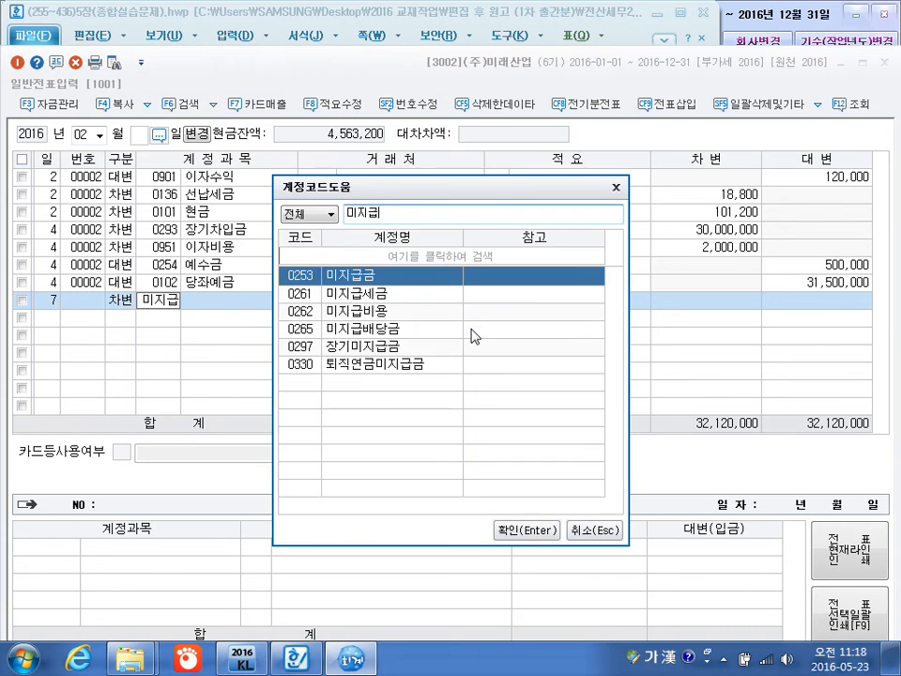
key(Down)
key(Return)
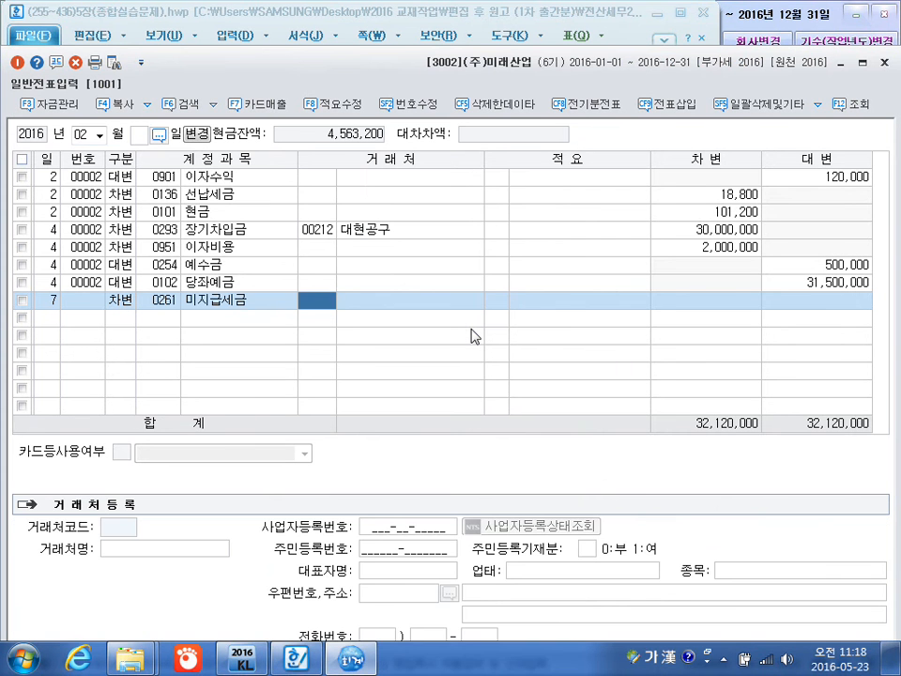
key(Return)
key(Return)
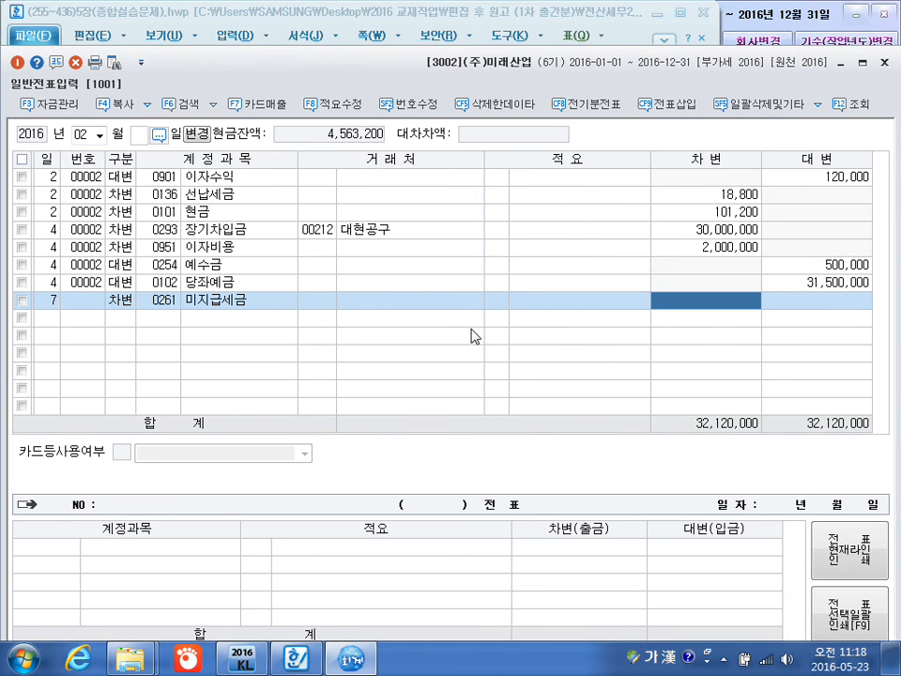
text(13++)
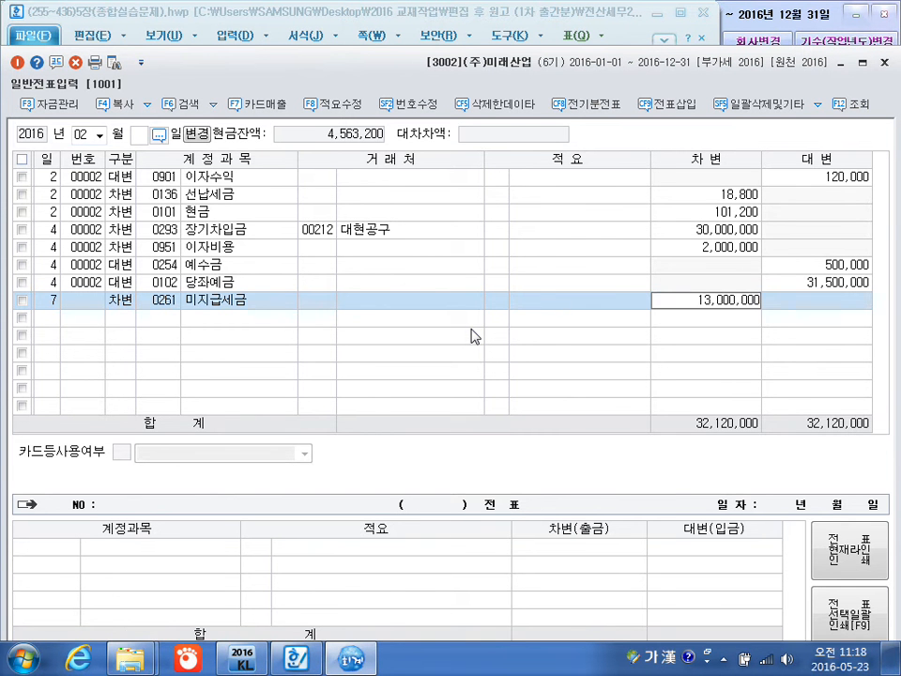
key(Return)
Add a February 7 credit line for 0102 당좌예금 with an amount of 13,000,000 and no customer.
key(Return)
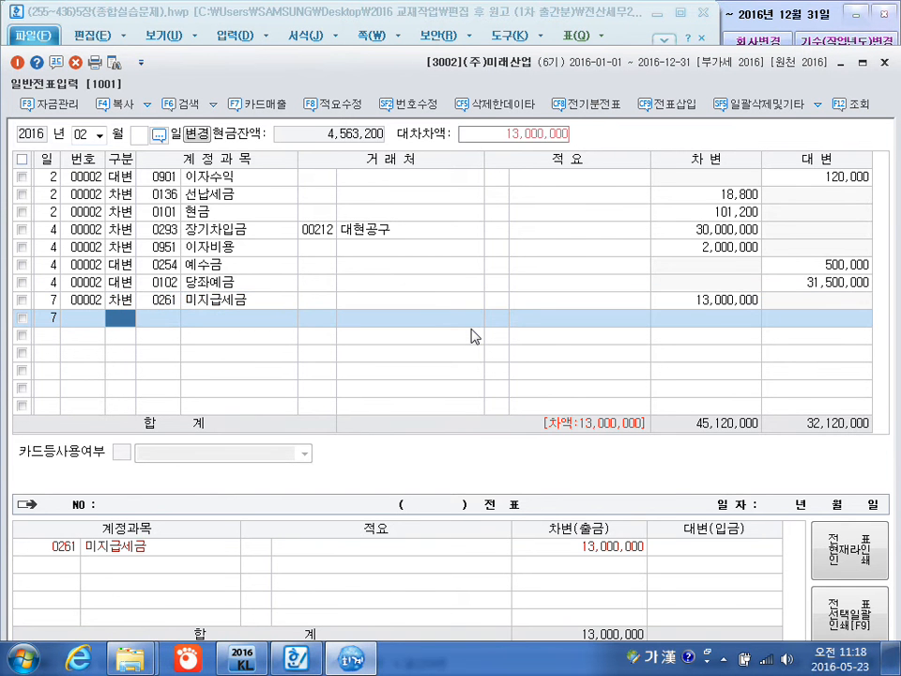
text(4)
key(Return)
text(102)
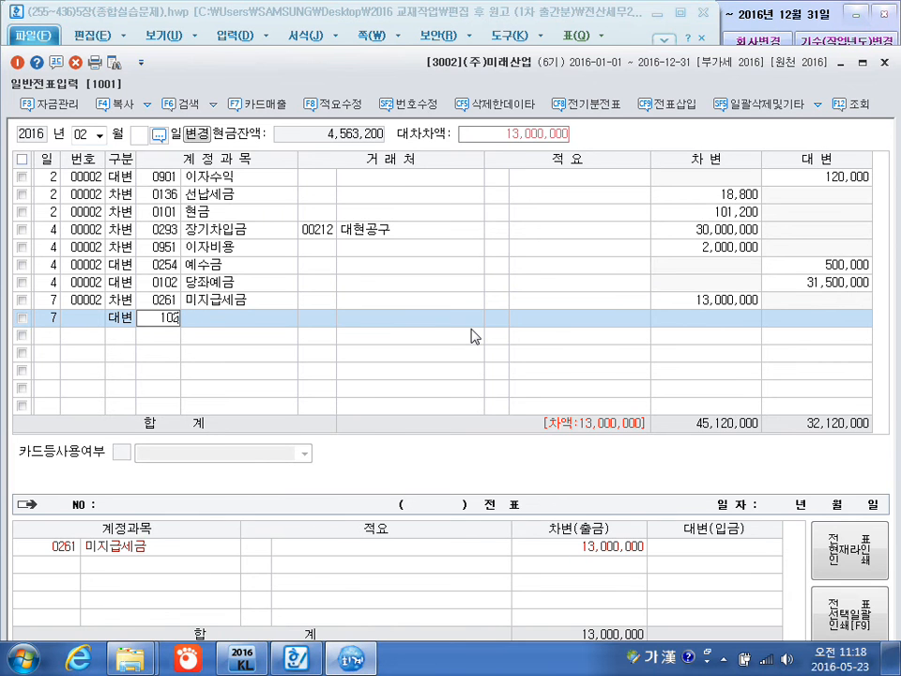
key(Return)
key(Return)
key(Return)
key(Return)
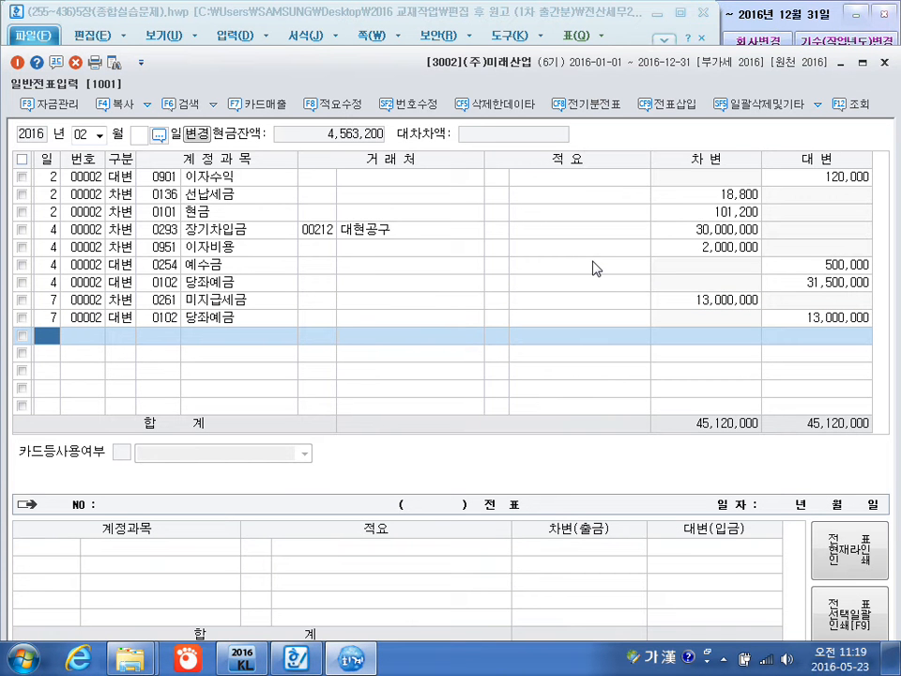
Add a February 12 debit line for 0103 보통예금 with an amount of 40,000,000 and no customer.
text(12)
key(Return)
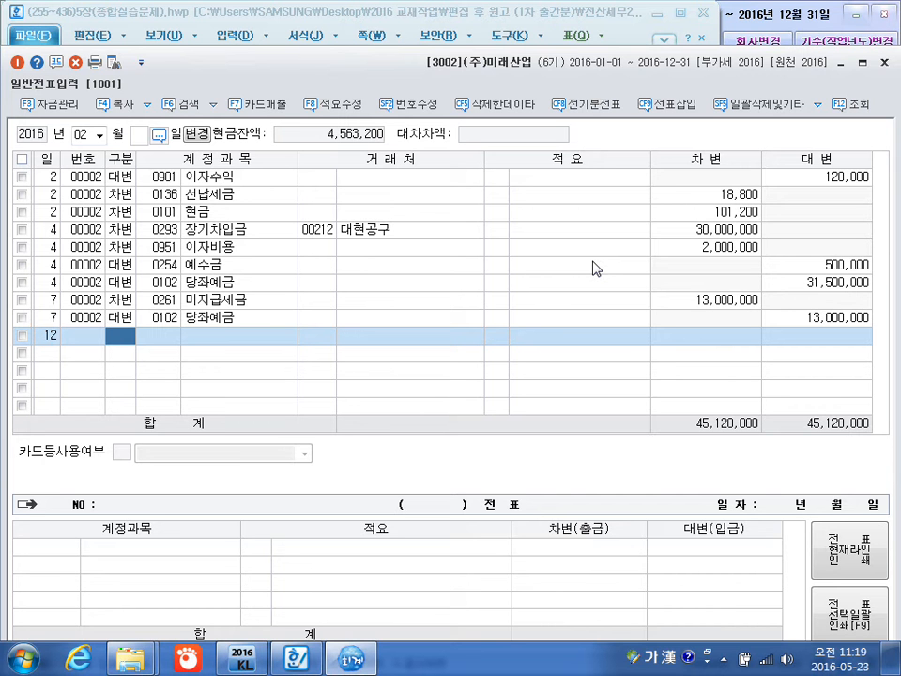
text(3)
key(Return)
text(103)
key(Return)
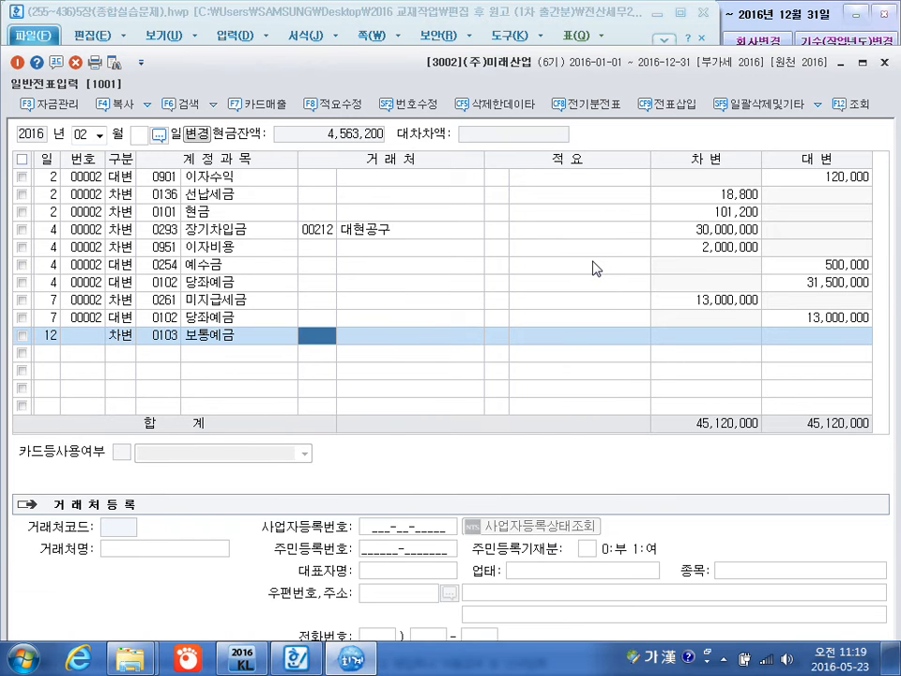
key(Return)
key(Return)
text(40++)
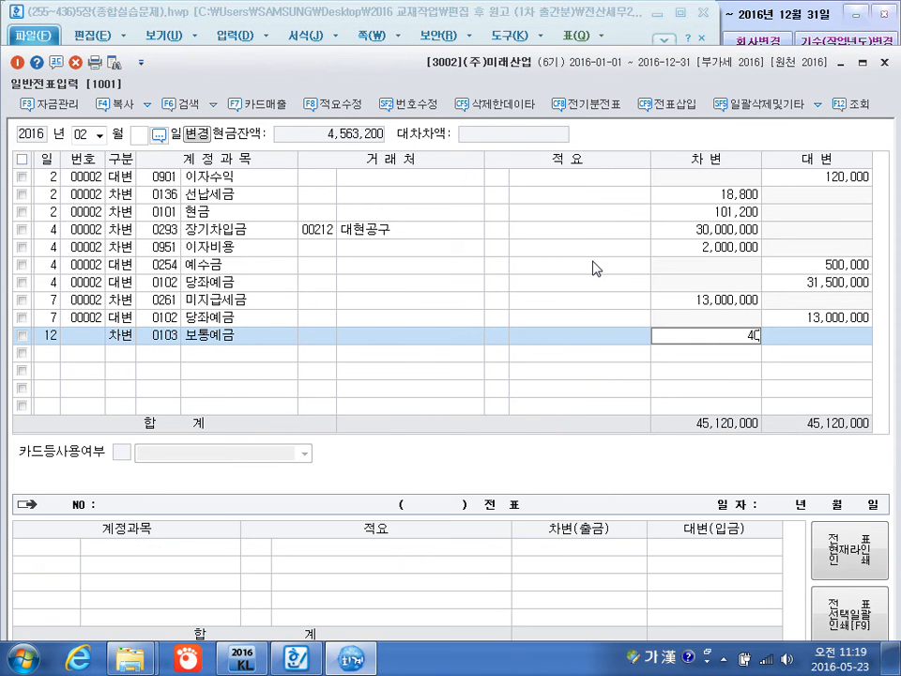
key(Return)
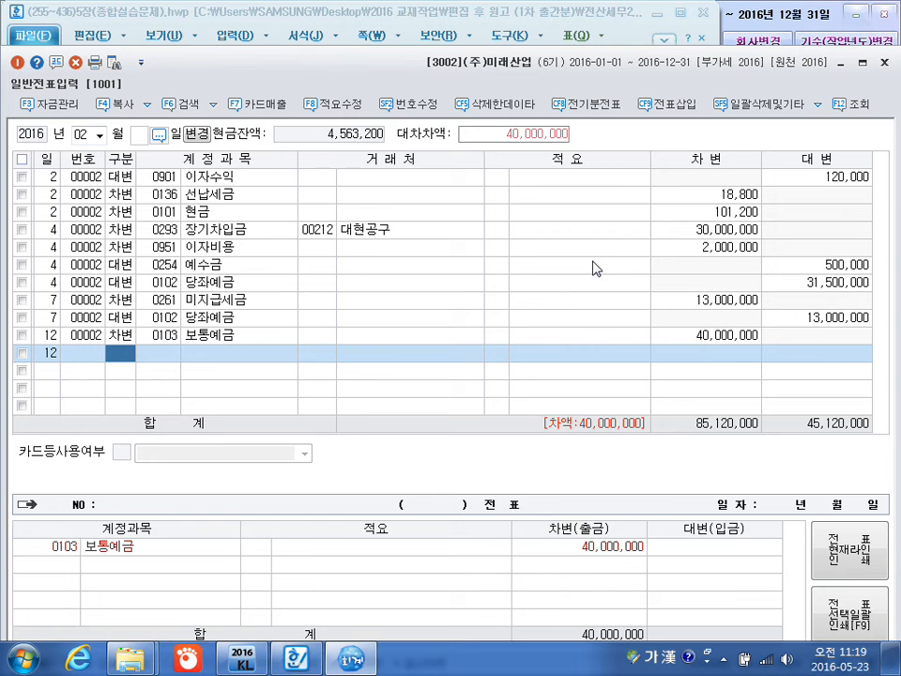
Start a February 12 credit line and look up the accounts matching 국고.
text(4)
key(Return)
text(국)
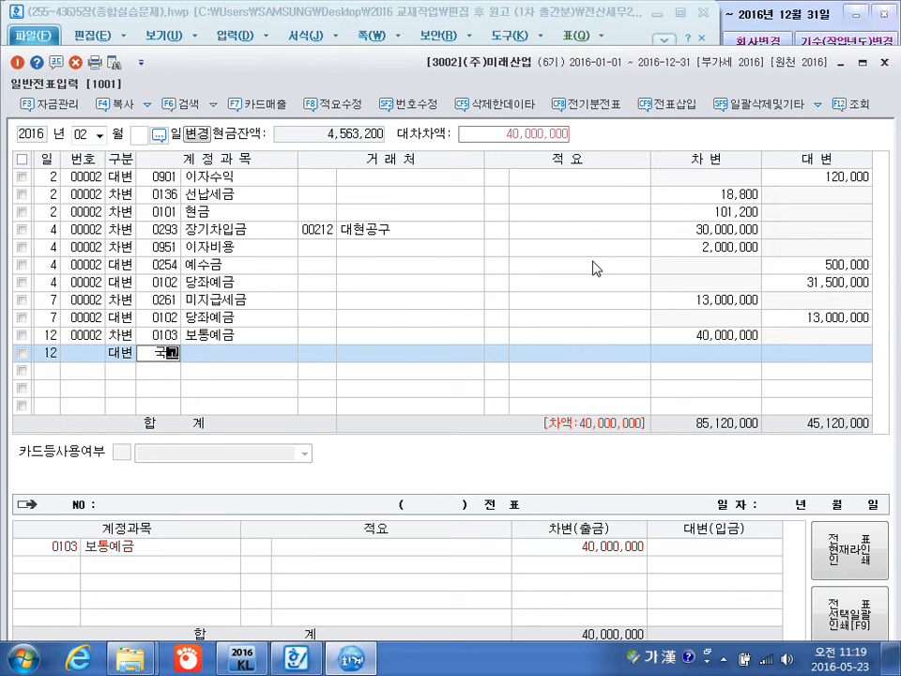
text(고)
key(Return)
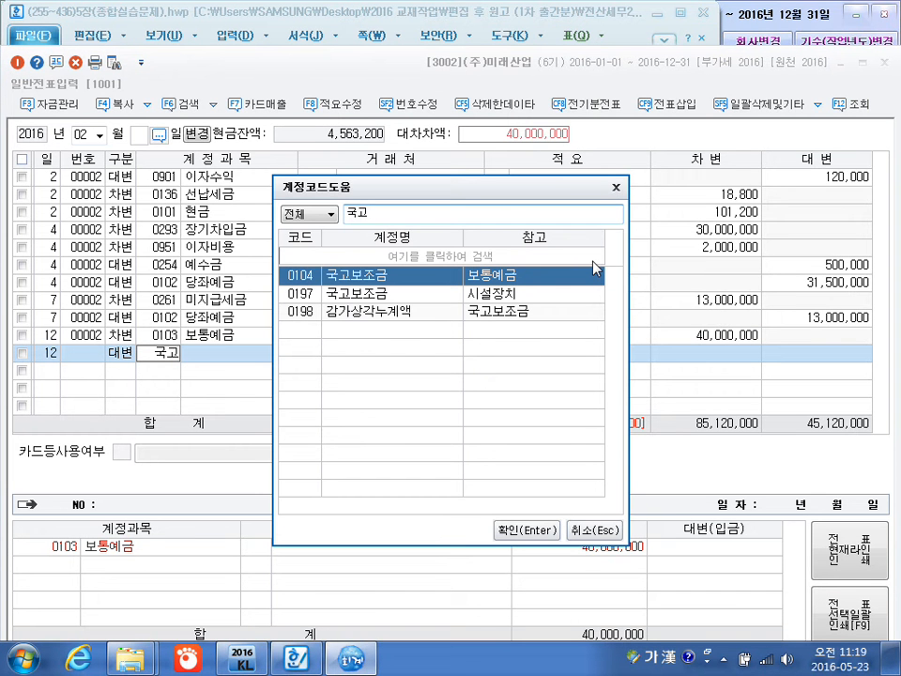
Mark the 보통예금 and 국고보조금 entries with the screen pen, write the note 자산 차감항목, and clear the markings.
key(ctrl+1)
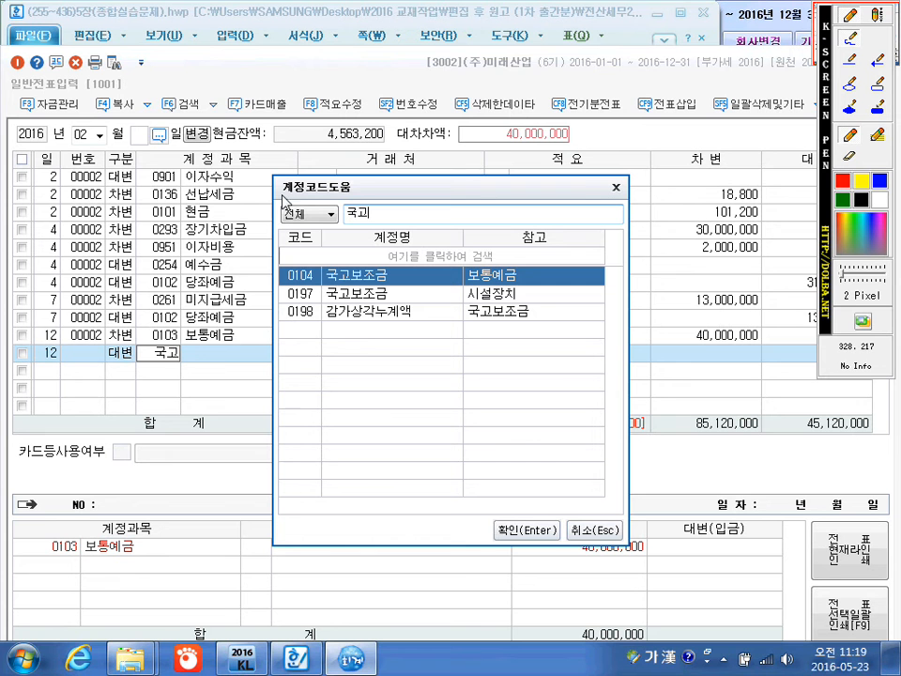
mouse_move(243, 354)
mouse_down()
mouse_move(192, 353)
mouse_move(186, 330)
mouse_move(244, 345)
mouse_up()
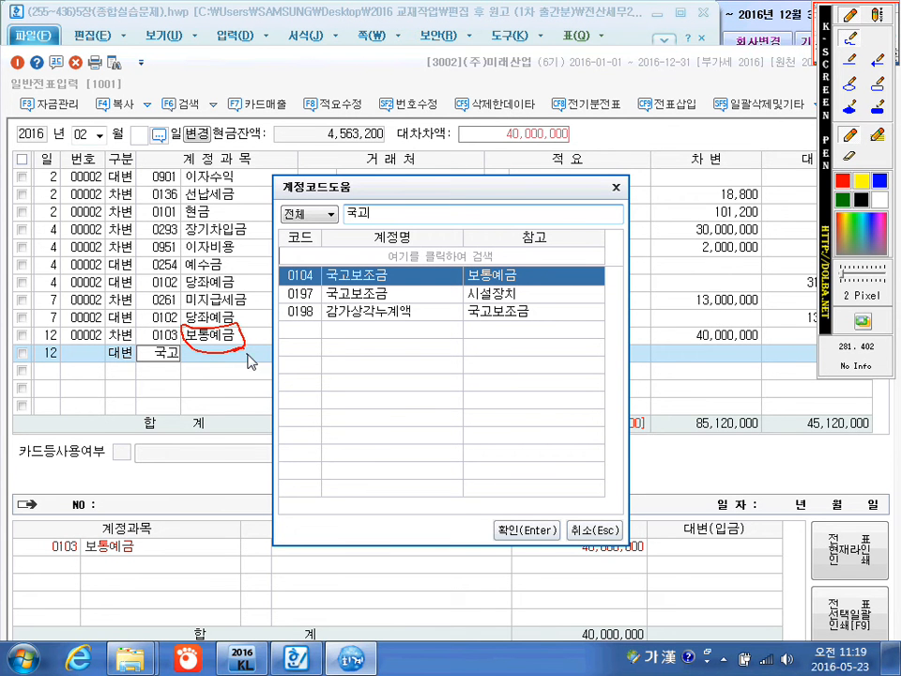
mouse_move(515, 261)
mouse_down()
mouse_move(466, 274)
mouse_move(526, 266)
mouse_up()
drag(393, 268, 407, 262)
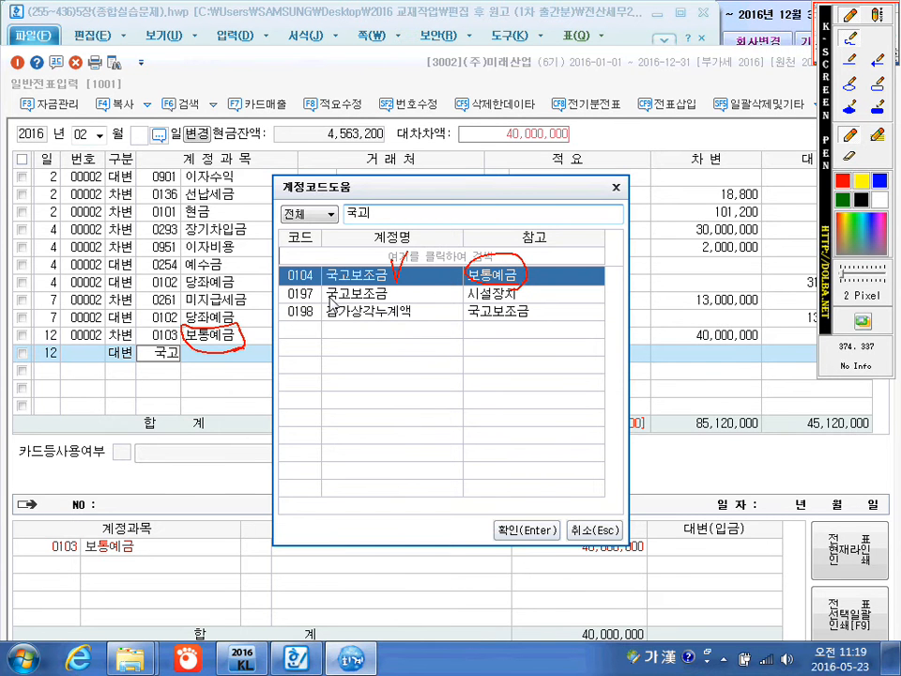
drag(460, 290, 456, 304)
drag(531, 295, 524, 305)
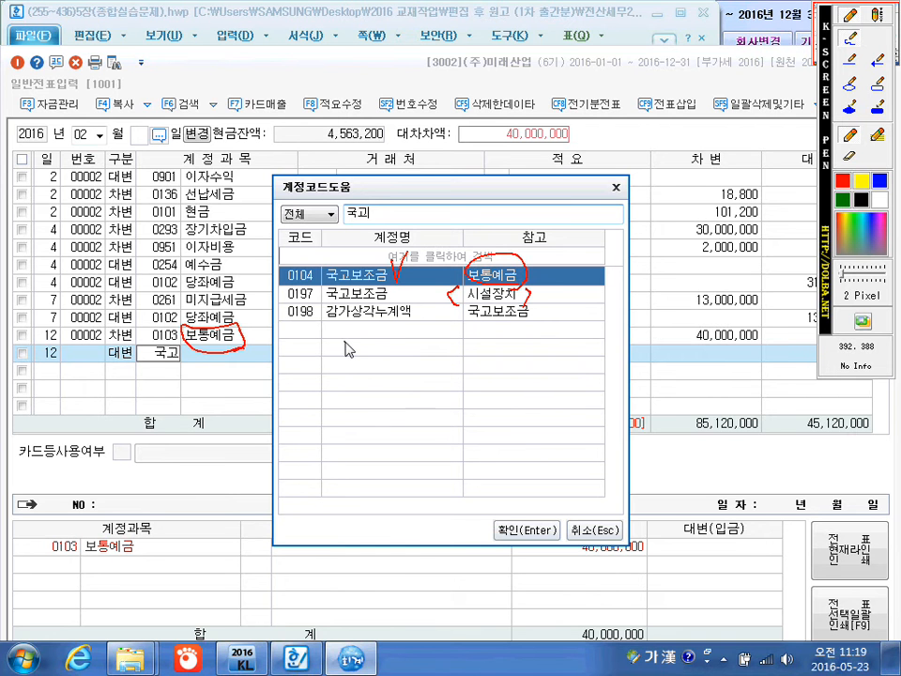
mouse_move(338, 355)
mouse_down()
mouse_move(329, 310)
mouse_move(351, 368)
mouse_move(363, 366)
mouse_up()
mouse_move(361, 340)
mouse_down()
mouse_move(370, 384)
mouse_move(373, 355)
mouse_move(408, 375)
mouse_move(424, 373)
mouse_move(435, 354)
mouse_move(454, 370)
mouse_move(460, 350)
mouse_move(470, 362)
mouse_move(487, 346)
mouse_up()
drag(483, 345, 494, 366)
click(503, 369)
drag(344, 336, 351, 394)
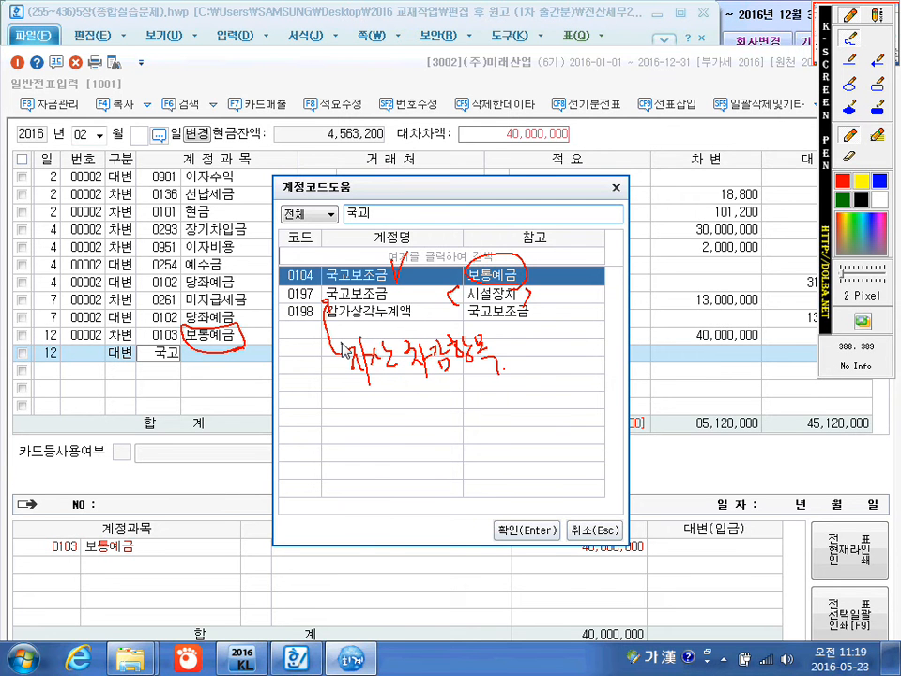
drag(496, 336, 507, 374)
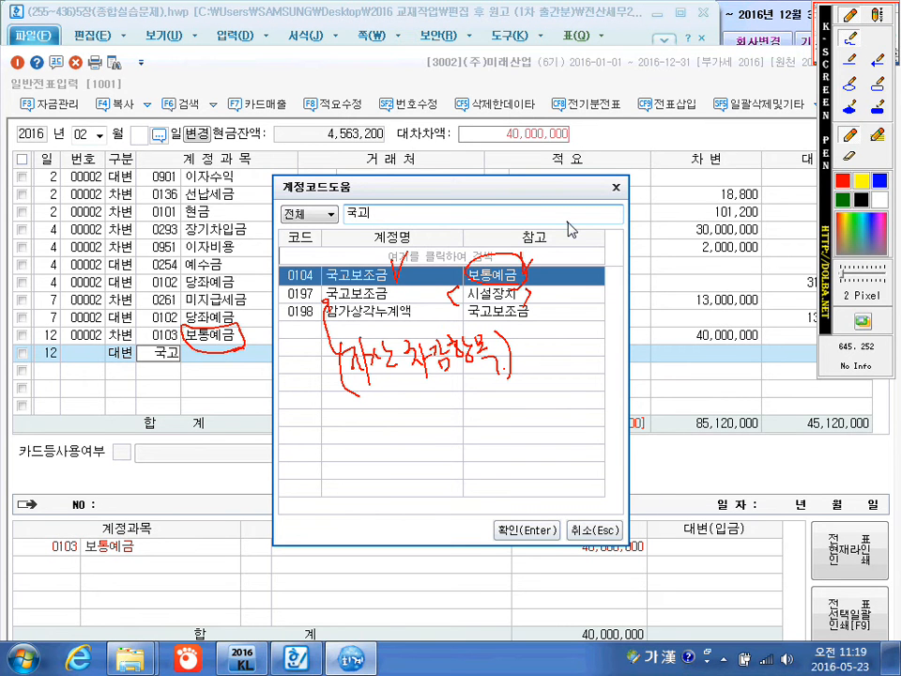
key(Escape)
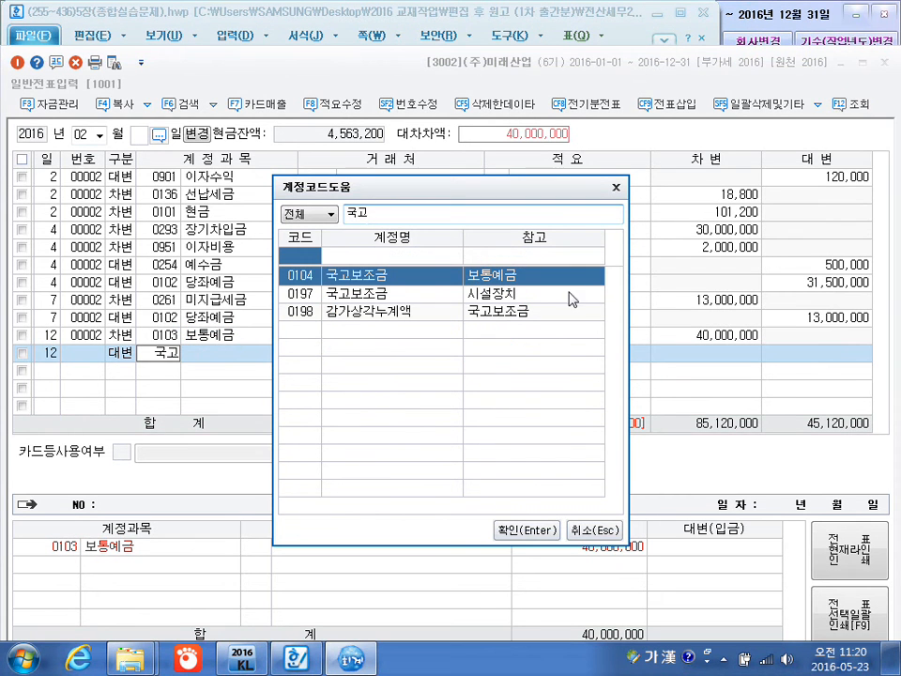
Choose 0104 국고보조금 (보통예금) for the February 12 credit line, leaving the customer and description blank.
click(522, 532)
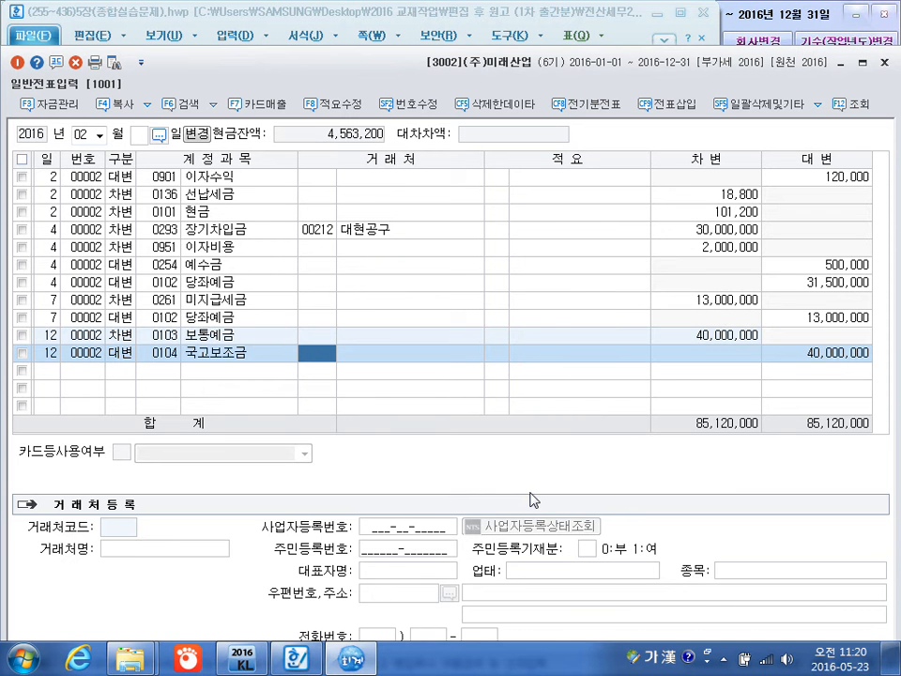
key(Return)
key(Return)
key(Return)
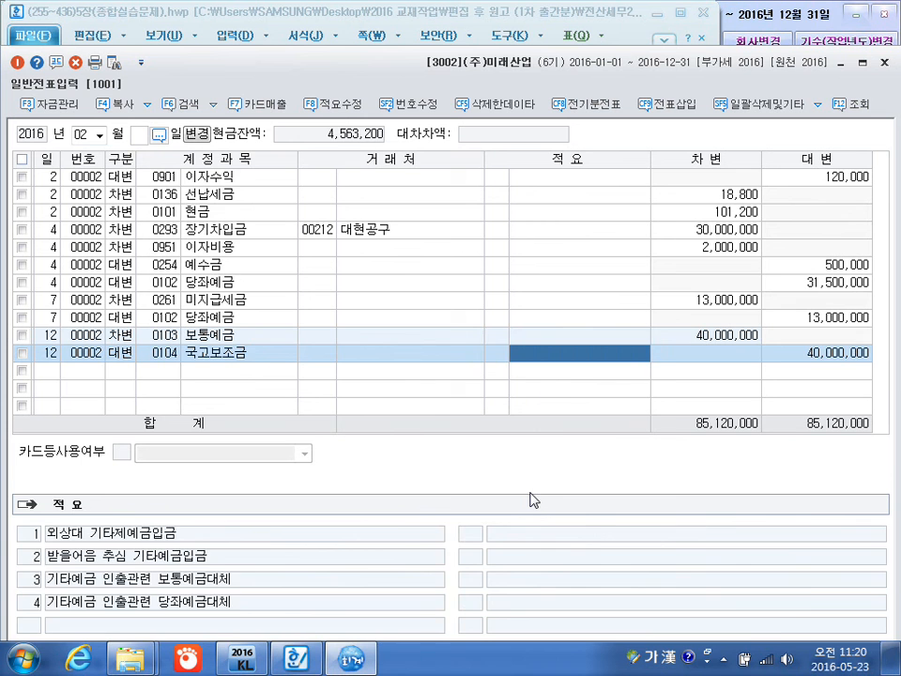
Start a February 20 debit line with the account 0801 급여 (판매관리비).
text(20)
key(Return)
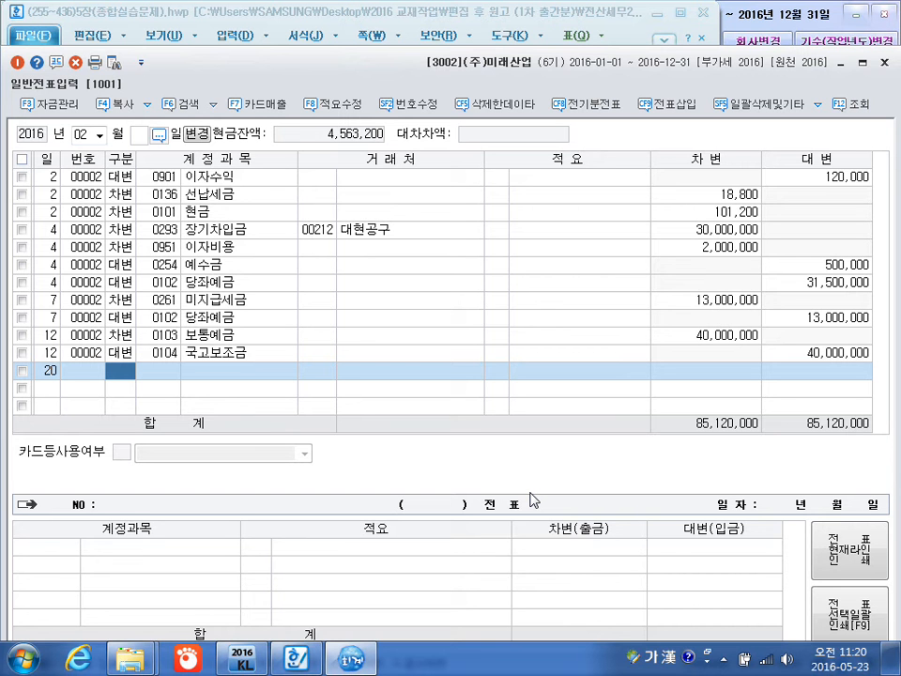
text(3)
key(Return)
text(급여)
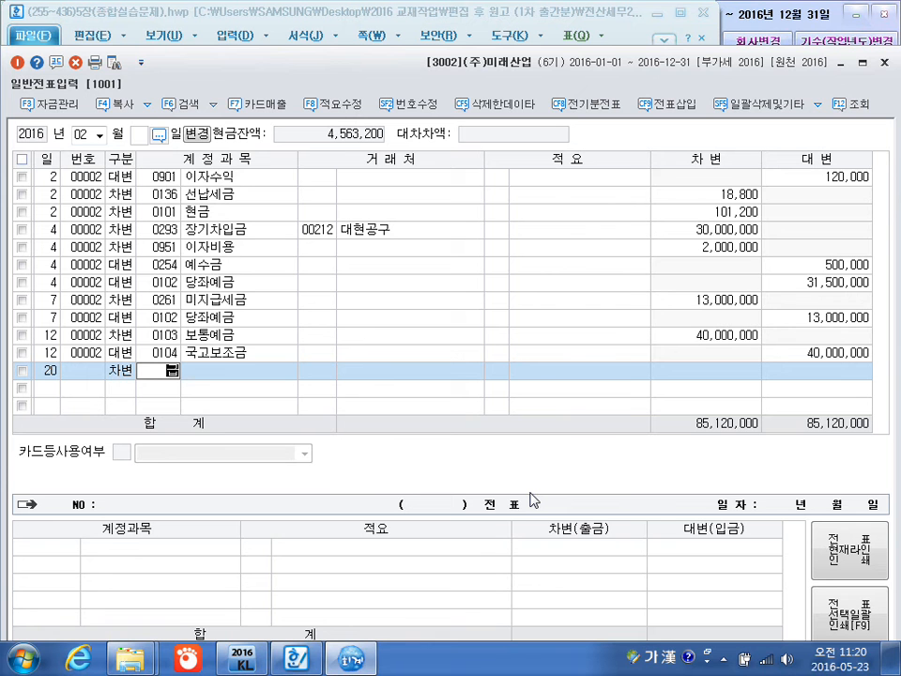
key(Return)
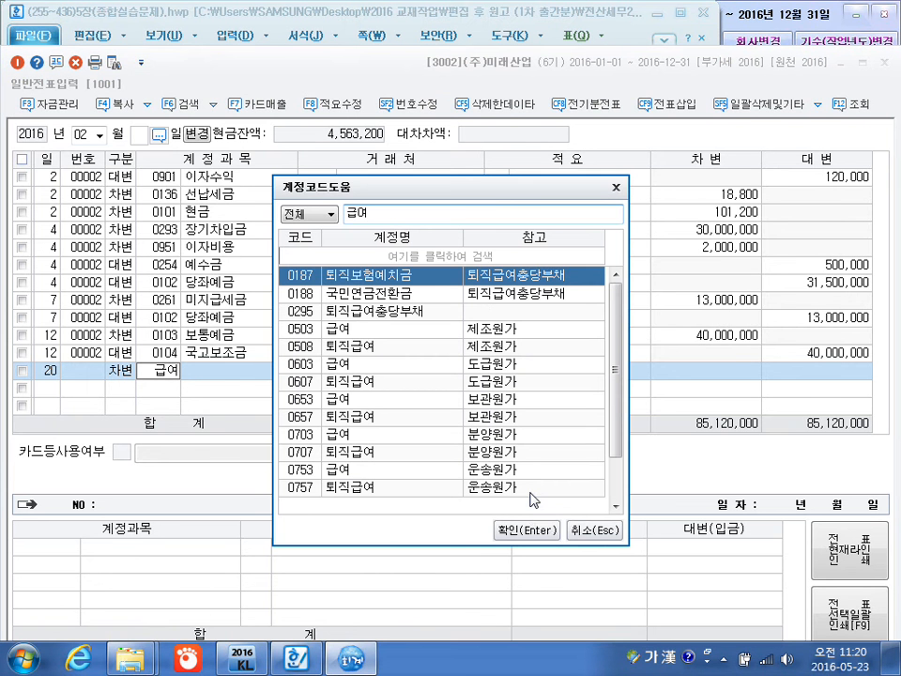
key(Down)
key(Down)
key(Down)
key(Down)
key(Down)
key(Down)
key(Down)
key(Down)
key(Down)
key(Down)
key(Down)
key(Down)
key(Down)
key(Down)
key(Down)
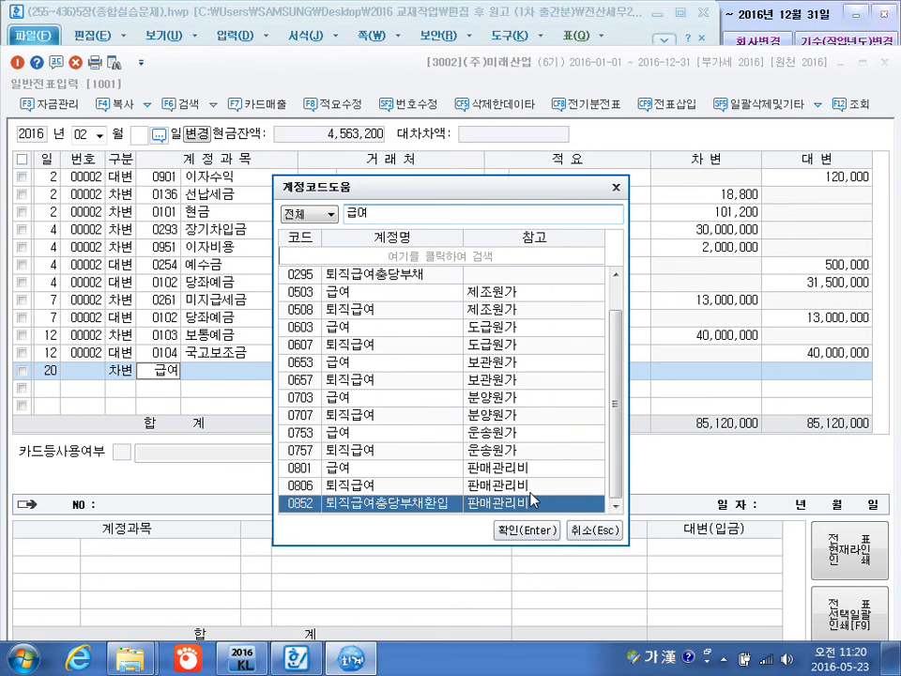
key(Up)
key(Up)
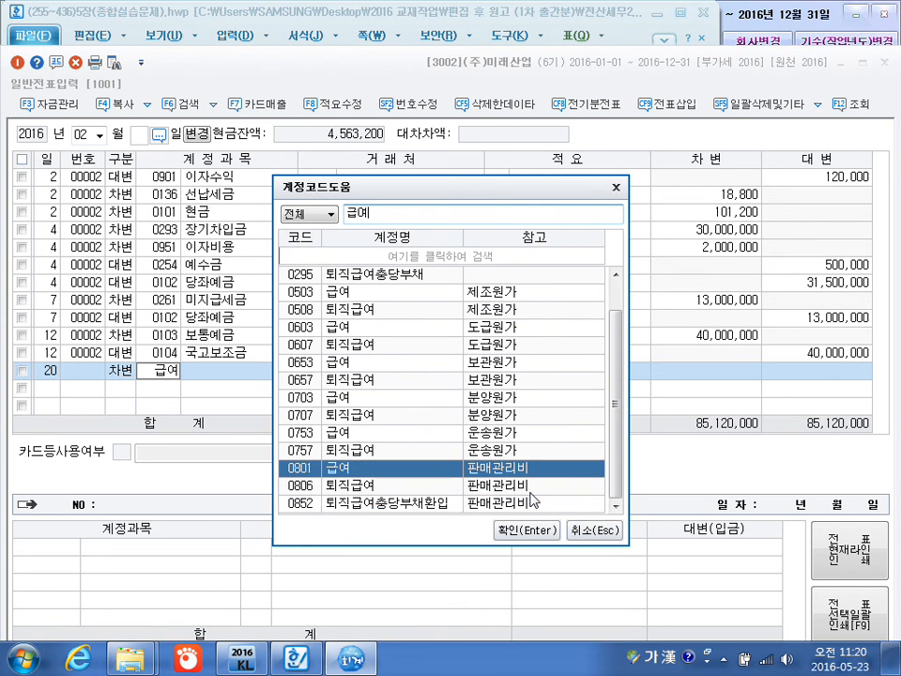
key(Return)
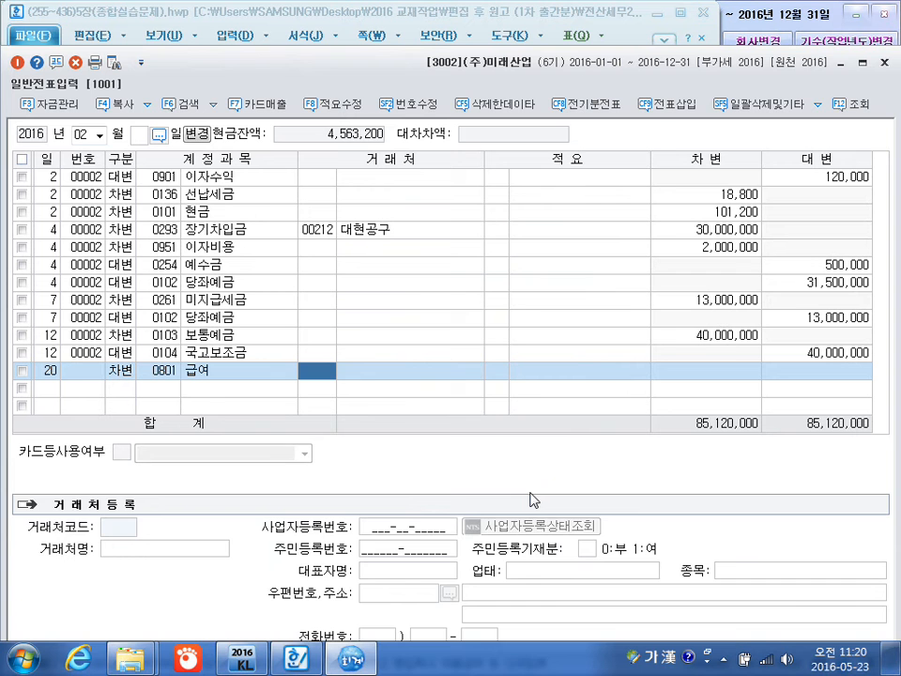
Leave the 급여 line's customer blank and set its debit amount to 2,380,000.
key(Return)
key(Return)
text(2,380,000)
key(Return)
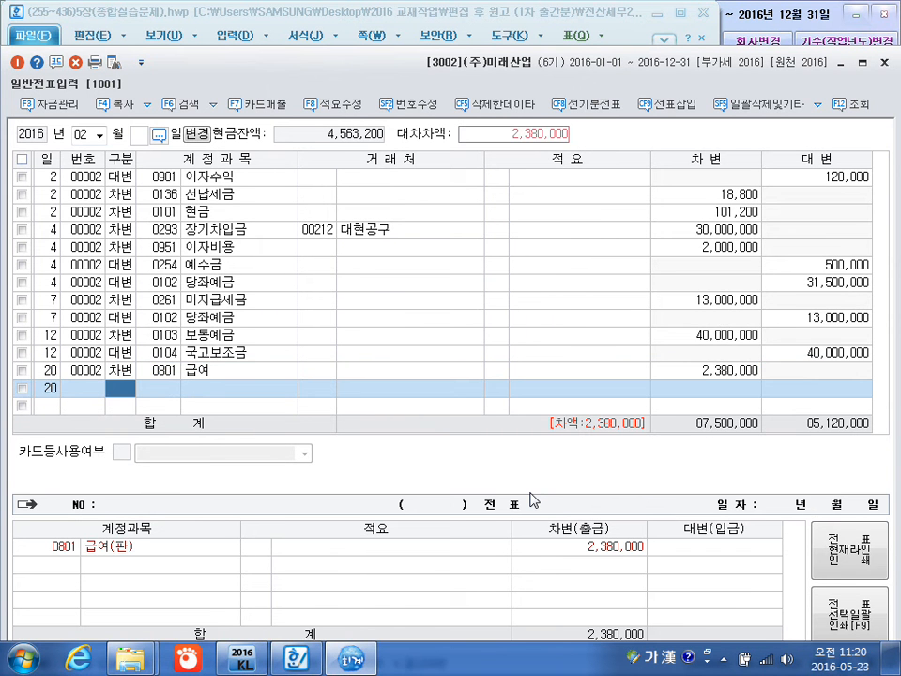
Add a February 20 debit line for 0504 임금 (제조원가) with an amount of 2,490,000 and no customer.
text(3)
key(Return)
text(임)
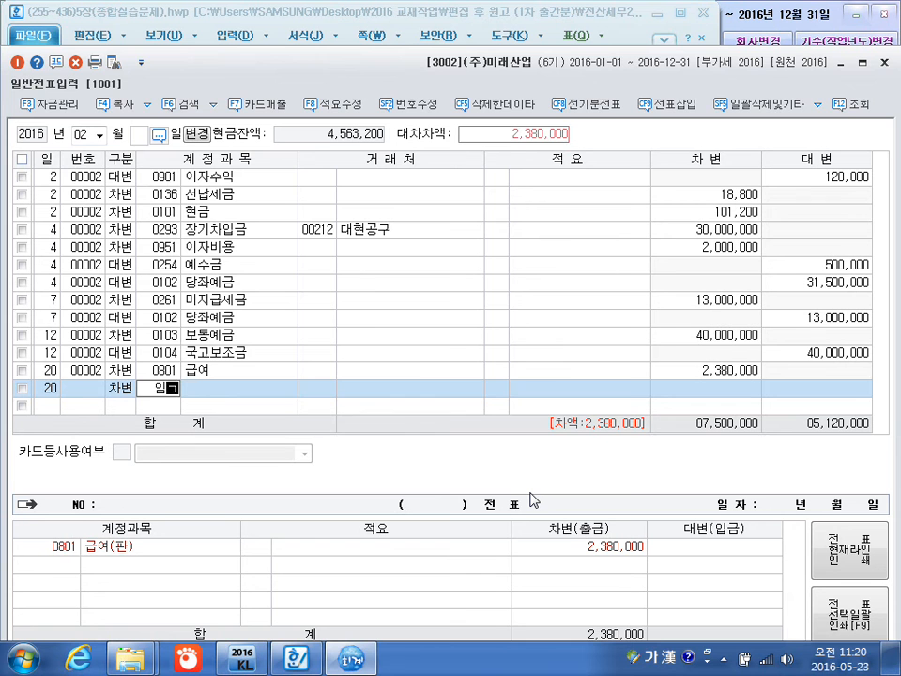
text(금)
key(Return)
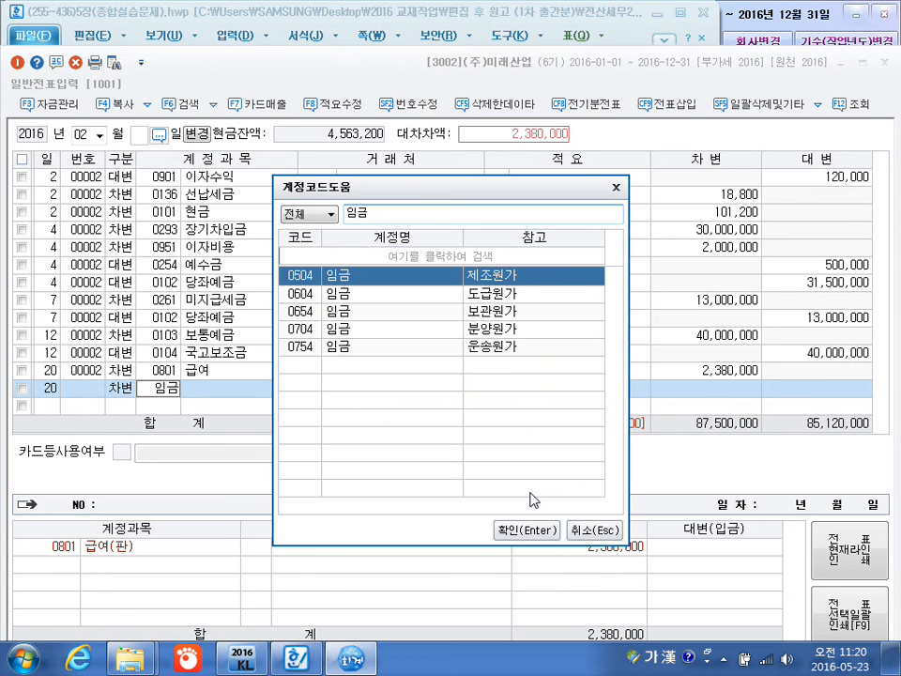
key(Return)
key(Return)
key(Return)
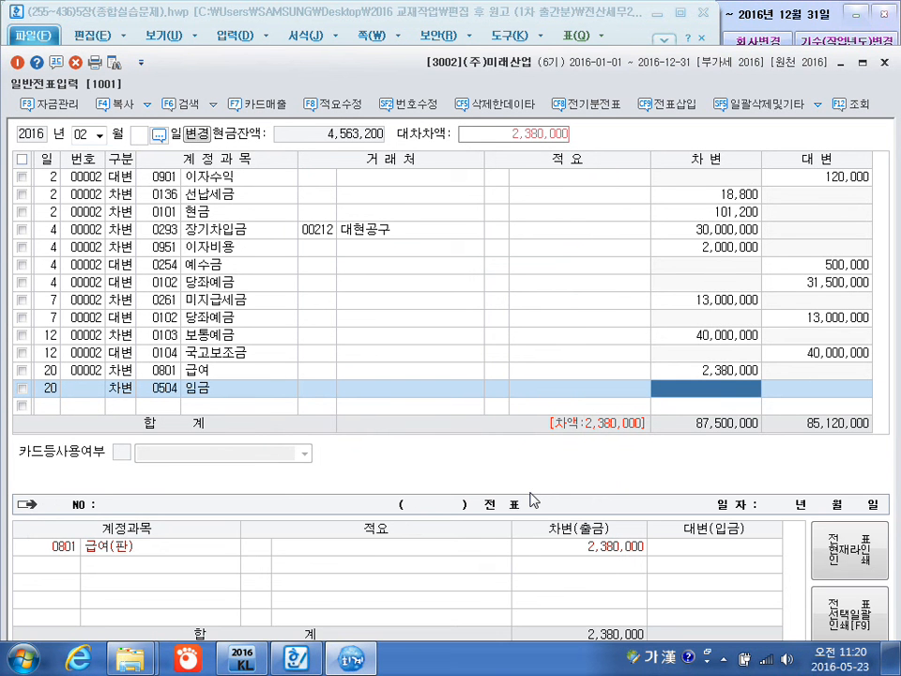
text(2490000)
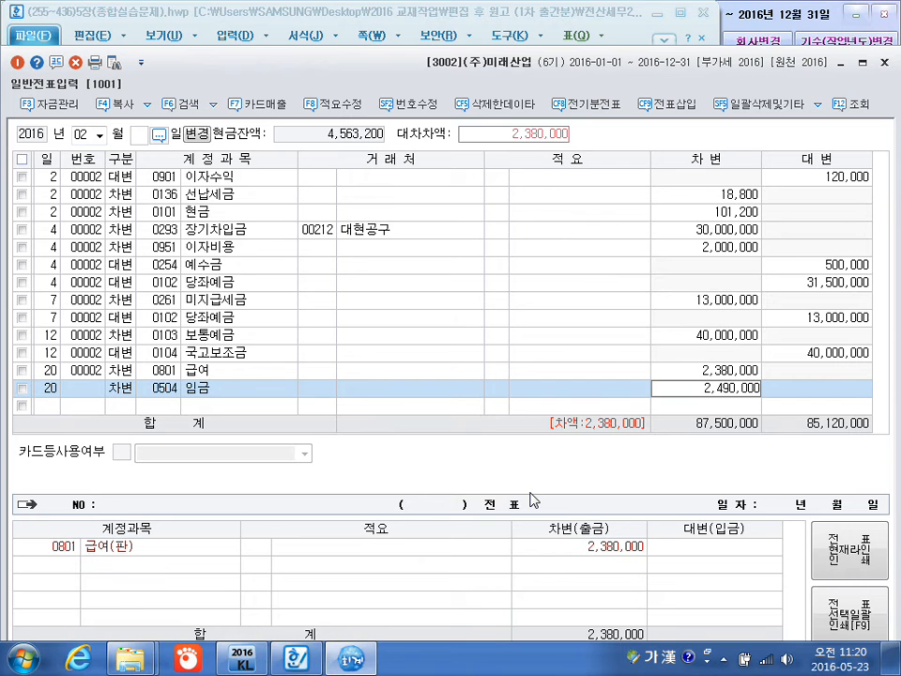
key(Return)
Add a February 20 credit line for 0254 예수금 with no customer and set its amount to 405,200.
key(Return)
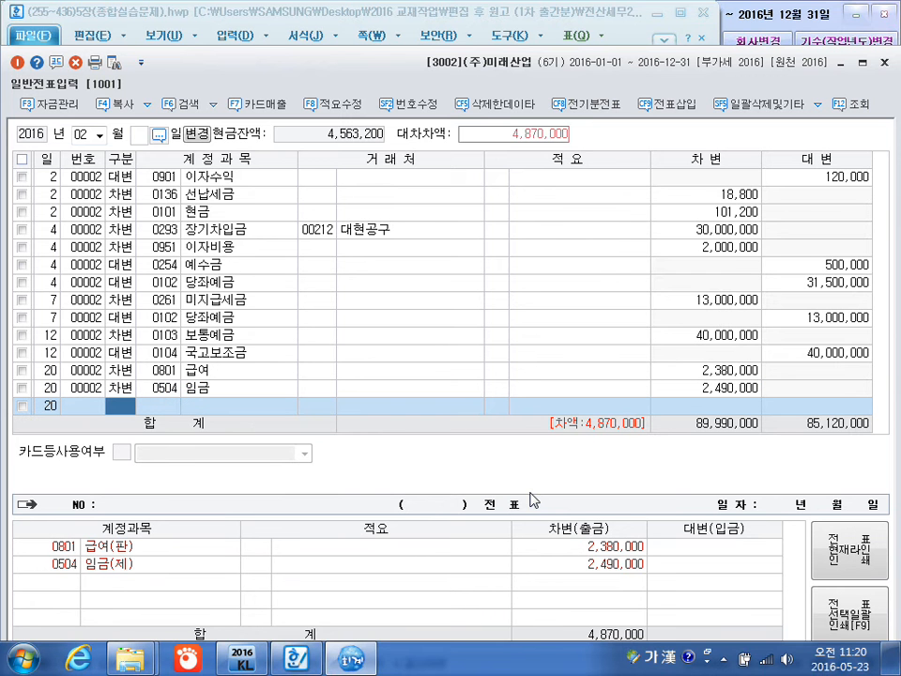
text(4)
key(Return)
text(예수)
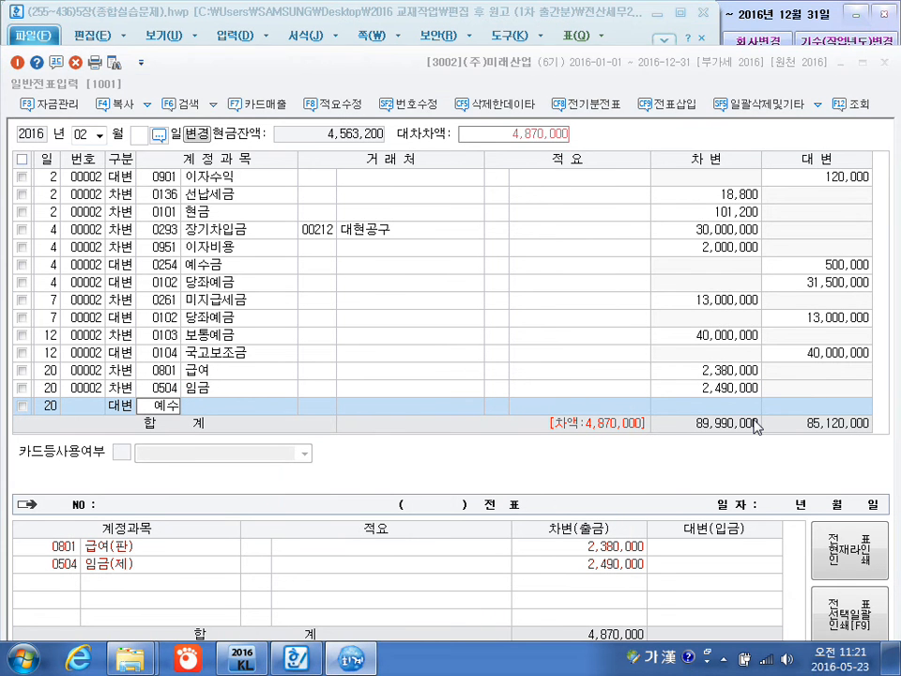
key(Escape)
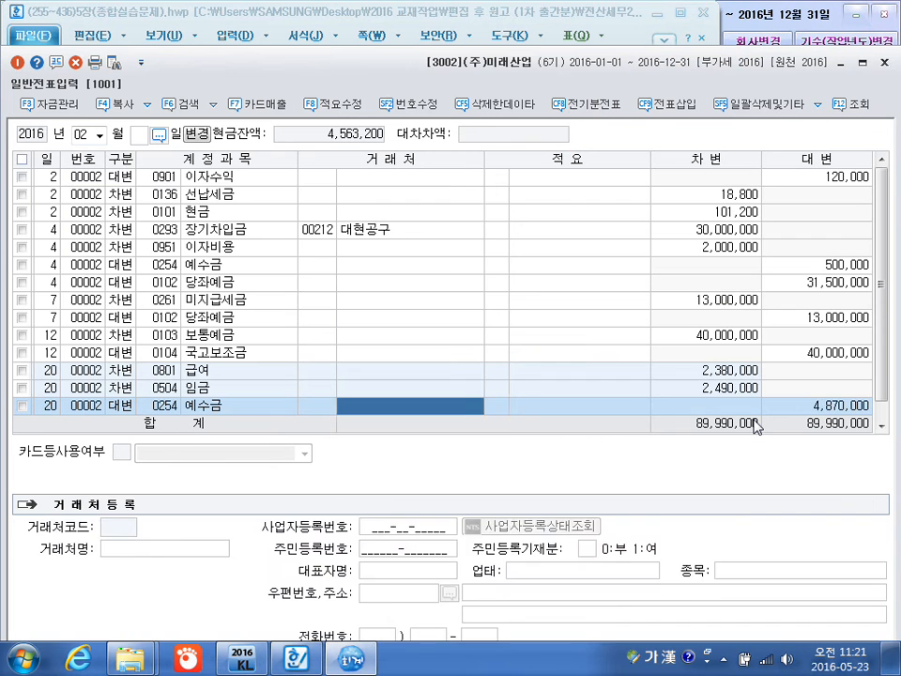
key(Return)
key(Return)
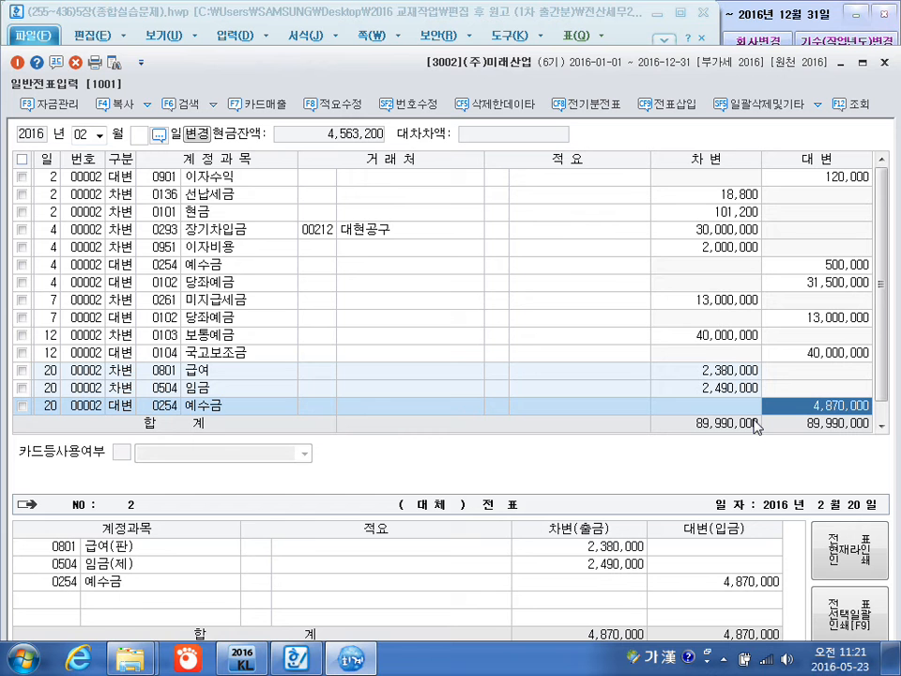
text(405200)
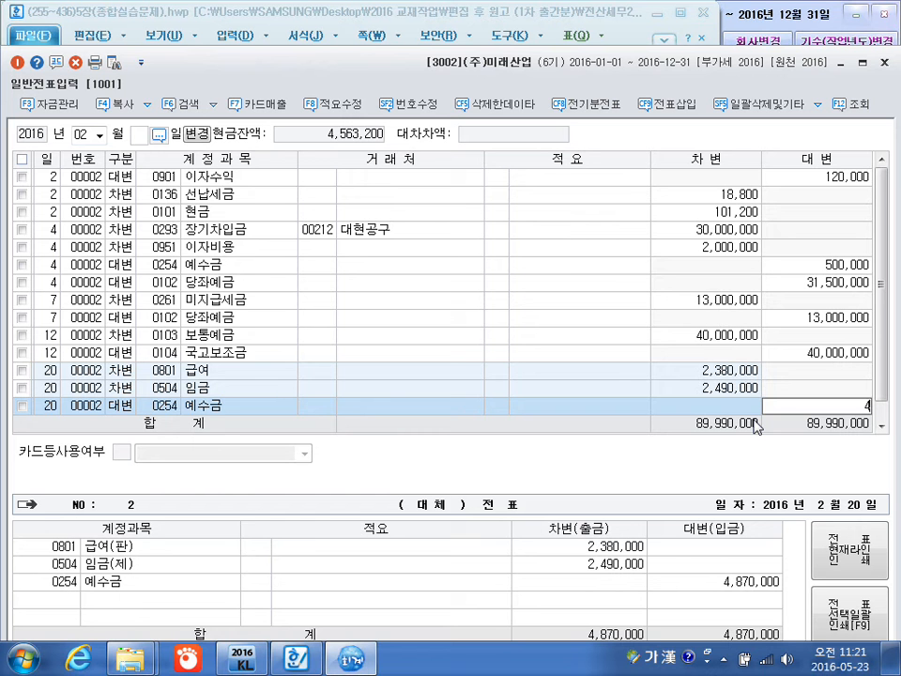
key(Return)
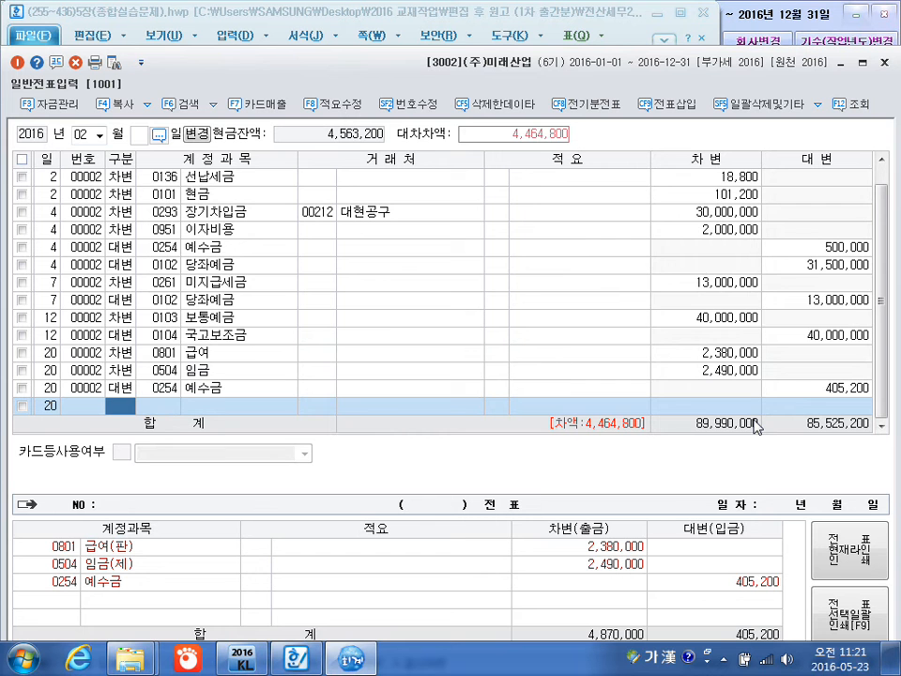
Start another February 20 voucher line with the account 0103 보통예금.
text(1)
key(Return)
text(03)
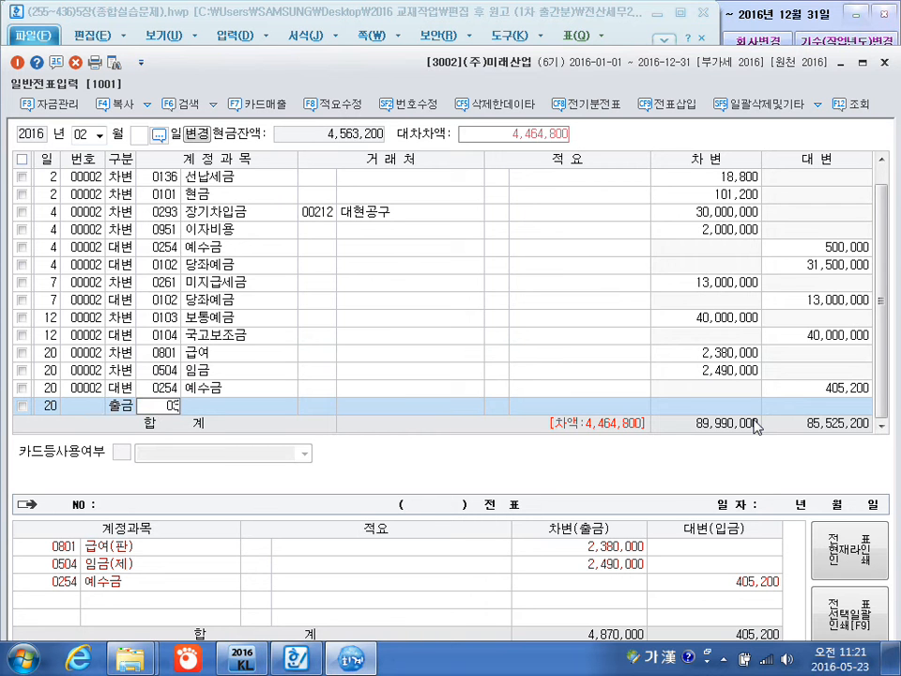
key(BackSpace)
key(BackSpace)
text(103)
key(Return)
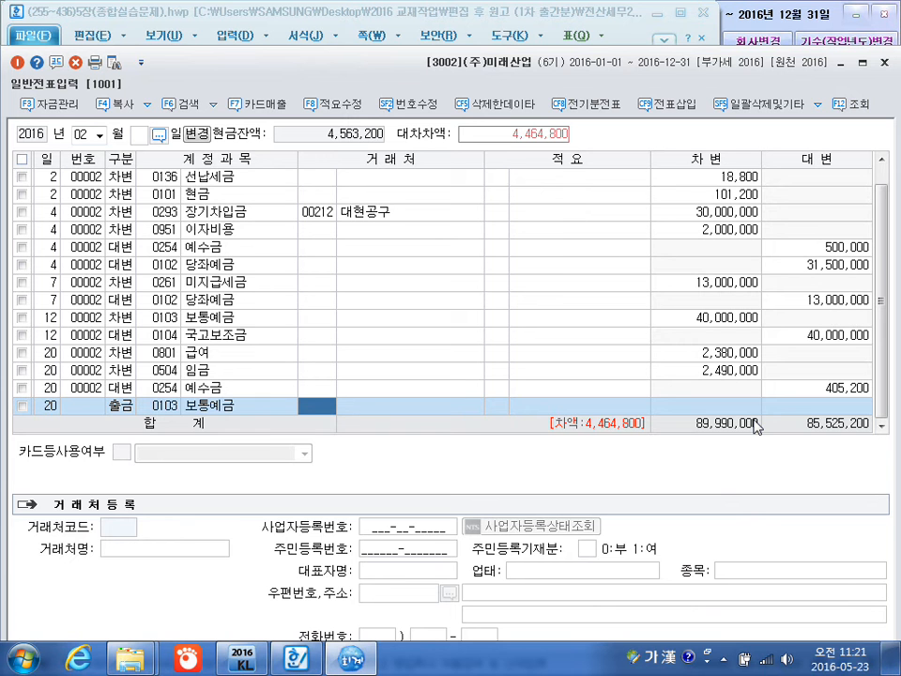
Change the February 20 보통예금 line's type to credit (대변).
key(Left)
key(Left)
key(Left)
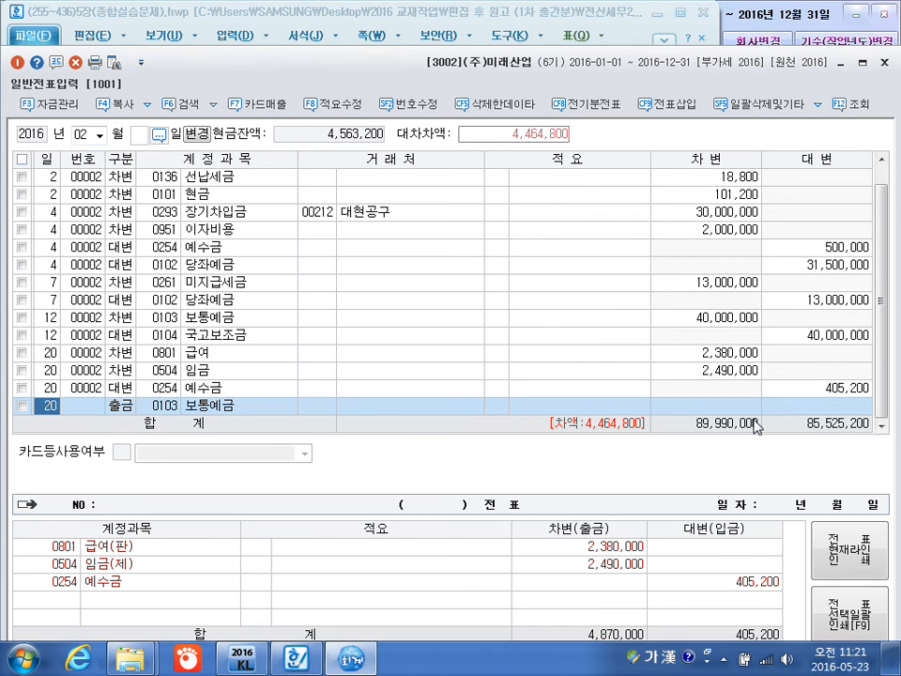
key(Return)
text(4)
key(Return)
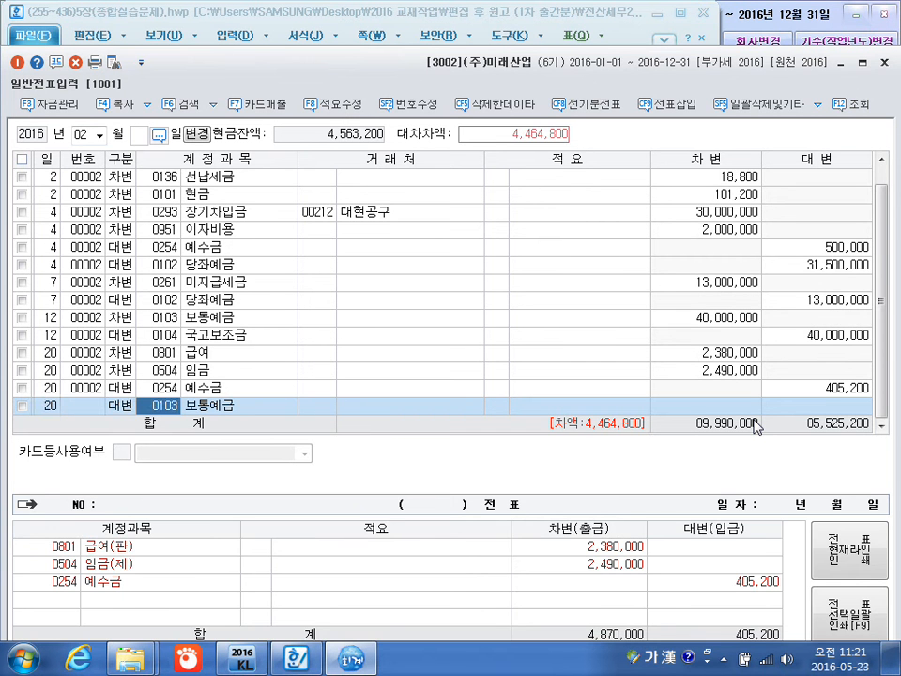
Leave the 보통예금 line's customer blank and set its credit amount to 4,464,800.
key(Return)
key(Return)
key(Return)
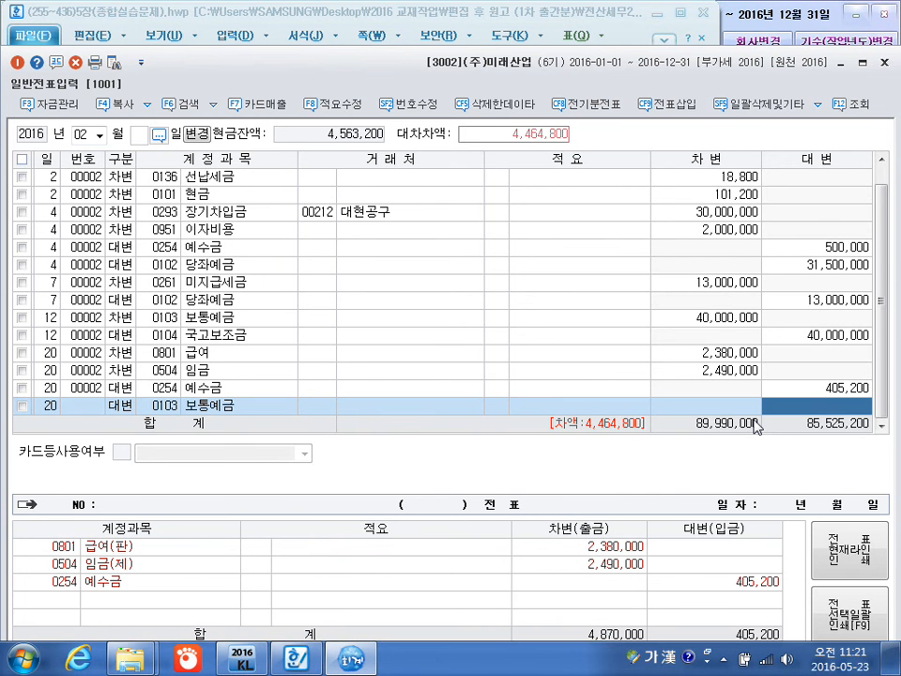
text(4464800)
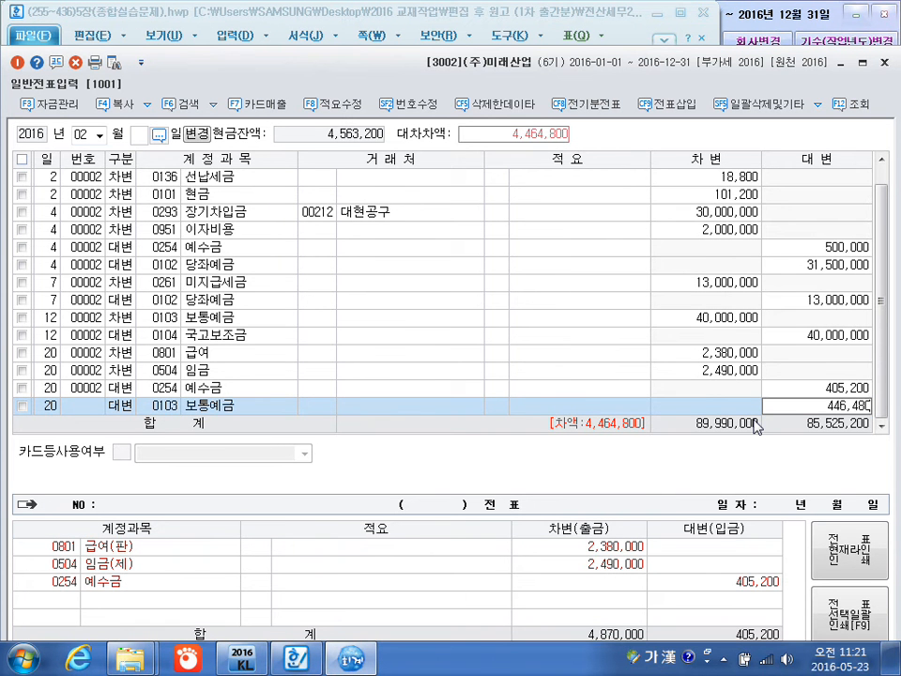
key(Return)
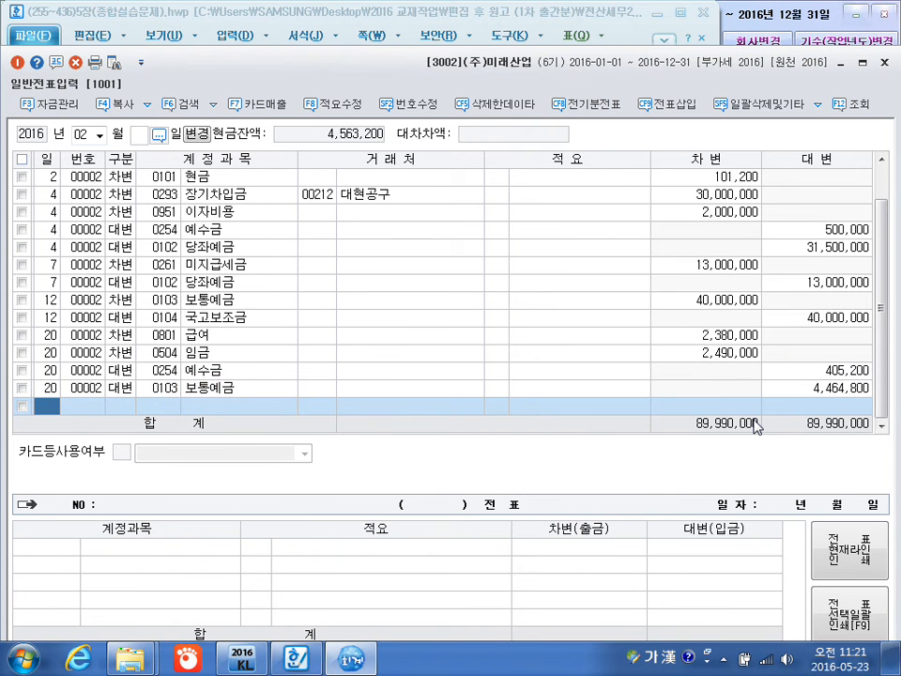
Review the debit amounts of the February 20 급여 and 임금 lines.
click(708, 338)
click(712, 352)
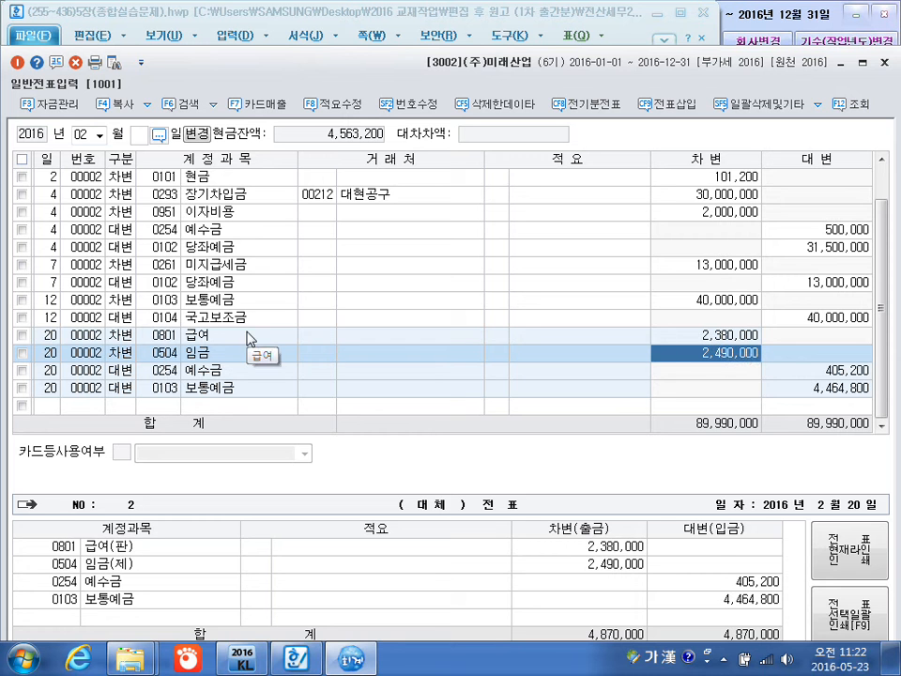
click(658, 338)
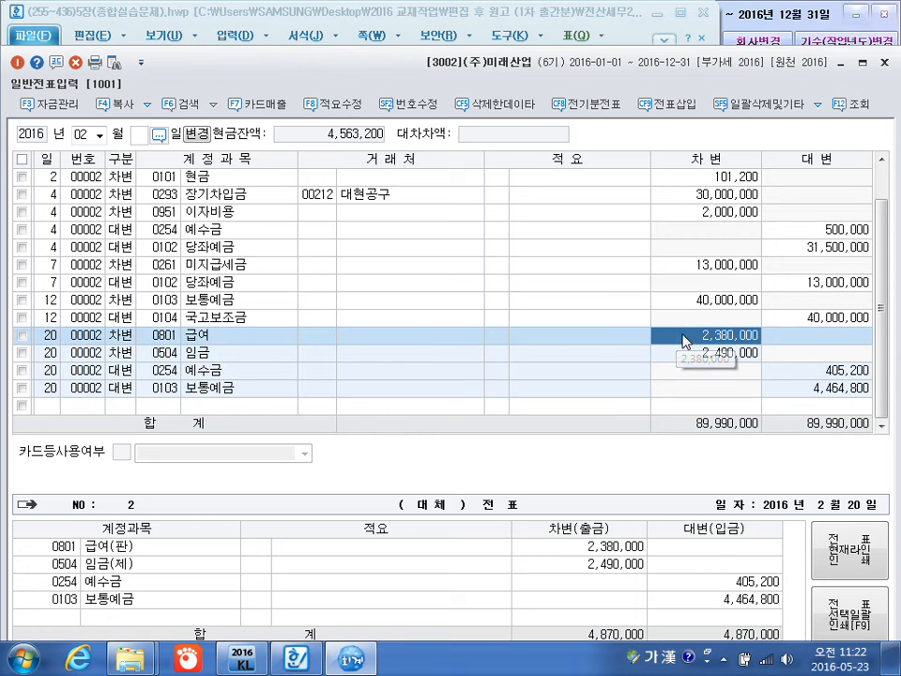
click(679, 357)
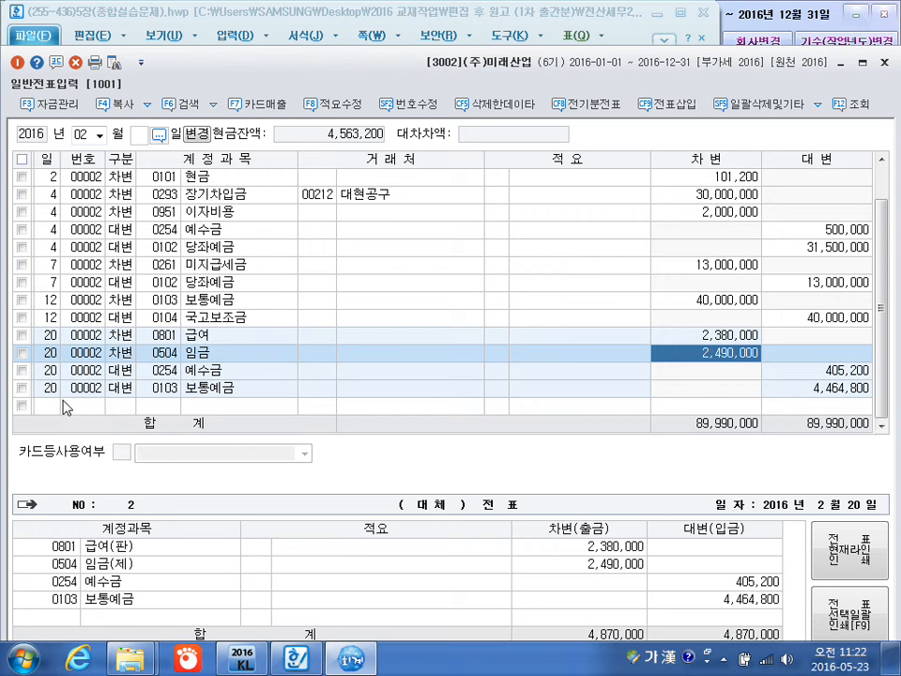
Switch the voucher month to March 2016 and start a debit (차변) line on day 8.
click(81, 136)
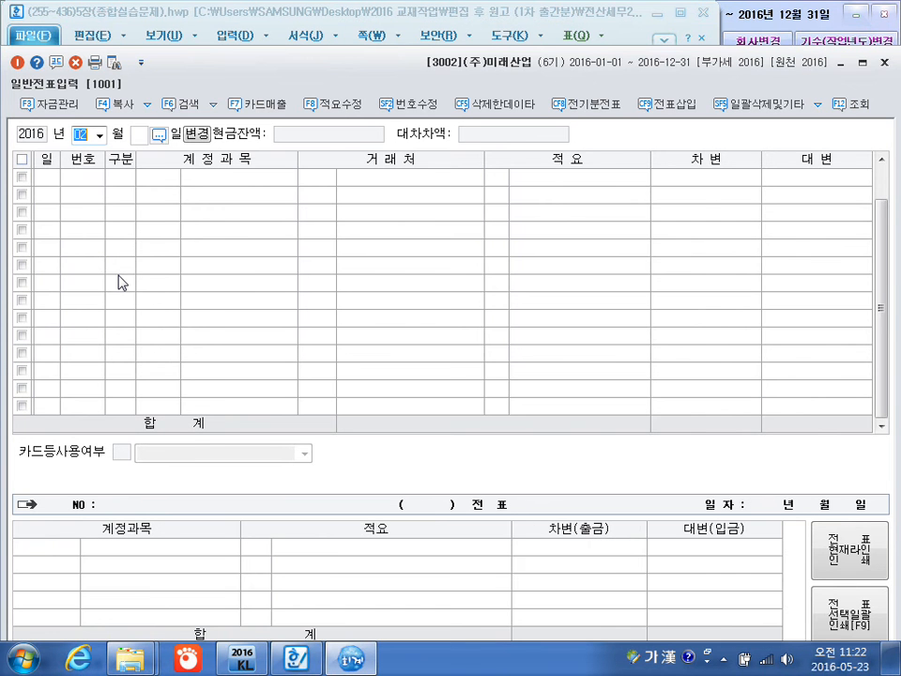
text(3)
key(Return)
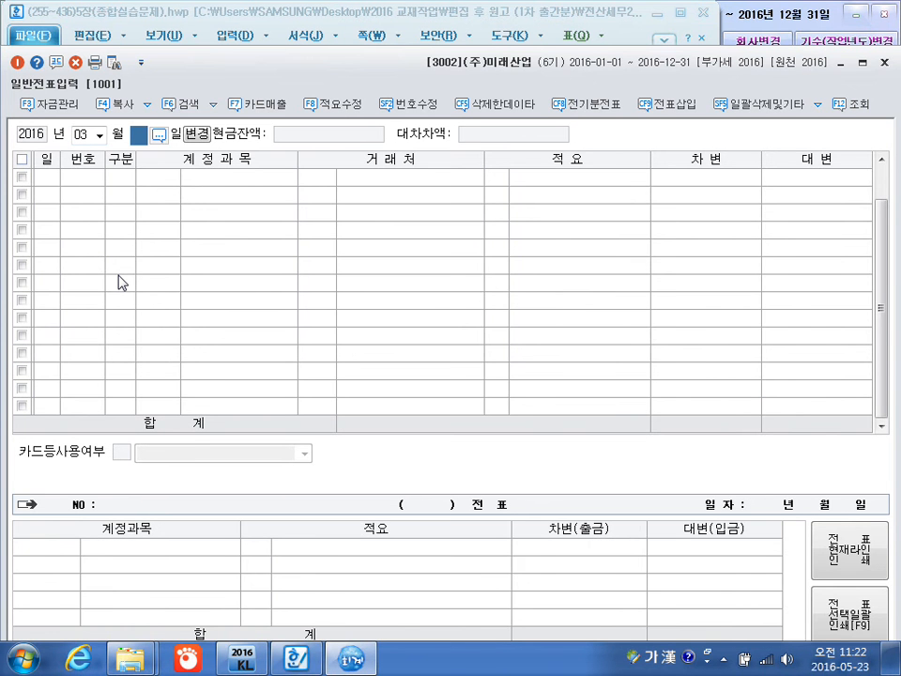
key(Return)
text(8)
key(Return)
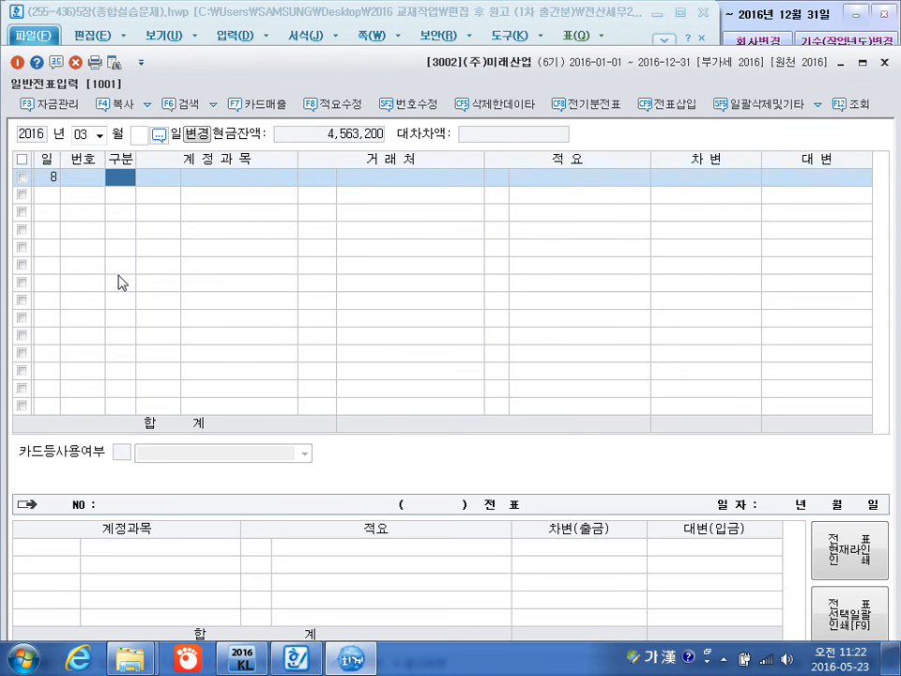
text(3)
key(Return)
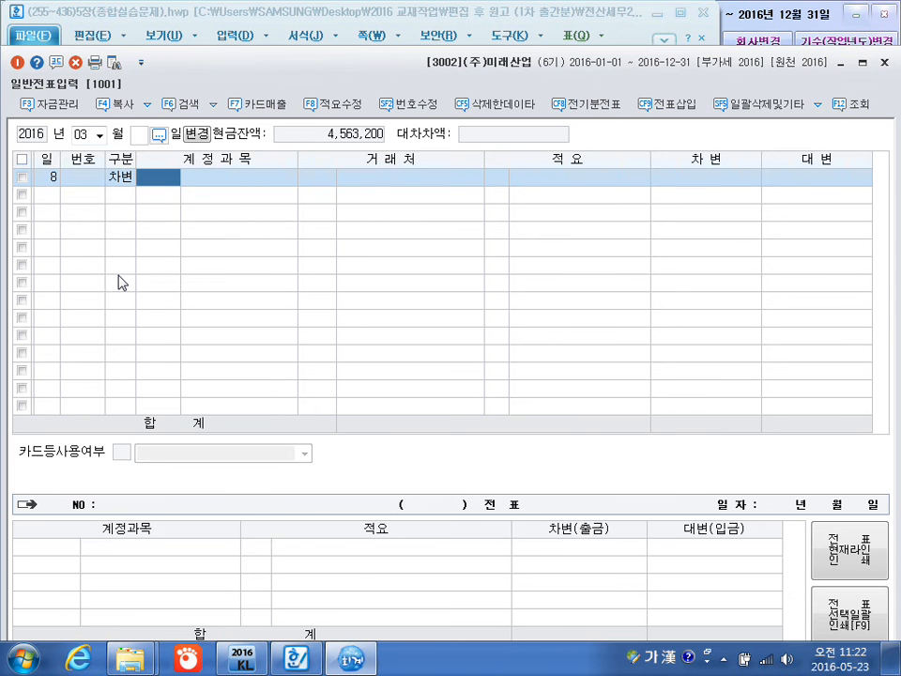
Set the March 8 debit line's account to 0511 복리후생비 and leave the customer blank.
text(511)
key(Return)
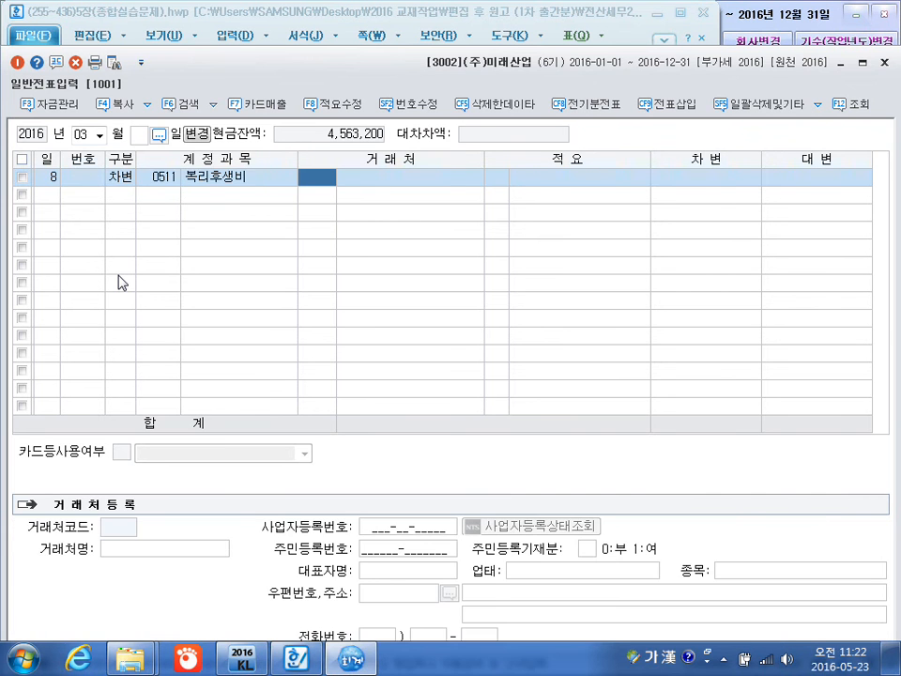
key(Return)
key(Return)
key(Return)
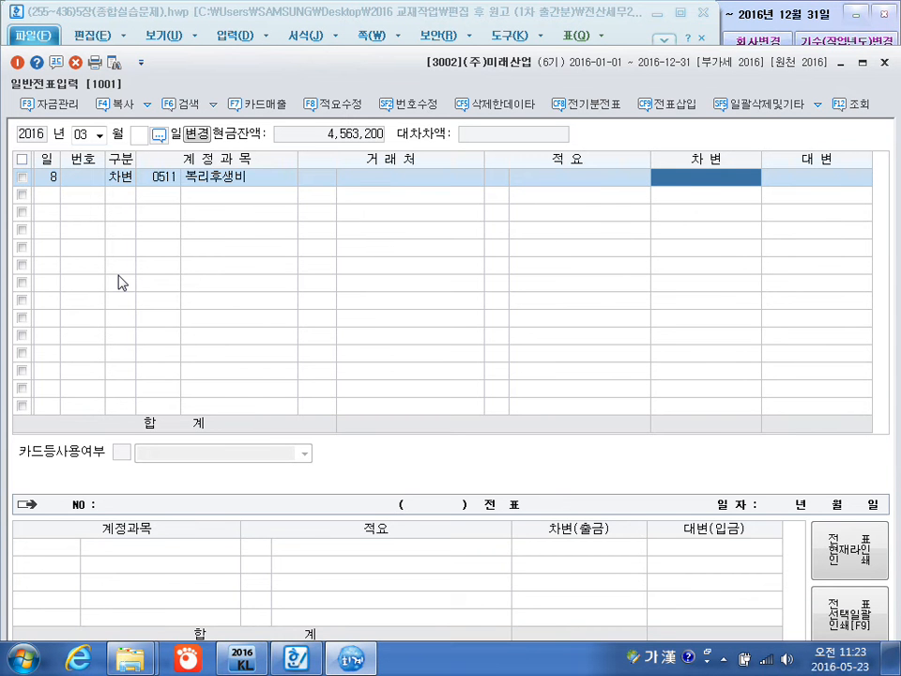
Look up 복리 for the March 8 line's account and choose 0811 복리후생비 (판매관리비).
click(159, 187)
text(복리)
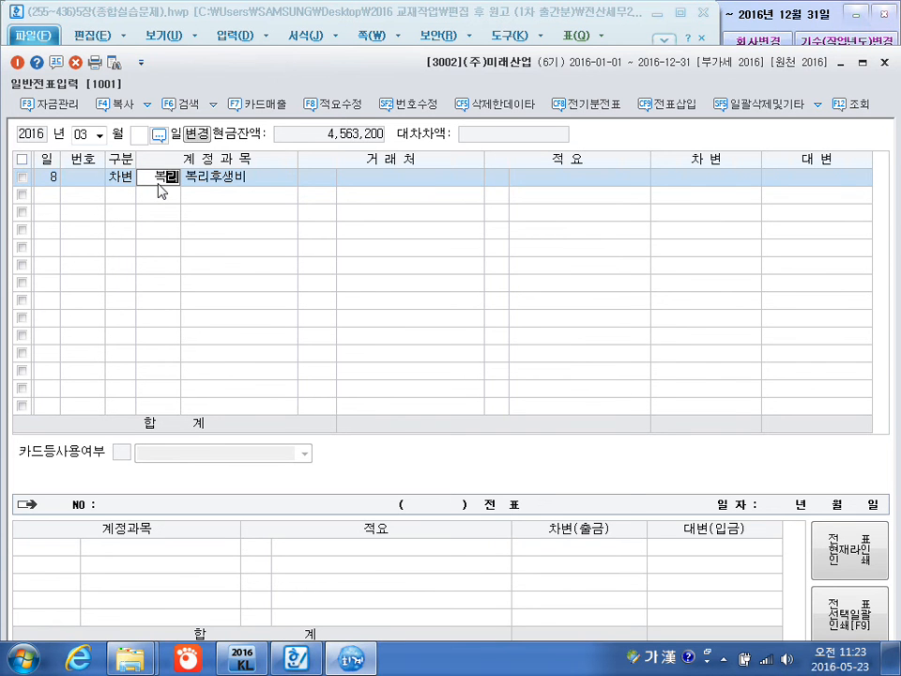
key(Return)
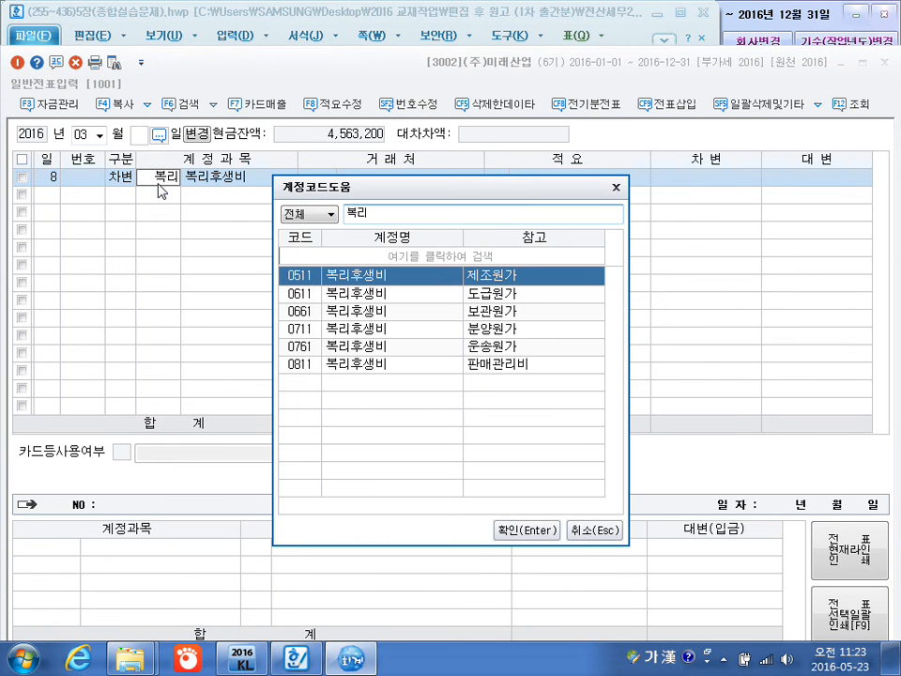
key(Down)
key(Down)
key(Down)
key(Down)
key(Return)
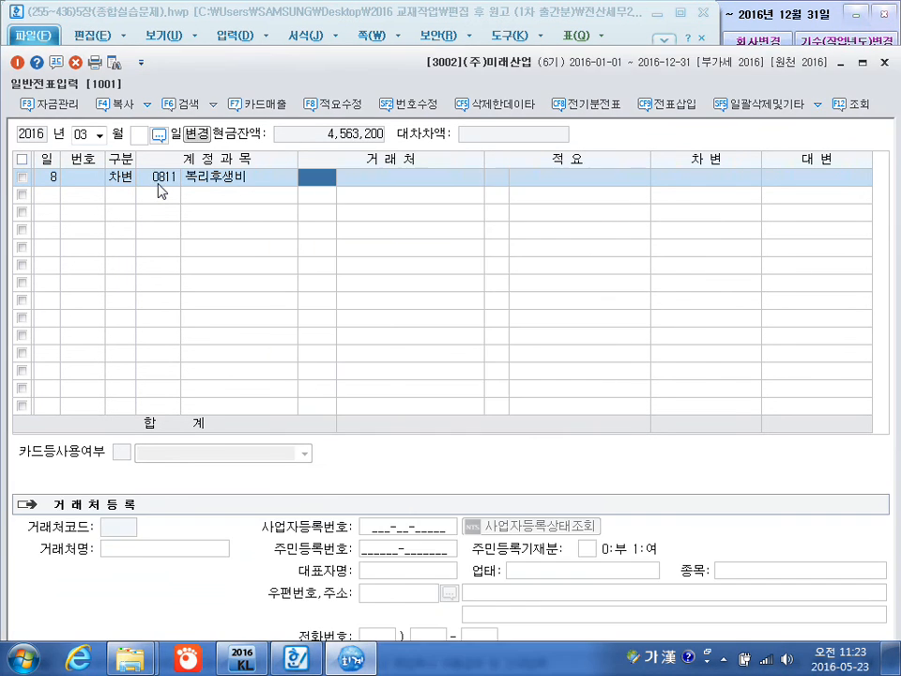
Leave the 0811 복리후생비 line's customer blank and set its debit amount to 52,000.
key(Return)
key(Return)
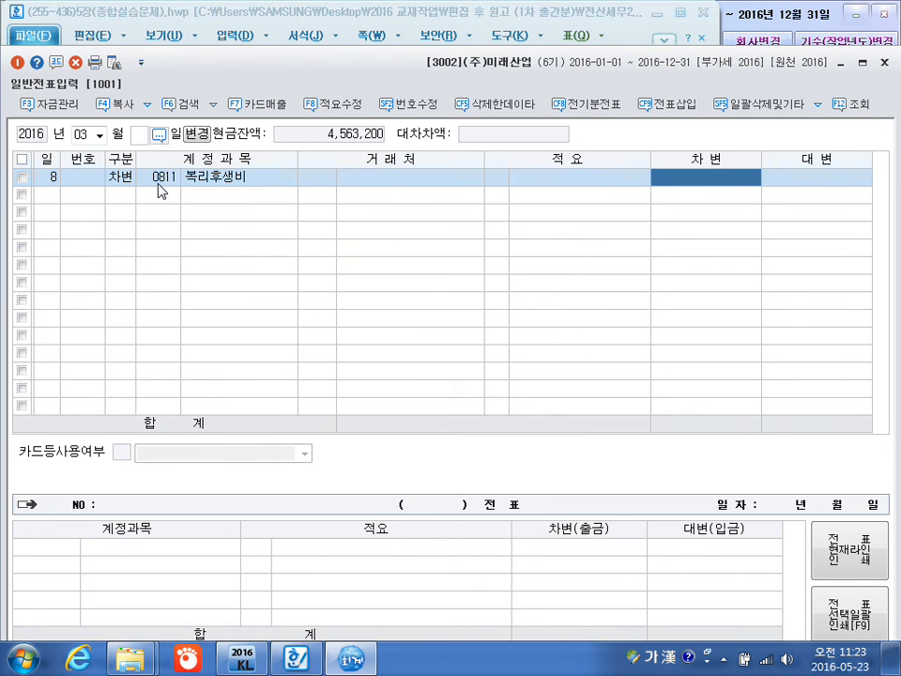
text(520000)
Add a March 8 debit line for 0511 복리후생비 (제조원가) with no customer and an amount of 45,000.
key(Return)
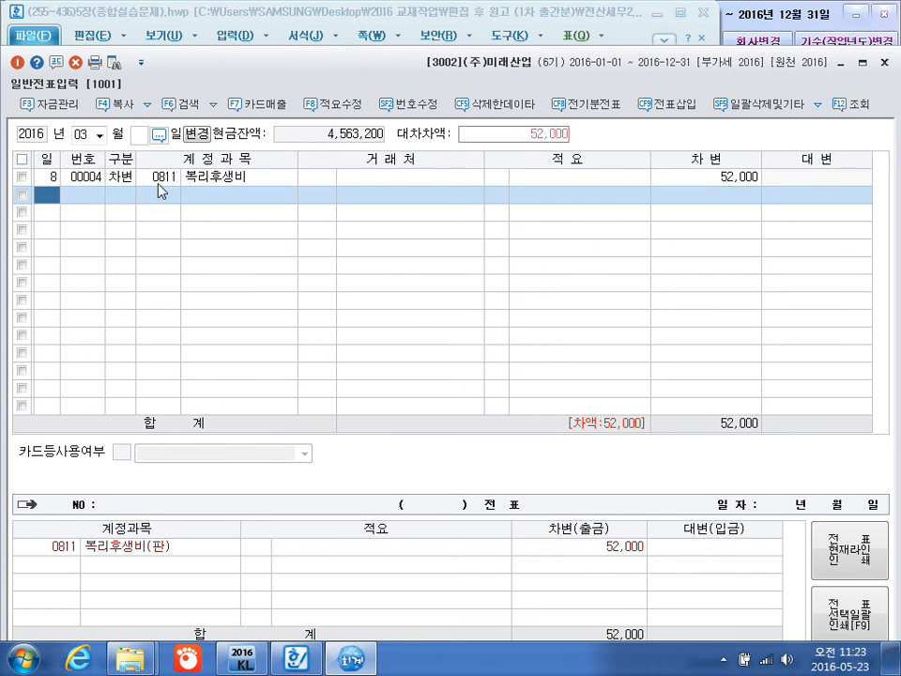
key(Return)
text(3)
key(Return)
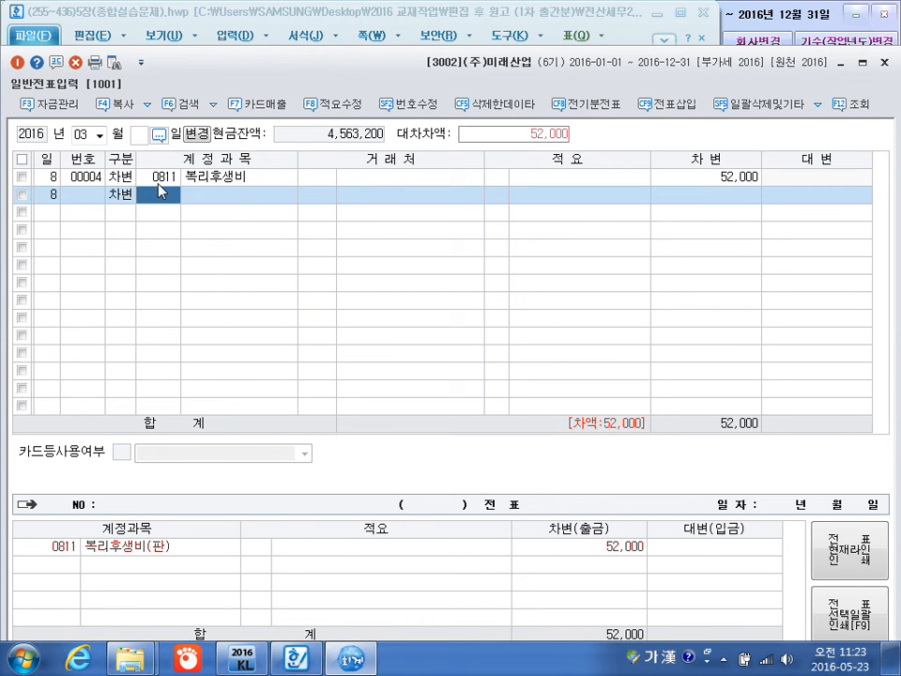
text(811)
key(Return)
key(Return)
key(Return)
key(Return)
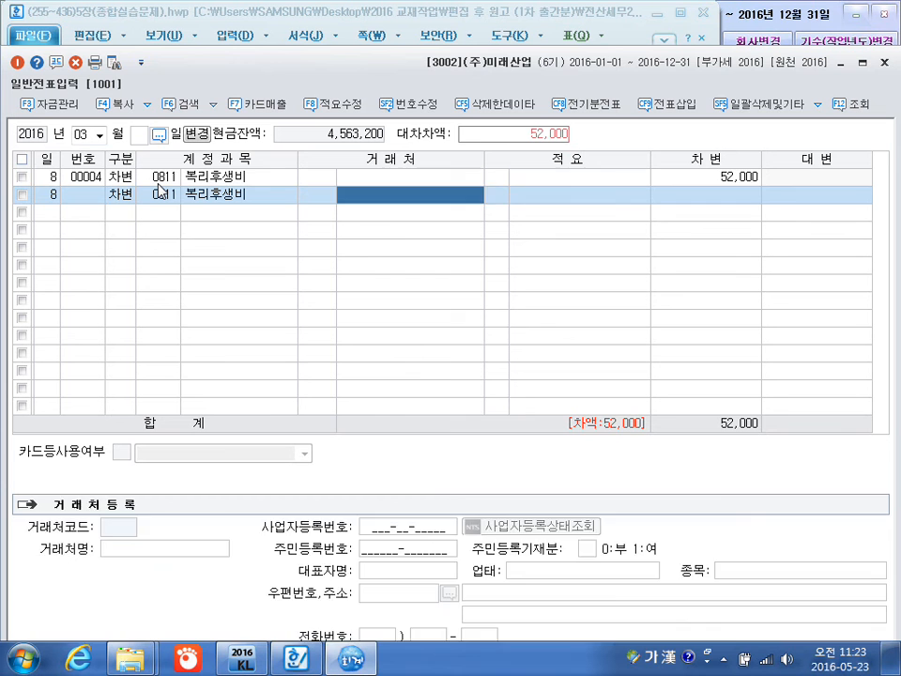
key(Return)
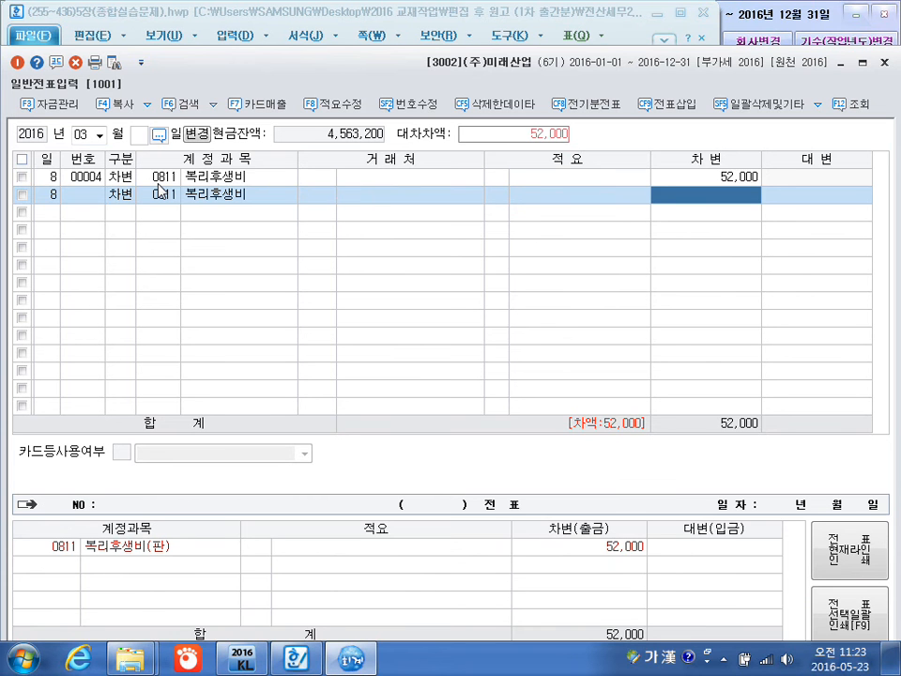
text(45000)
key(Return)
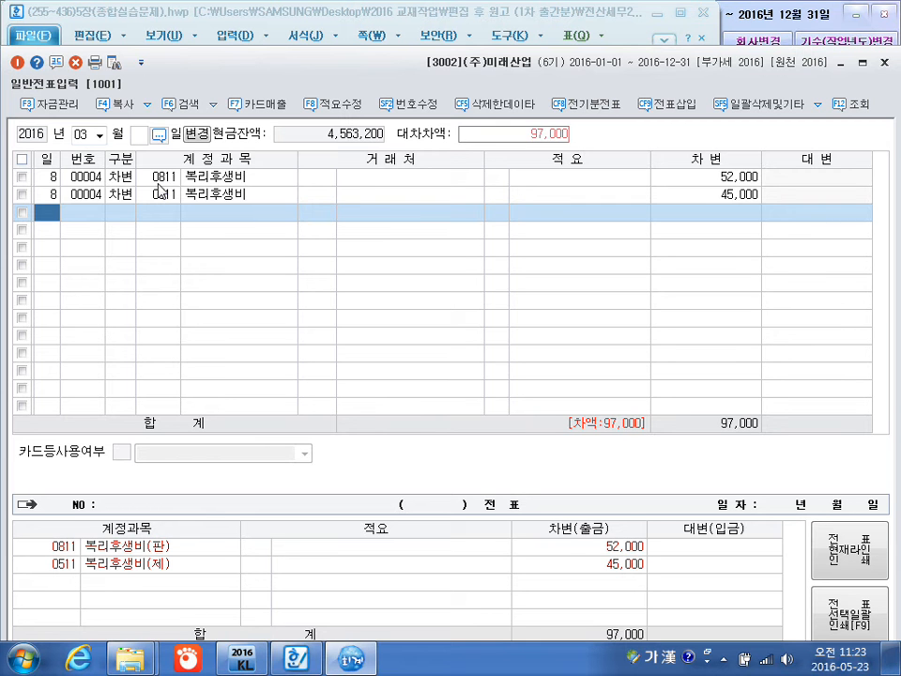
Add a March 8 debit line for 0254 예수금 with no customer and an amount of 97,000.
key(Return)
text(3)
key(Return)
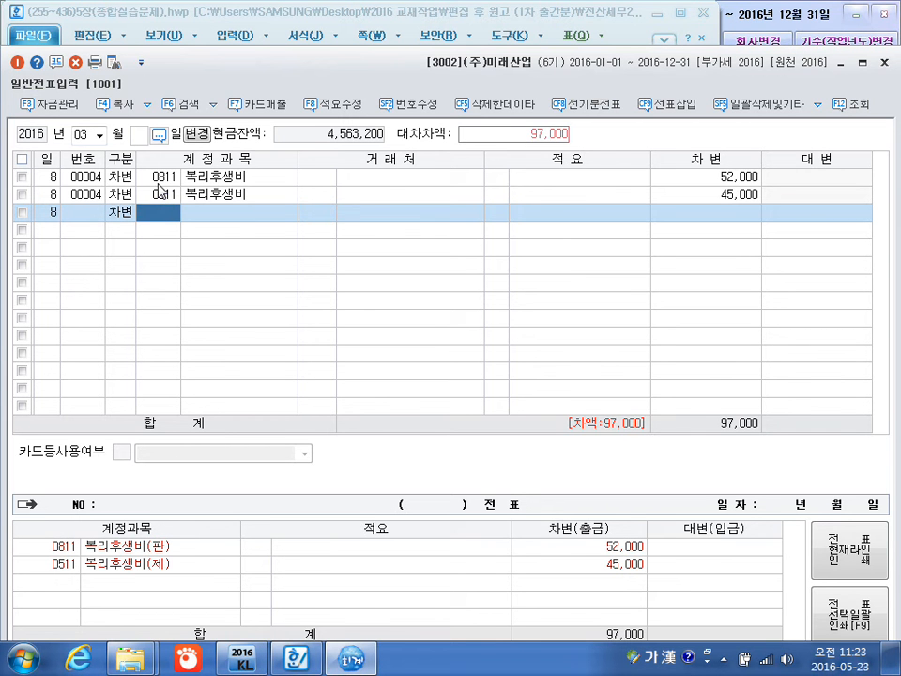
text(복)
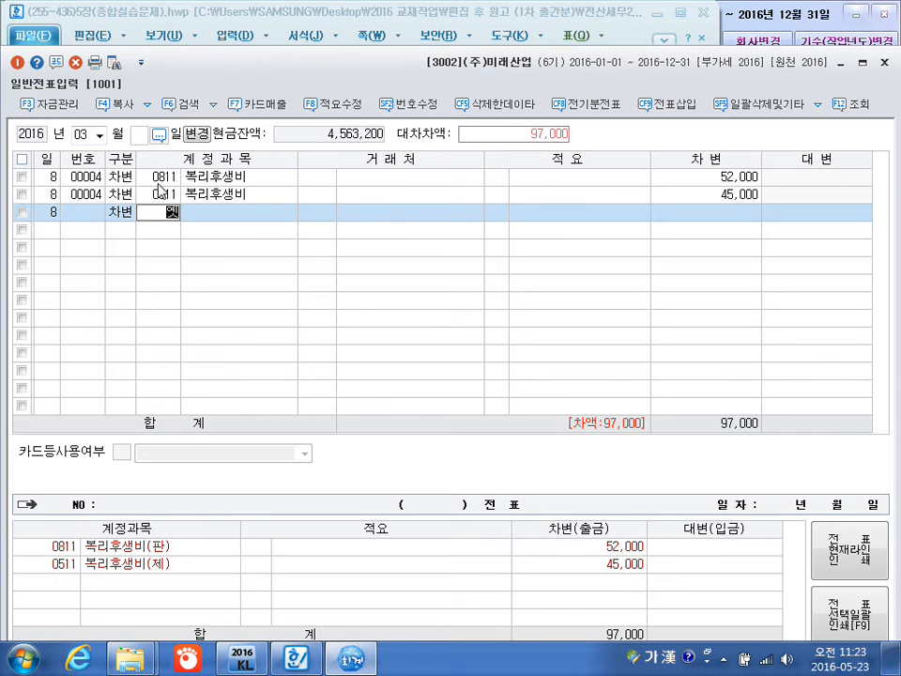
text(수금)
key(Return)
key(Return)
key(Return)
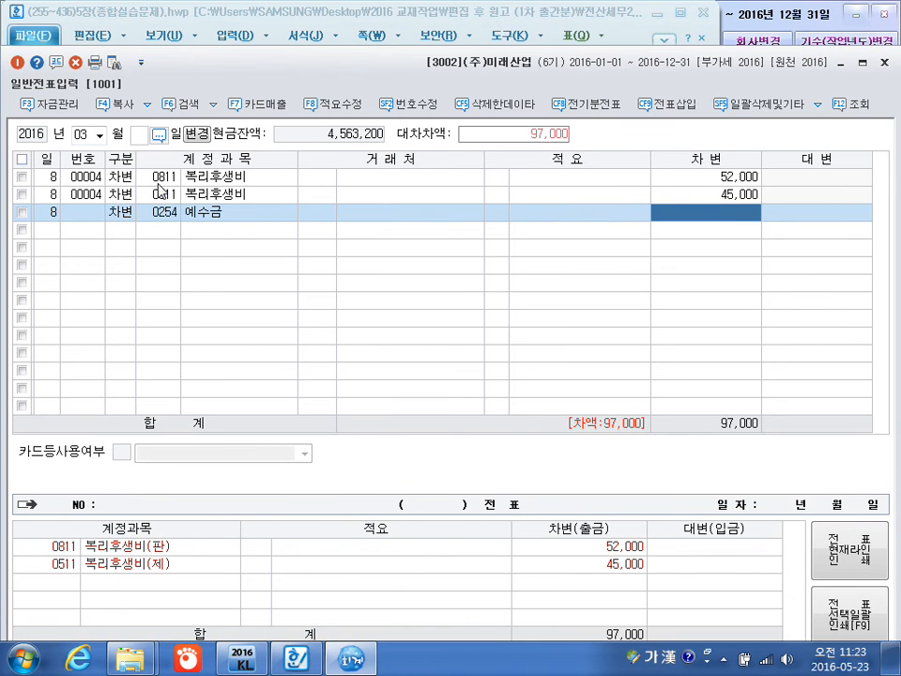
text(970000)
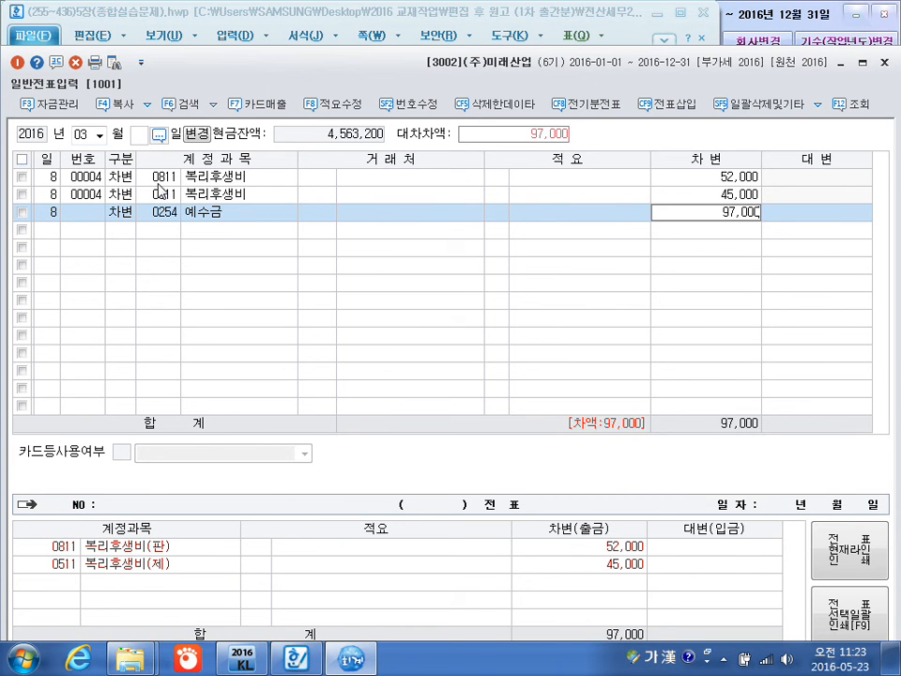
key(Return)
key(Return)
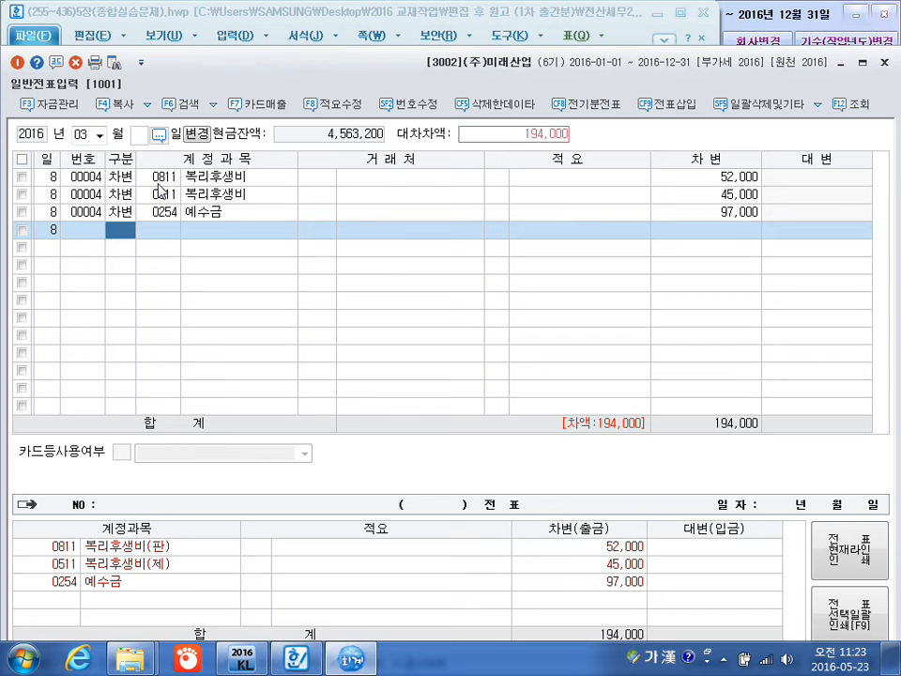
Add a second March 8 debit line for 0254 예수금 with no customer and an amount of 68,200.
text(3)
key(Return)
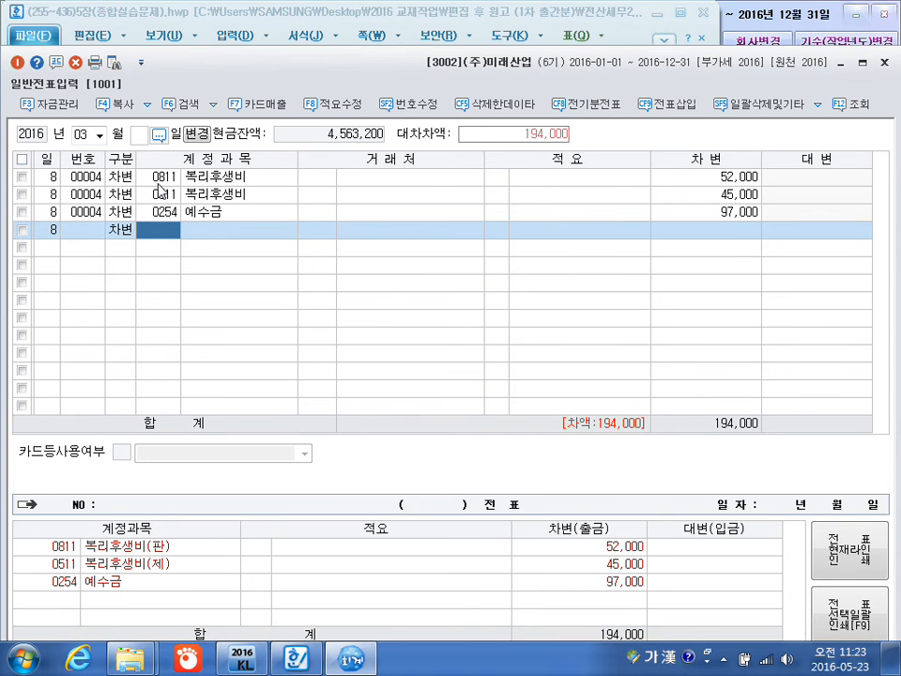
text(0254)
key(Return)
key(Return)
key(Return)
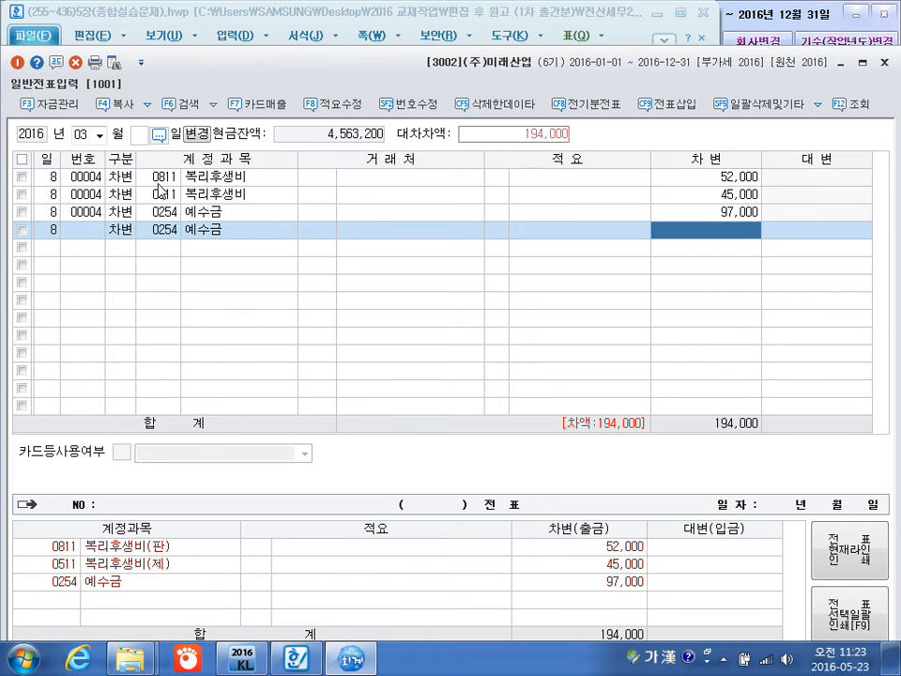
text(68200)
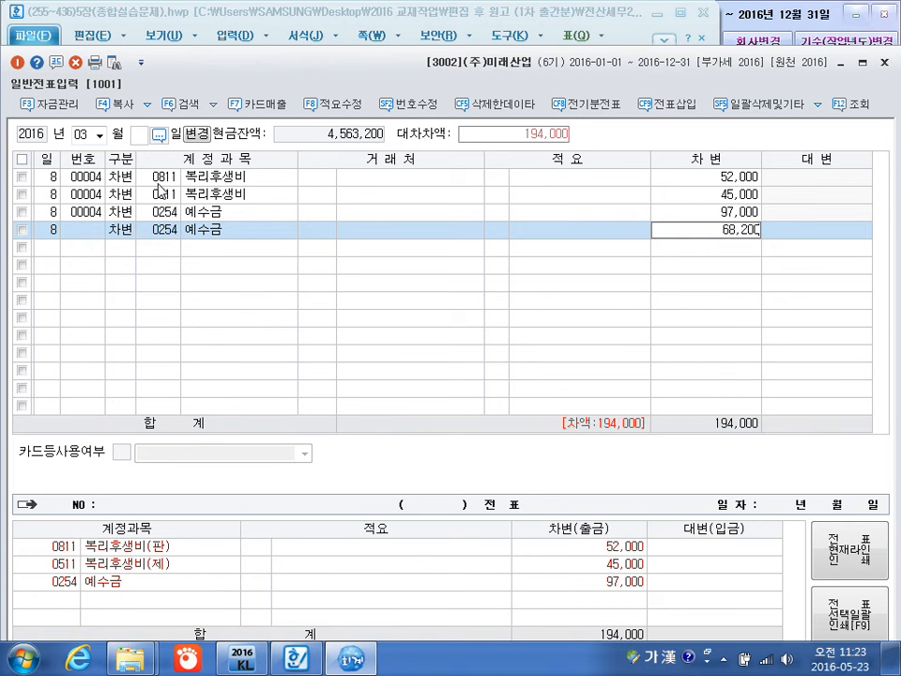
key(Return)
key(Return)
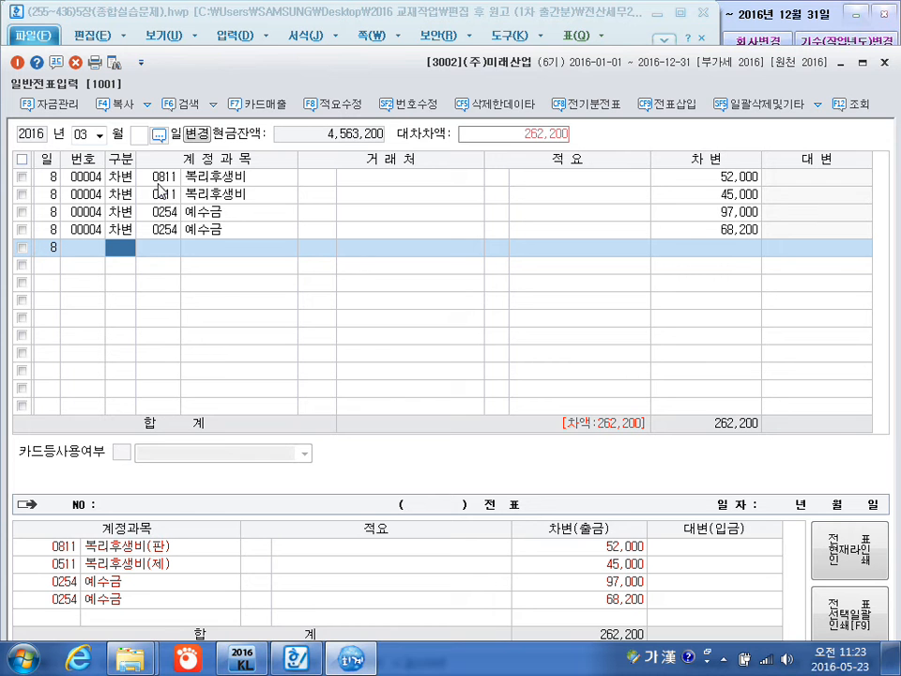
Complete the March 8 voucher with a credit line for 0101 현금, leaving the customer blank and accepting the balancing amount of 262,200.
text(4)
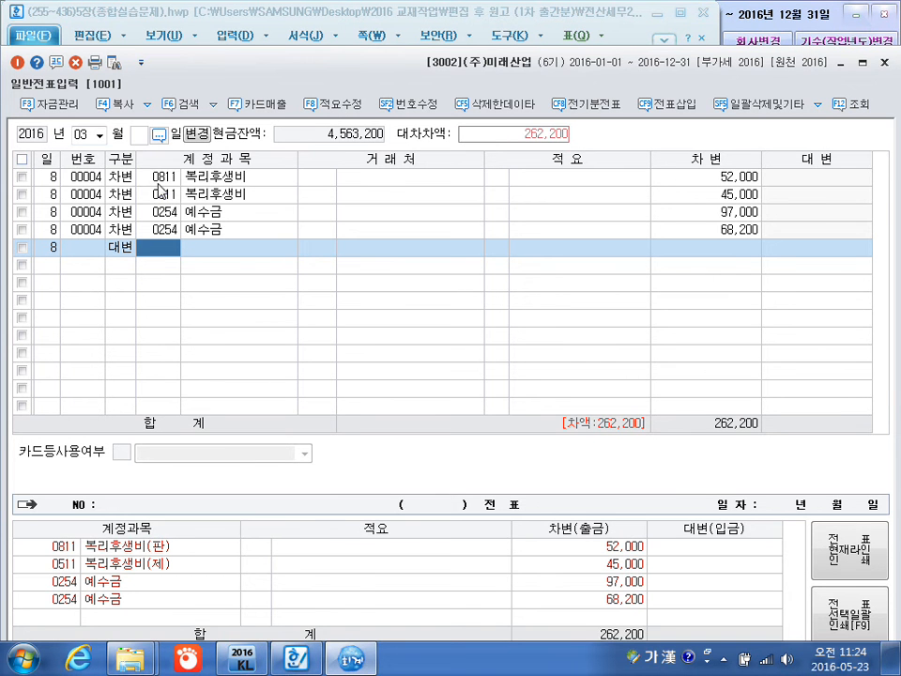
text(101)
key(Return)
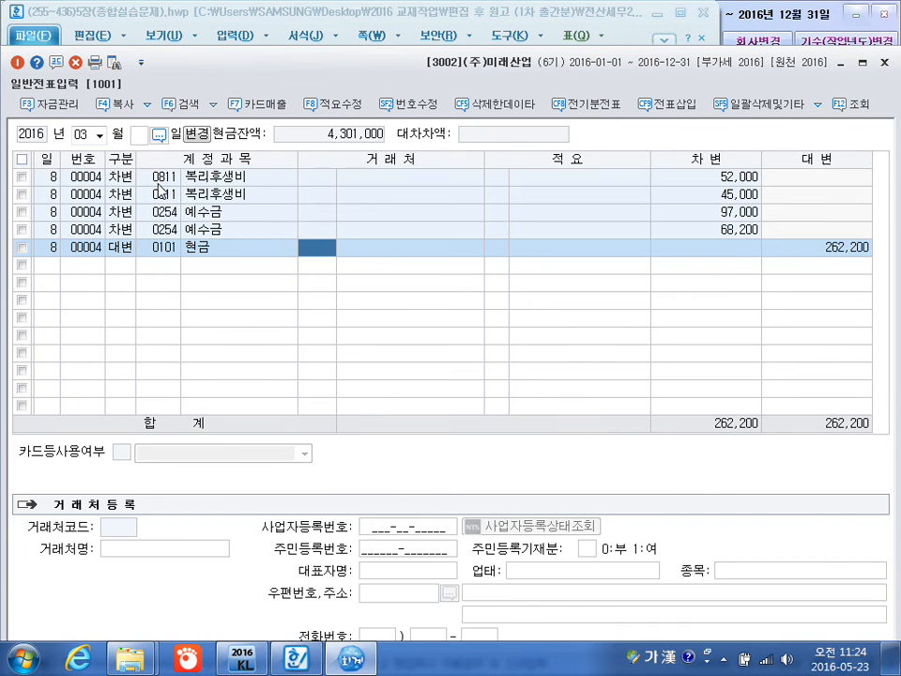
key(Return)
key(Return)
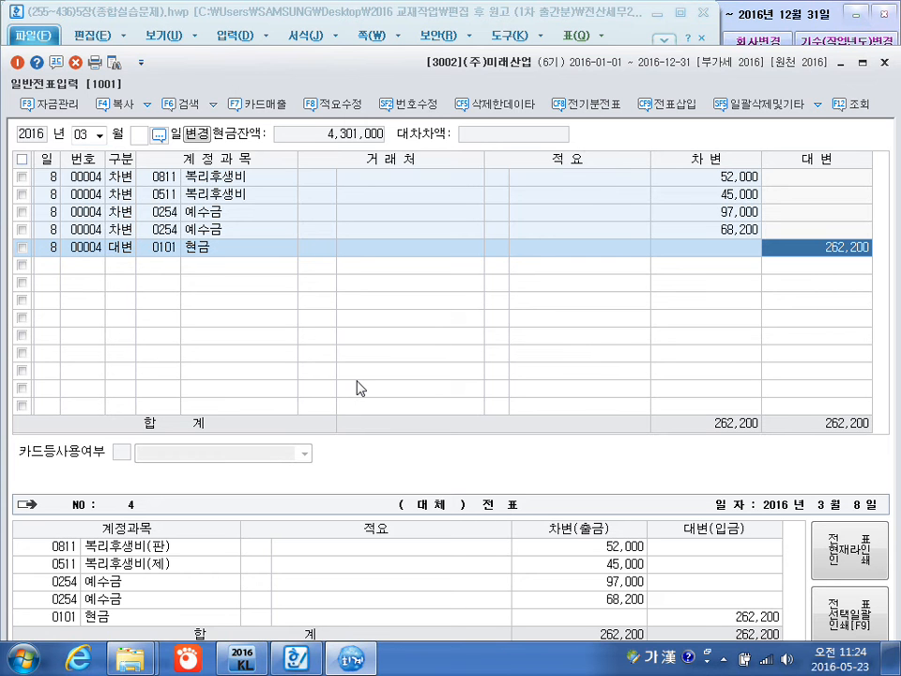
key(Return)
Add a March 10 debit line for 0254 예수금 with no customer and an amount of 197,000.
text(10)
key(Return)
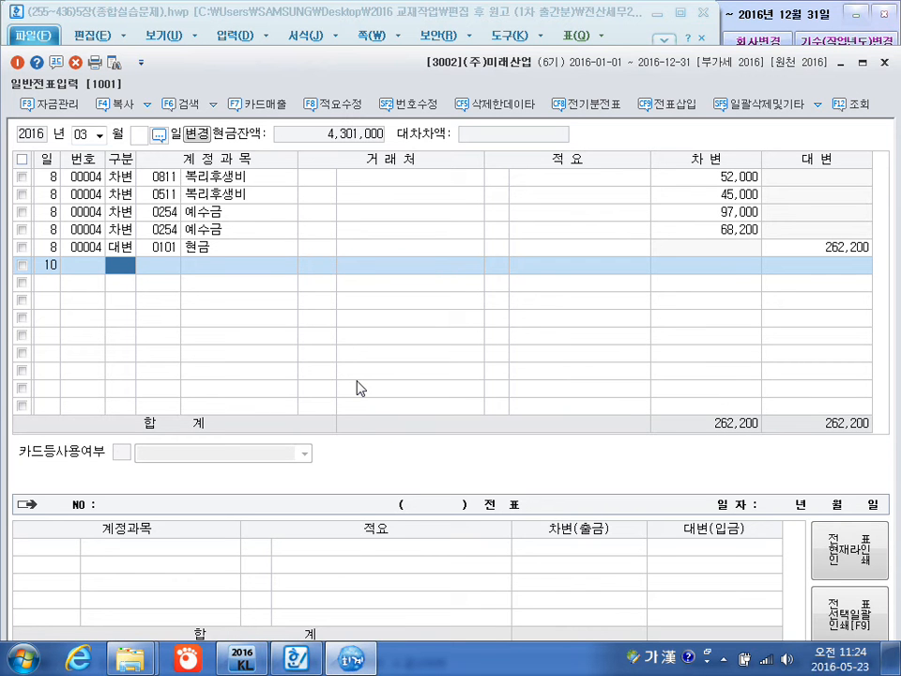
text(3)
key(Return)
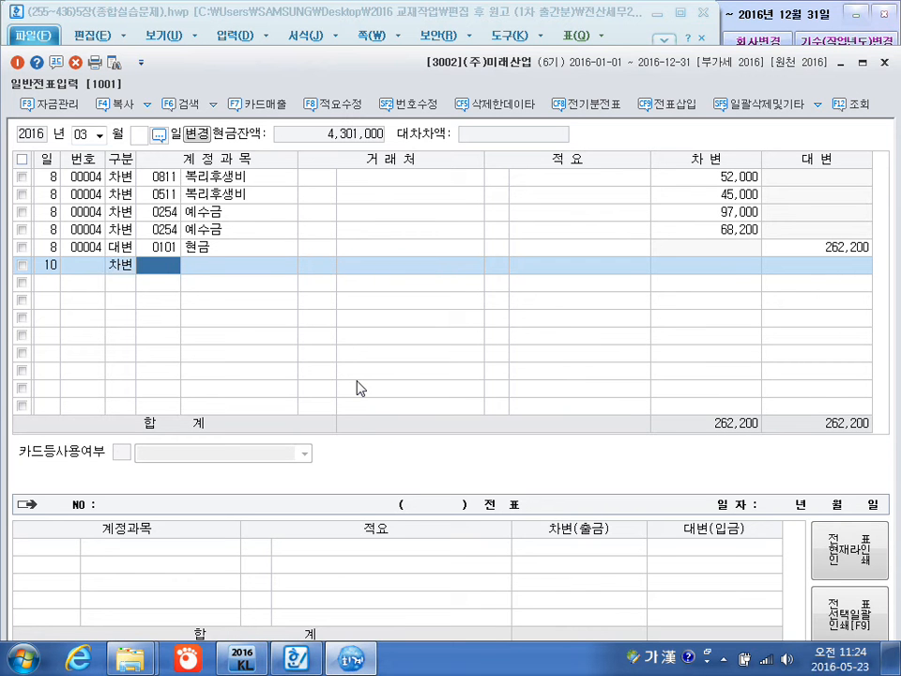
text(0254)
key(Return)
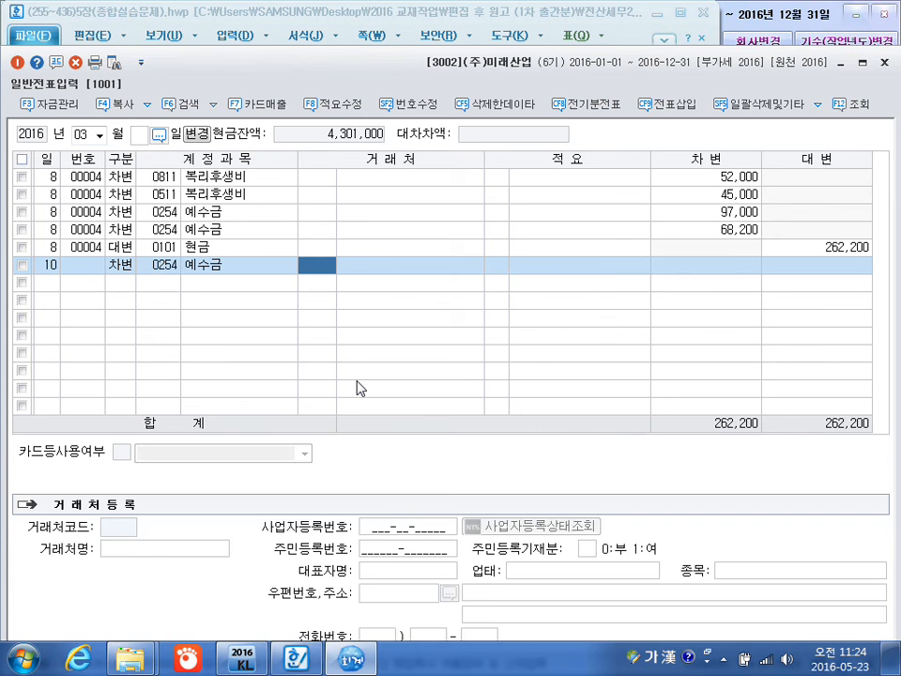
key(Return)
key(Return)
key(Return)
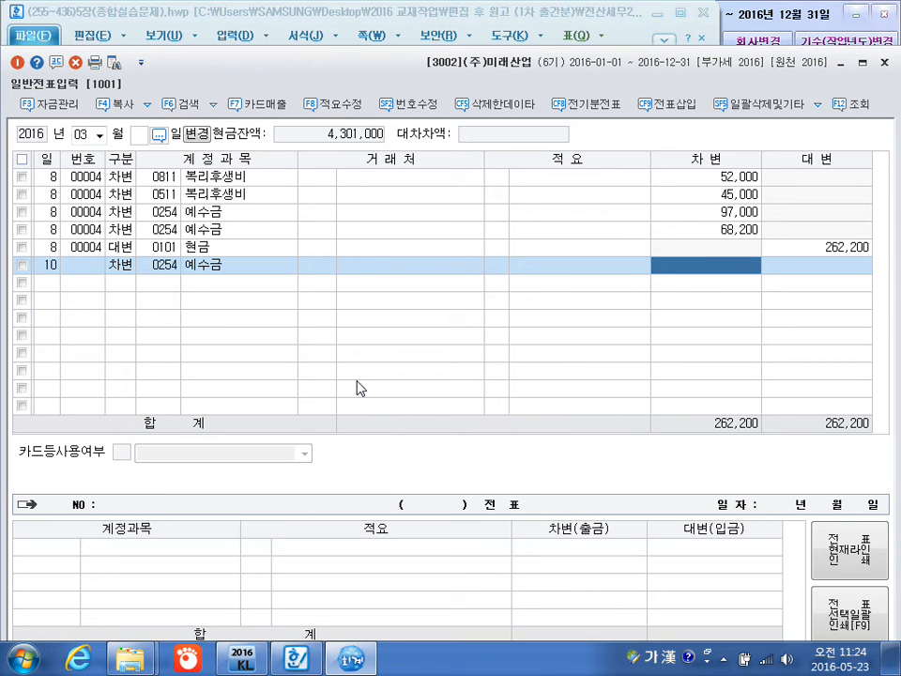
text(1970000)
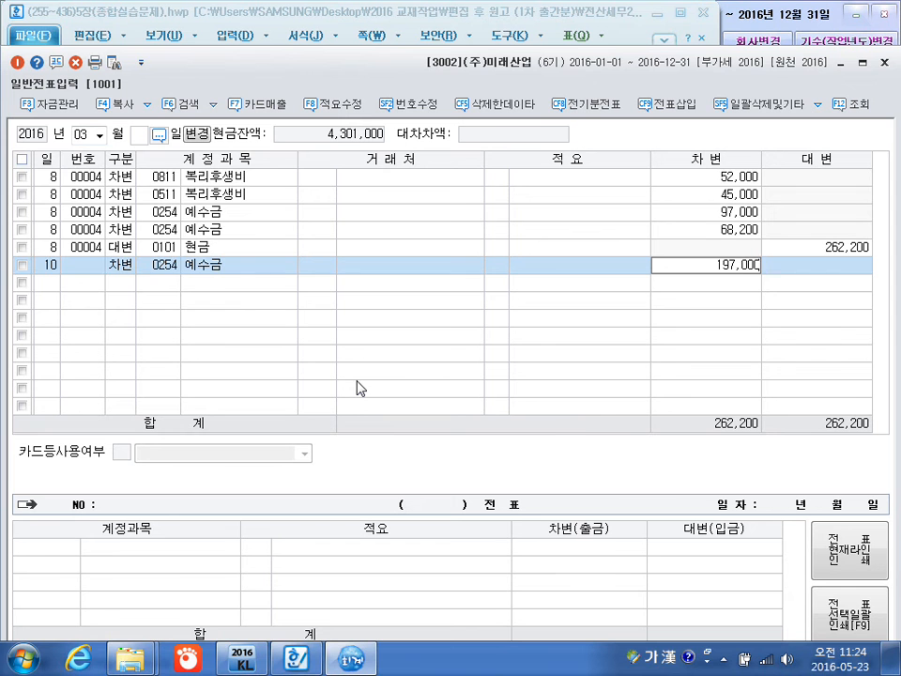
key(Return)
Add a March 10 debit line for 0517 세금과공과 (제조원가) with no customer and an amount of 104,000.
key(Return)
text(3)
key(Return)
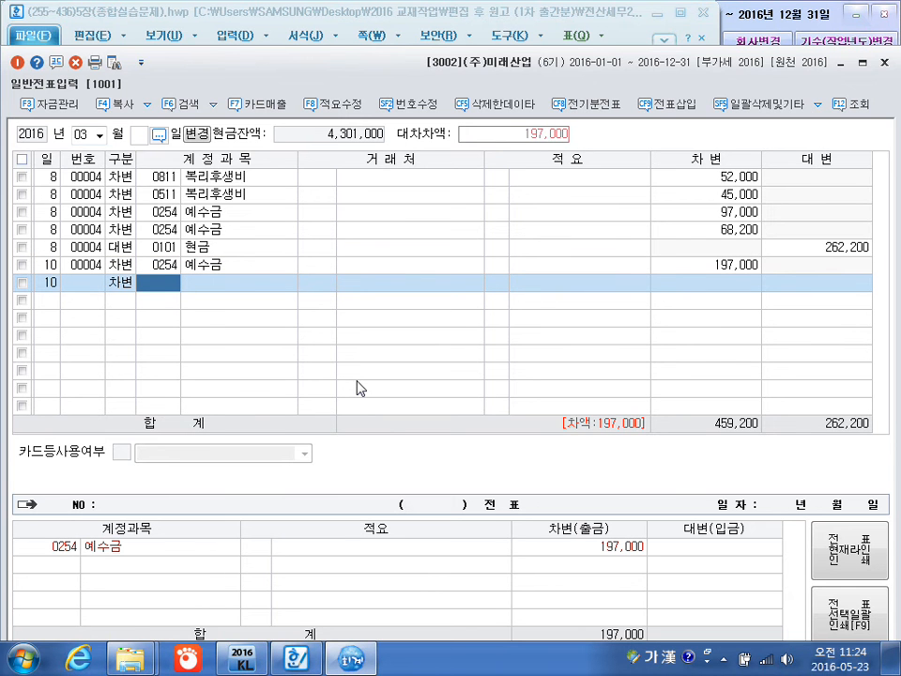
text(세금)
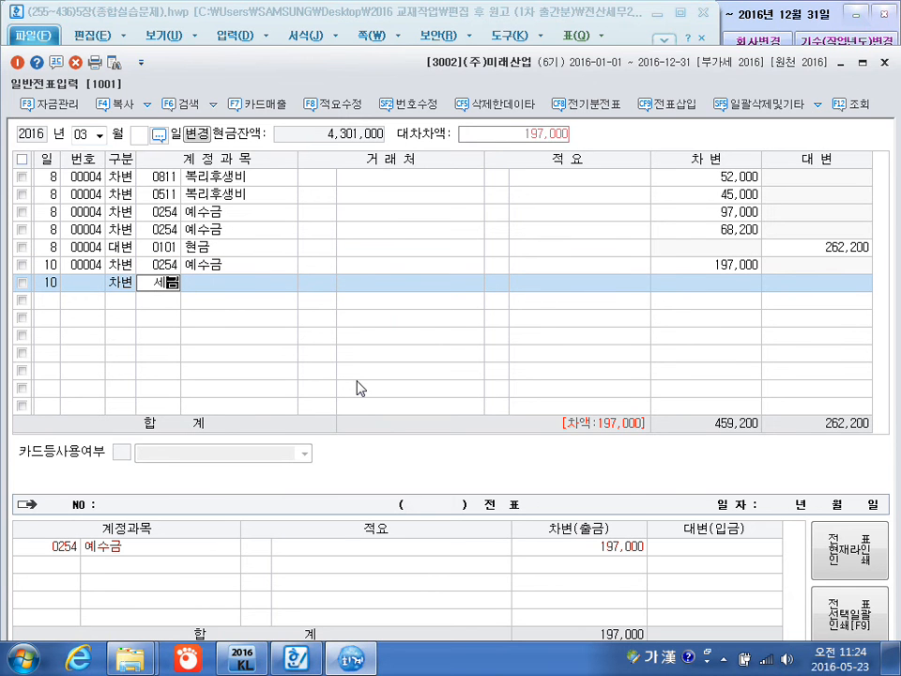
key(Return)
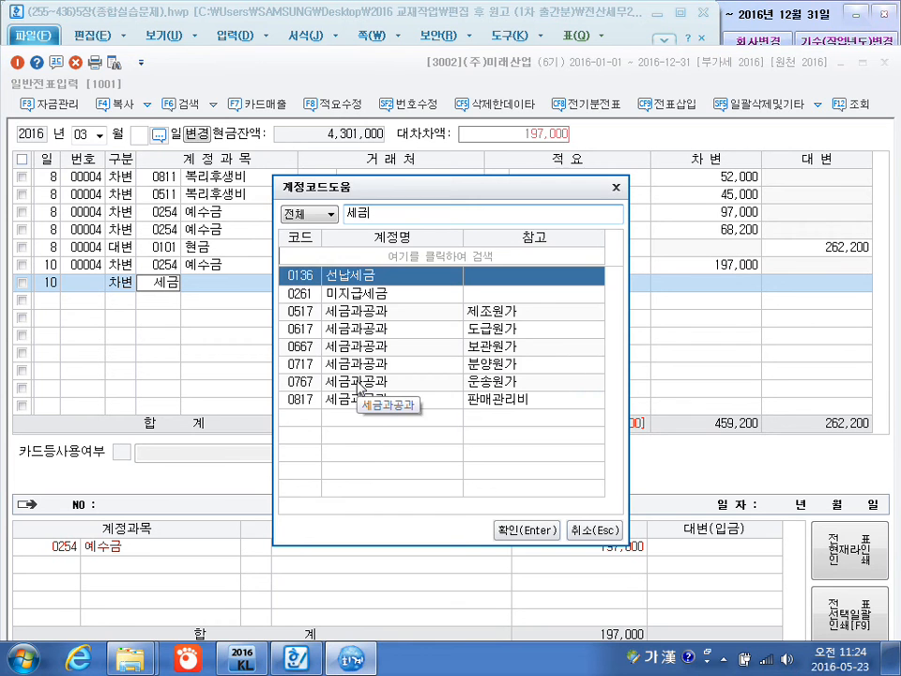
key(Down)
key(Down)
key(Return)
key(Return)
key(Return)
key(Return)
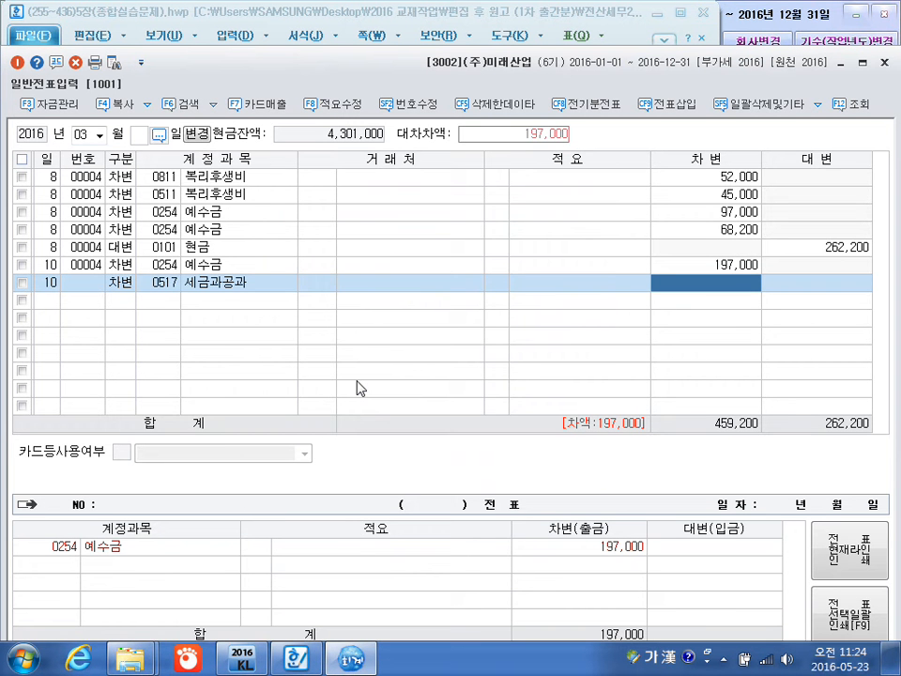
text(104000)
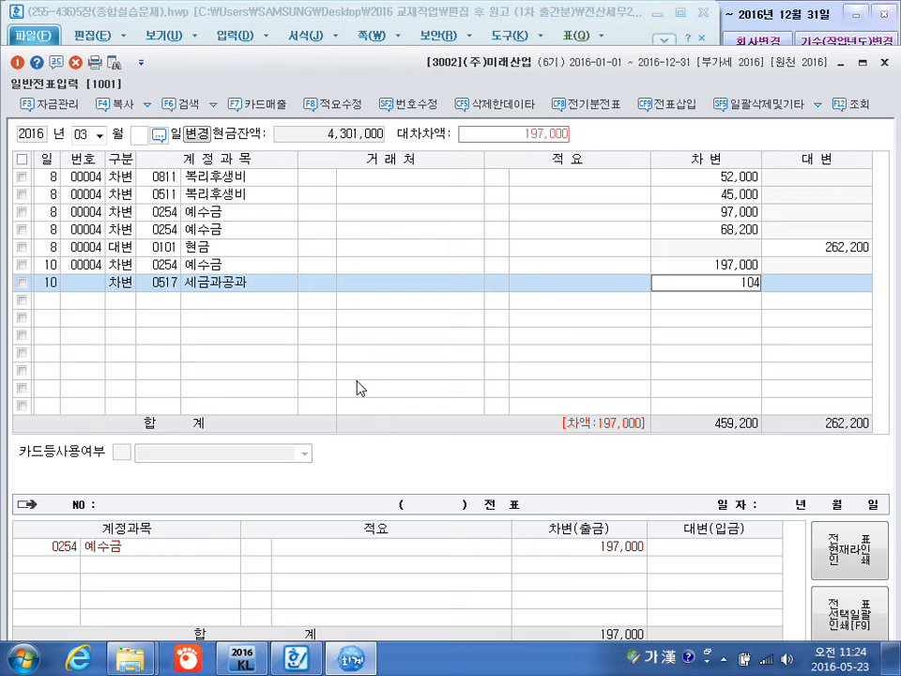
key(Return)
Add a second March 10 debit line for 0517 세금과공과 with no customer and an amount of 93,000.
key(Return)
key(Return)
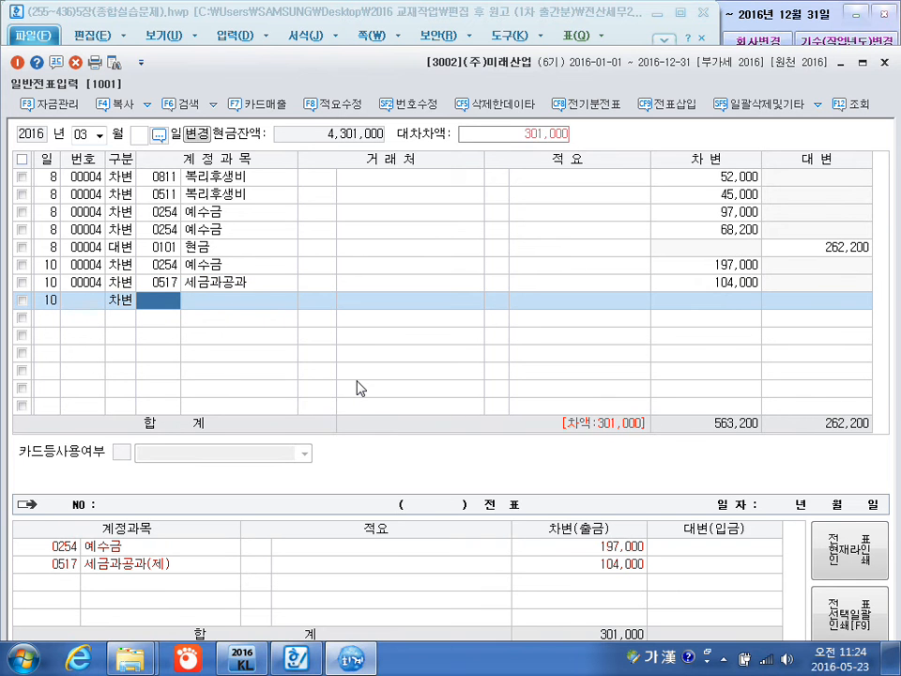
text(517)
key(Return)
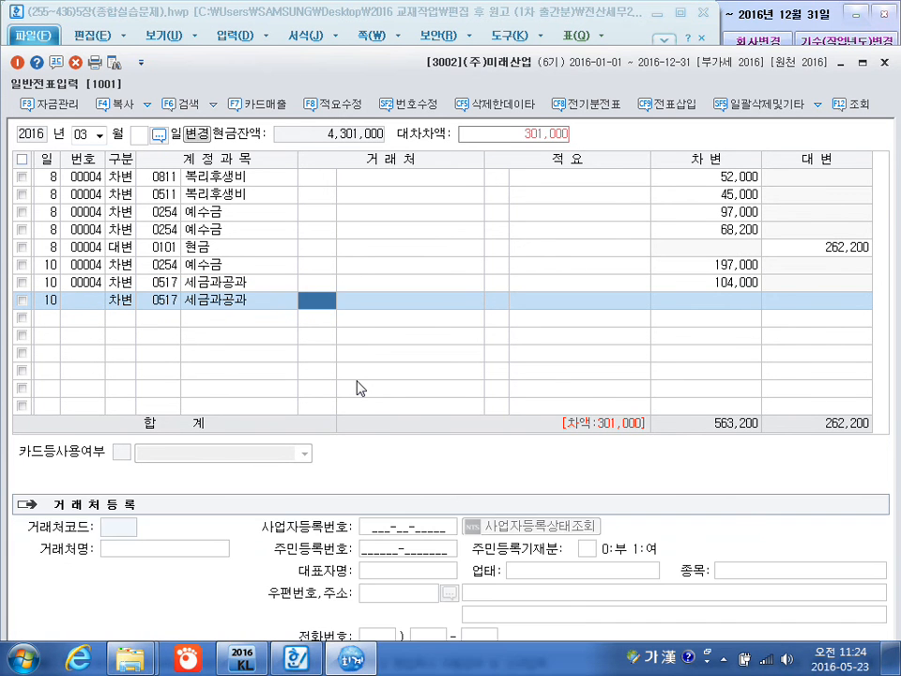
key(Return)
key(Return)
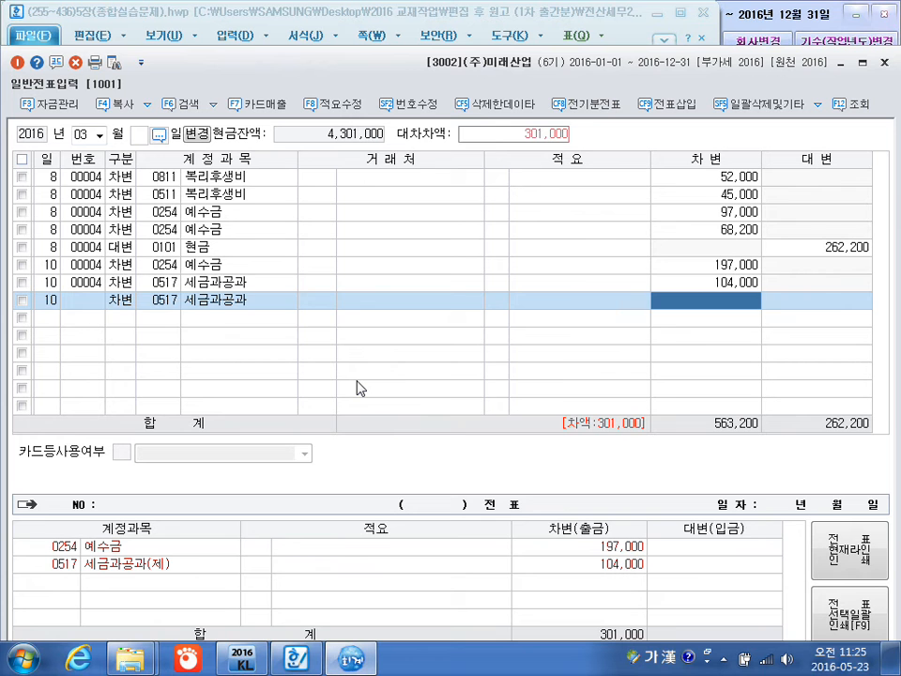
text(930000)
key(Return)
Add a March 10 credit line for 0101 현금, leaving the customer blank and accepting the balancing amount of 394,000.
key(Return)
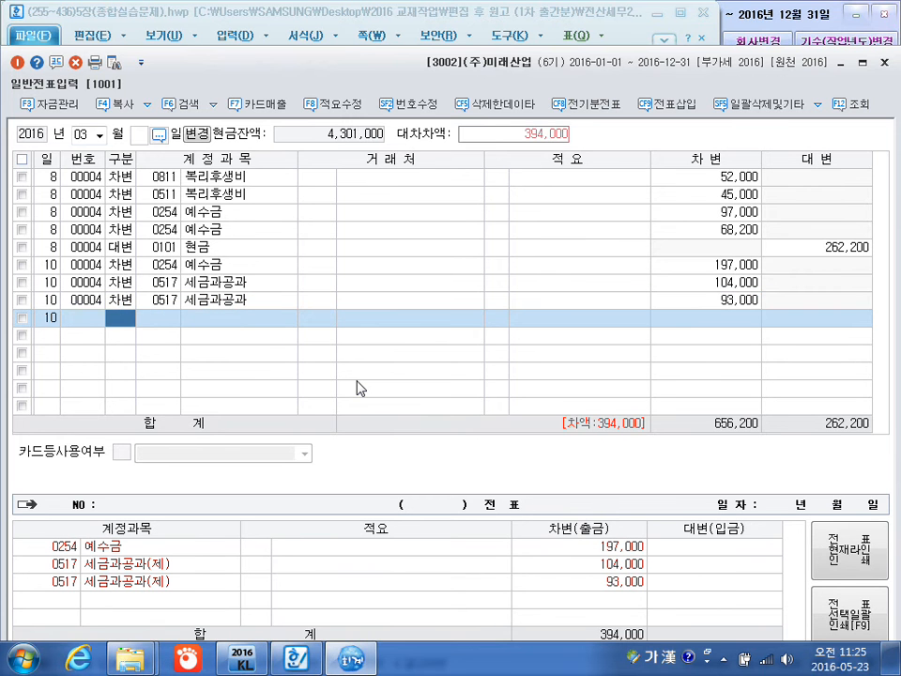
text(4)
key(Return)
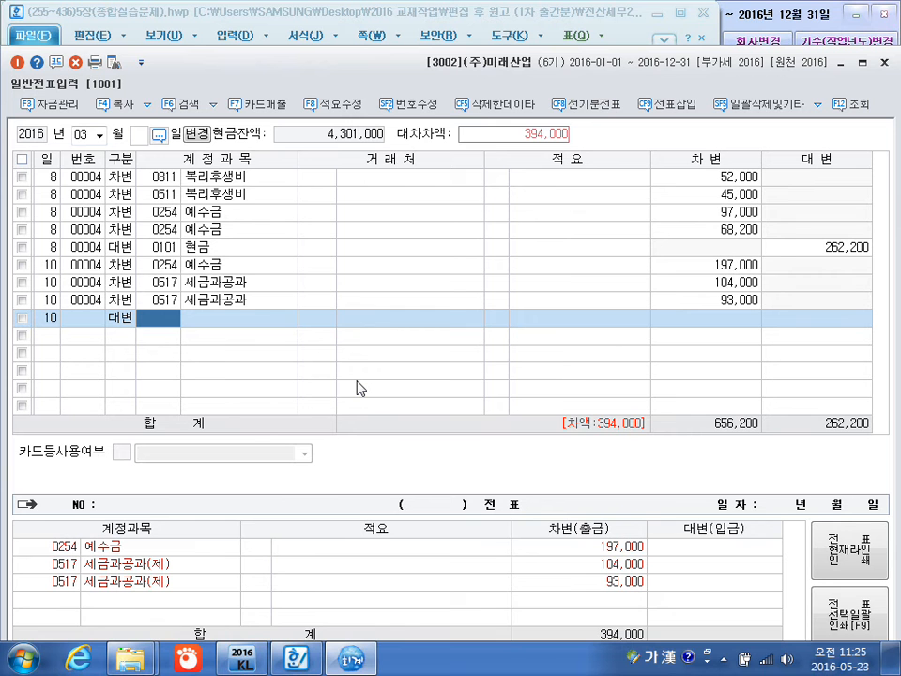
text(101)
key(Return)
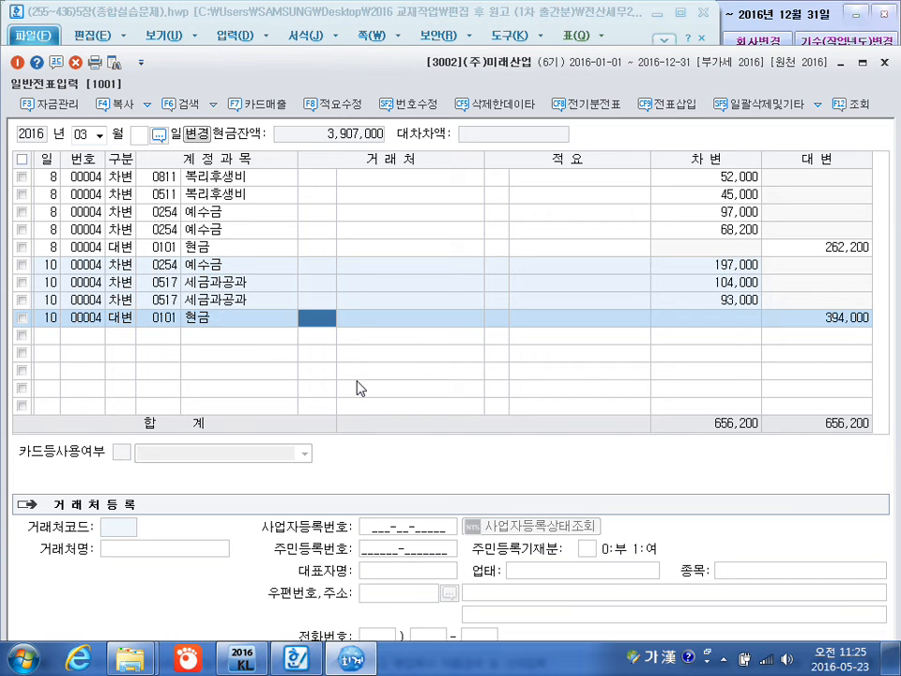
key(Return)
key(Return)
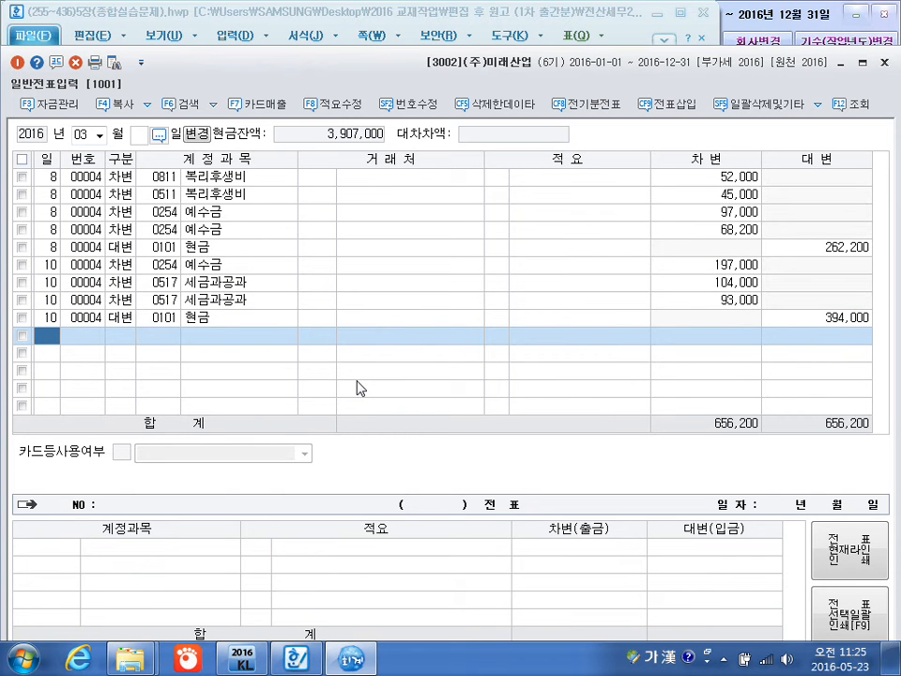
Start a new voucher line dated March 11.
text(11)
key(Return)
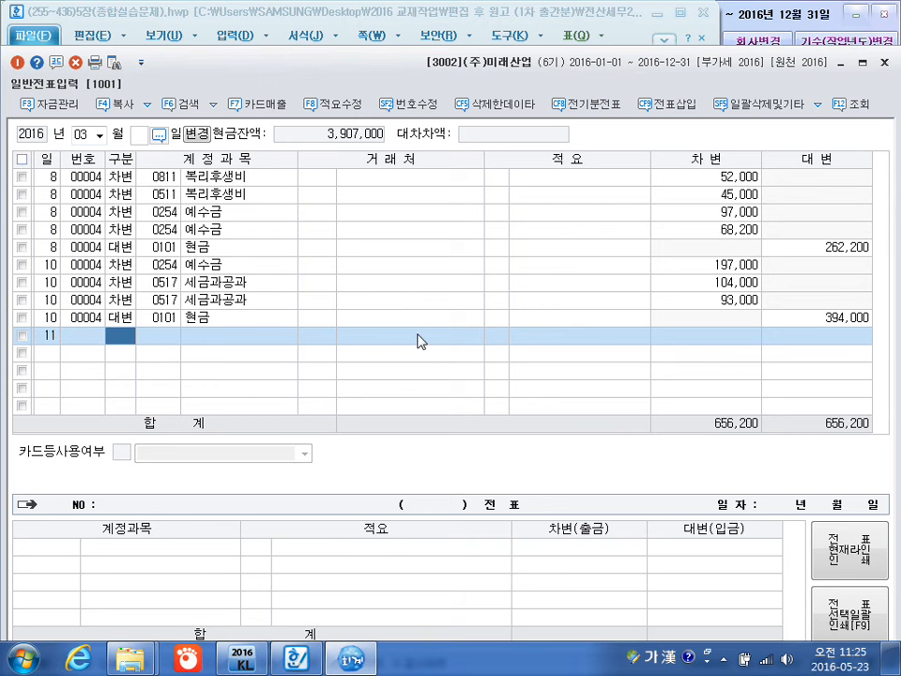
Search the program's menus for 시산 and open the 합계잔액시산표 report.
key(ctrl+Return)
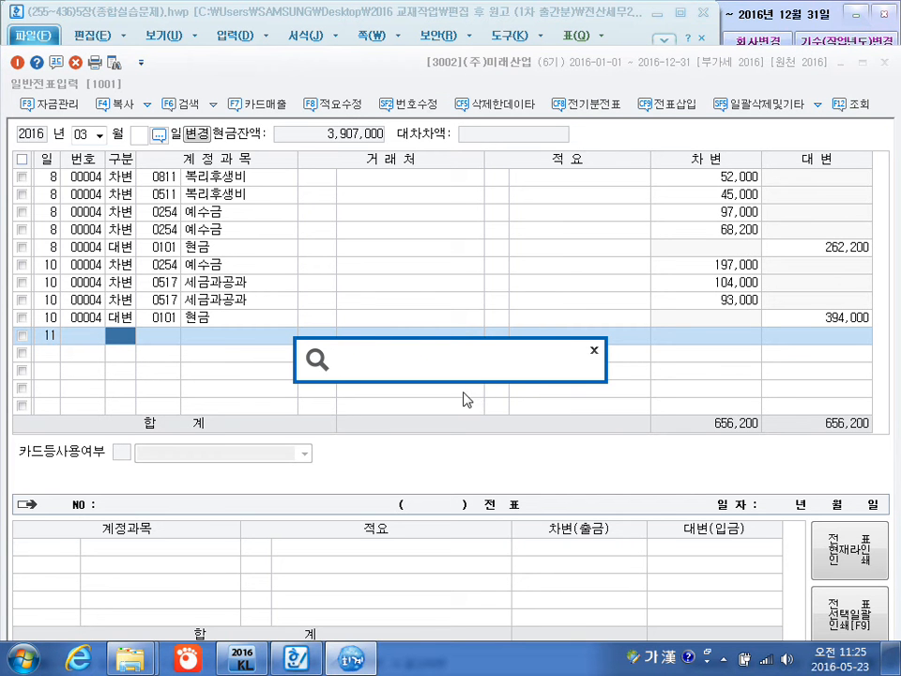
text(싯)
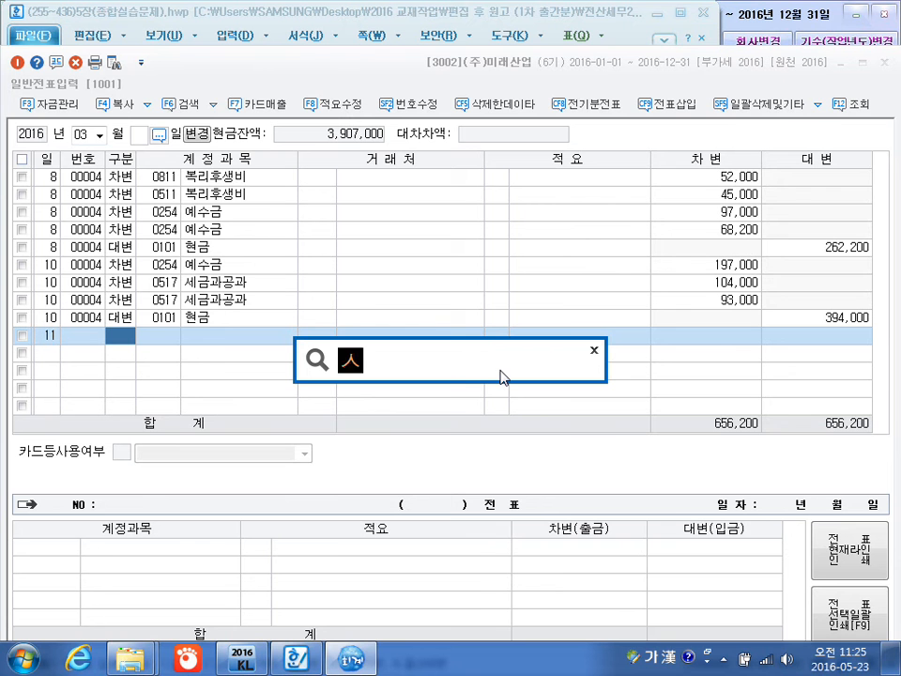
text(산)
key(Return)
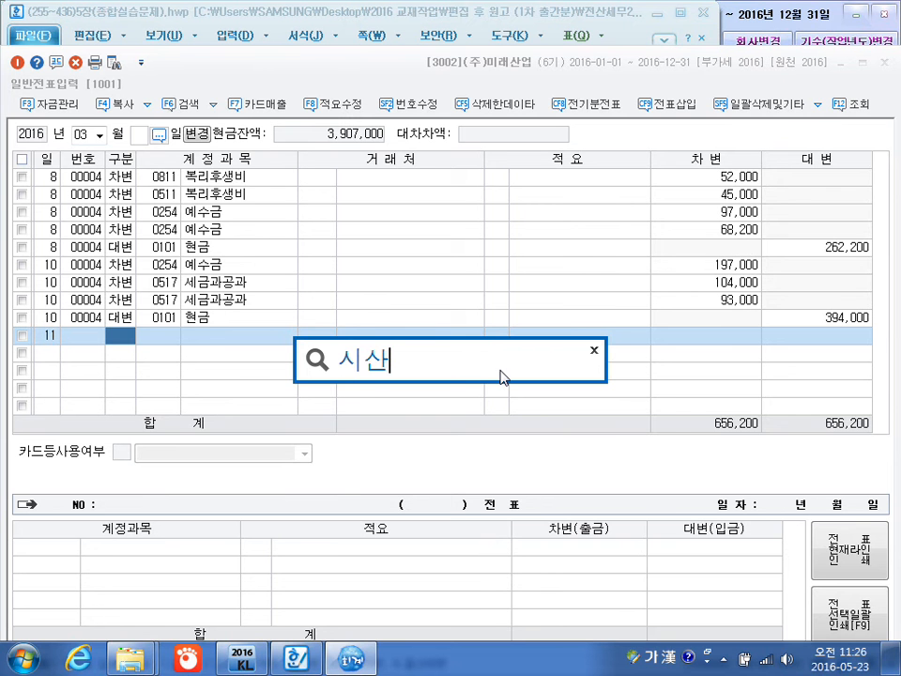
key(Down)
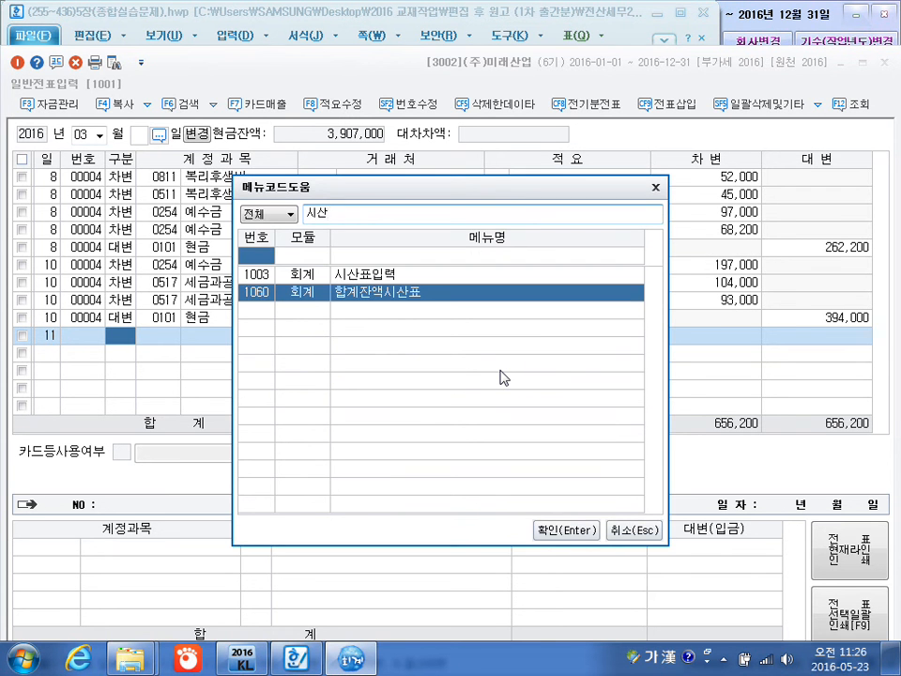
key(Return)
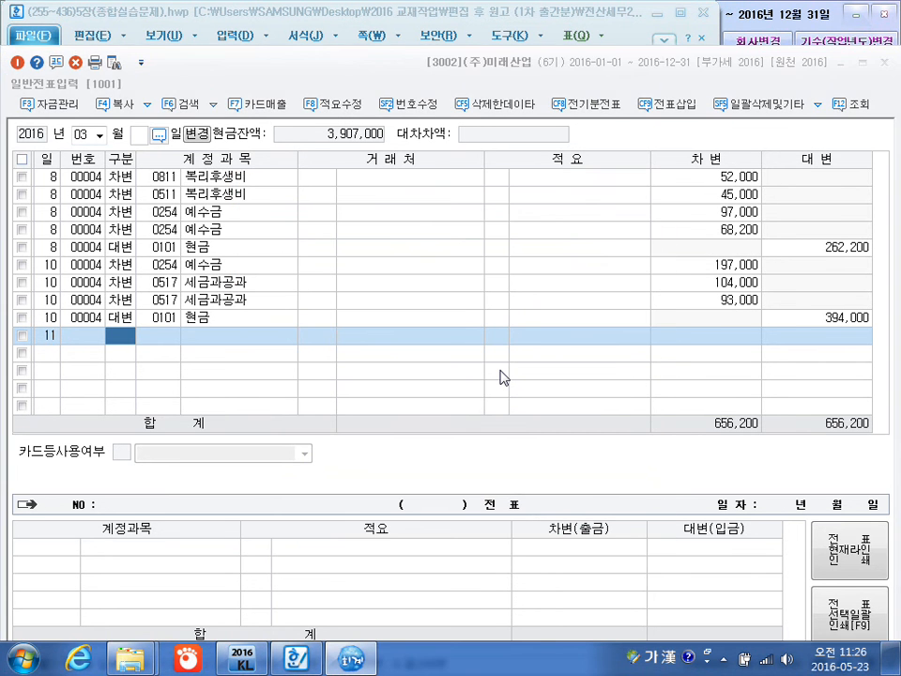
Query the trial balance as of December 31, check the 퇴직급여충당부채 balance, and close the report.
text(1231)
key(Return)
scroll(502, 369, down, 9)
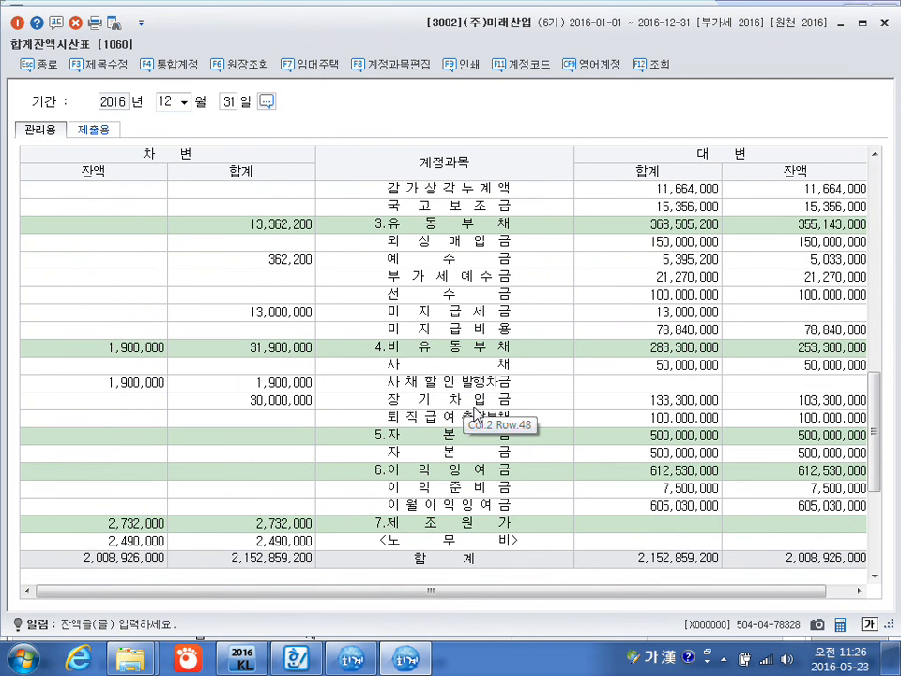
click(772, 418)
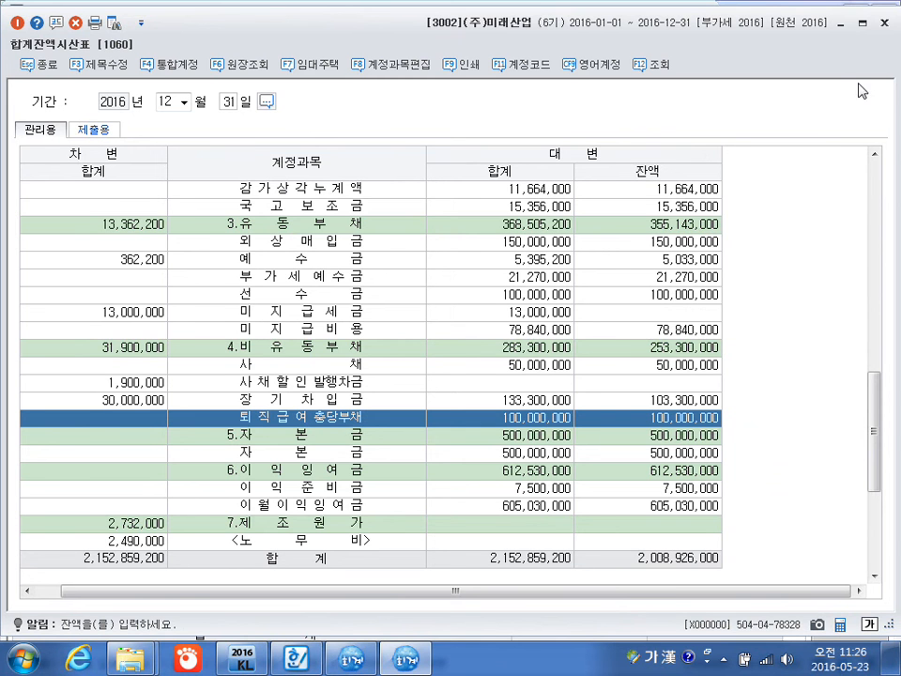
click(884, 23)
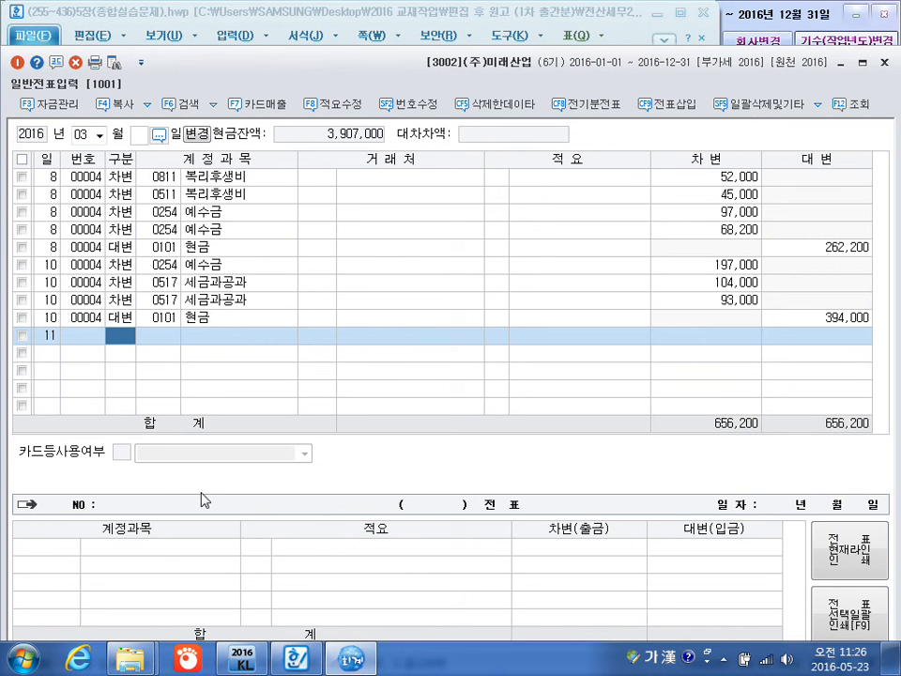
Add a March 11 debit line for 0295 퇴직급여충당부채 with no customer and an amount of 4,200,000.
text(3)
key(Return)
text(0295)
key(Return)
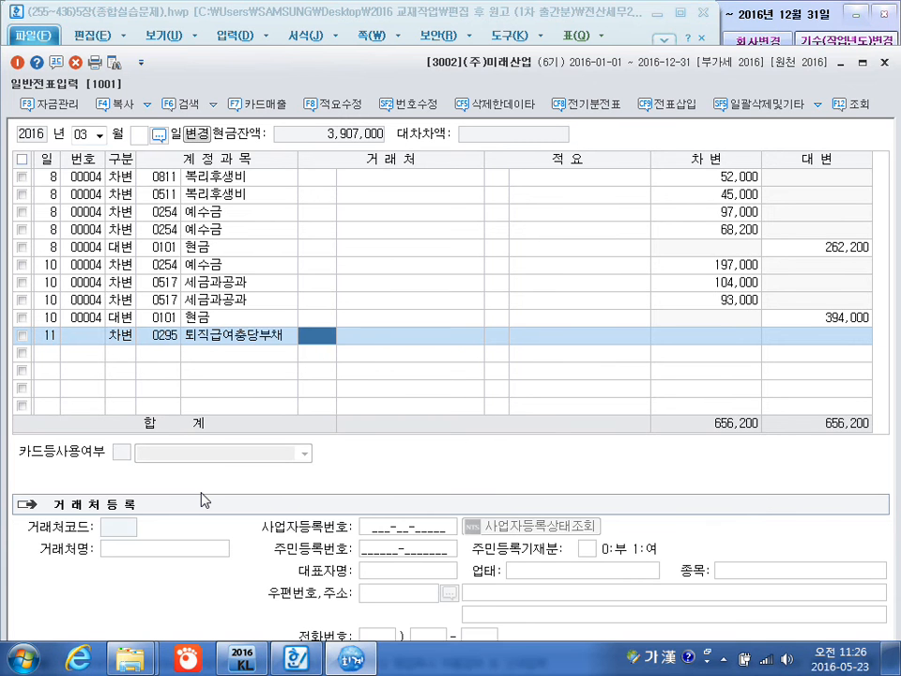
key(Return)
key(Return)
text(4,200,000)
key(Return)
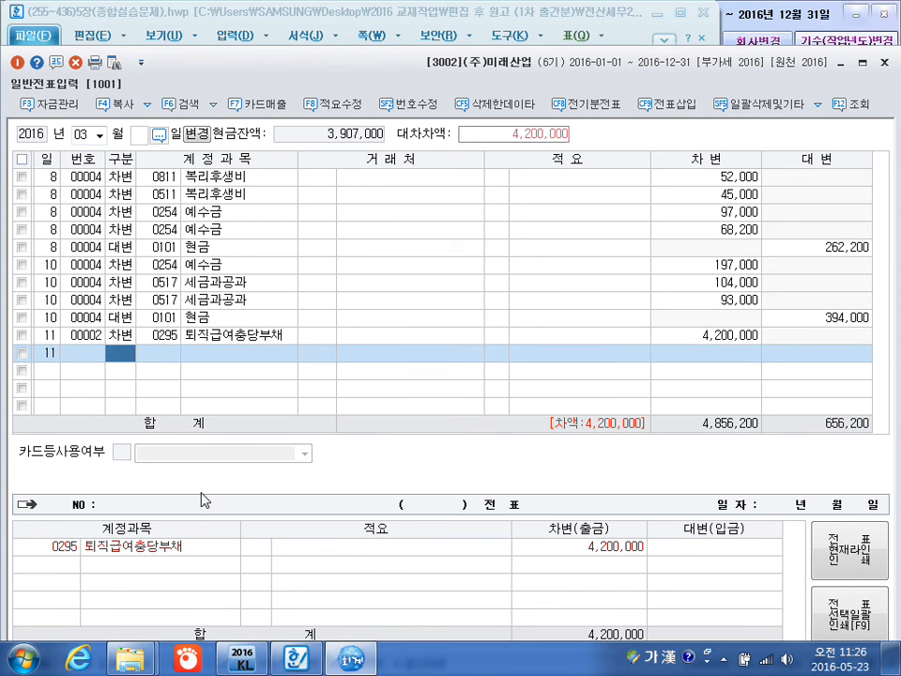
Add a March 11 credit line for account 0137 임직원등 단기채권.
text(4)
key(Return)
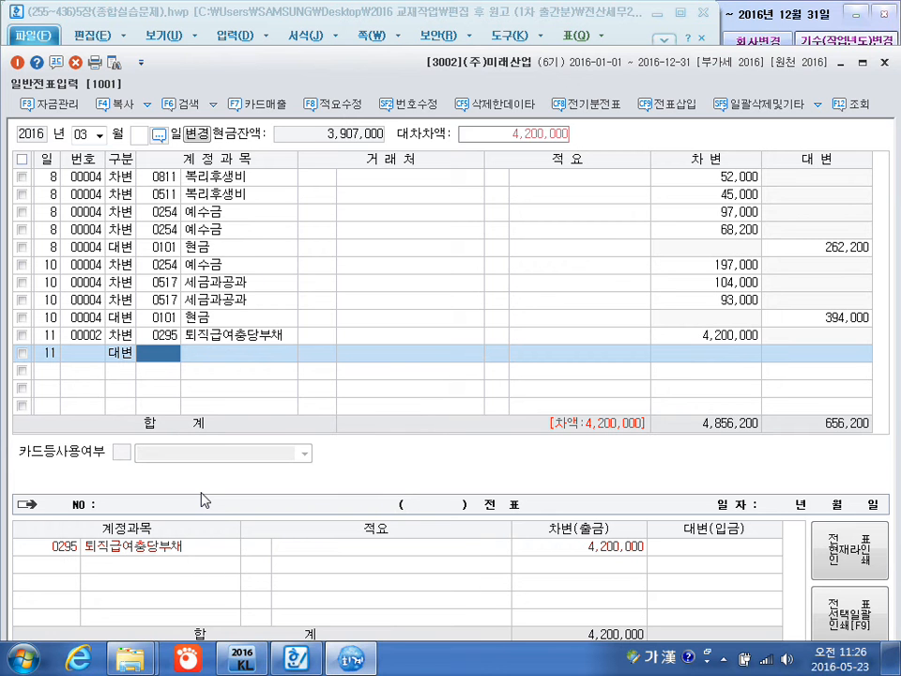
text(임직)
key(Return)
key(Return)
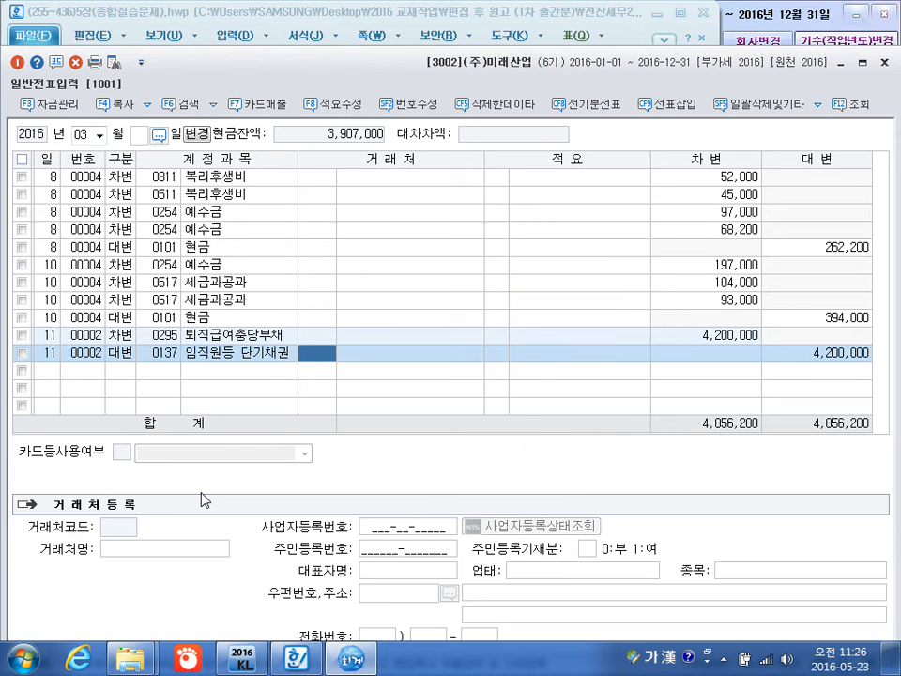
text(김대)
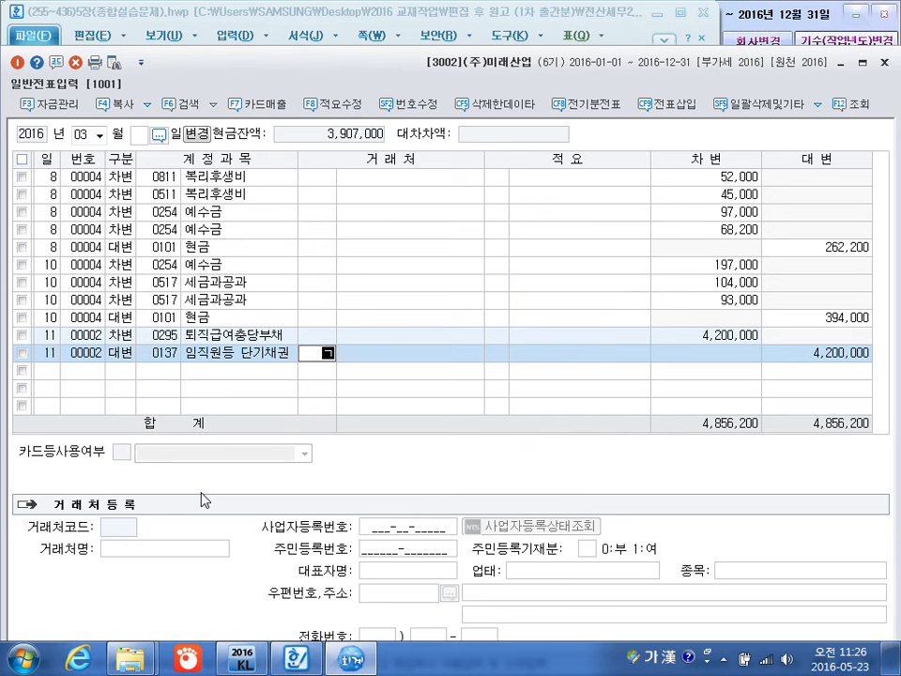
key(Return)
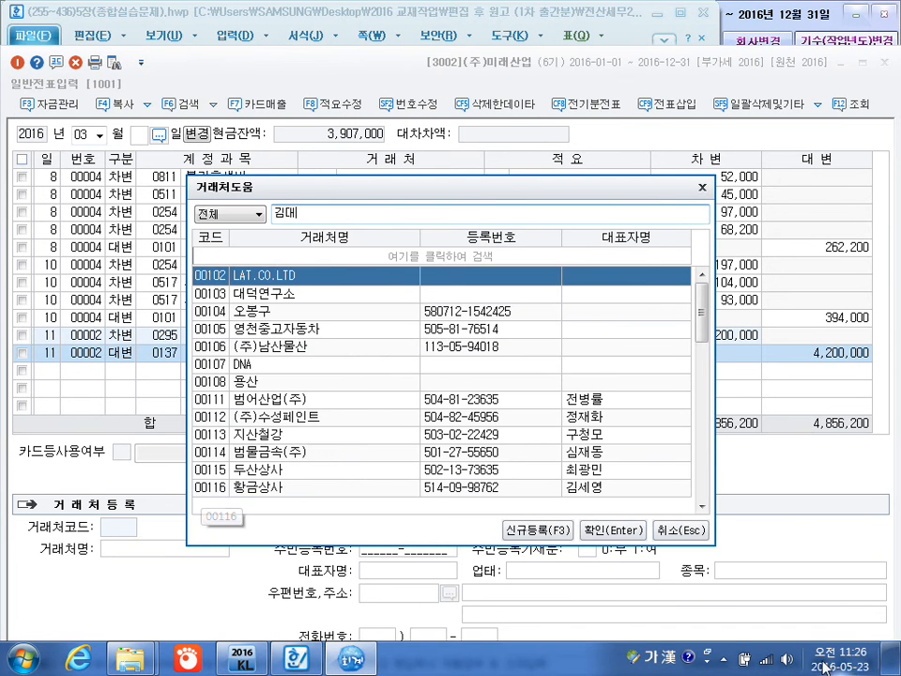
click(681, 530)
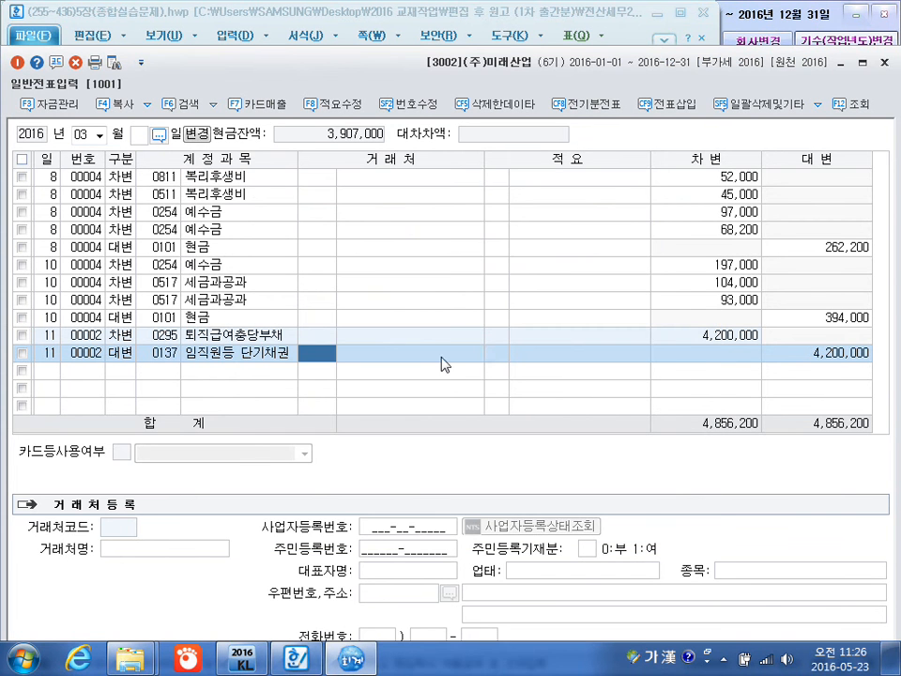
Enter the retired employee's name as the 임직원등 단기채권 line's customer without a code, and set its credit amount to 1,200,000.
key(Return)
text(기ㅁ대명)
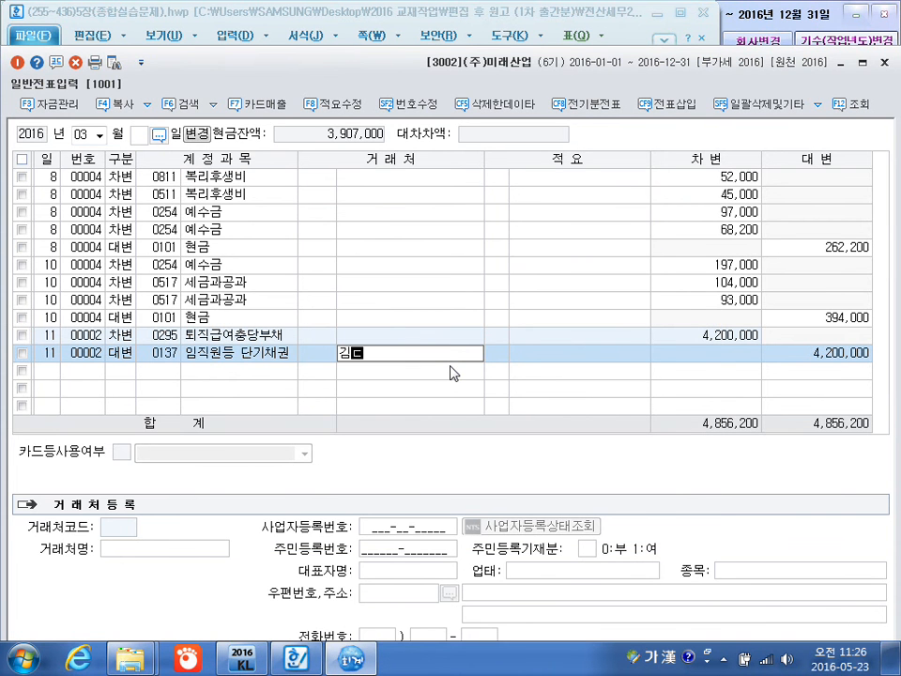
key(Return)
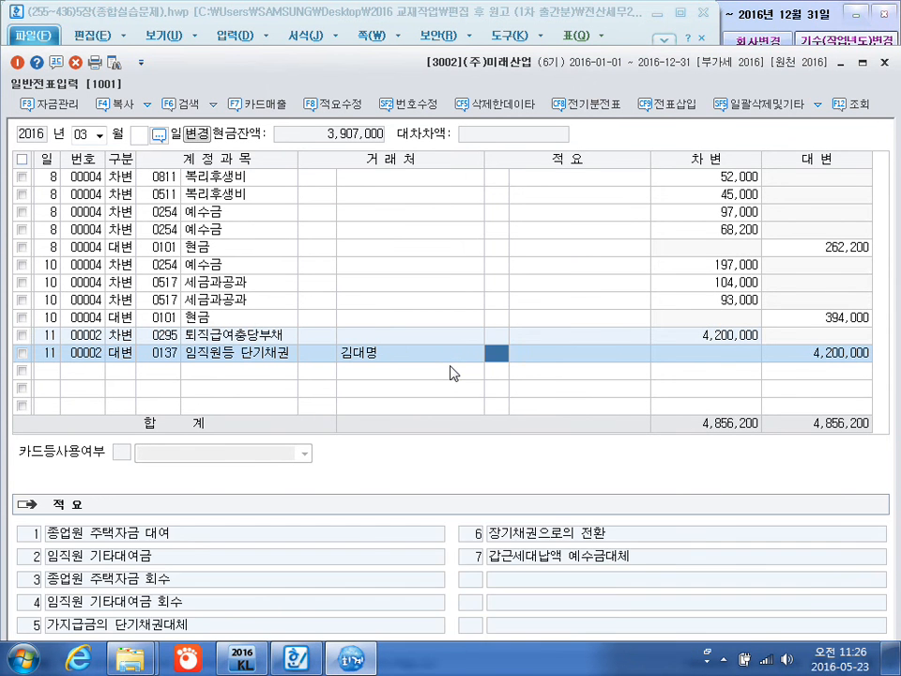
key(Return)
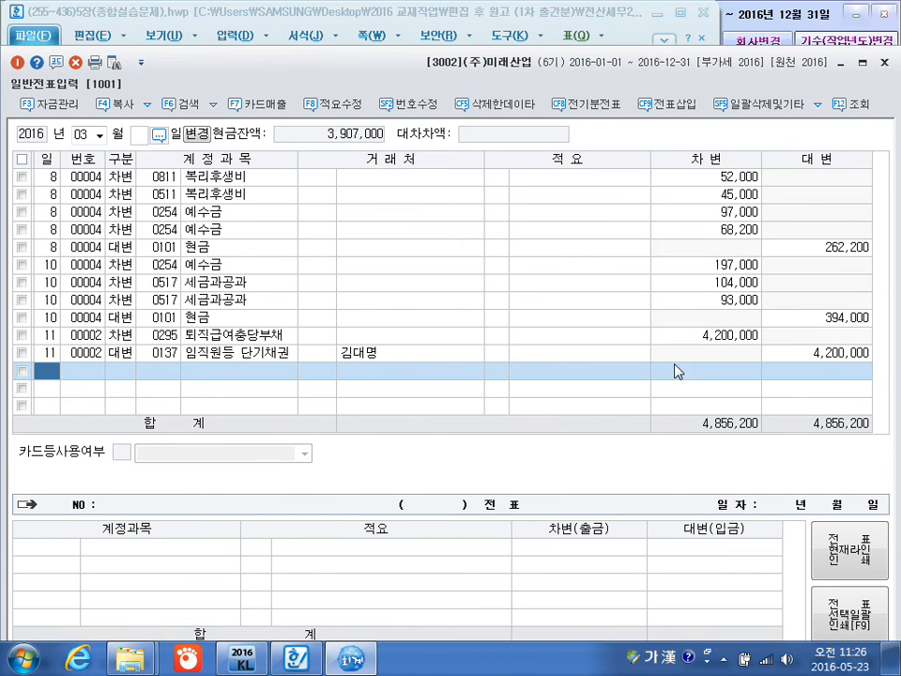
click(769, 355)
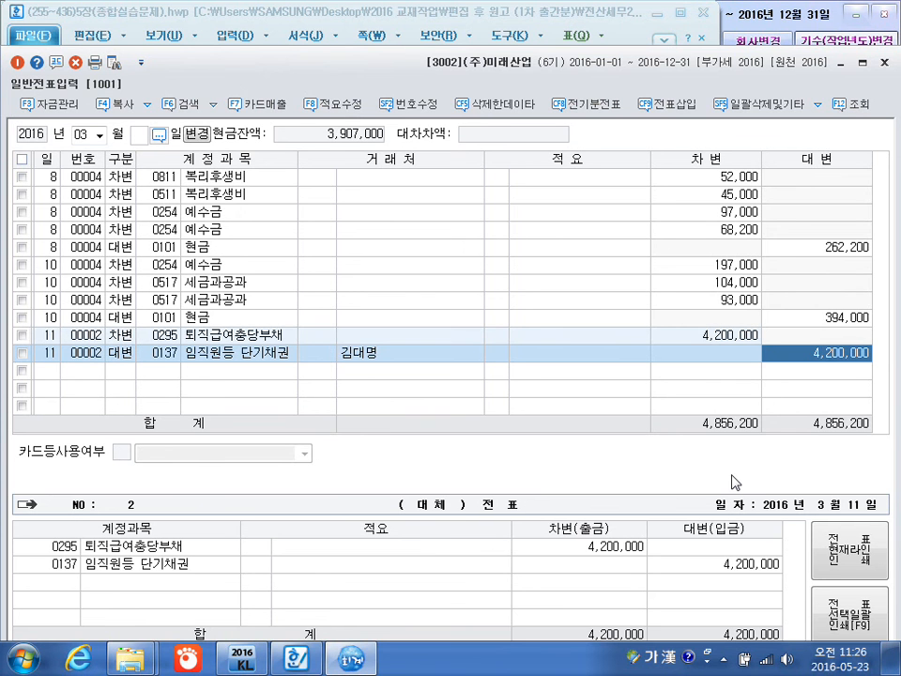
text(1200000)
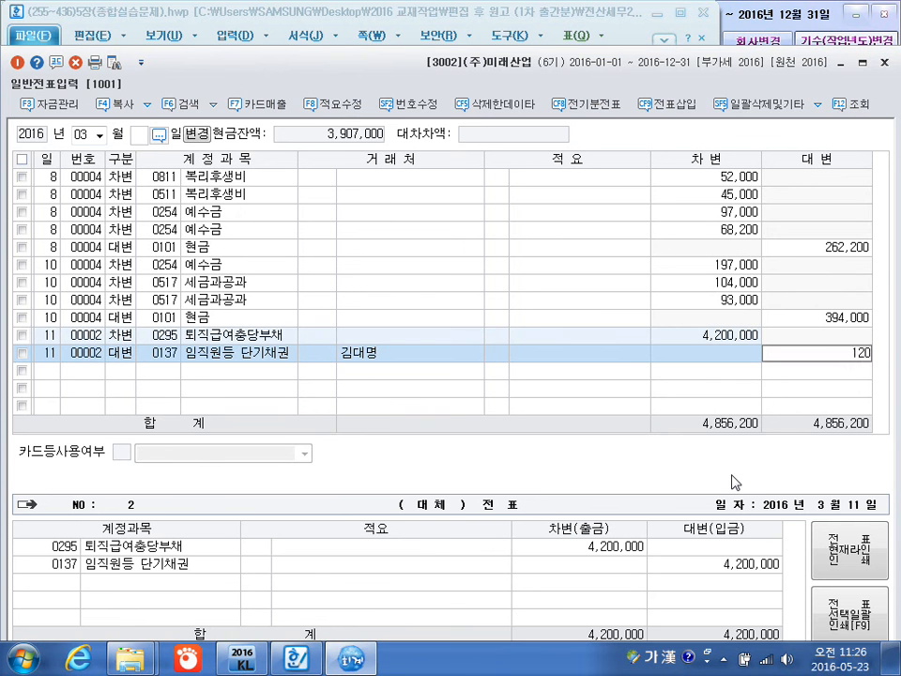
key(Return)
Add a March 11 credit line for 0254 예수금 with no customer and an amount of 132,000.
key(4)
key(Return)
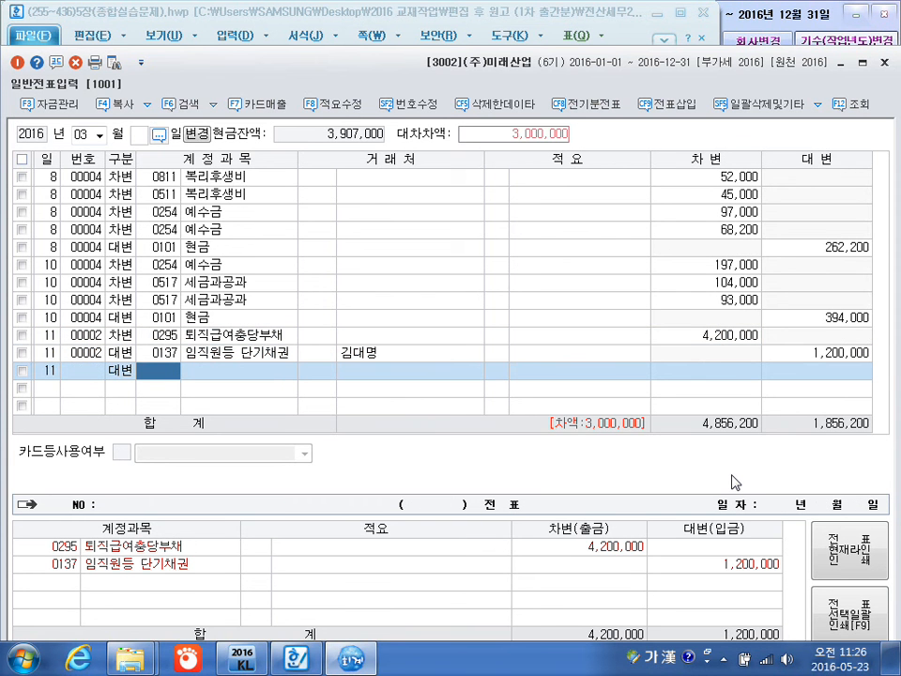
text(현)
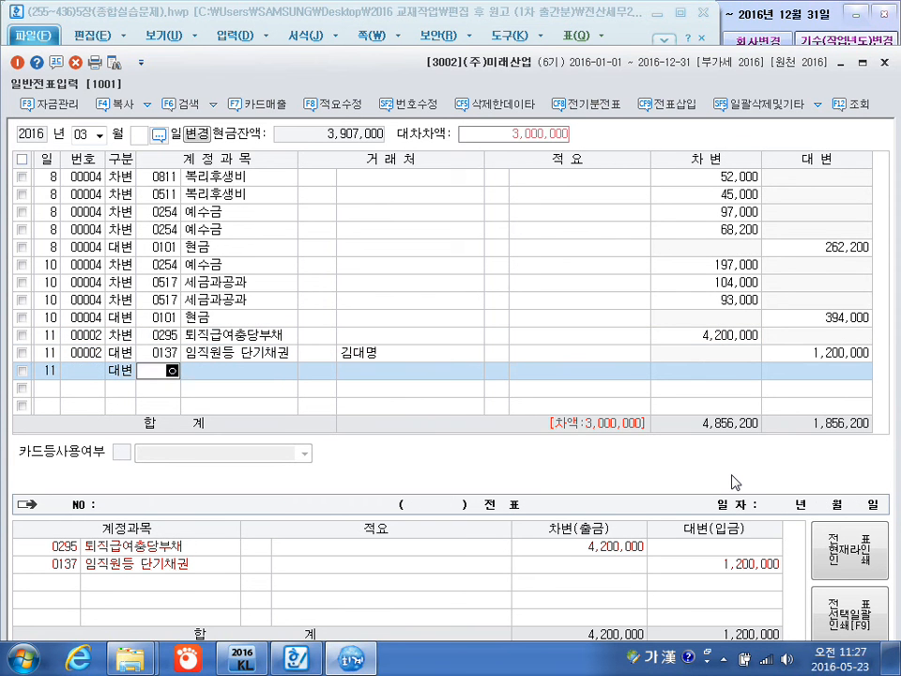
text(수)
key(Return)
key(Return)
key(Return)
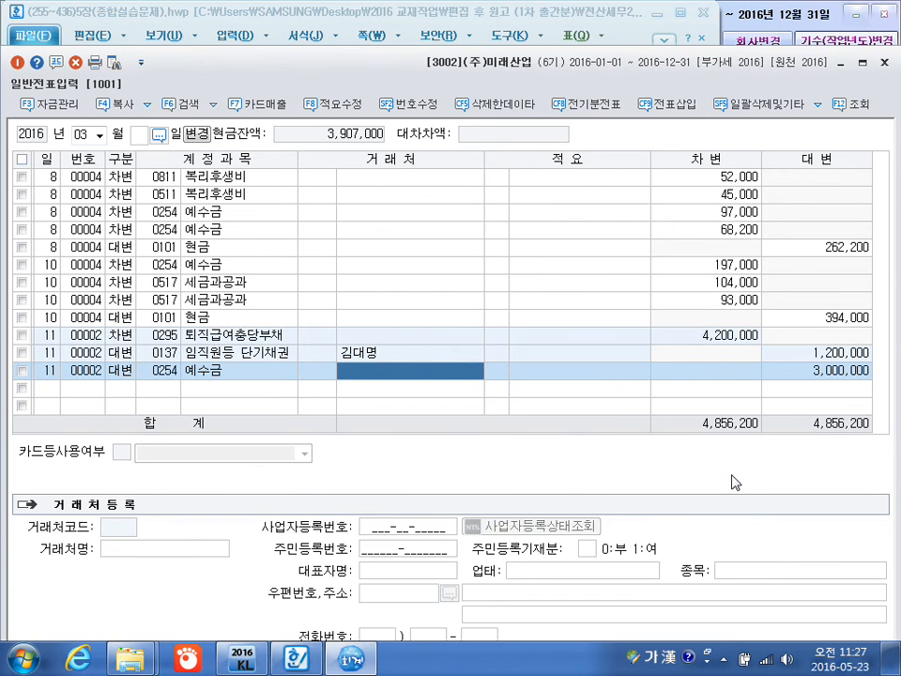
key(Return)
key(Return)
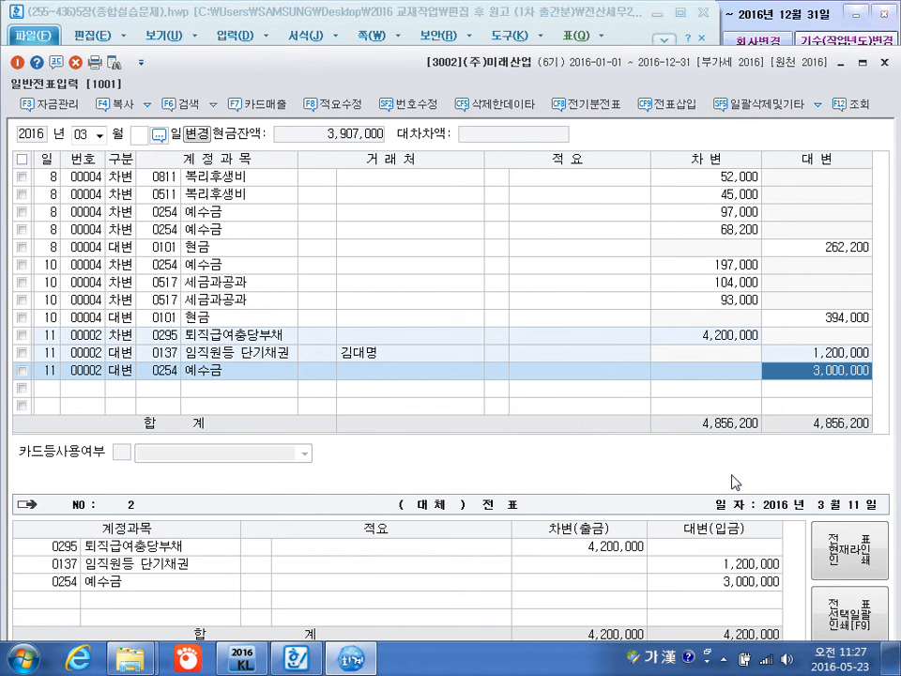
text(132000)
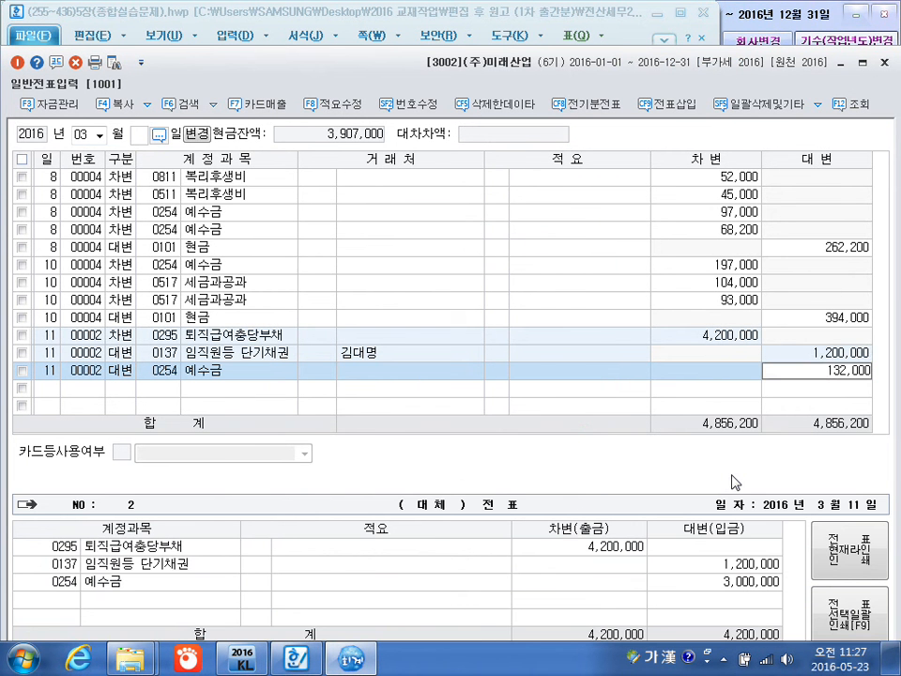
key(Return)
Add a March 11 credit line for 0101 현금 with no customer and the balancing amount of 2,868,000, and start a March 12 line.
text(11)
key(Return)
text(4)
key(Return)
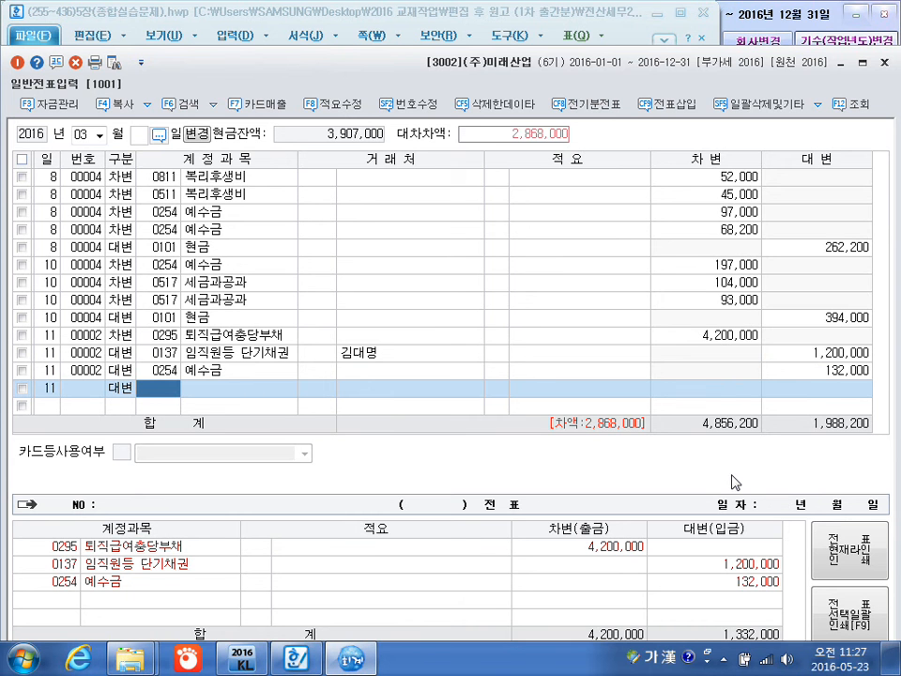
text(101)
key(Return)
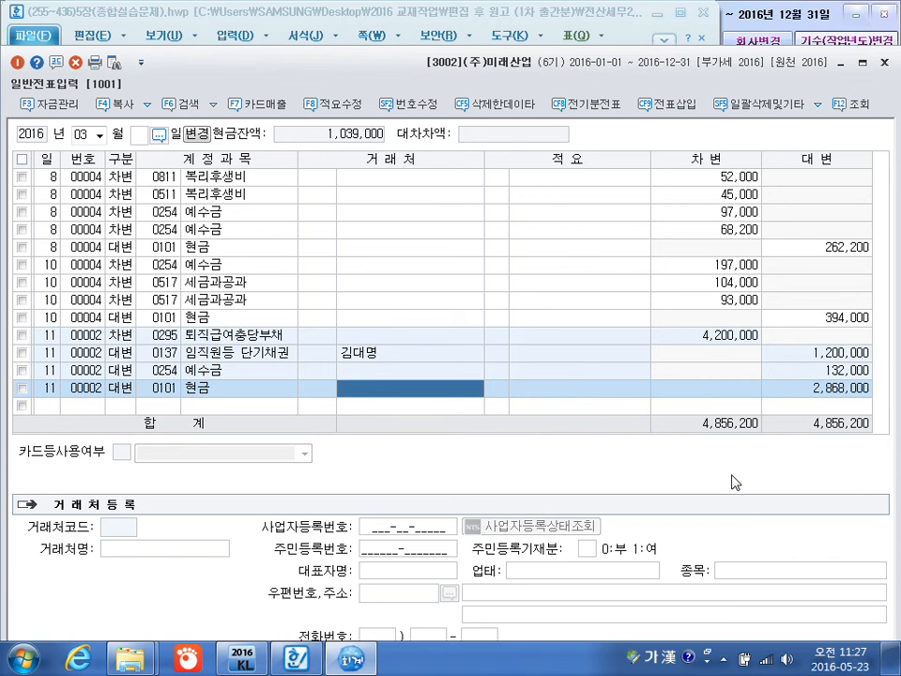
key(Return)
key(Return)
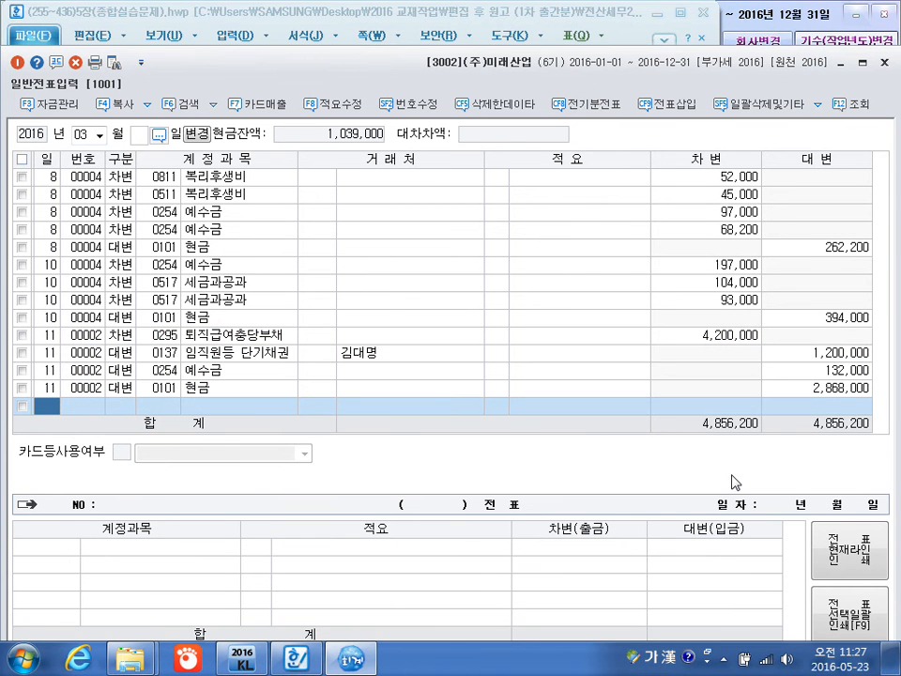
text(12)
key(Return)
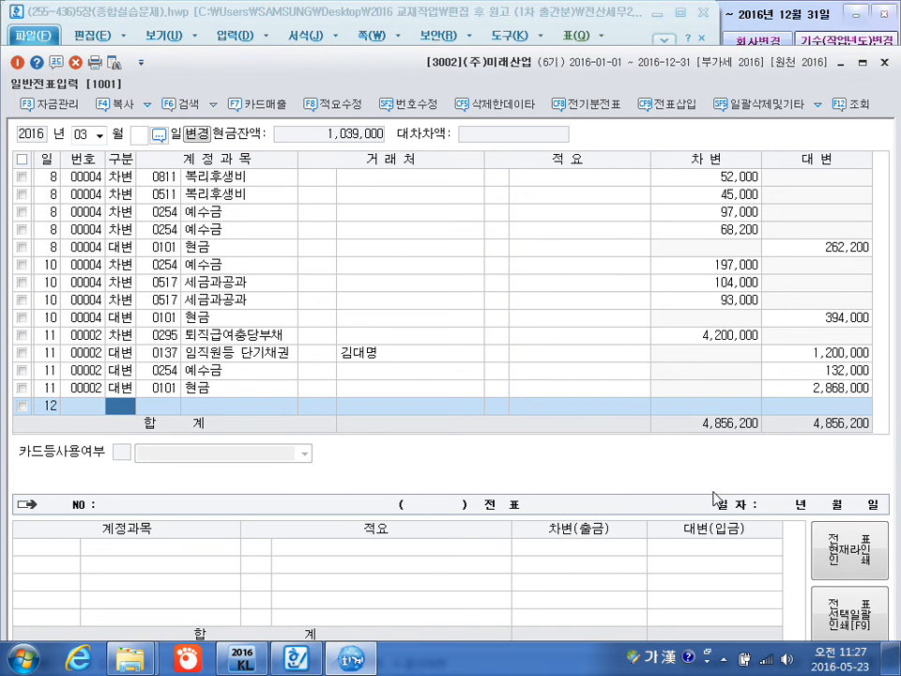
Switch to the textbook document in Hangul, go to problem [14] for March 12, and turn on the screen pen.
click(297, 659)
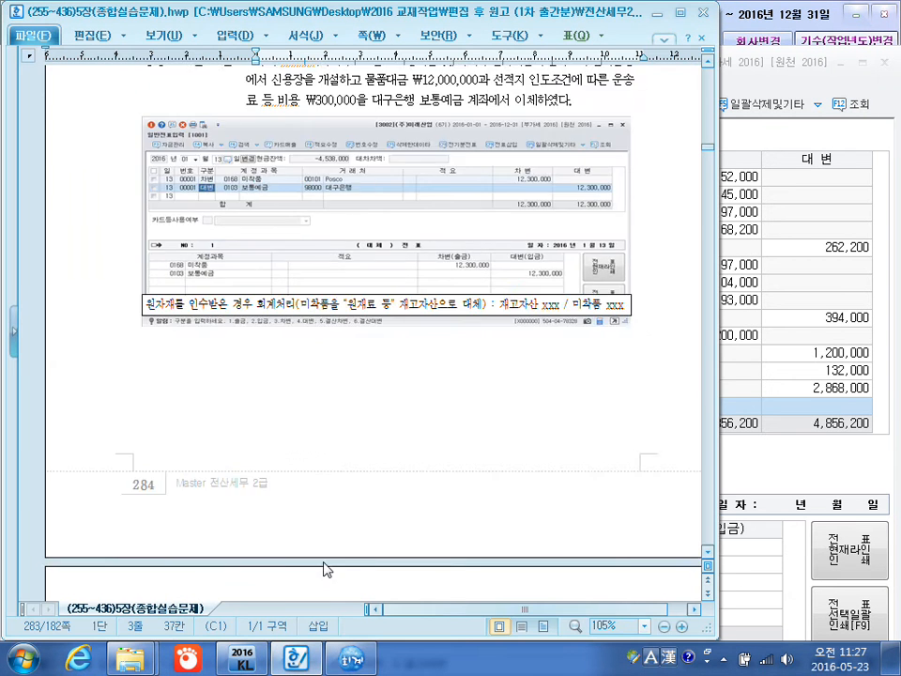
scroll(329, 563, down, 6)
scroll(340, 549, down, 10)
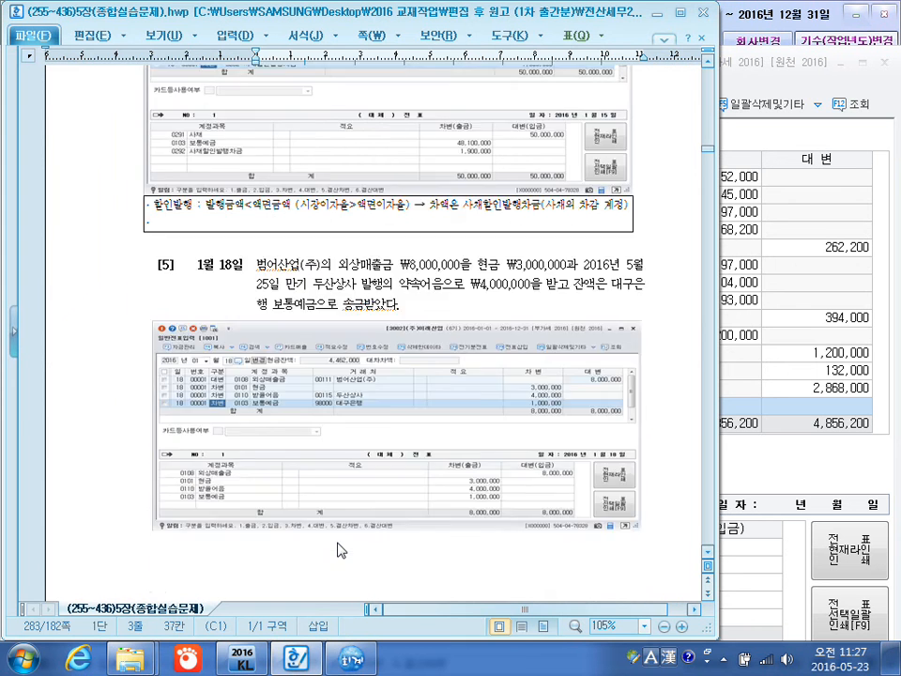
scroll(340, 549, down, 15)
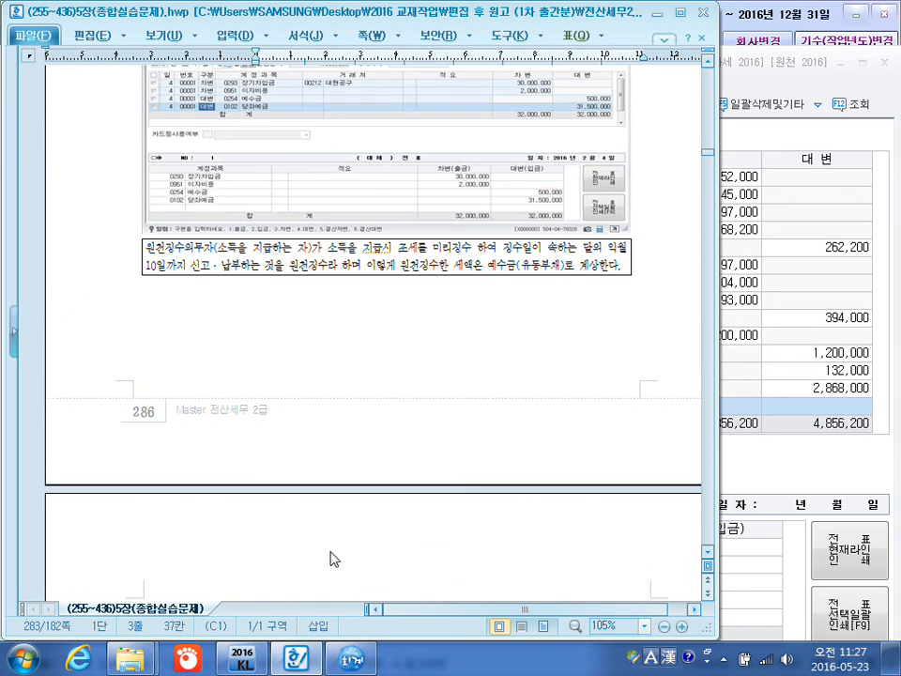
scroll(331, 560, down, 10)
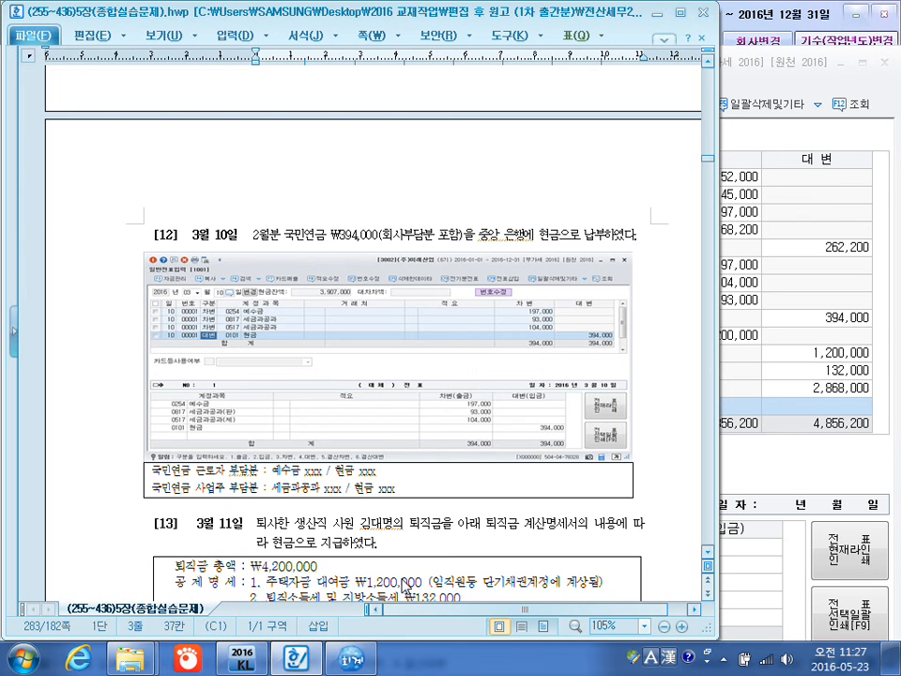
scroll(405, 587, down, 10)
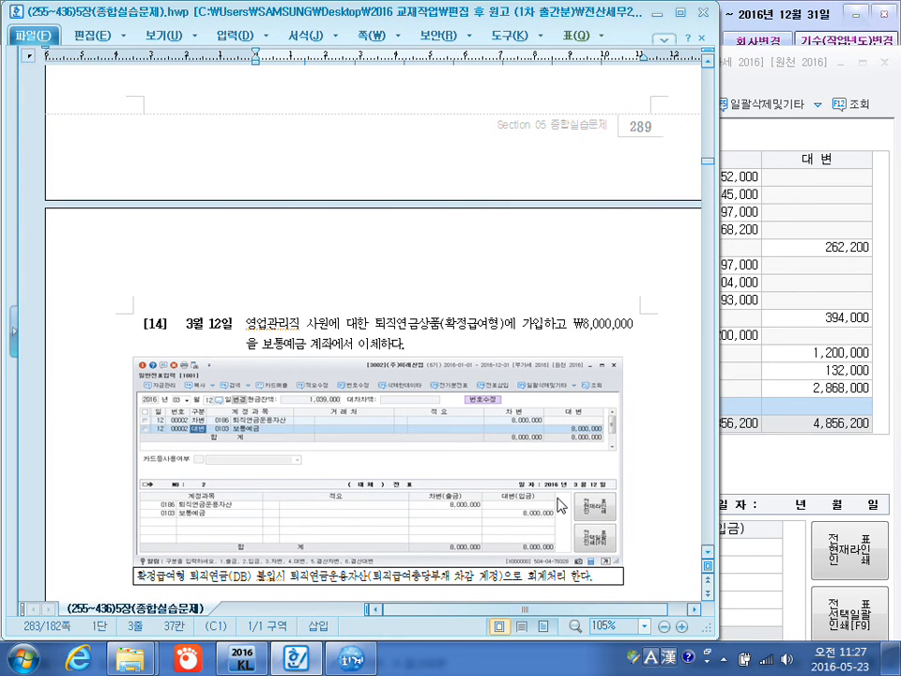
key(ctrl+1)
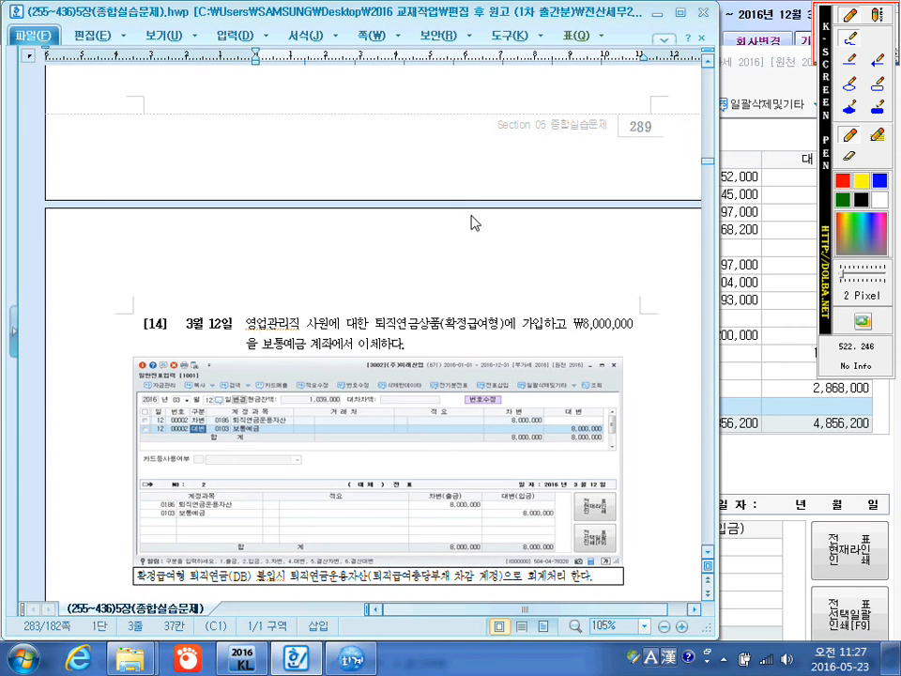
Circle 확정급여형 in problem [14] with the pen, draw an arrow from it, and handwrite 퇴직연금운용자산 and DB형 beside it.
mouse_move(506, 325)
mouse_down()
mouse_move(463, 344)
mouse_move(439, 321)
mouse_move(507, 306)
mouse_move(475, 314)
mouse_move(463, 251)
mouse_move(472, 263)
mouse_up()
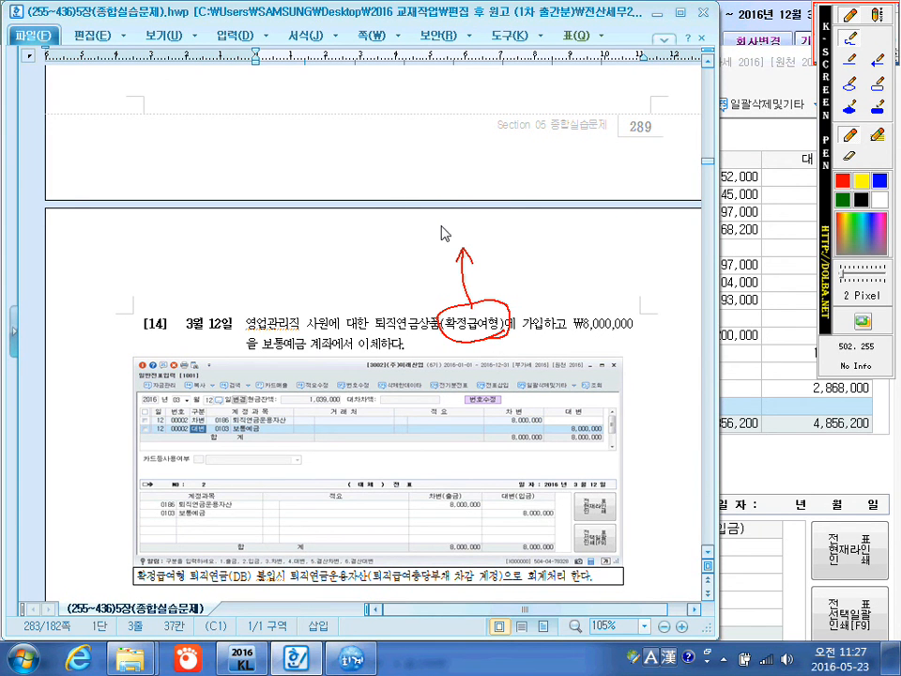
drag(420, 218, 434, 228)
mouse_move(430, 197)
mouse_down()
mouse_move(459, 230)
mouse_move(486, 196)
mouse_move(471, 212)
mouse_move(477, 201)
mouse_move(498, 208)
mouse_move(574, 170)
mouse_move(559, 160)
mouse_up()
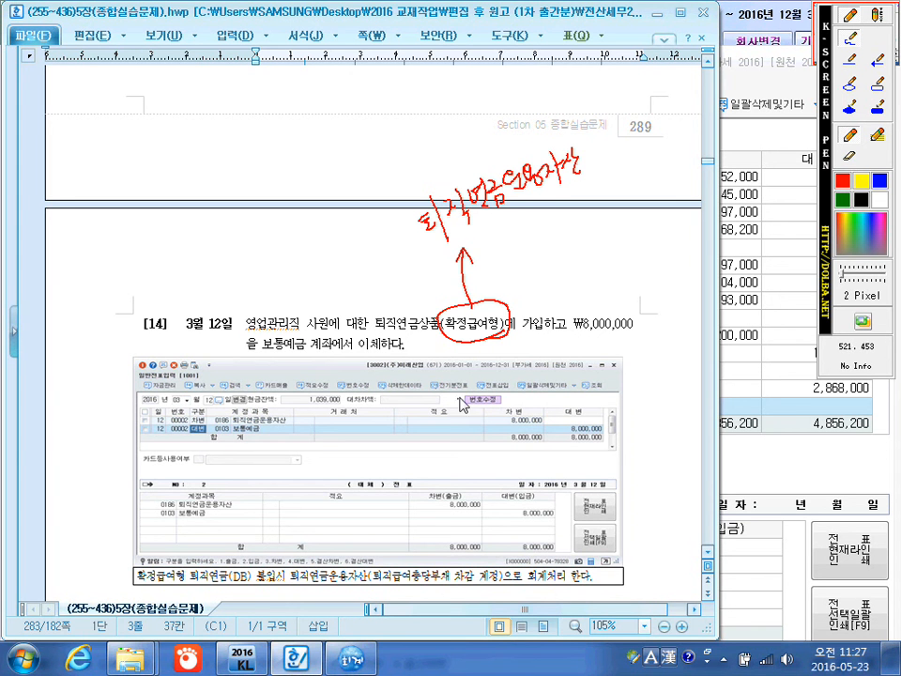
mouse_move(512, 277)
mouse_down()
mouse_move(508, 303)
mouse_move(537, 268)
mouse_move(556, 280)
mouse_up()
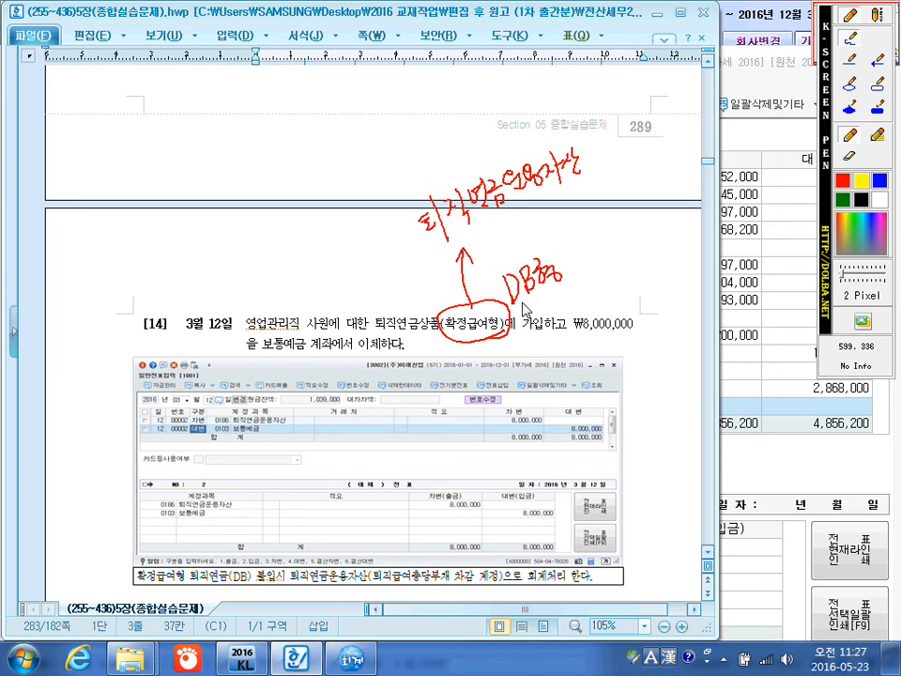
Handwrite 확정기여형 (DC형) with an arrow to an underlined 퇴직급여 over the solution image, and exit the screen pen.
mouse_move(298, 437)
mouse_down()
mouse_move(311, 436)
mouse_move(318, 463)
mouse_move(342, 449)
mouse_move(370, 456)
mouse_move(395, 442)
mouse_move(417, 449)
mouse_move(403, 486)
mouse_move(421, 469)
mouse_move(434, 486)
mouse_move(450, 464)
mouse_move(477, 466)
mouse_up()
mouse_move(484, 419)
mouse_down()
mouse_move(509, 411)
mouse_move(502, 420)
mouse_up()
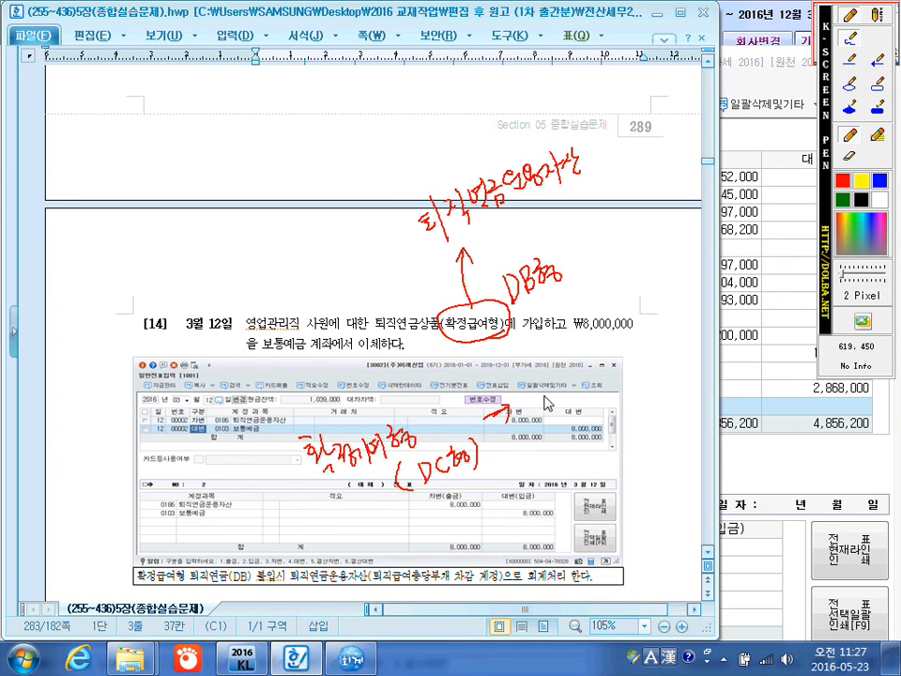
drag(544, 388, 555, 386)
drag(542, 395, 564, 393)
mouse_move(552, 398)
mouse_down()
mouse_move(568, 405)
mouse_move(587, 385)
mouse_move(619, 374)
mouse_move(626, 390)
mouse_move(653, 388)
mouse_up()
drag(549, 446, 648, 392)
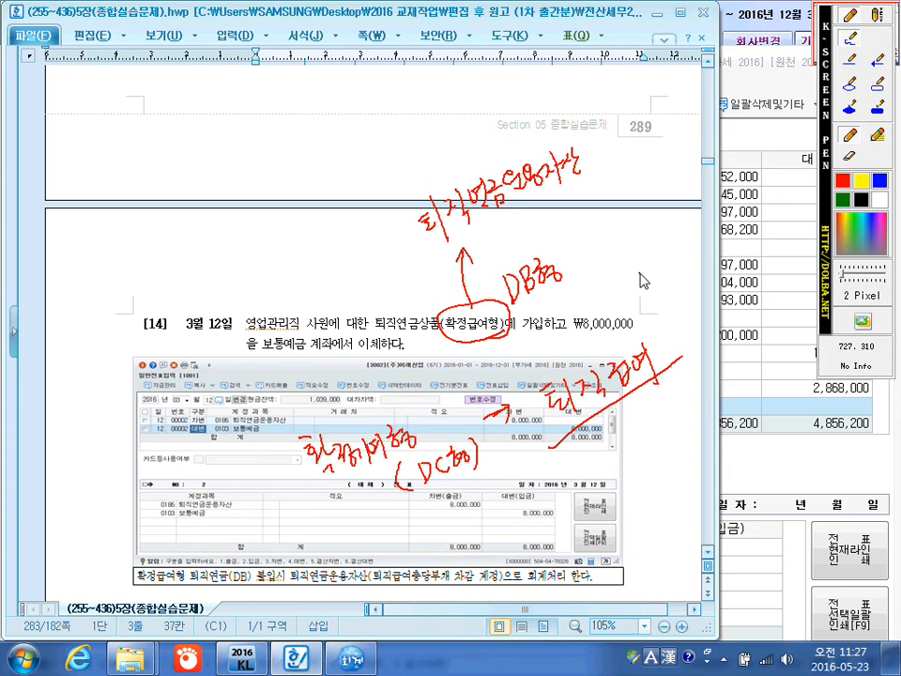
key(Escape)
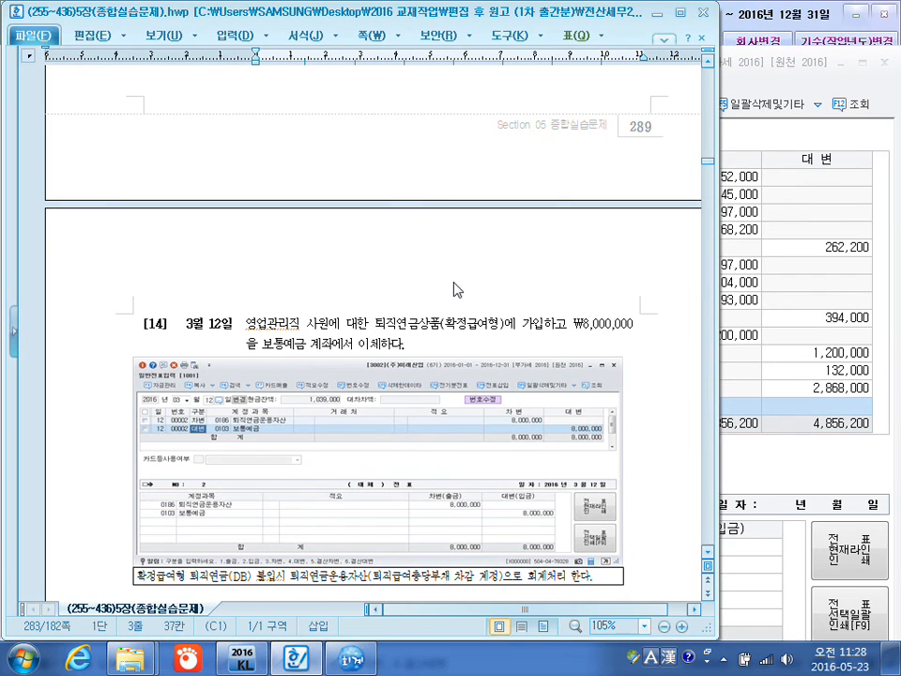
Switch back to KcLep and make the March 12 line a debit to account 0186 퇴직연금운용자산.
click(349, 659)
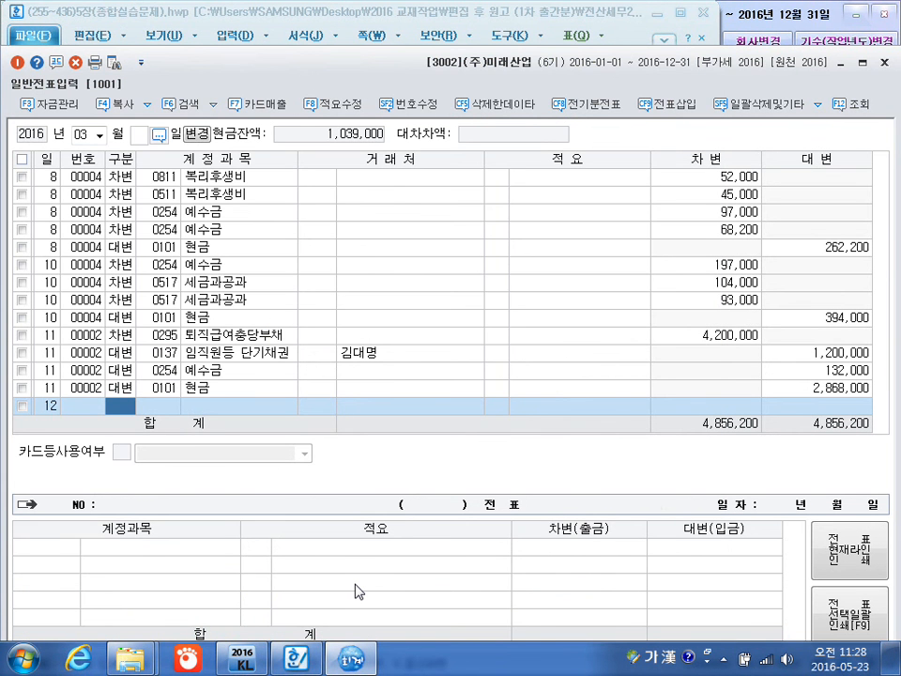
text(3)
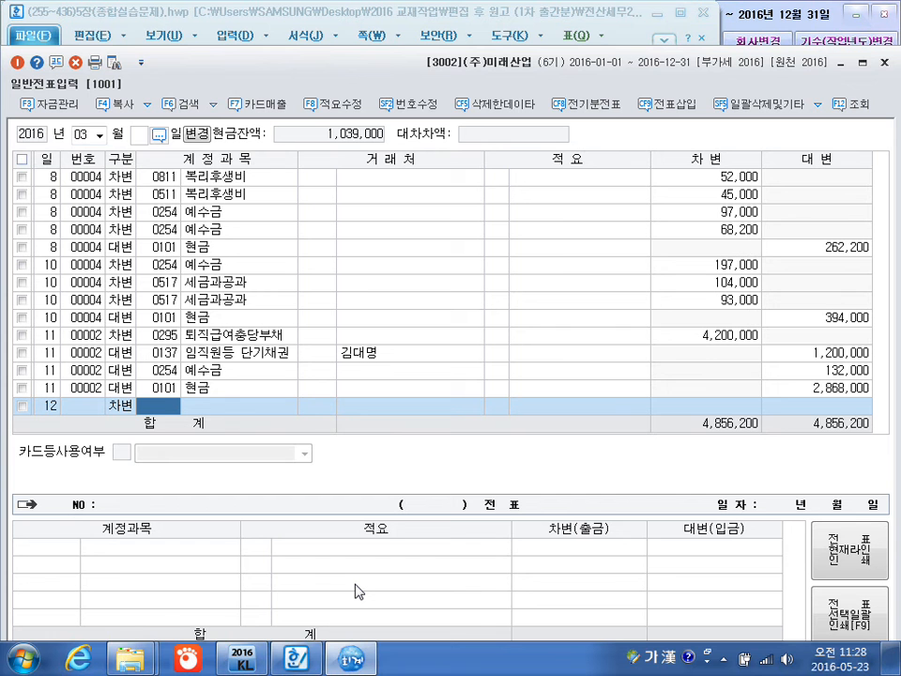
text(퇴직)
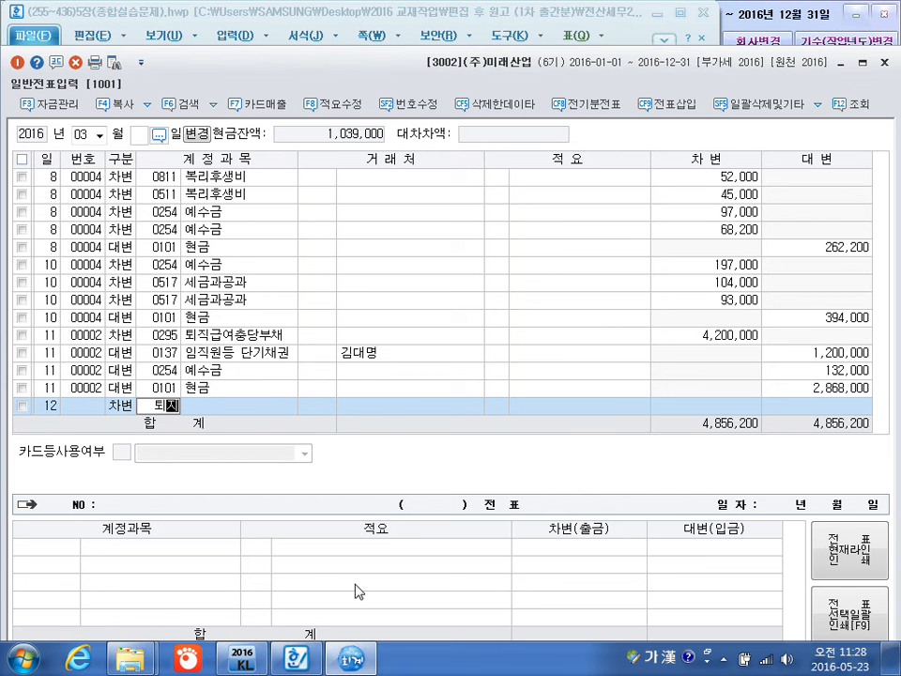
text(ㄱ)
key(BackSpace)
text(연)
key(Return)
Leave the 퇴직연금운용자산 line's customer and description blank and set its debit amount to 8,000,000.
key(Return)
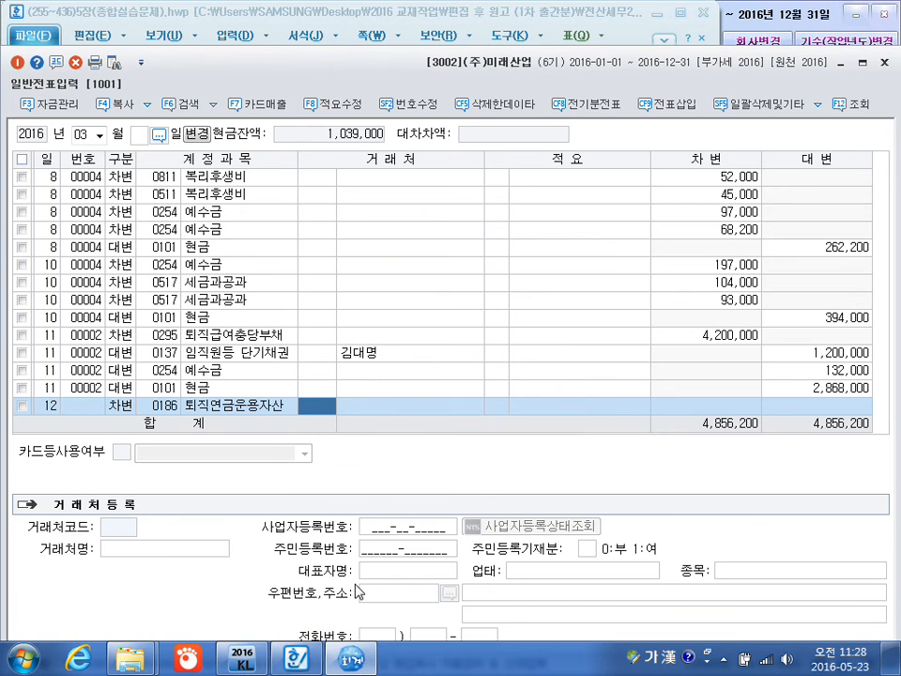
key(Return)
key(Return)
key(Return)
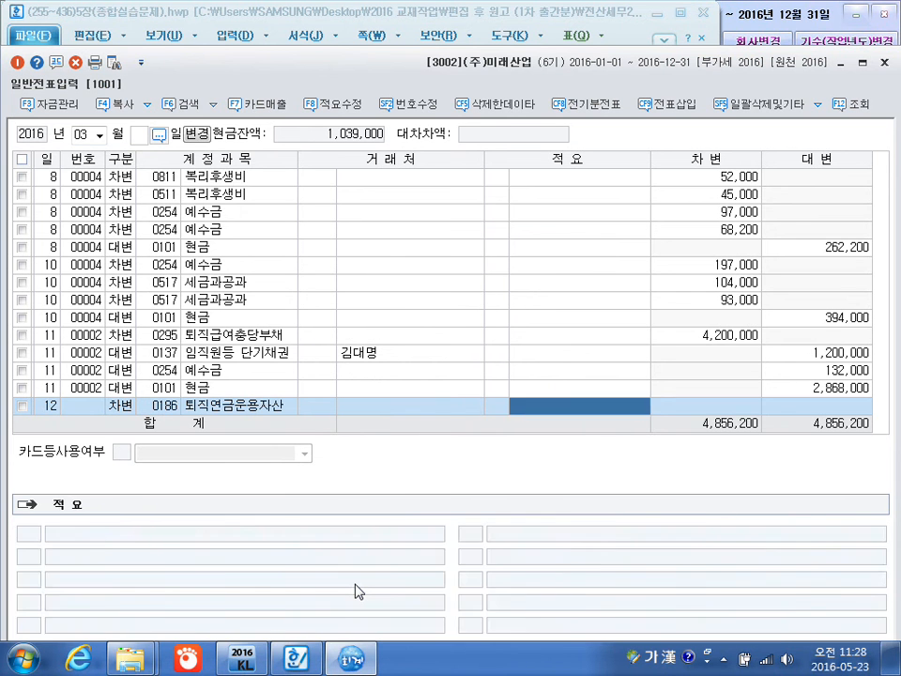
text(8,000,000)
Add a March 12 credit line for 0103 보통예금 with no customer and the balancing amount of 8,000,000.
key(Return)
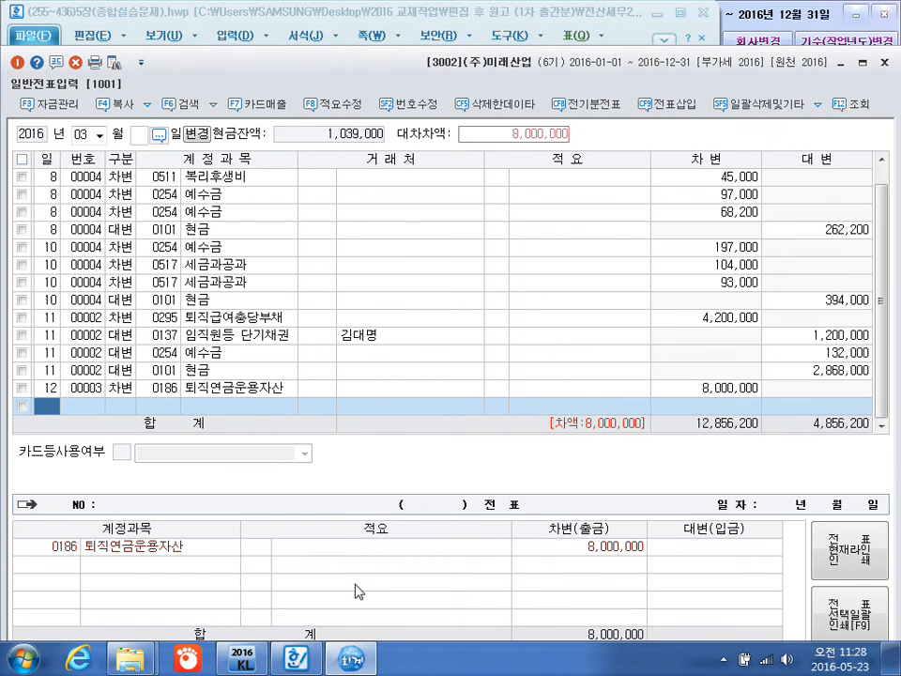
text(4)
key(Return)
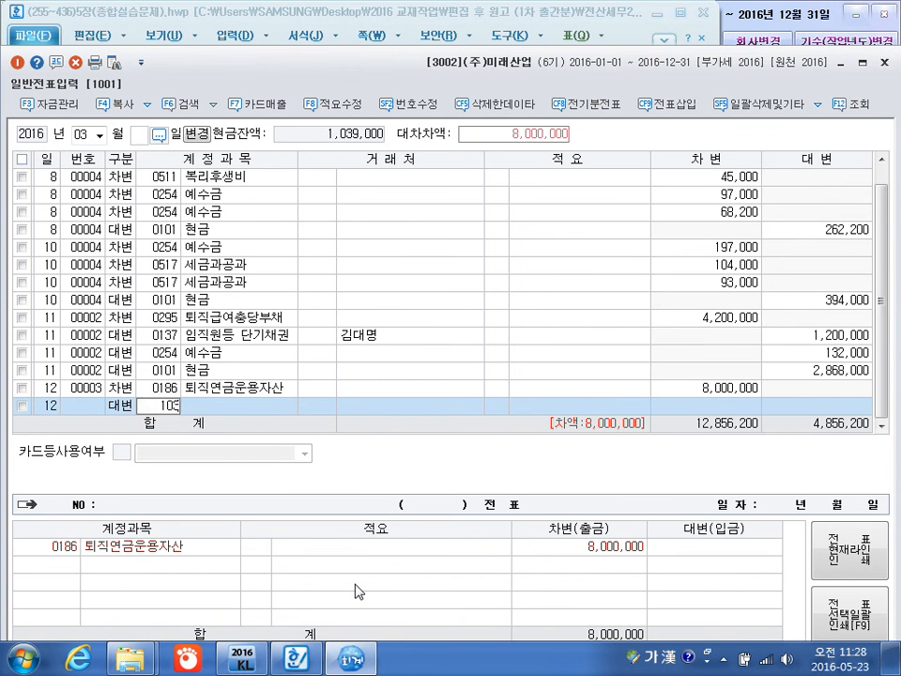
text(0103)
key(Return)
key(Return)
key(Return)
key(Return)
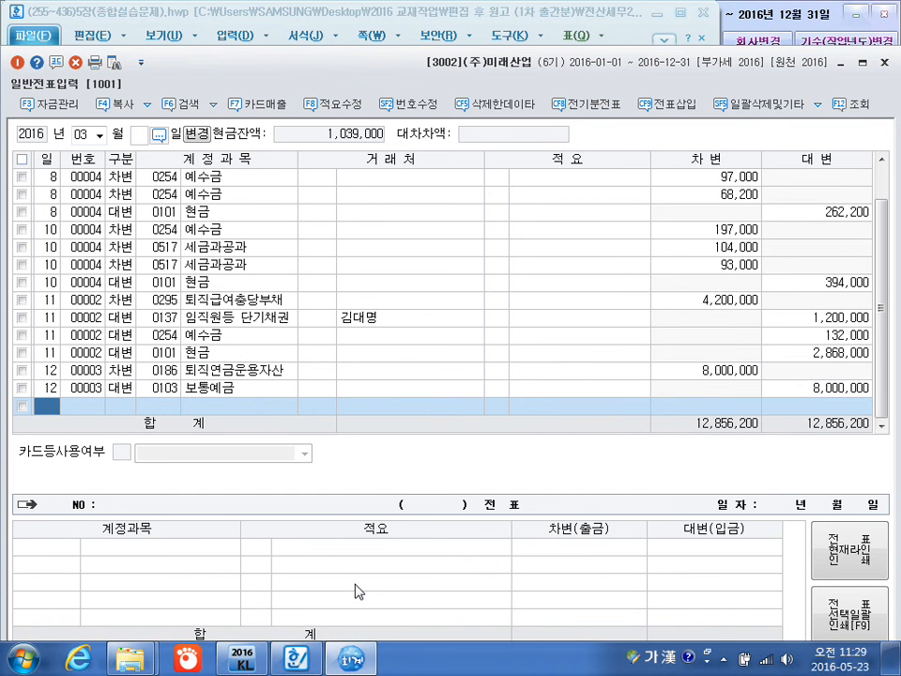
Add a March 13 debit line for 0103 보통예금 with no customer or description and an amount of 5,000,000.
text(13)
key(Return)
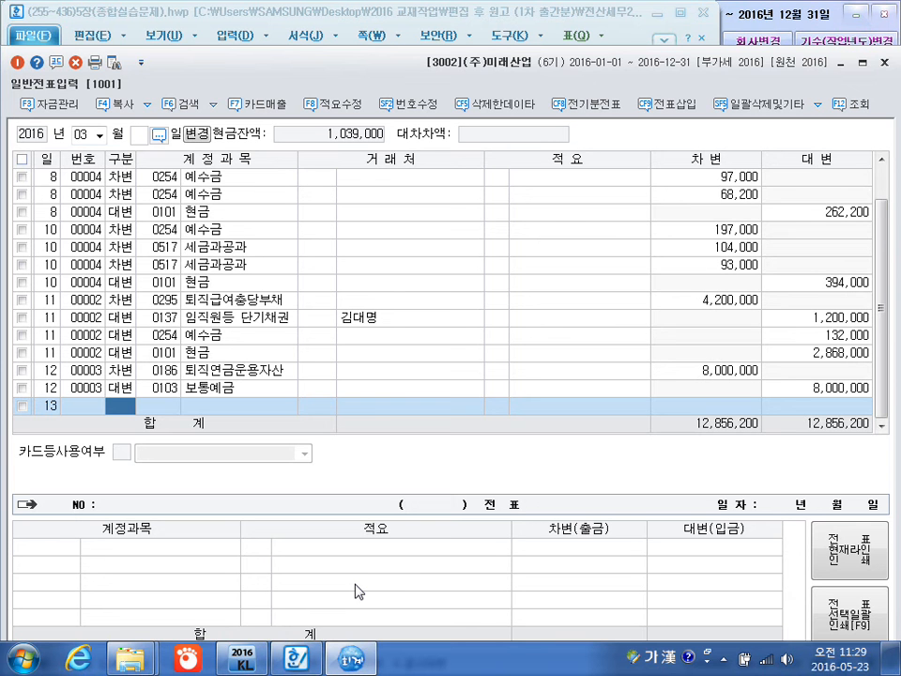
text(3)
key(Return)
text(103)
key(Return)
key(Return)
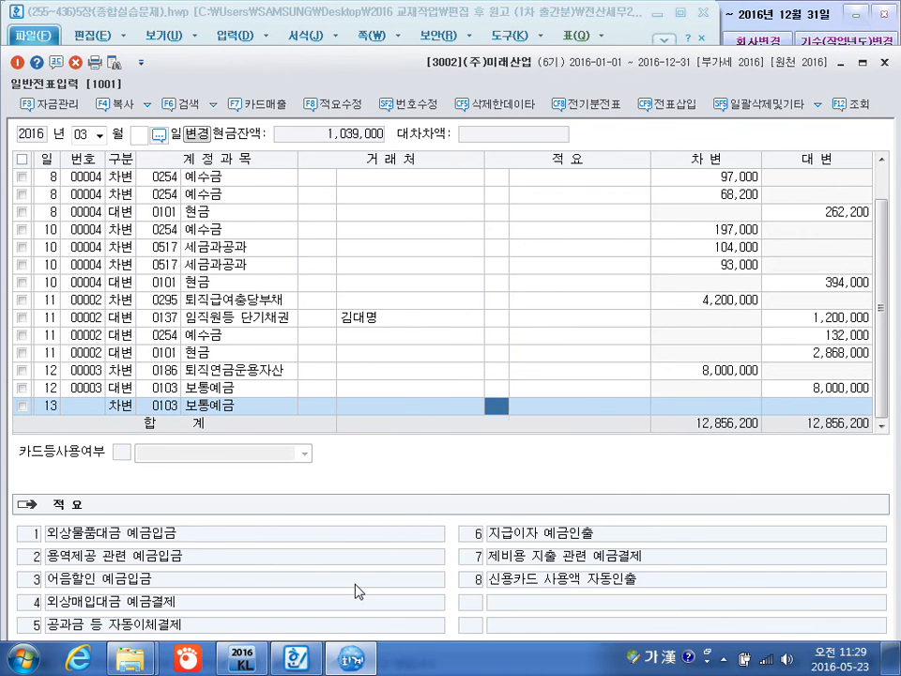
key(Return)
text(5000000)
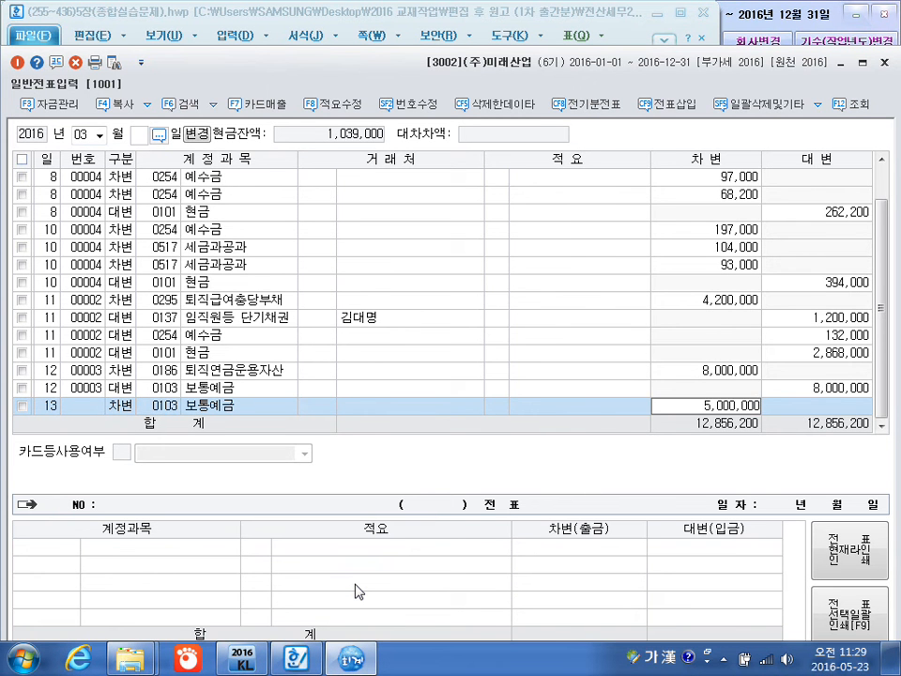
key(Return)
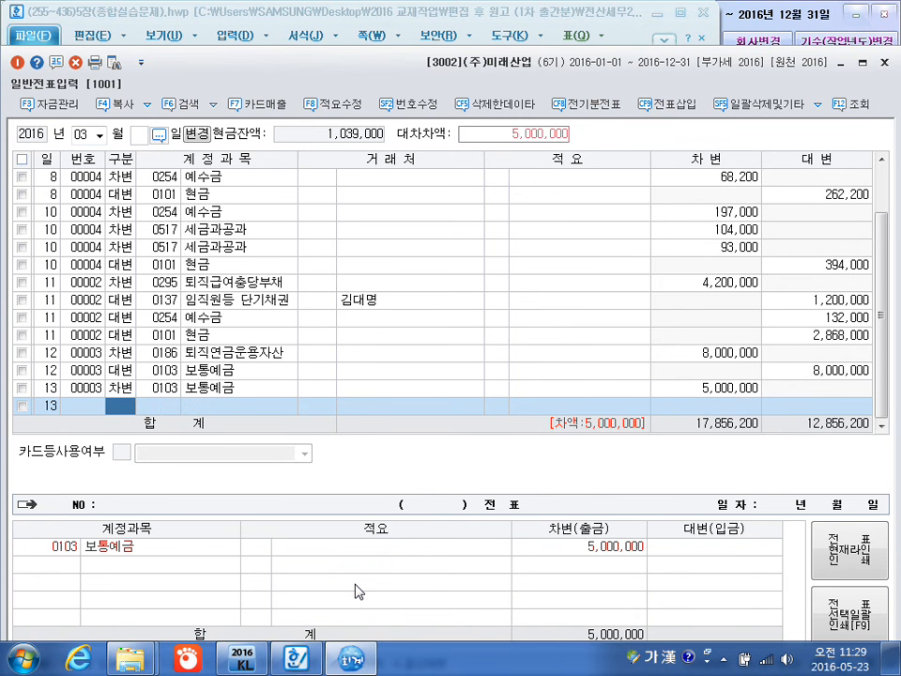
Add a March 13 credit line for 0109 대손충당금 with no customer and the balancing amount of 5,000,000.
text(4)
key(Return)
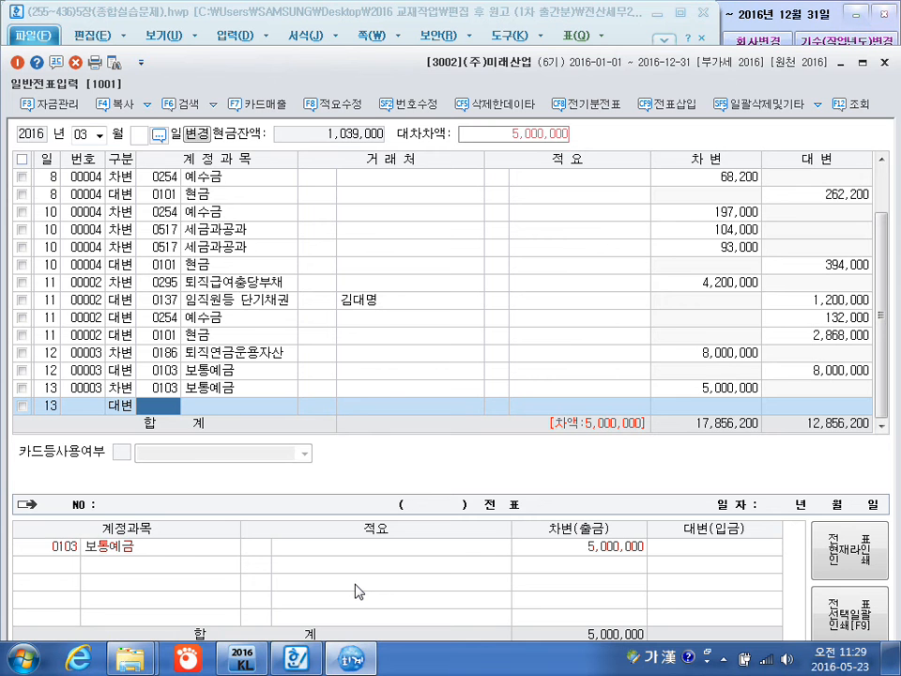
text(109)
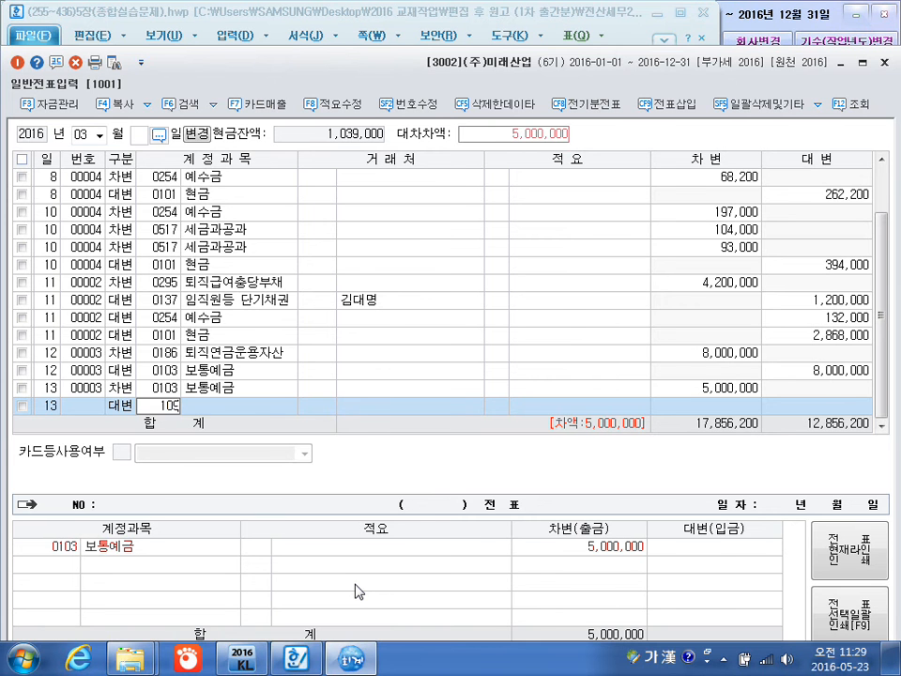
key(Return)
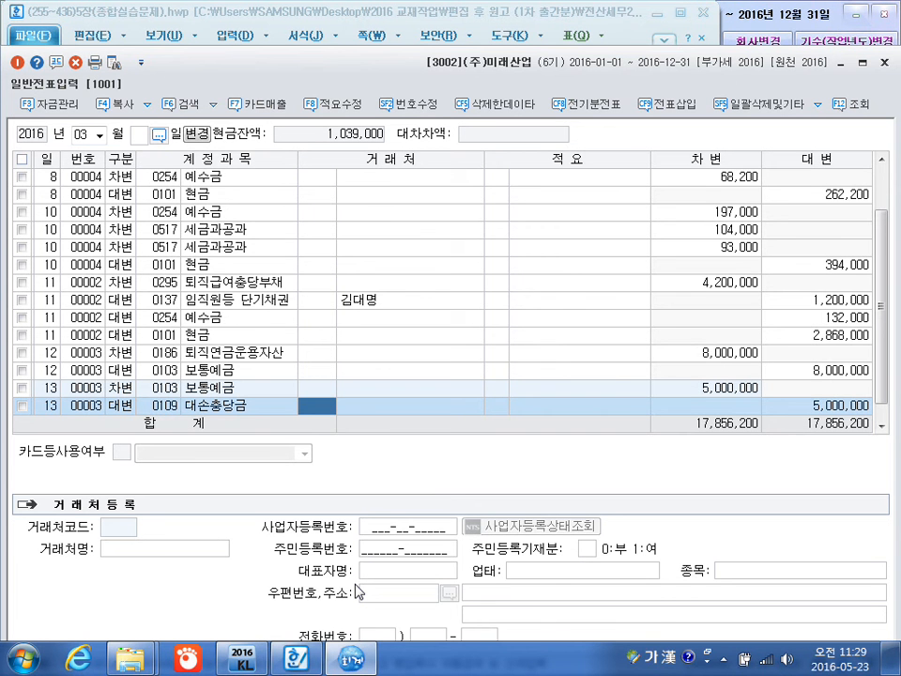
key(Return)
key(Return)
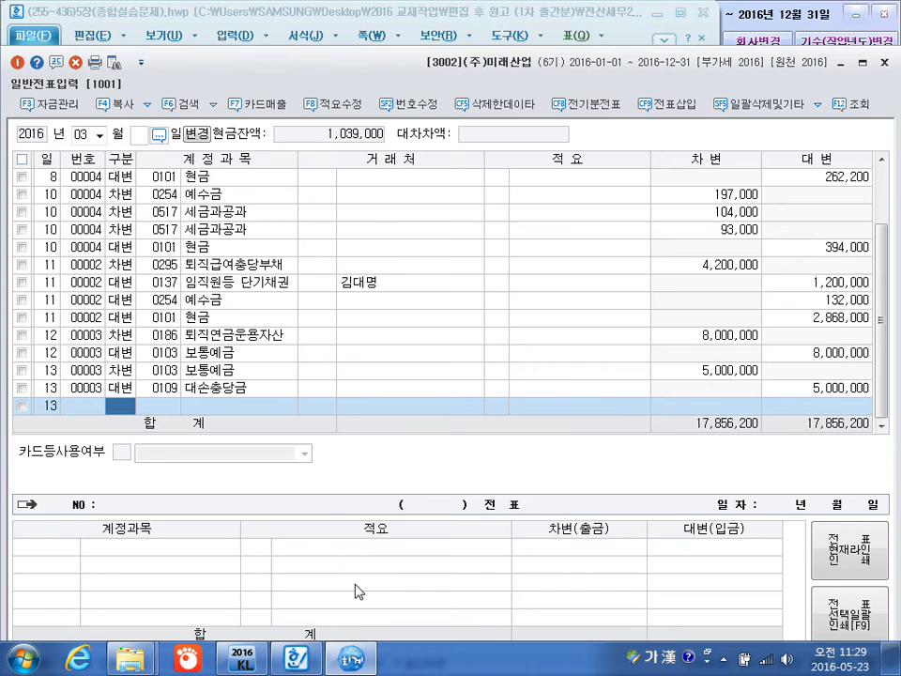
Start a March 14 debit line and look up 광고 to assign account 0833 광고선전비 from 판매관리비.
text(14)
key(3)
key(Return)
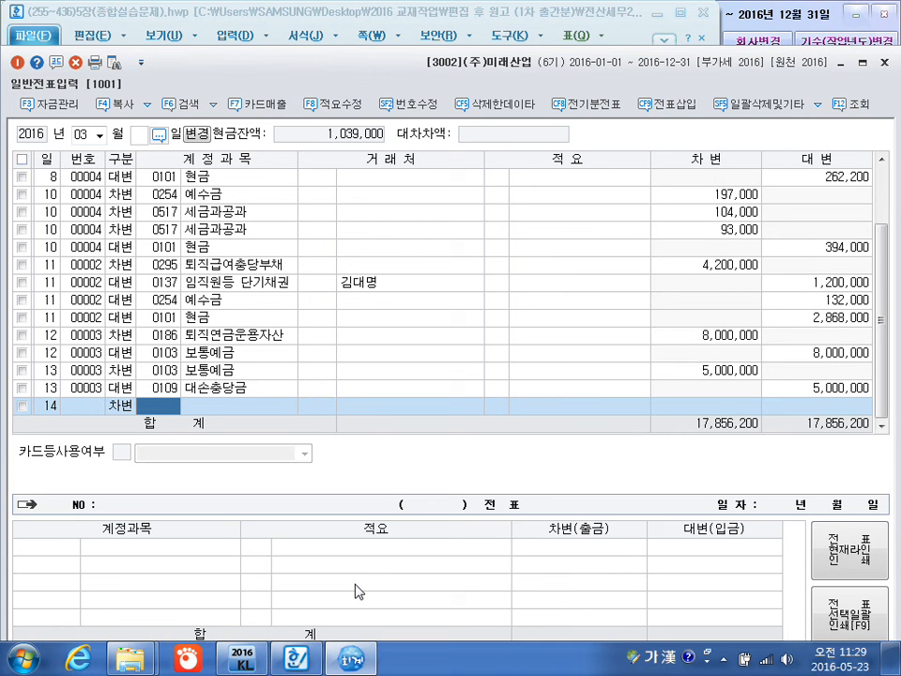
text(광)
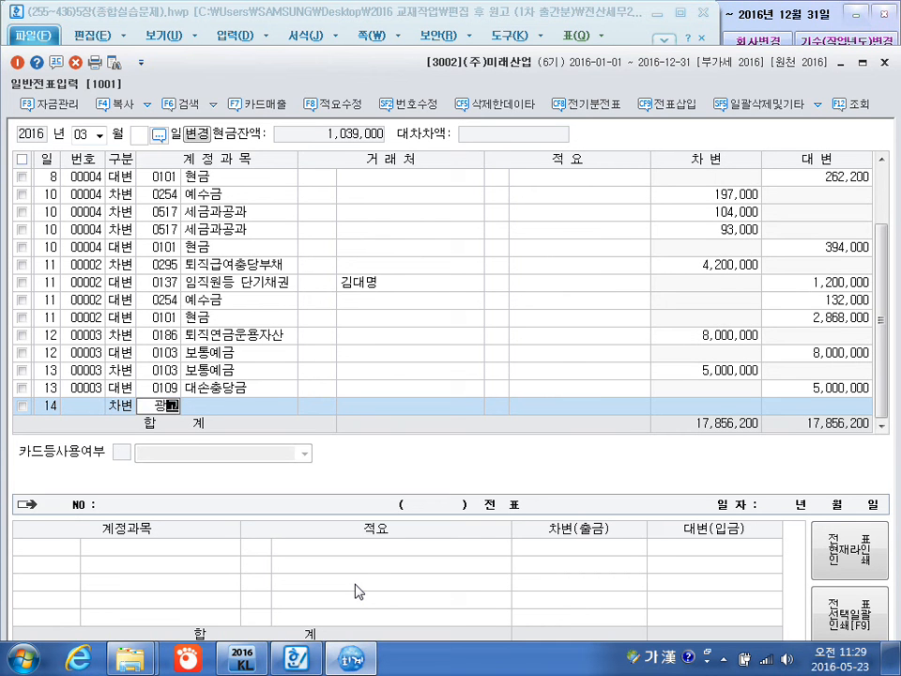
text(고)
key(Return)
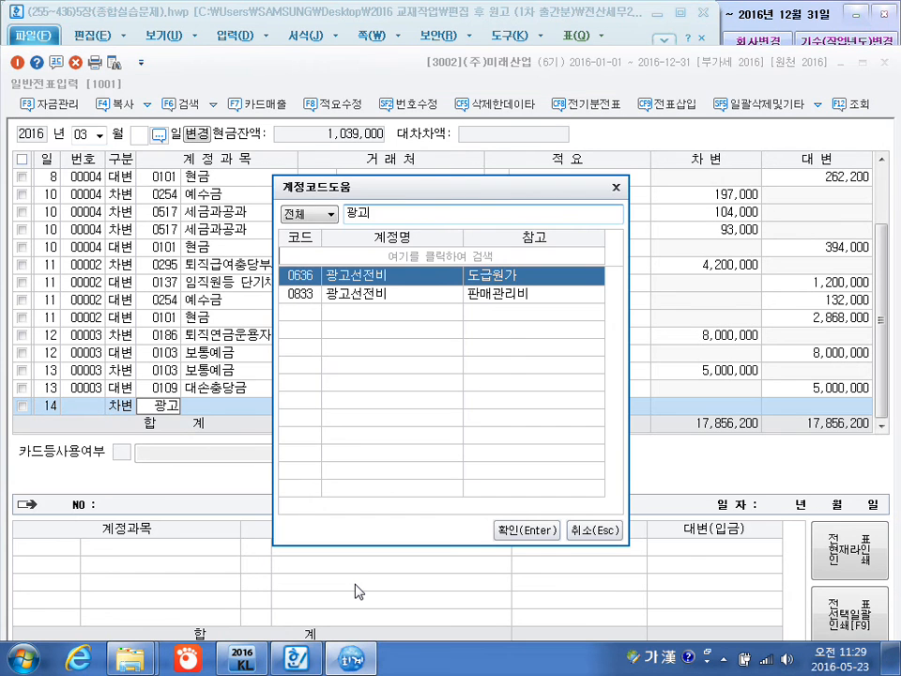
key(Down)
key(Return)
key(Return)
key(Return)
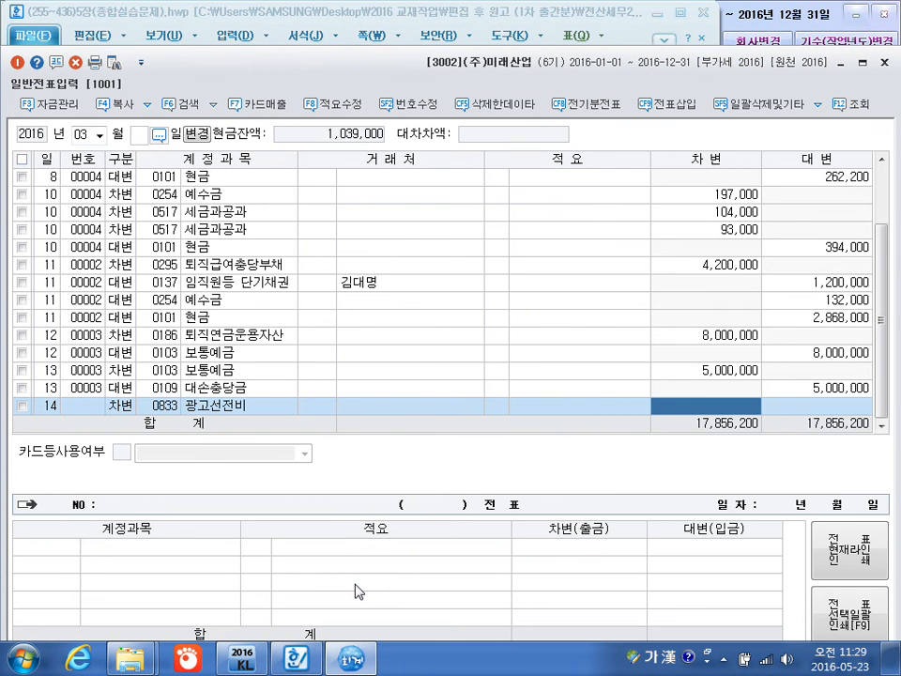
Leave the 광고선전비 line's customer and description blank and set its debit amount to 870,000.
text(8700000)
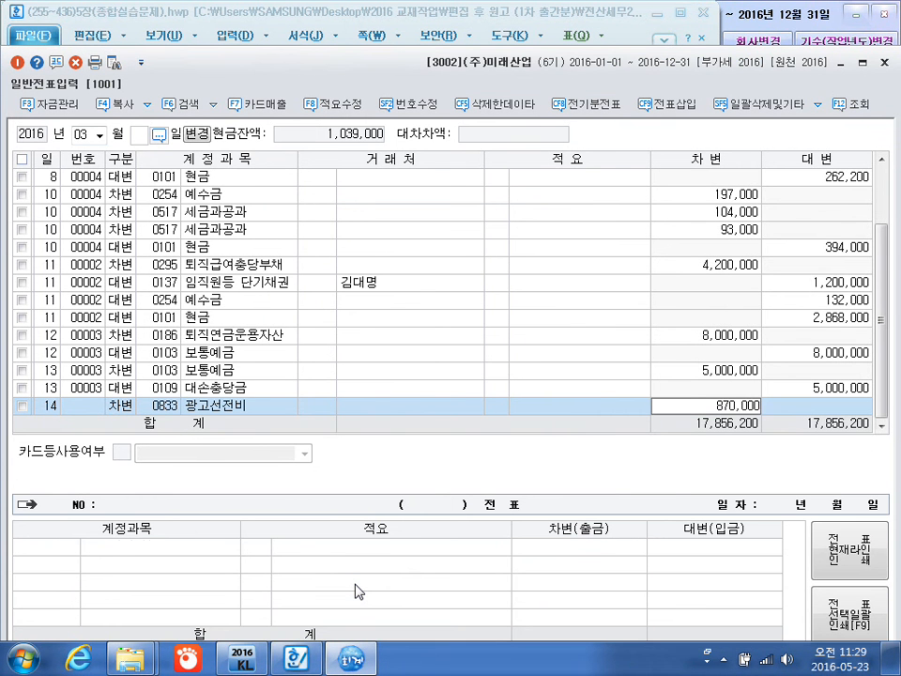
key(Return)
key(Return)
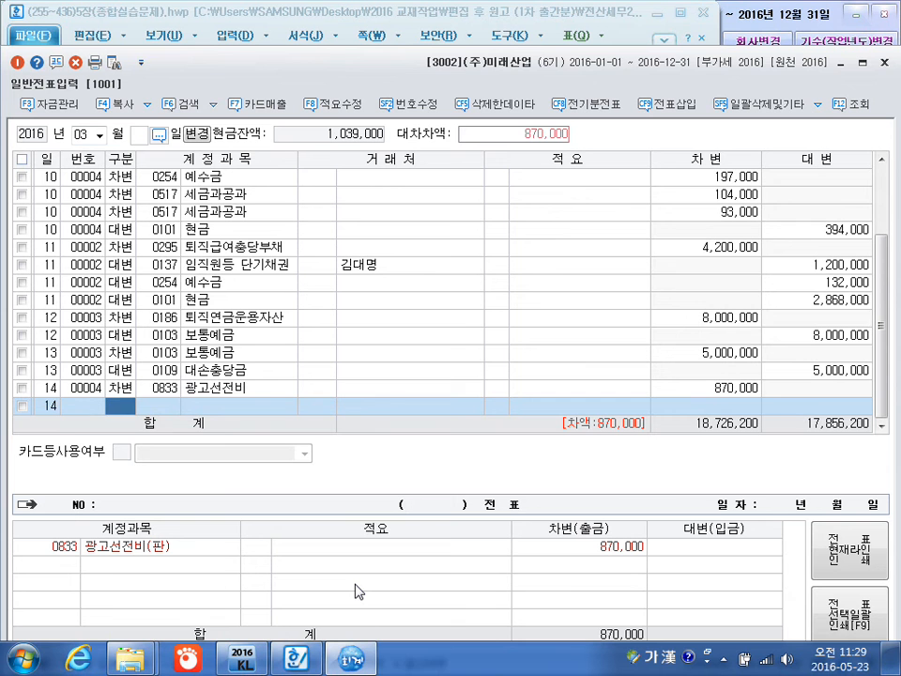
Add a March 14 credit line for 0150 제품 with the balancing 870,000 and description 8 타계정으로 대체액 손익계산서 반영분.
key(4)
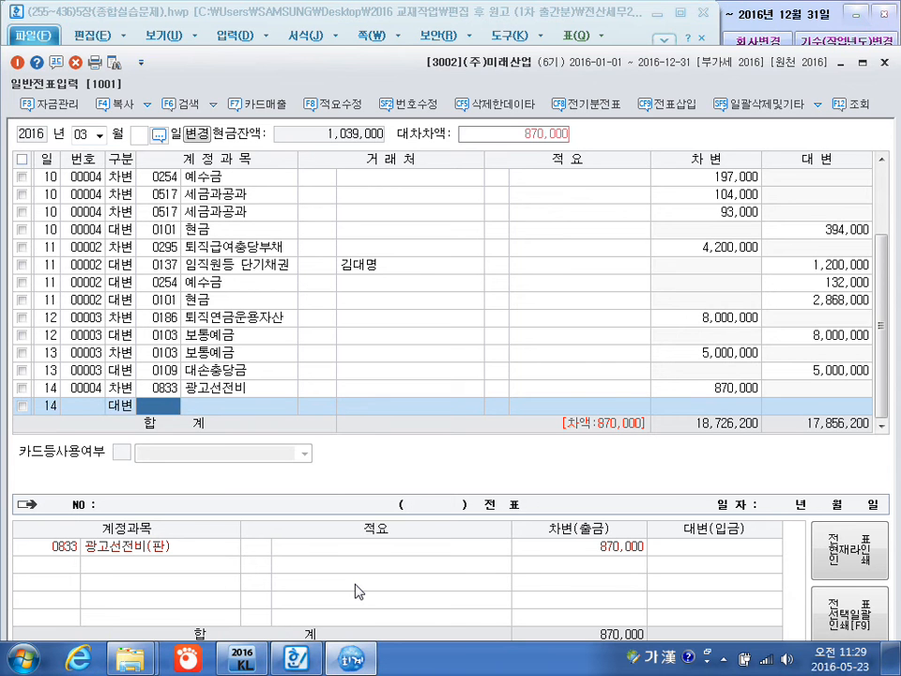
text(제품)
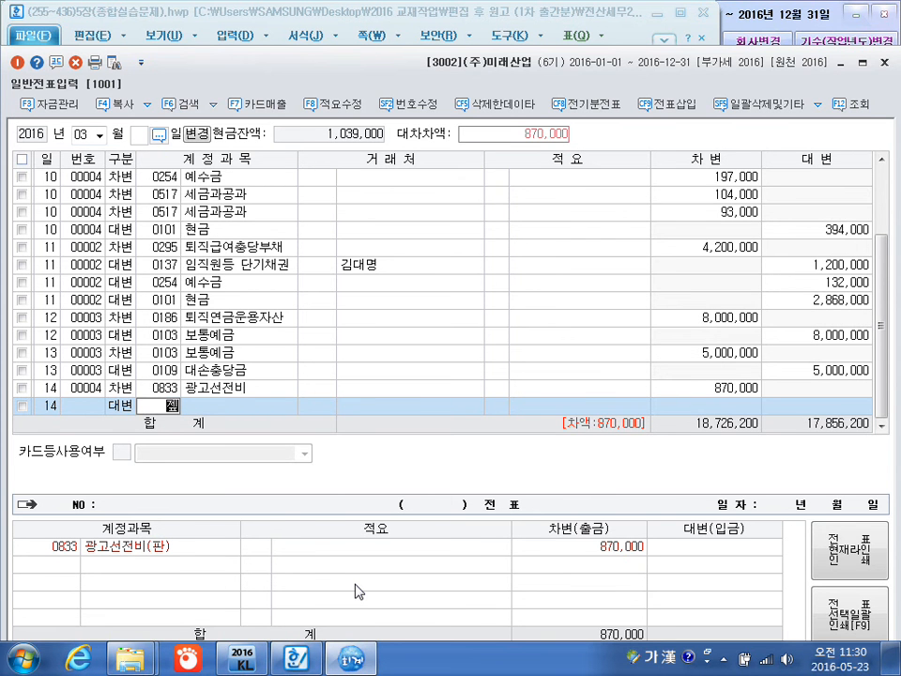
key(Return)
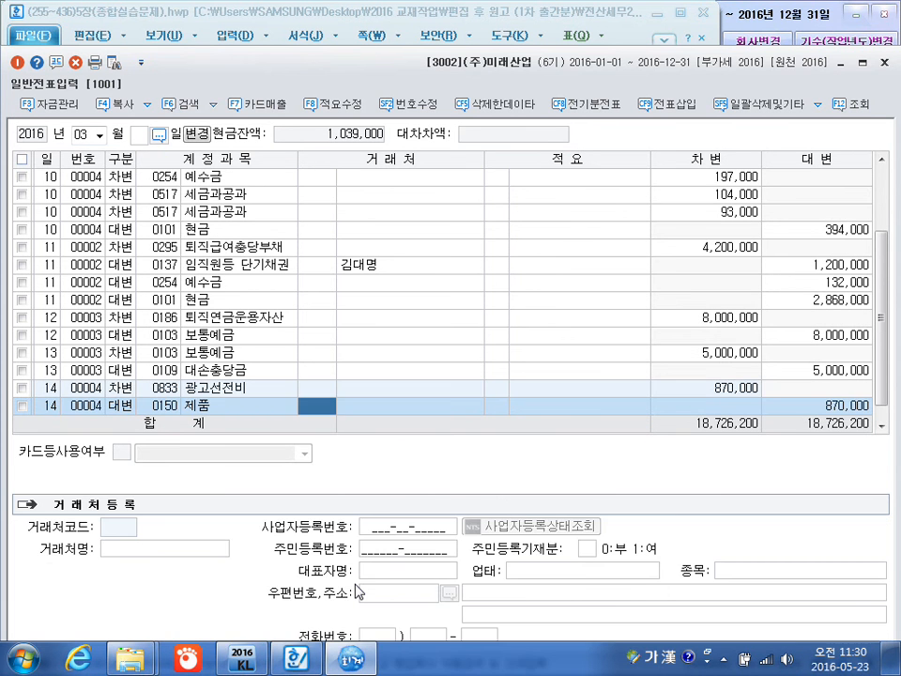
key(Return)
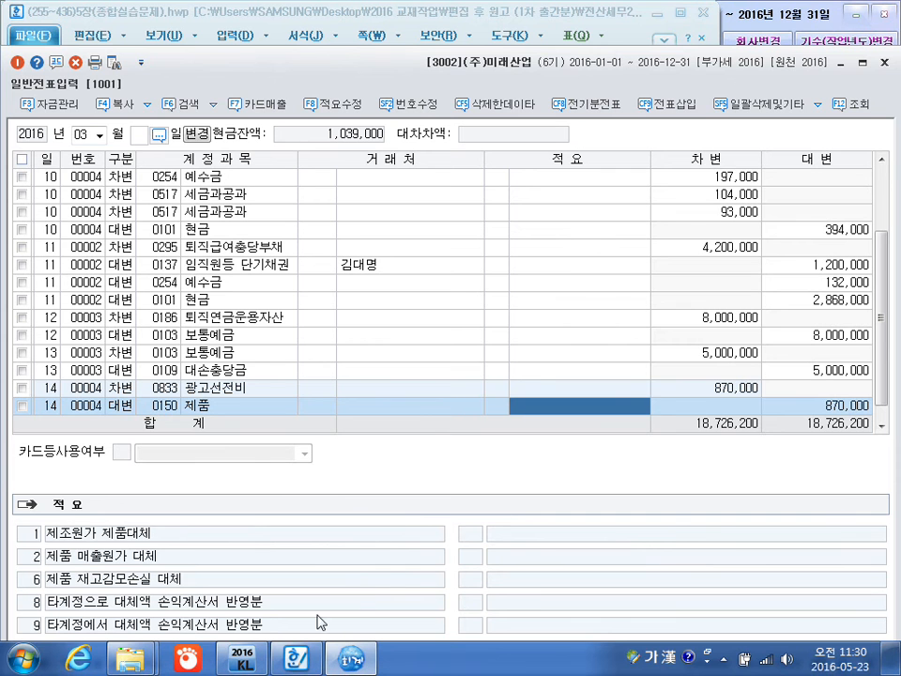
click(498, 407)
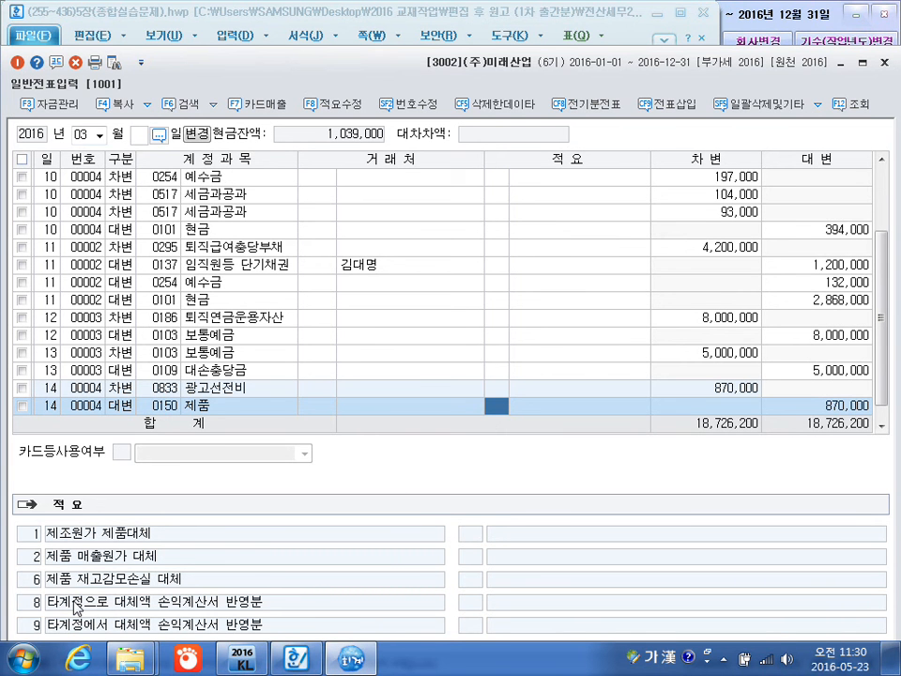
text(8)
key(Return)
key(Return)
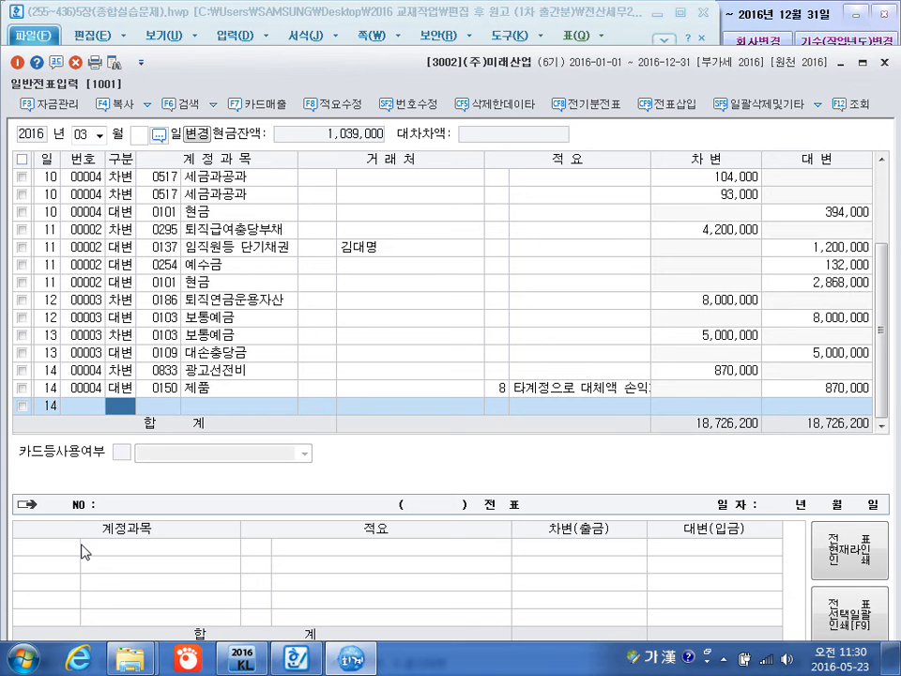
Add a March 14 debit line for 0251 외상매입금 with customer 신암전자(주), no description and an amount of 10,000,000.
text(3)
key(Return)
text(251)
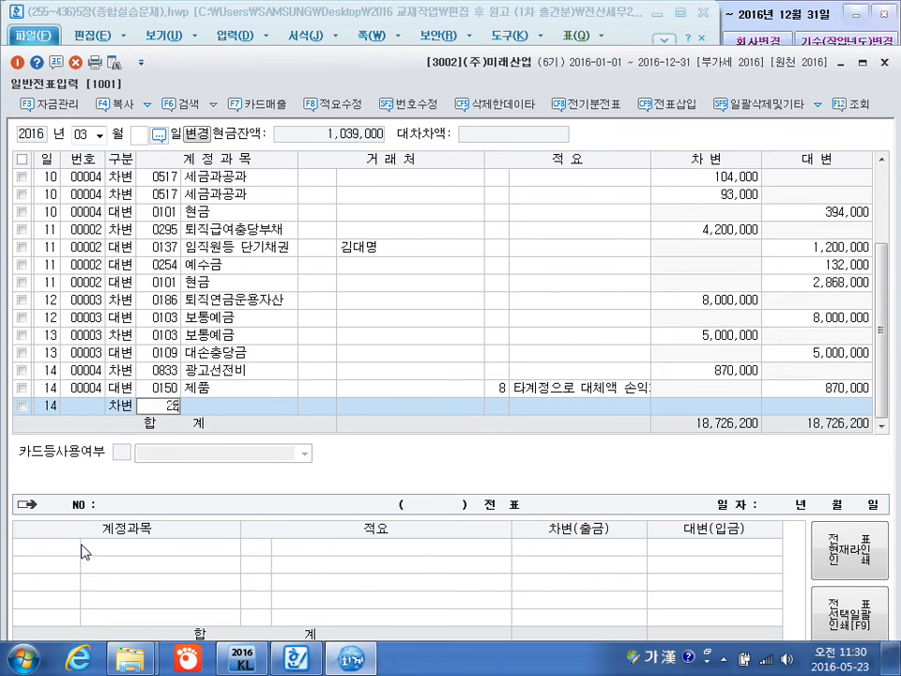
key(Return)
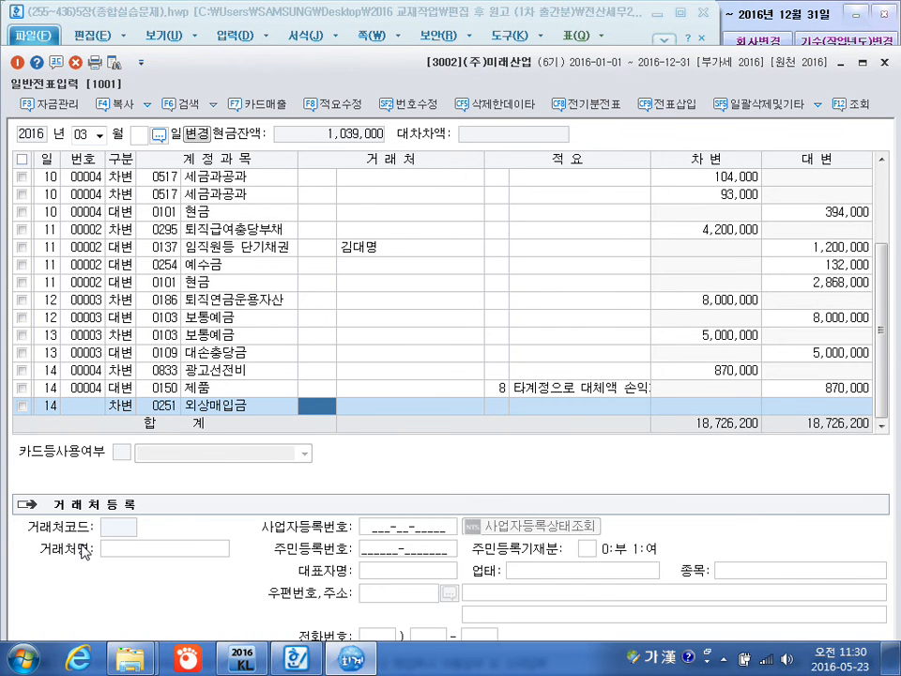
text(신명)
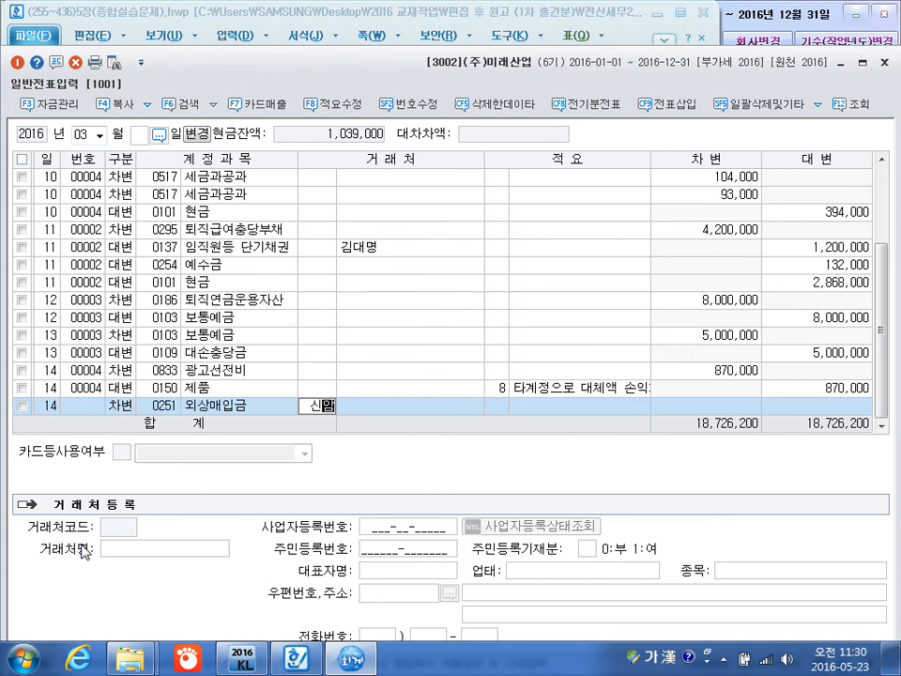
key(Return)
key(Return)
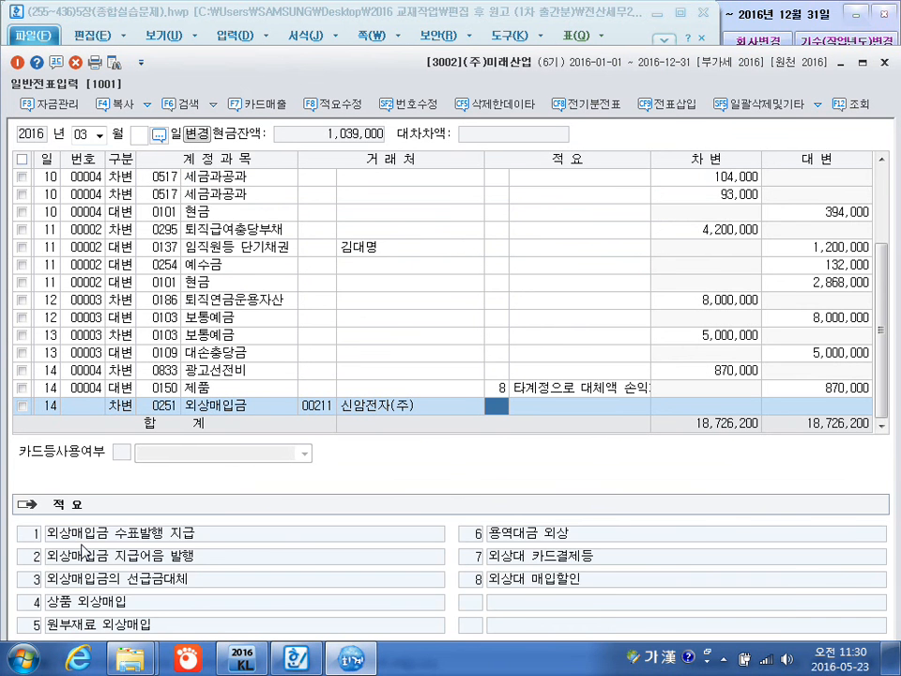
key(Return)
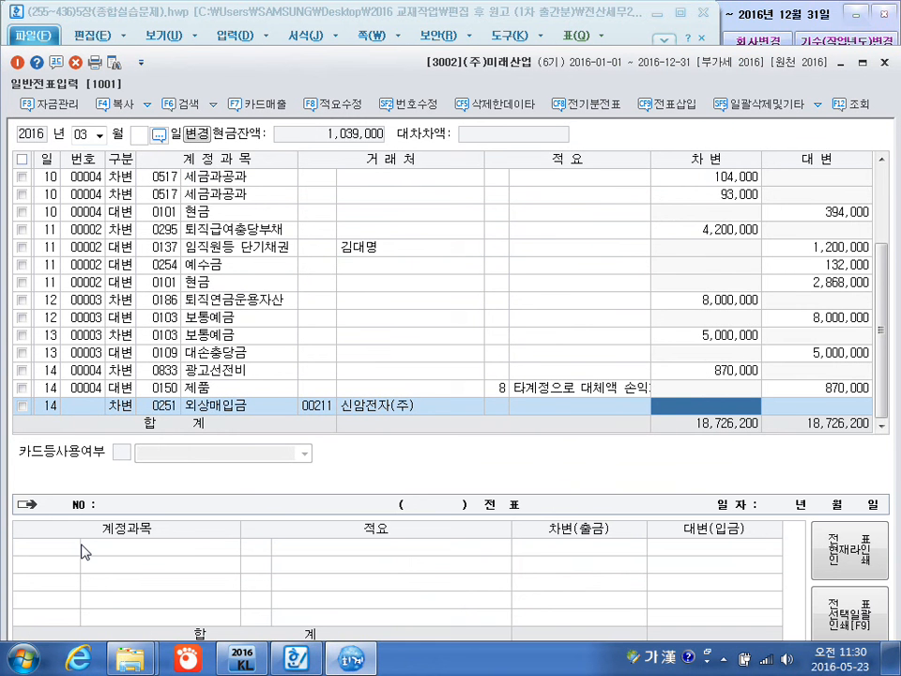
text(10000000)
key(Return)
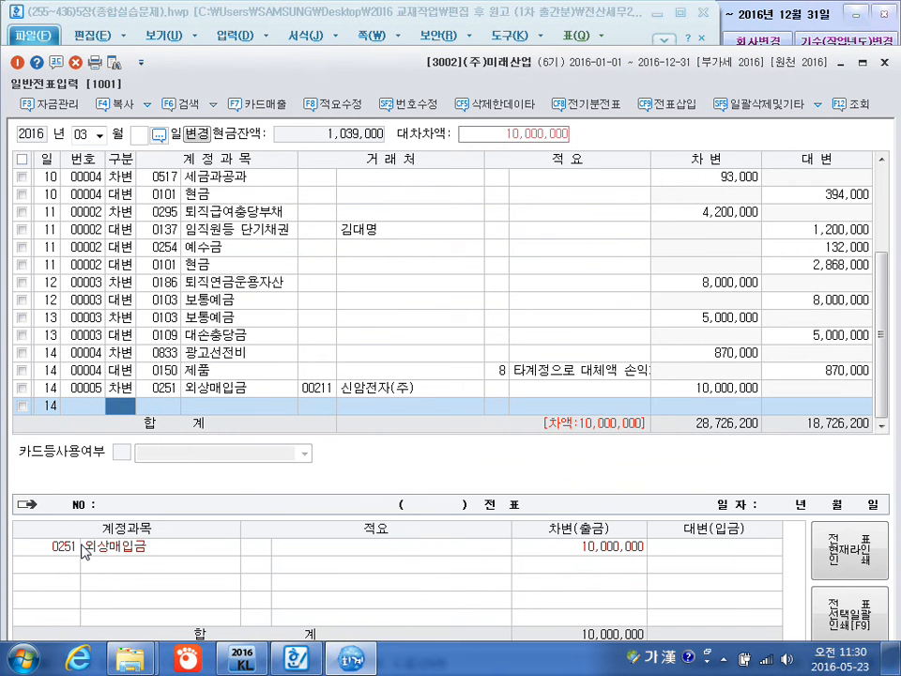
Add a March 14 credit line for 0110 받을어음 with customer 범어산업(주), no description and the balancing amount of 10,000,000.
text(4)
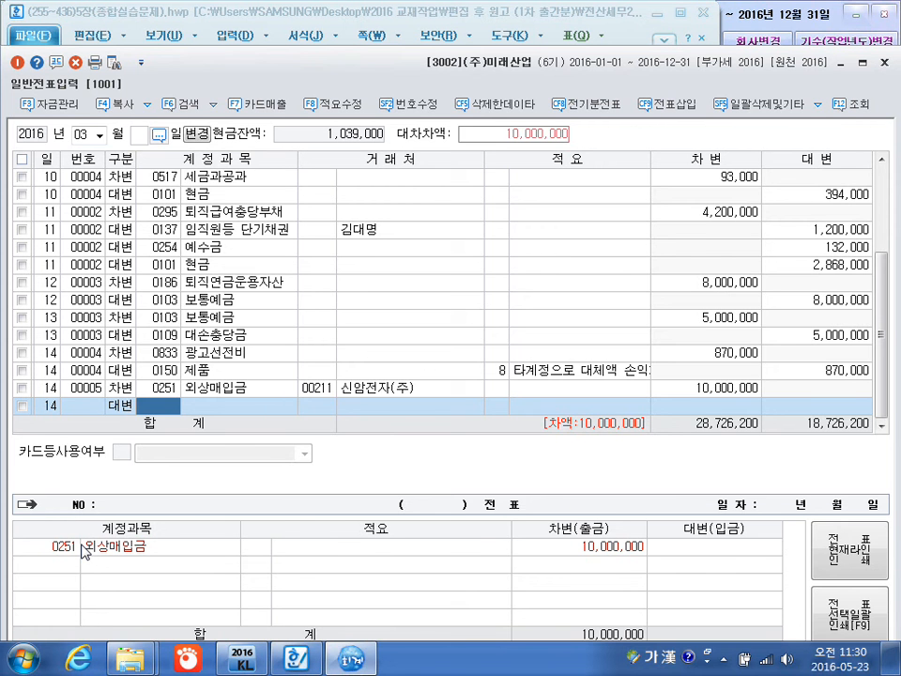
text(110)
key(Return)
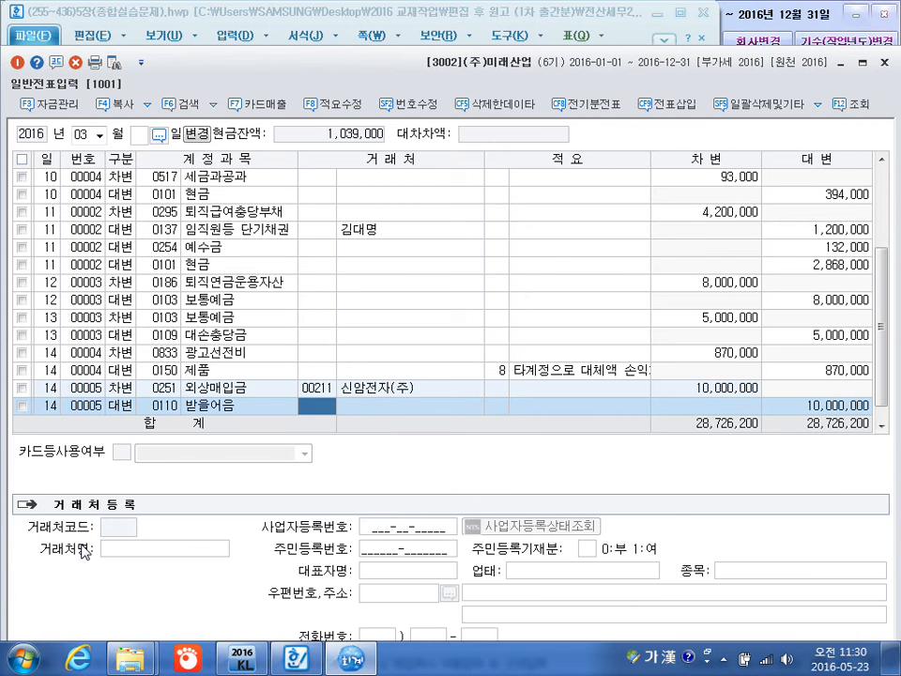
text(범어)
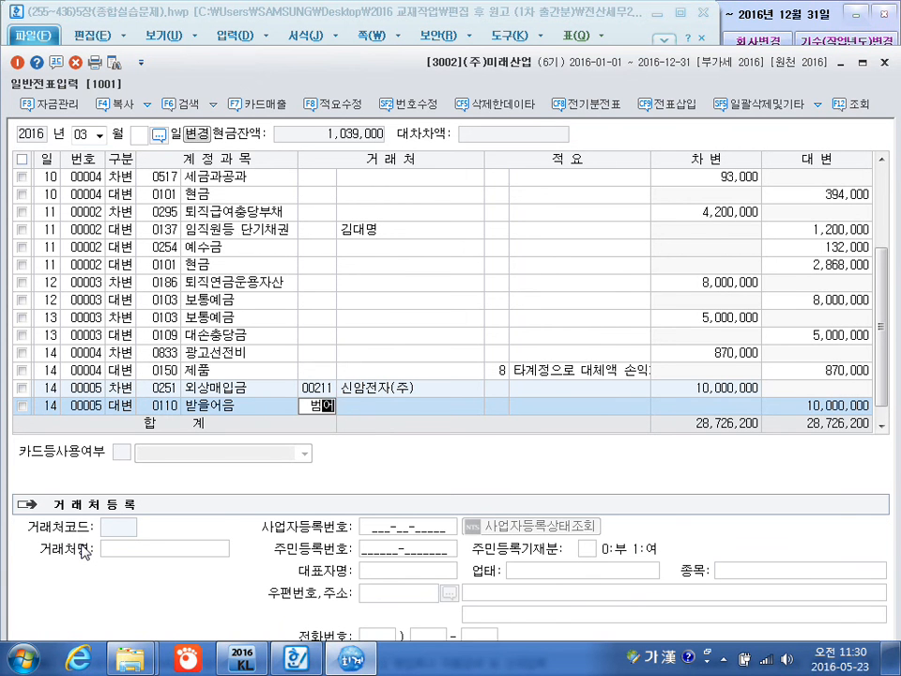
key(Return)
key(Return)
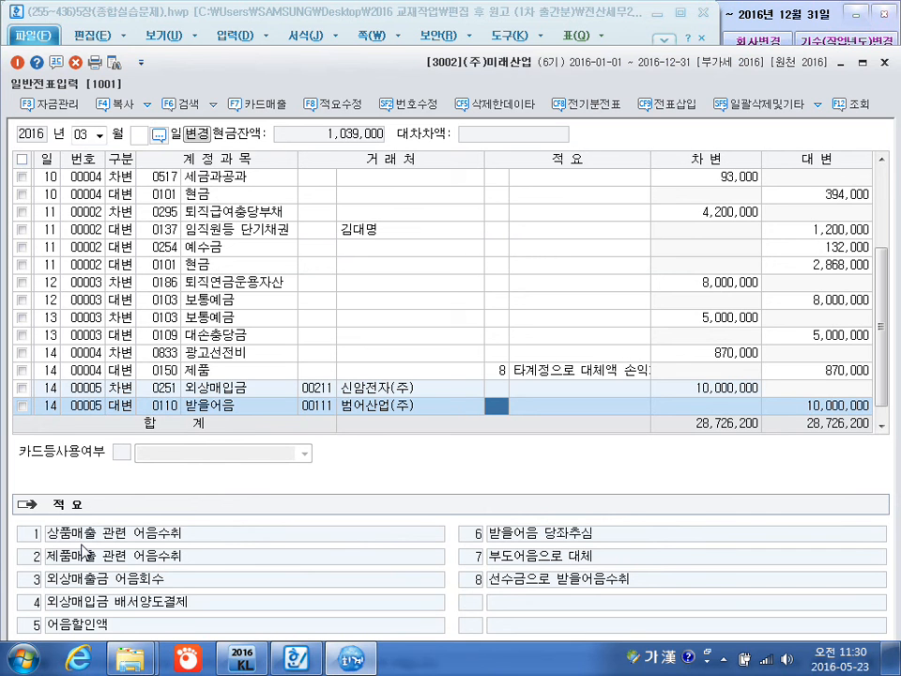
key(Return)
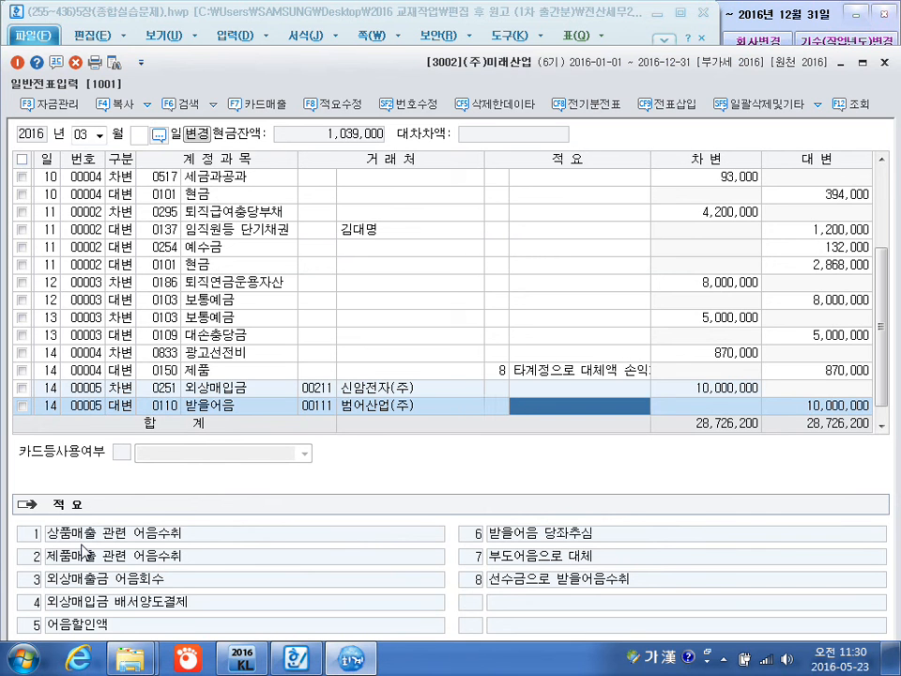
key(Return)
Start a March 15 cash payment (출금) line and look up 선납 to assign account 0136 선납세금.
text(15)
key(Return)
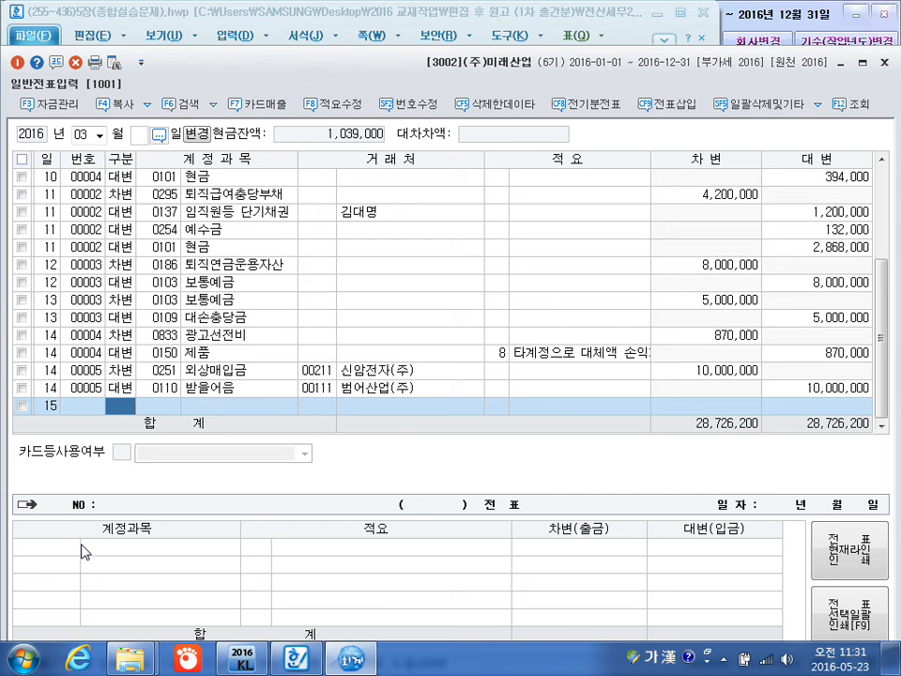
text(1)
key(Return)
text(선)
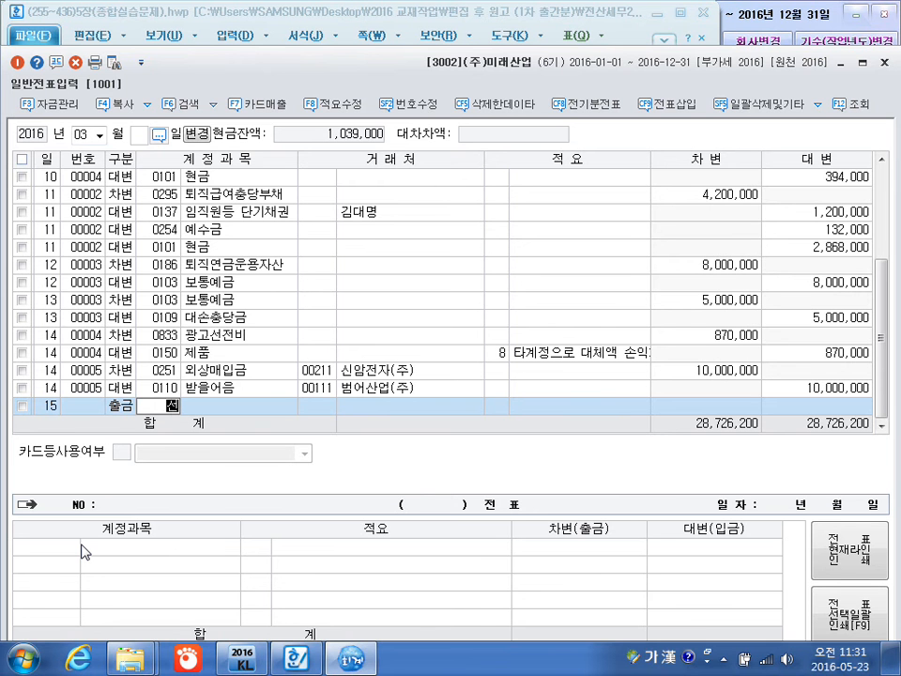
text(납)
key(Return)
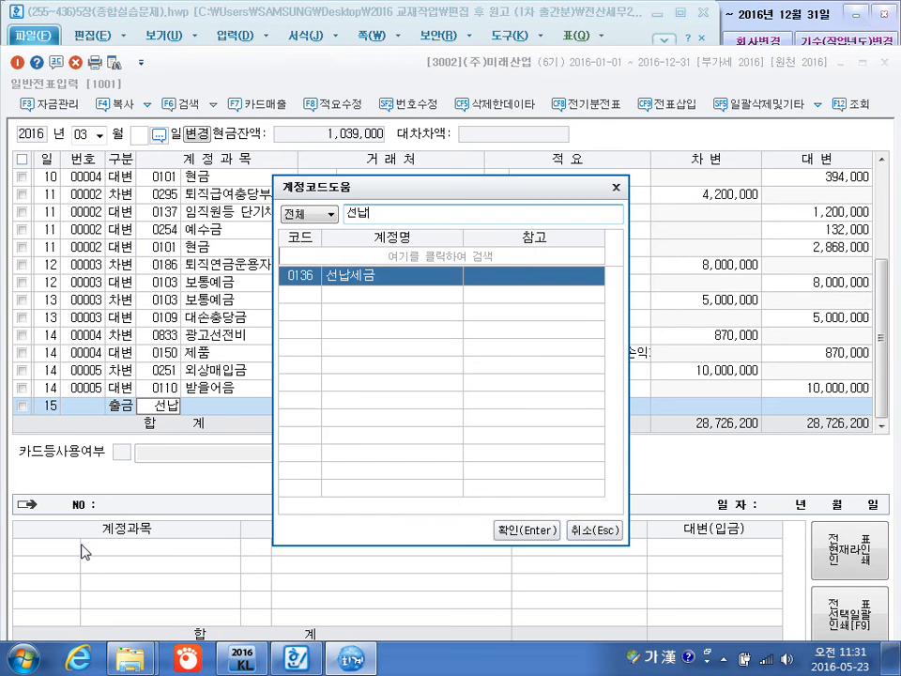
key(Return)
Leave the 선납세금 line's customer and description blank and set its amount to 3,500,000.
key(Return)
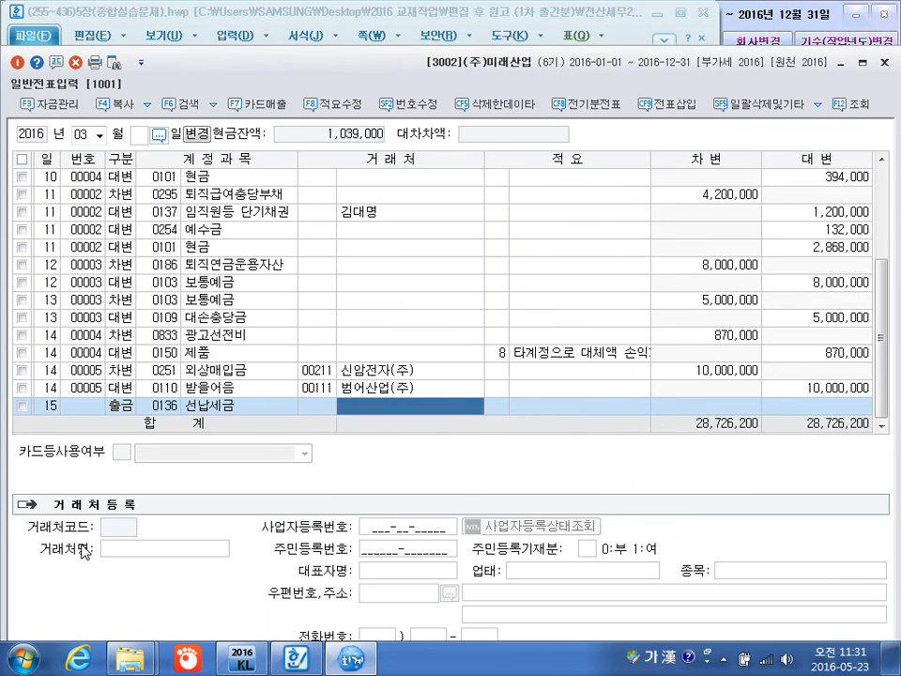
key(Return)
key(Return)
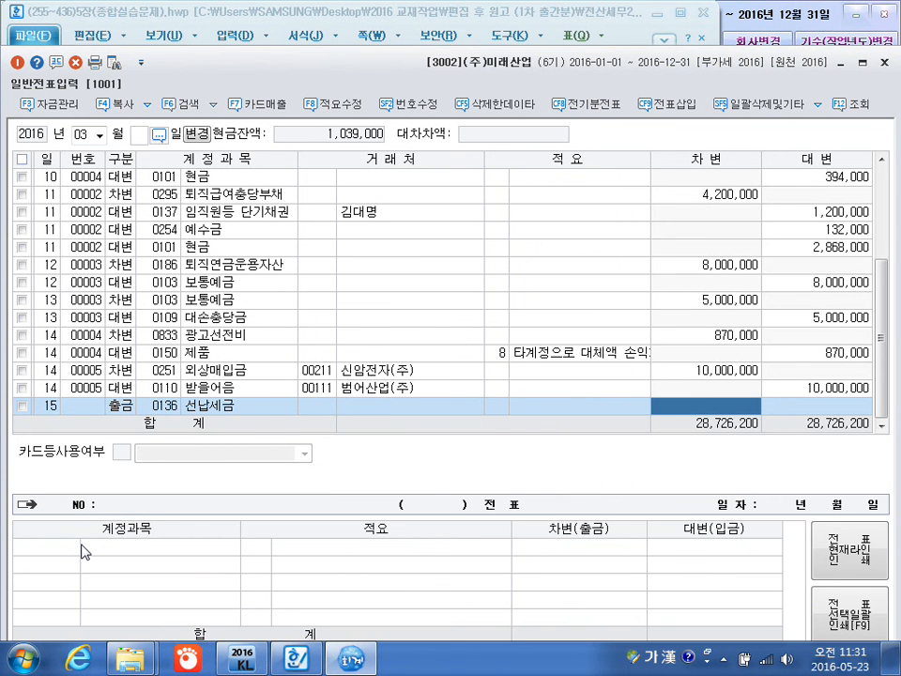
text(3500000)
key(Return)
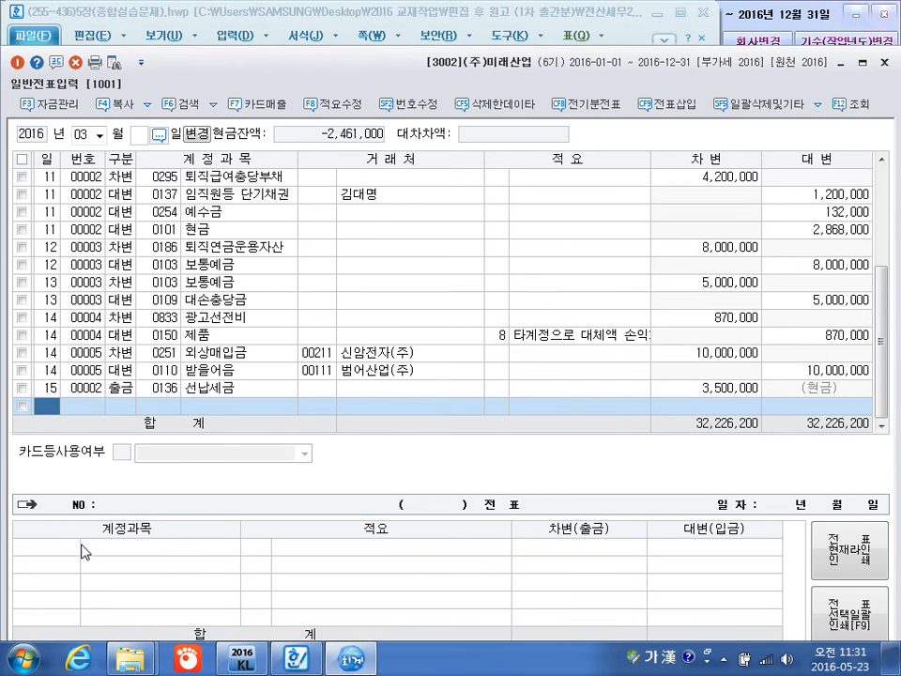
Start a March 16 debit line and look up 투자 to assign account 0183 투자부동산.
text(16)
key(Return)
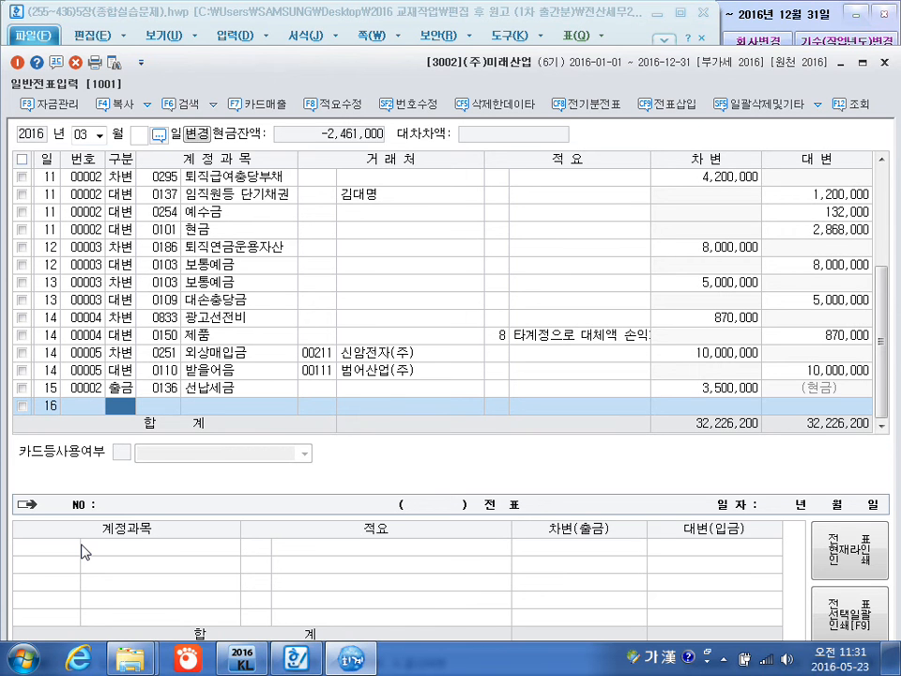
text(3)
key(Return)
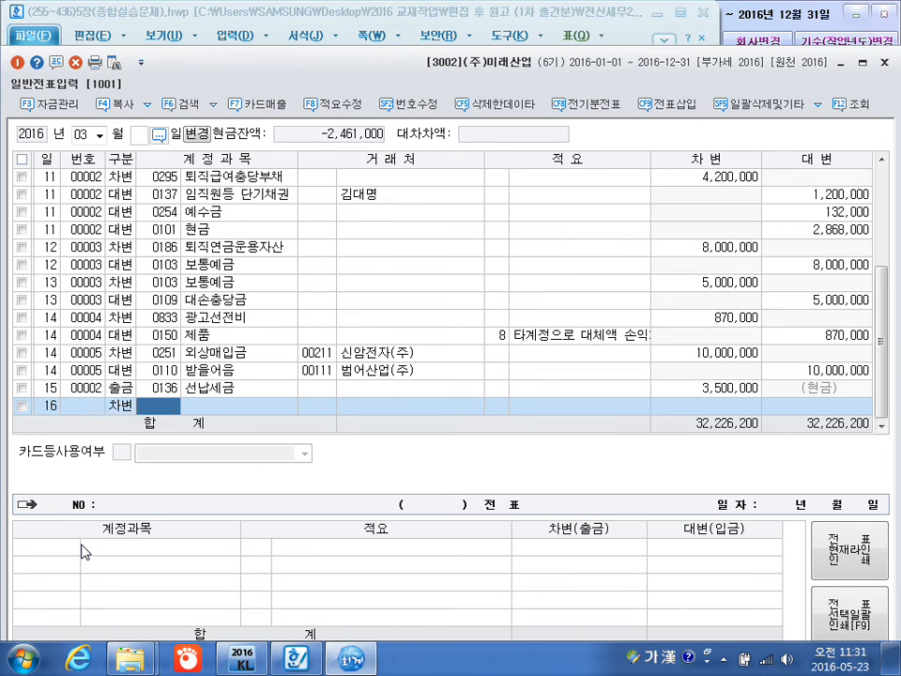
text(투재)
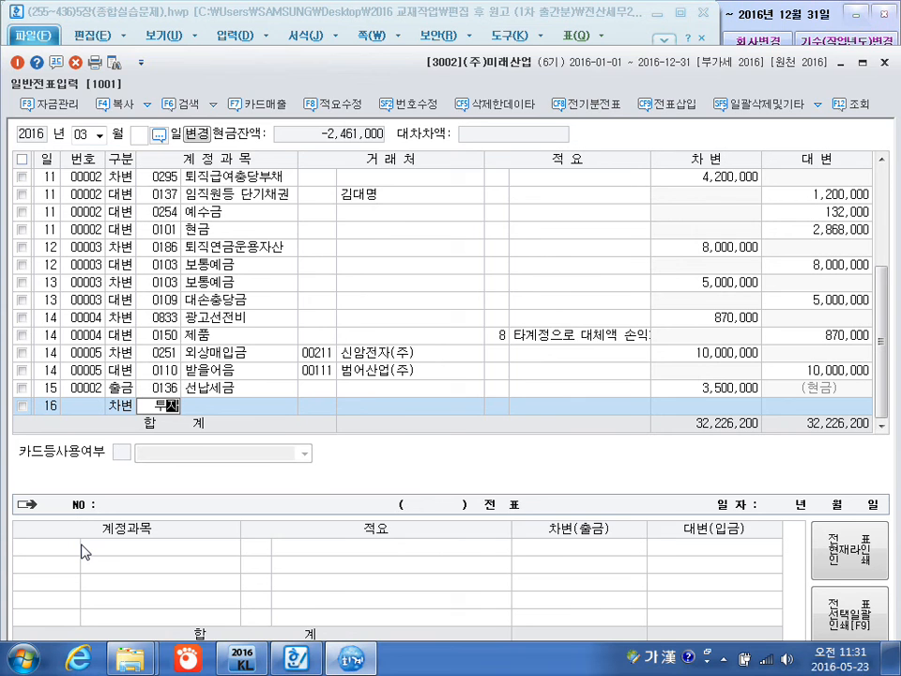
key(Return)
key(Down)
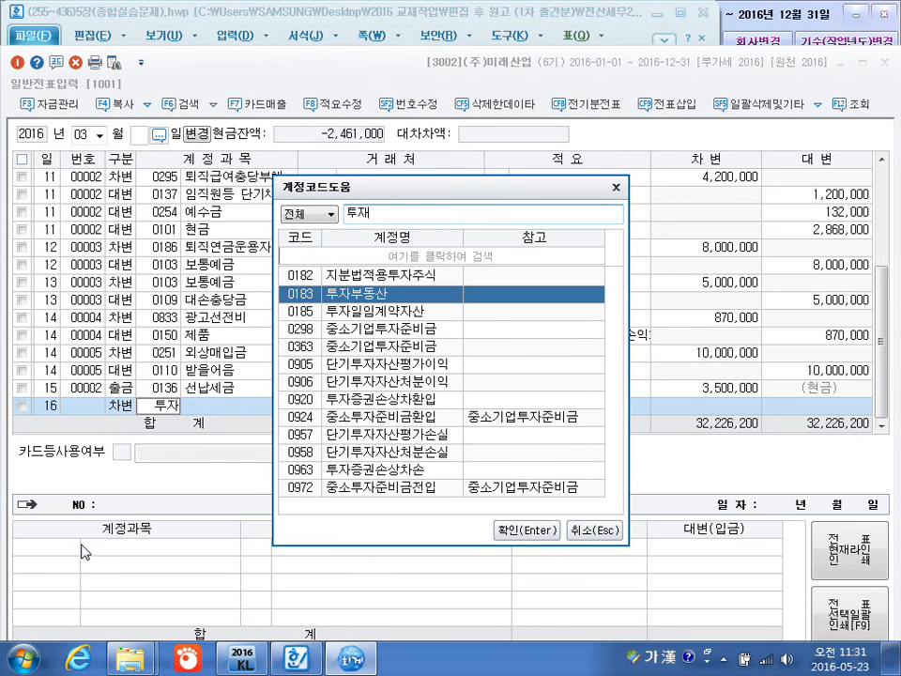
key(Return)
Leave the 투자부동산 line's customer and description blank and set its debit amount to 156,000,000.
key(Return)
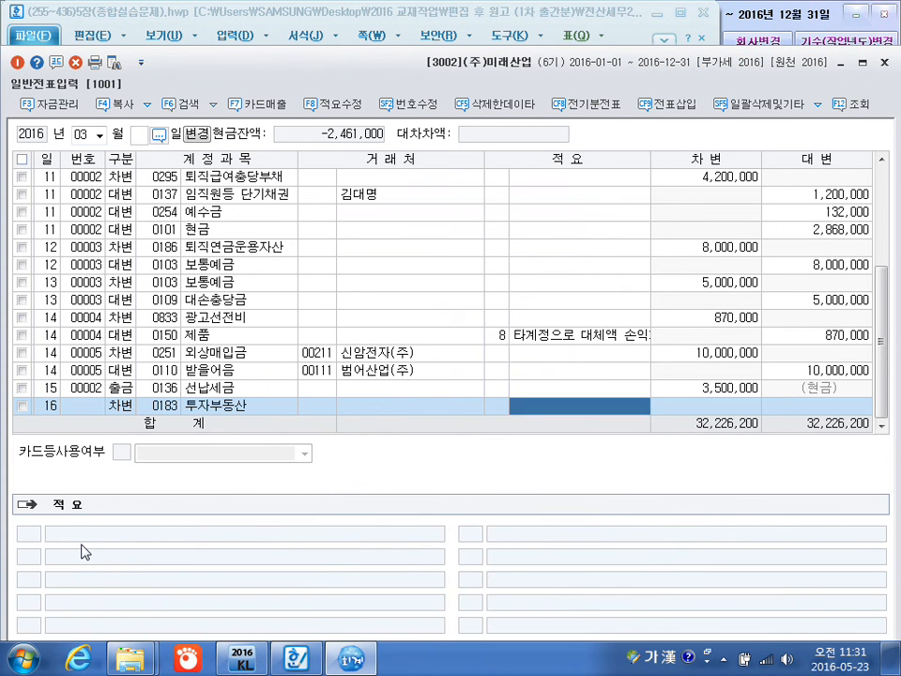
key(Return)
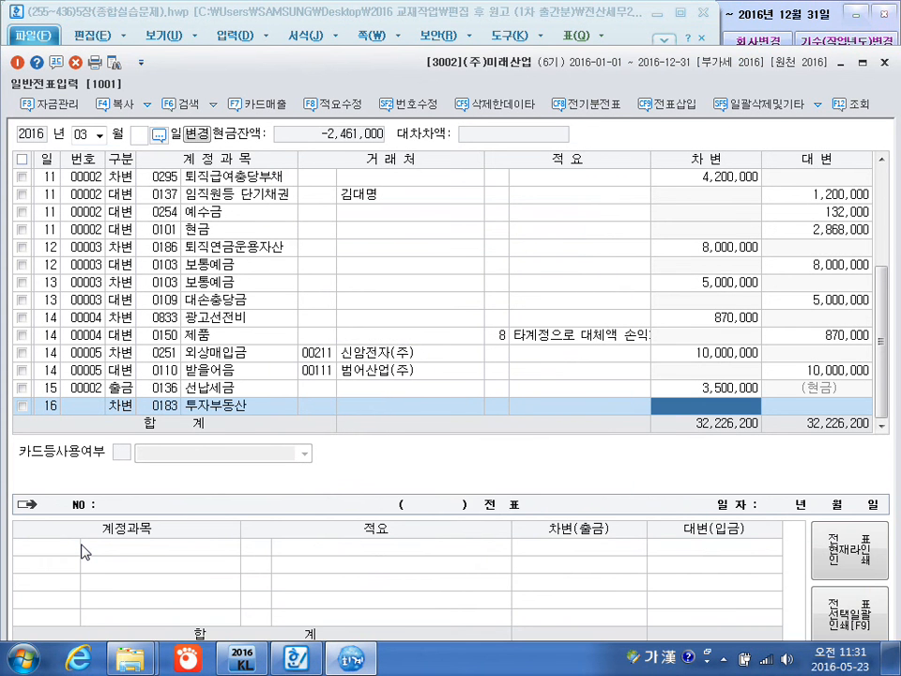
text(156000000)
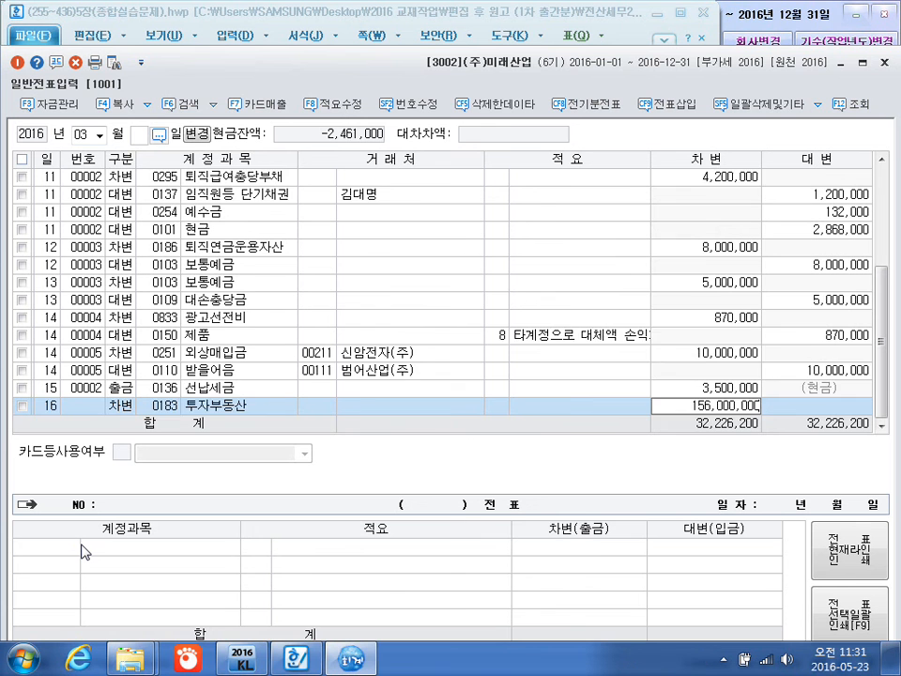
key(Return)
Add a March 16 credit line for 0102 당좌예금 with no customer or description and an amount of 150,000,000.
text(4)
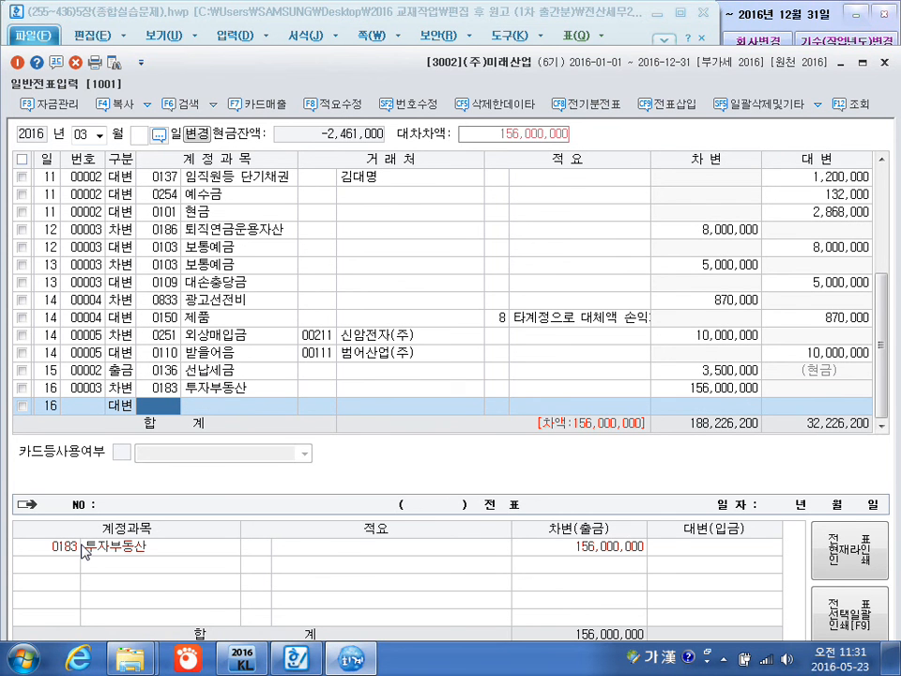
text(102)
key(Return)
key(Return)
key(Return)
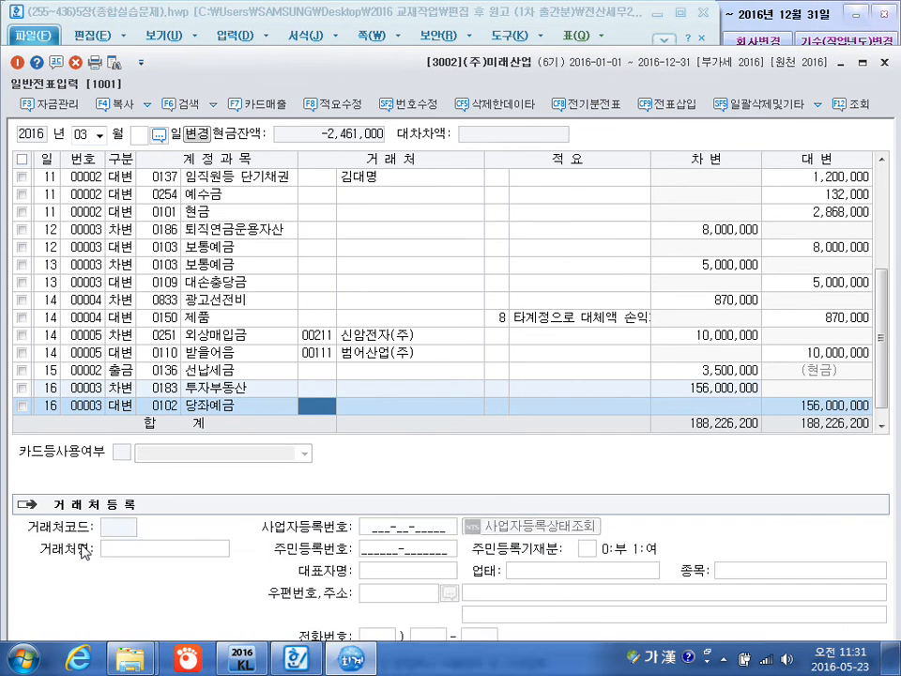
key(Return)
text(150000000)
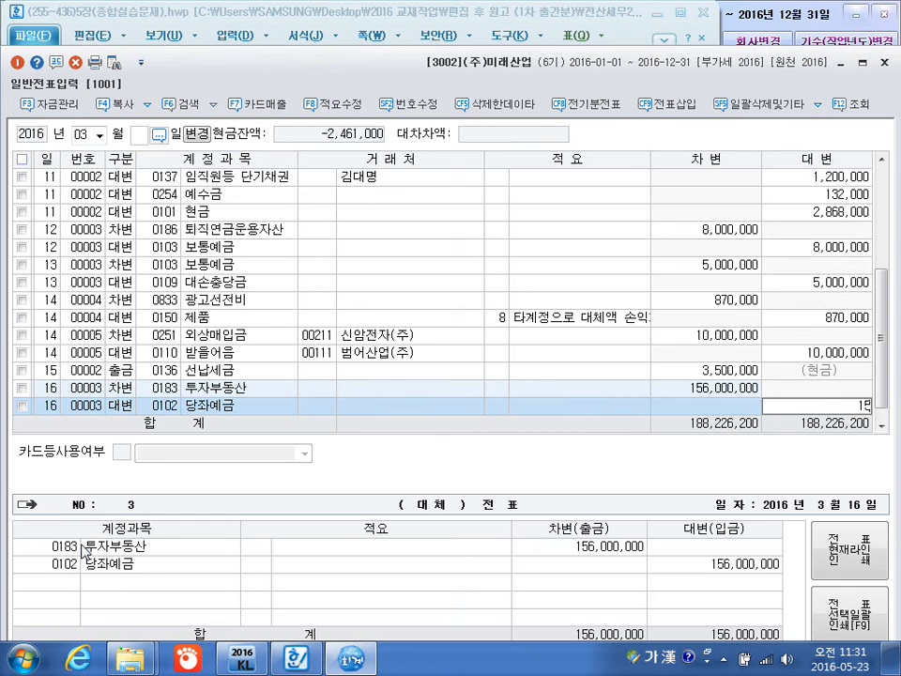
key(Return)
Add a March 16 credit line for 0101 현금 with the balancing 6,000,000, and start a line dated the 17th.
text(4)
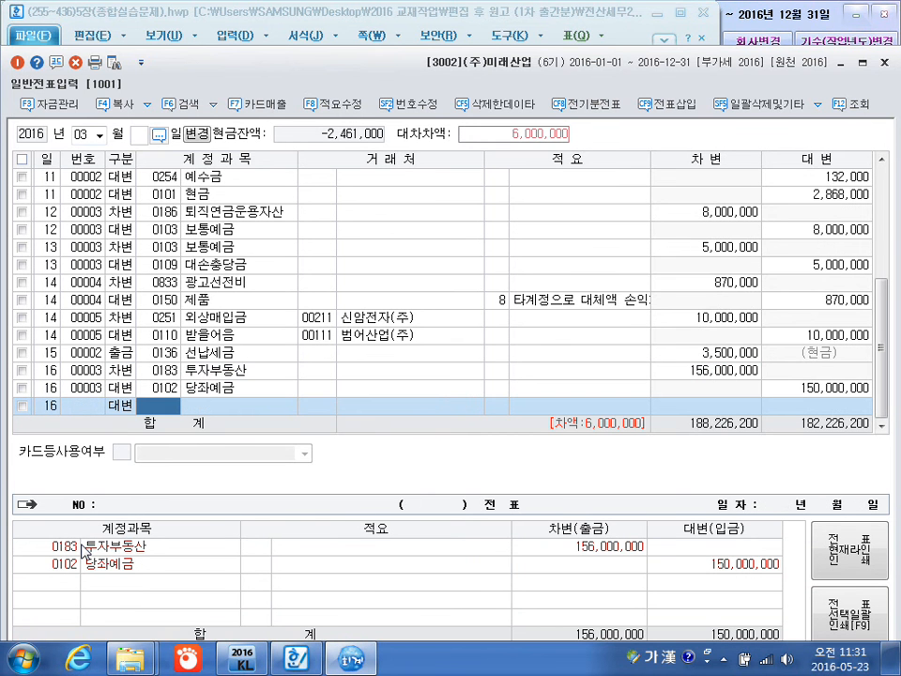
text(101)
key(Return)
key(Return)
key(Return)
key(Return)
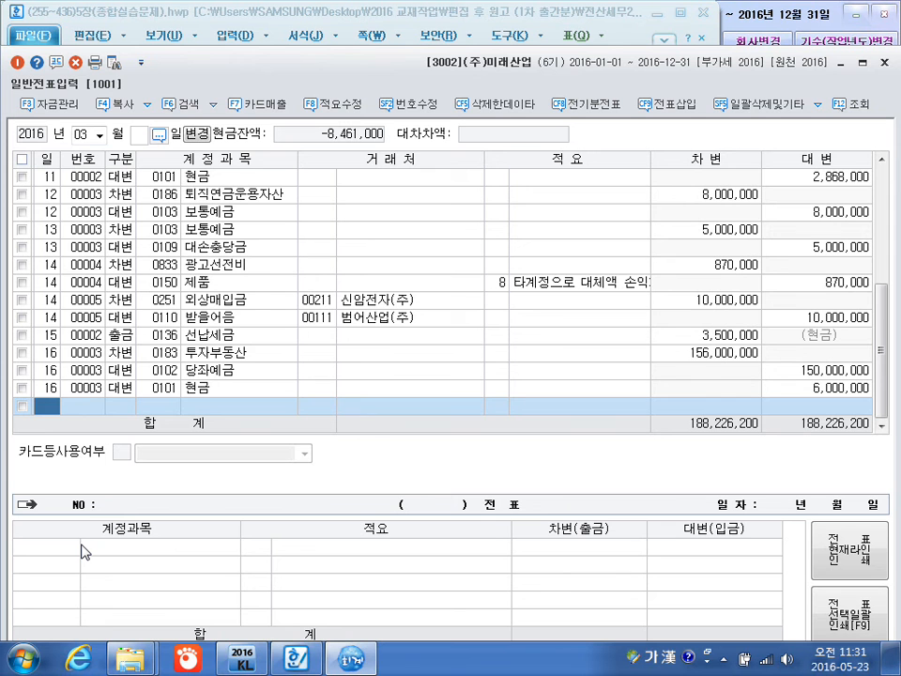
text(17)
key(Return)
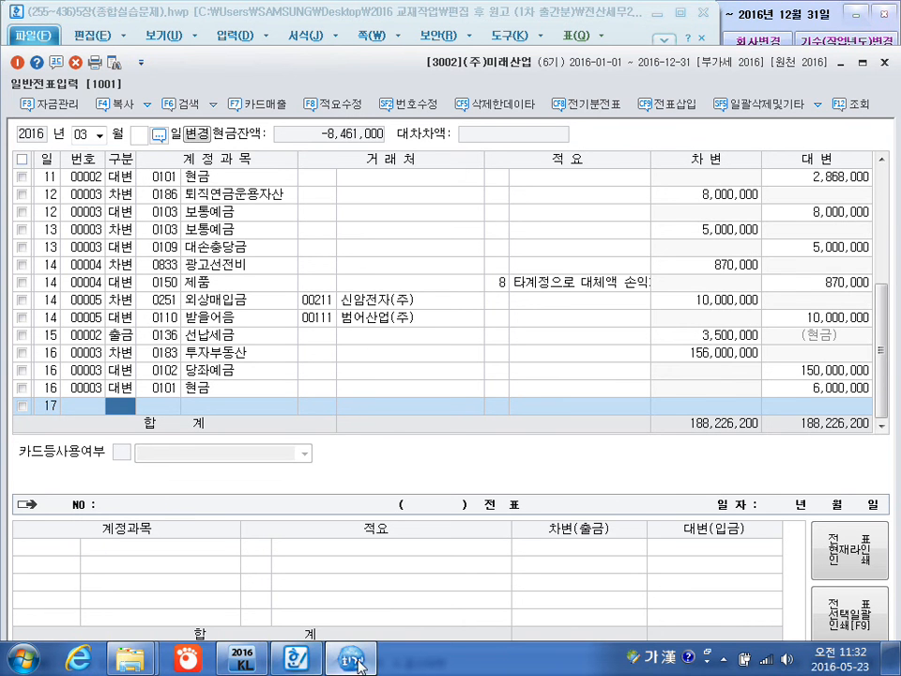
Switch to the textbook document in the Hangul word processor, find problem [20] for March 17 and open the screen pen over it.
click(316, 664)
scroll(375, 394, down, 10)
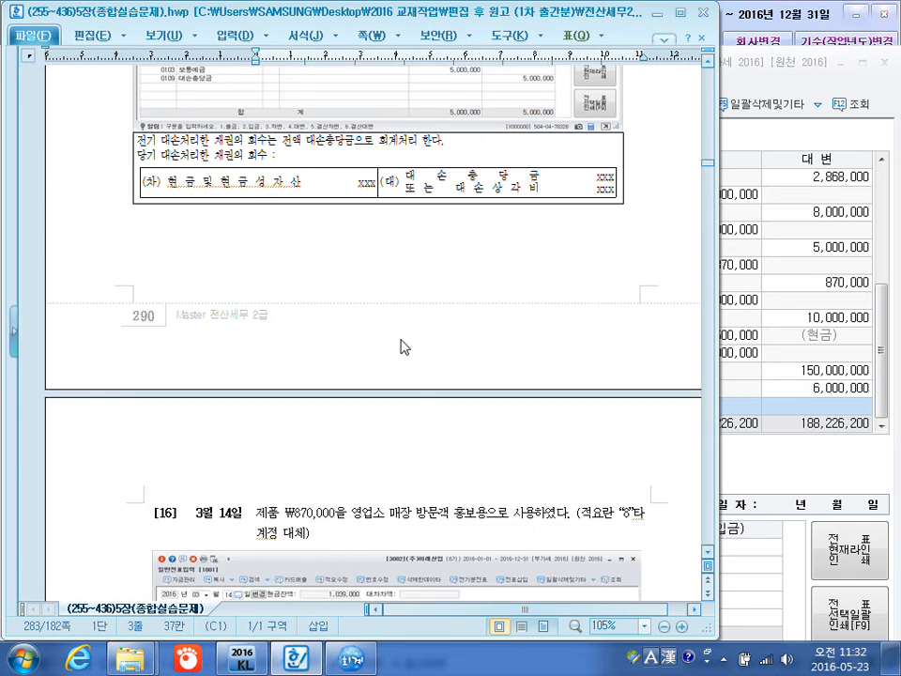
scroll(401, 345, down, 15)
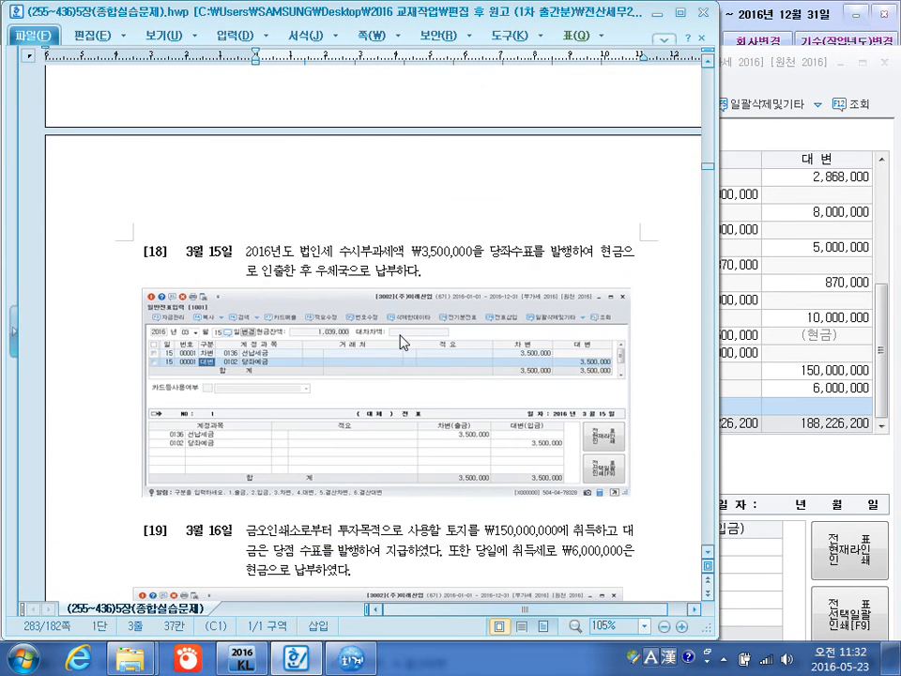
scroll(401, 342, down, 5)
scroll(401, 343, down, 15)
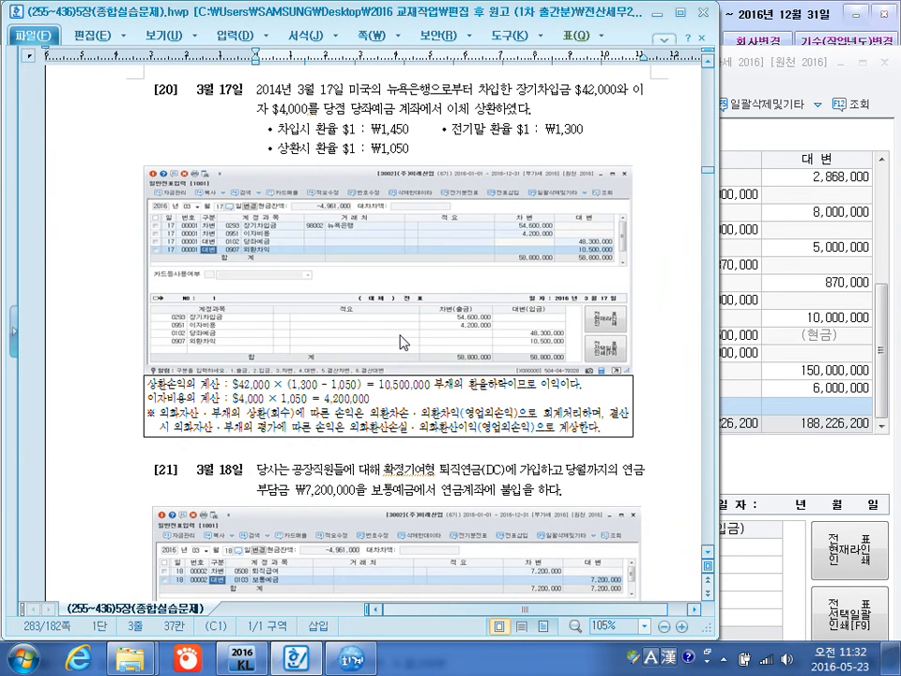
scroll(427, 221, up, 1)
click(319, 148)
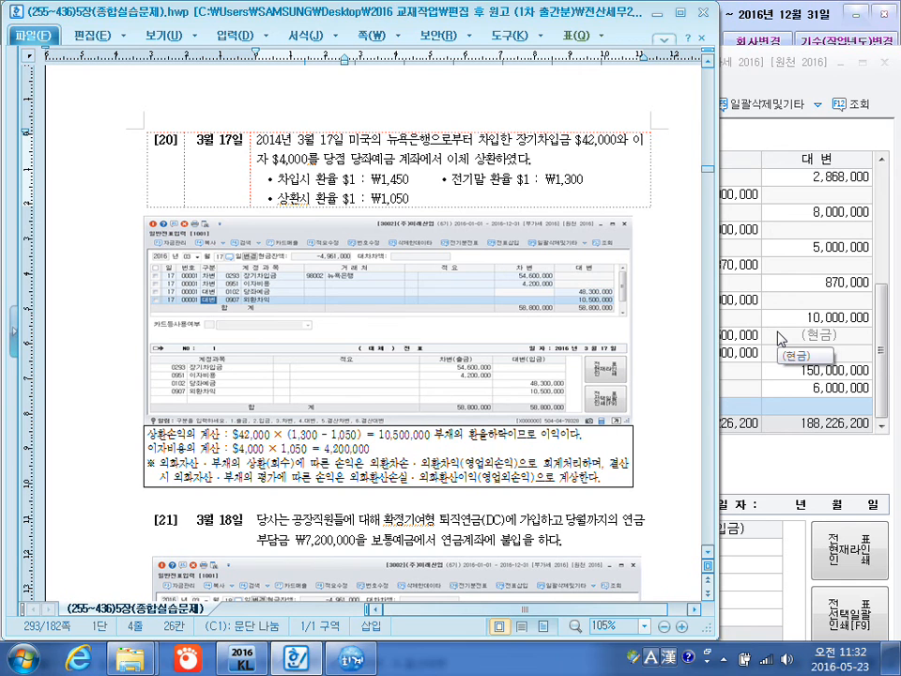
key(F2)
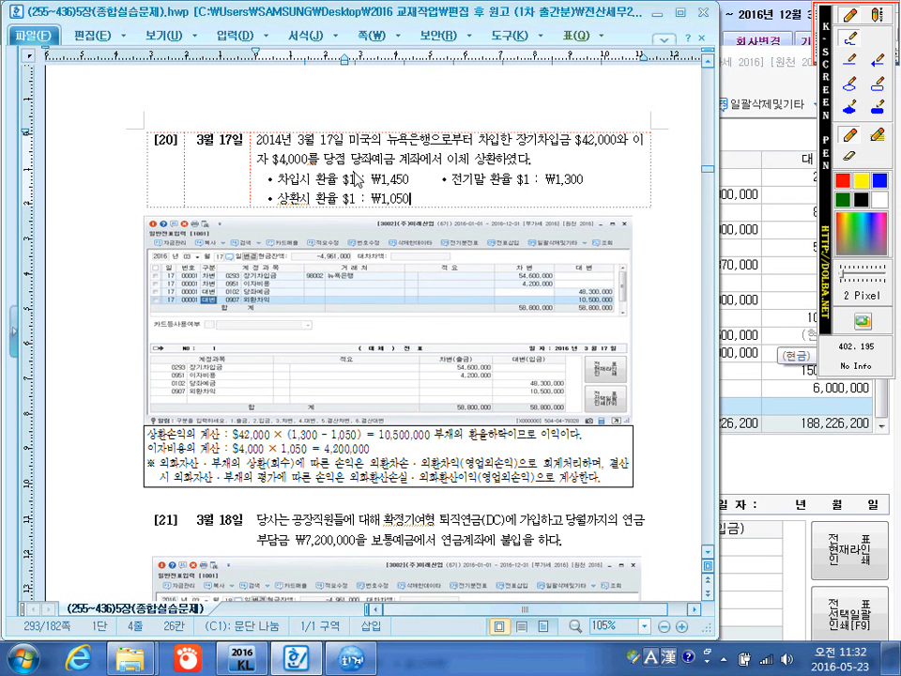
Circle the $42,000 loan in problem [20], underline the ₩1,300 year-end rate and handwrite the book value 54,600,000 above the problem.
mouse_move(618, 152)
mouse_down()
mouse_move(587, 155)
mouse_move(593, 126)
mouse_move(626, 143)
mouse_move(616, 162)
mouse_up()
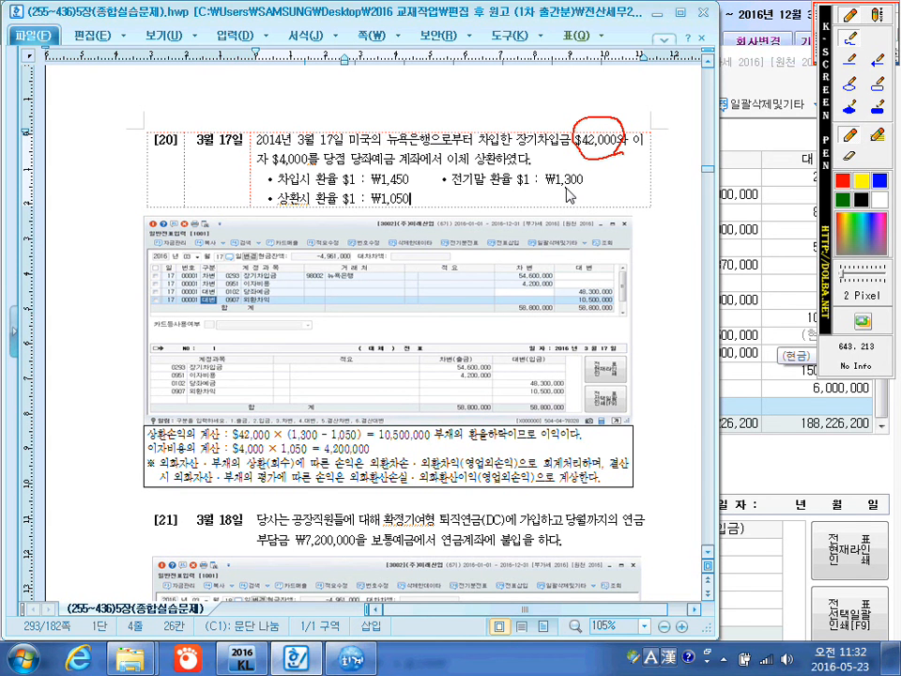
drag(552, 190, 576, 191)
mouse_move(446, 105)
mouse_down()
mouse_move(474, 112)
mouse_move(502, 98)
mouse_move(512, 113)
mouse_move(532, 116)
mouse_move(540, 91)
mouse_move(635, 83)
mouse_up()
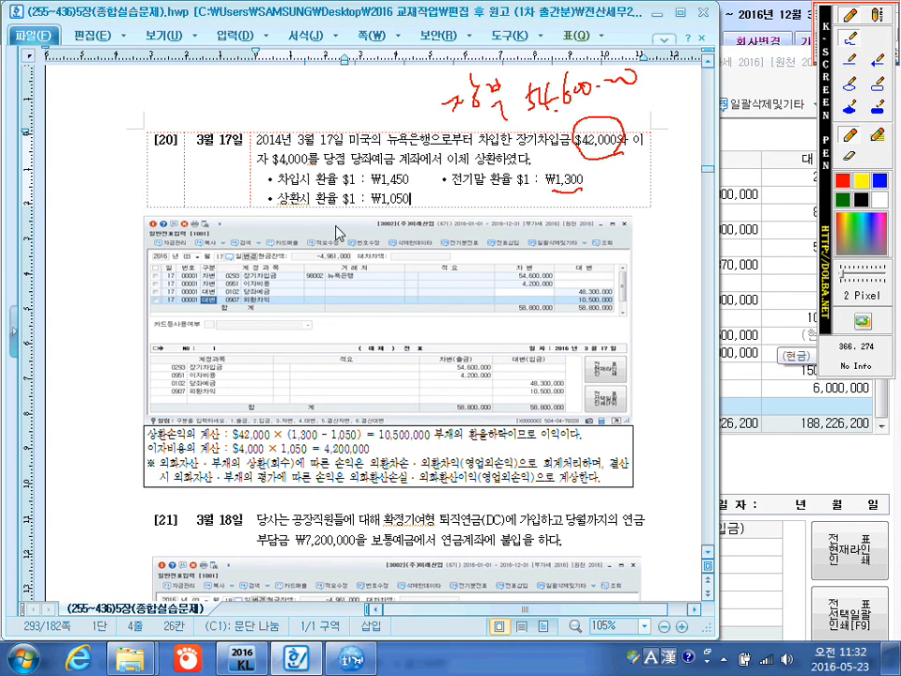
Underline the ₩1,050 repayment rate and handwrite the repayment amount 44,100,000 and the difference 10,500,000 over the page.
drag(374, 207, 402, 209)
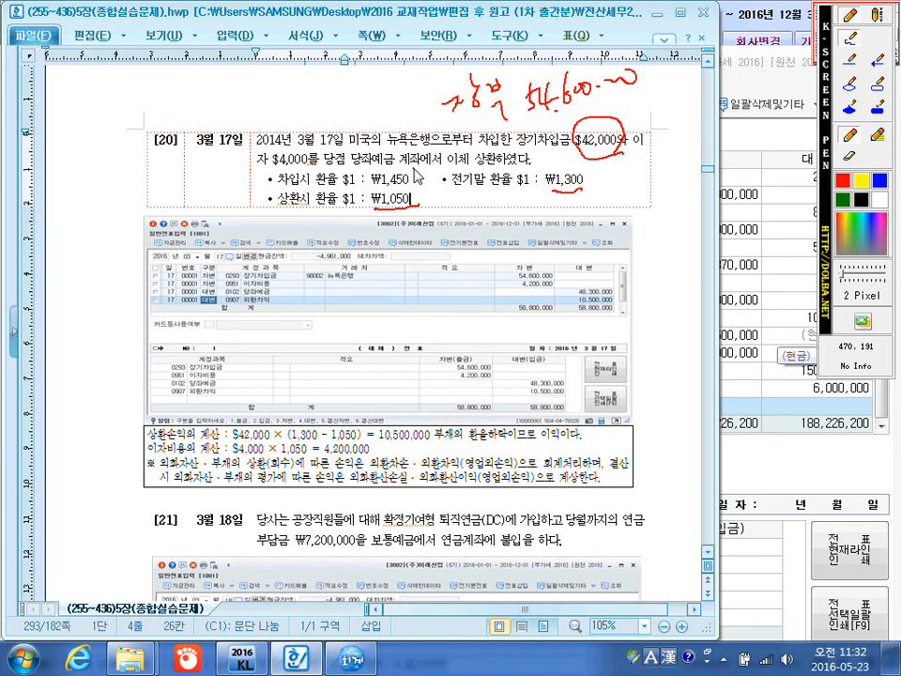
mouse_move(486, 227)
mouse_down()
mouse_move(480, 246)
mouse_move(488, 249)
mouse_up()
mouse_move(491, 232)
mouse_down()
mouse_move(498, 265)
mouse_move(493, 257)
mouse_up()
mouse_move(508, 238)
mouse_down()
mouse_move(536, 251)
mouse_move(582, 221)
mouse_move(630, 218)
mouse_move(693, 182)
mouse_up()
drag(645, 221, 648, 231)
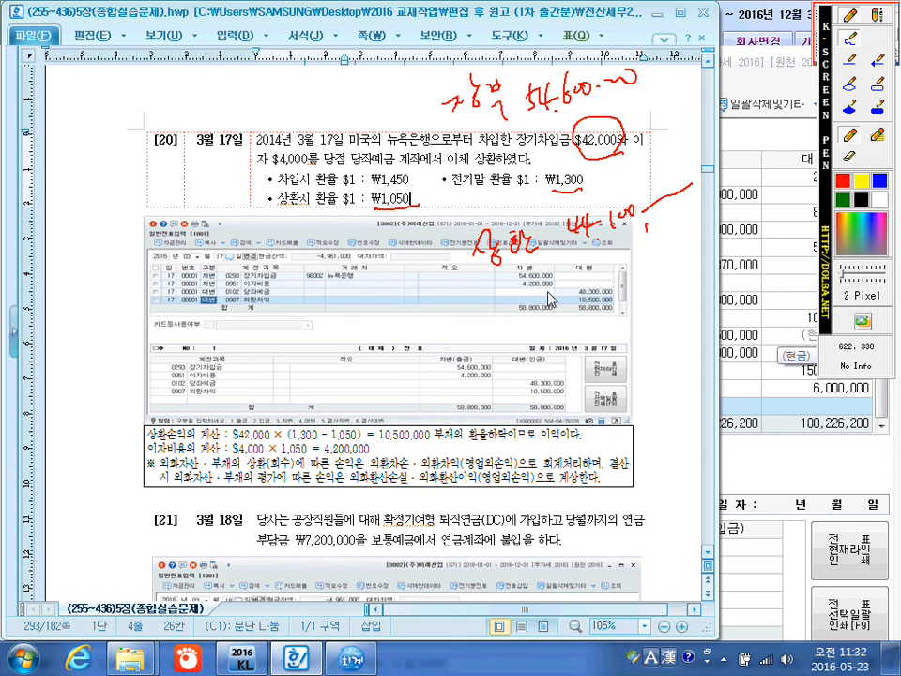
mouse_move(526, 307)
mouse_down()
mouse_move(578, 330)
mouse_move(608, 298)
mouse_move(702, 242)
mouse_up()
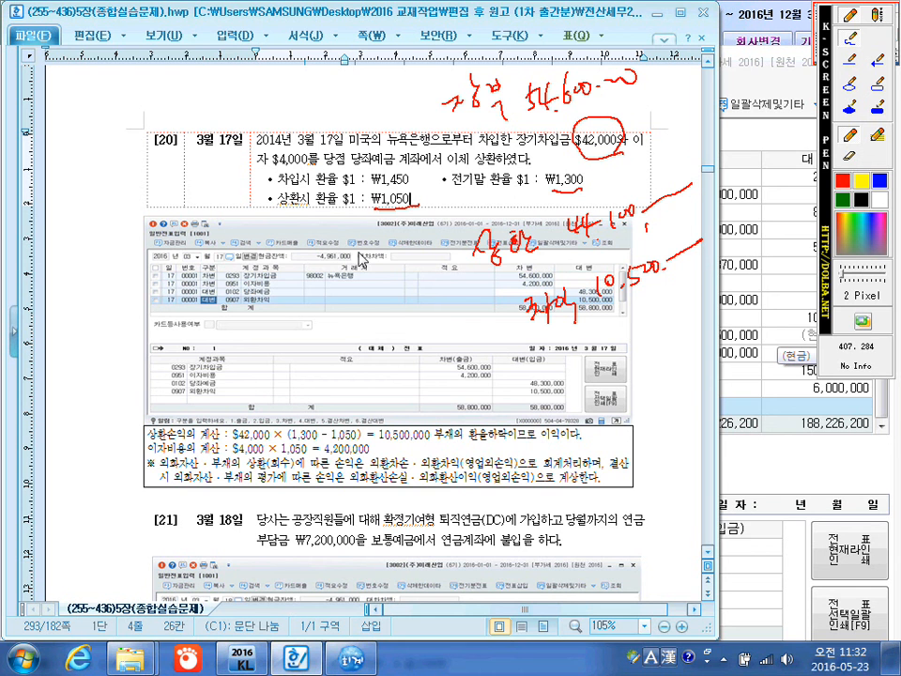
Underline the $4,000 interest, handwrite 이자 with 4,200,000 beside it, and close the screen pen.
mouse_move(360, 256)
mouse_down()
mouse_move(373, 236)
mouse_move(398, 237)
mouse_up()
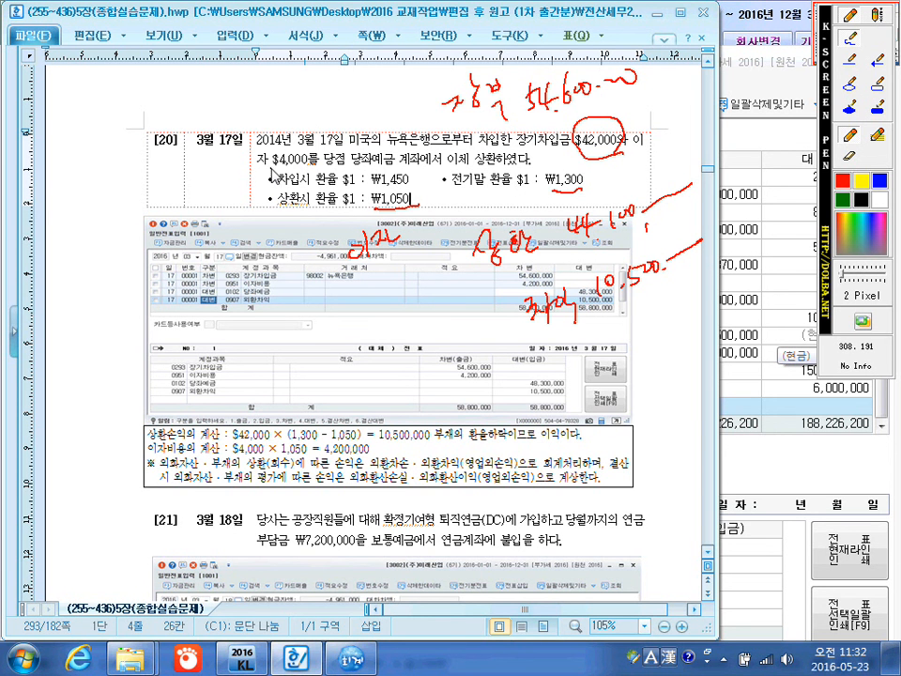
drag(272, 173, 314, 170)
mouse_move(387, 256)
mouse_down()
mouse_move(398, 264)
mouse_move(391, 273)
mouse_move(428, 243)
mouse_up()
click(404, 269)
drag(438, 237, 476, 222)
click(449, 244)
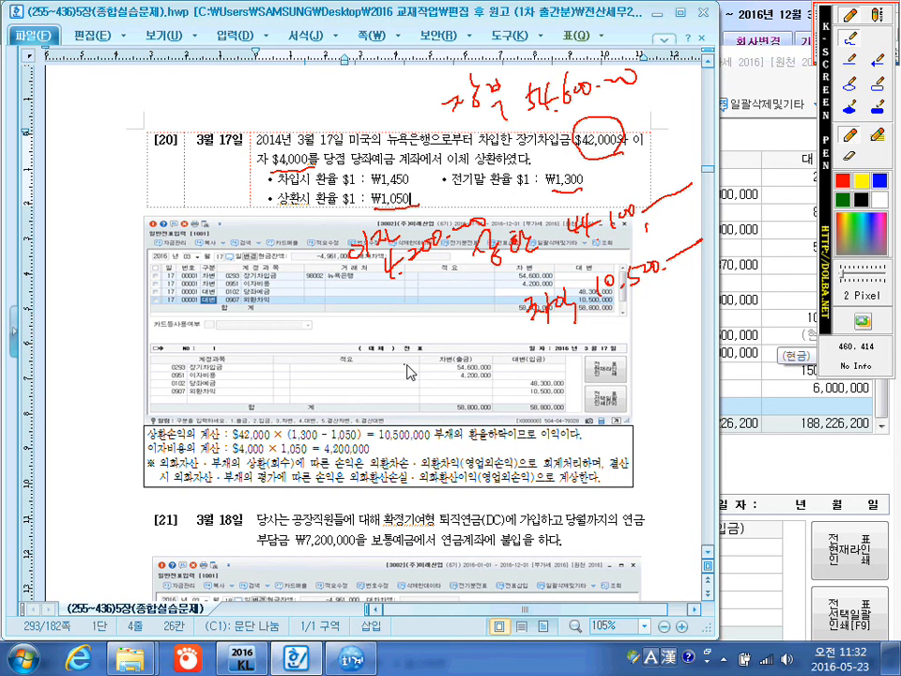
key(Escape)
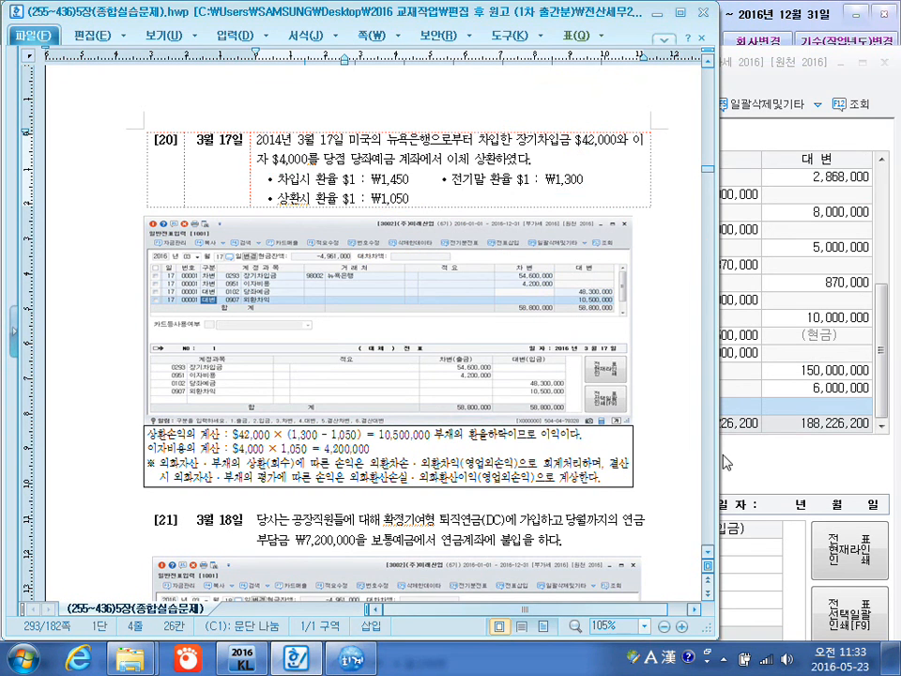
Switch back to KcLep and make the March 17 line a debit to account 0293 장기차입금.
click(796, 447)
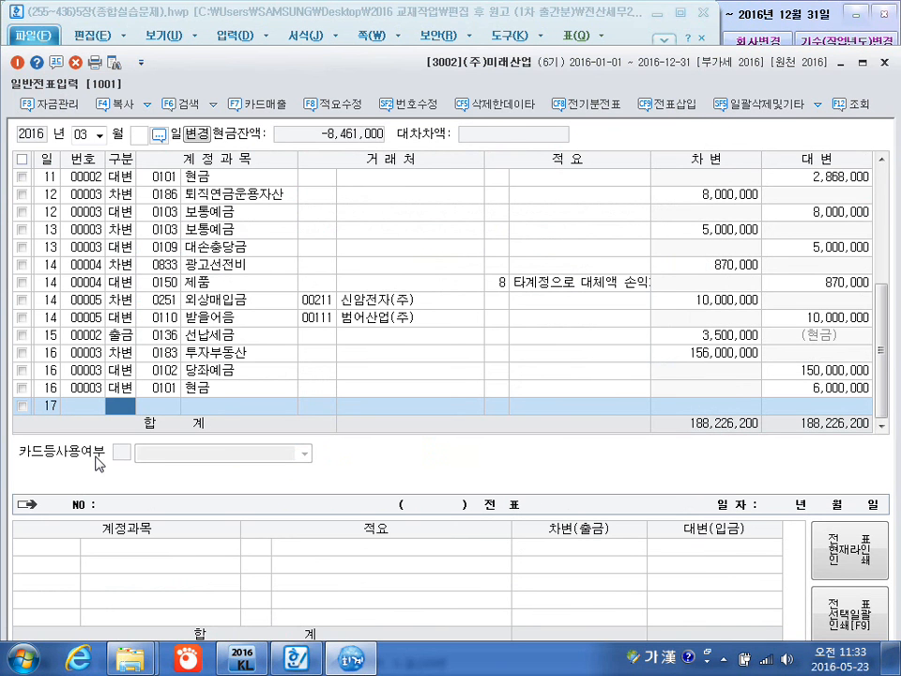
key(3)
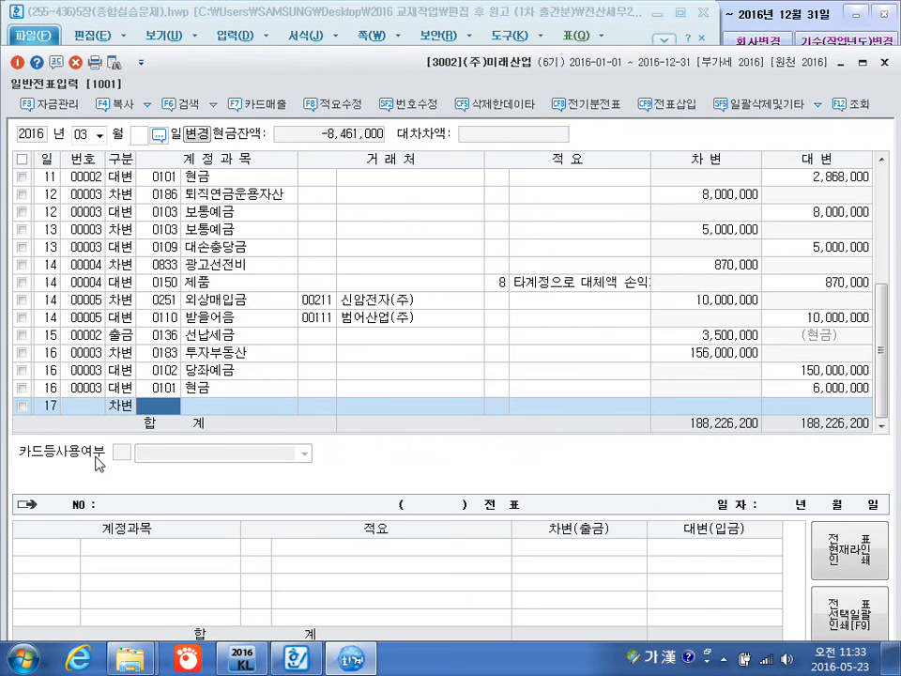
text(장기)
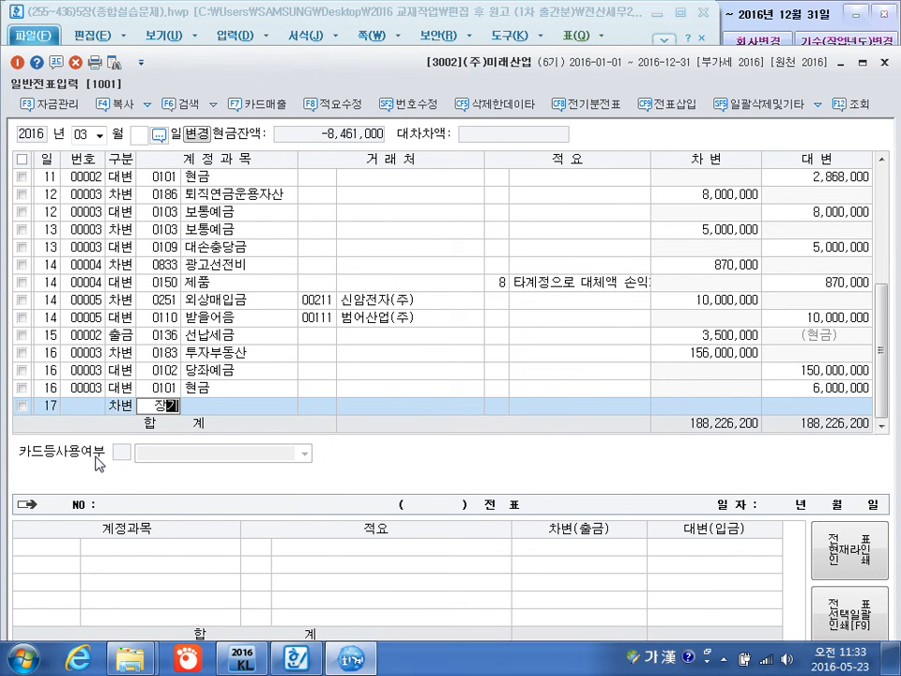
key(Return)
key(Down)
key(Down)
key(Down)
key(Down)
key(Down)
key(Down)
key(Down)
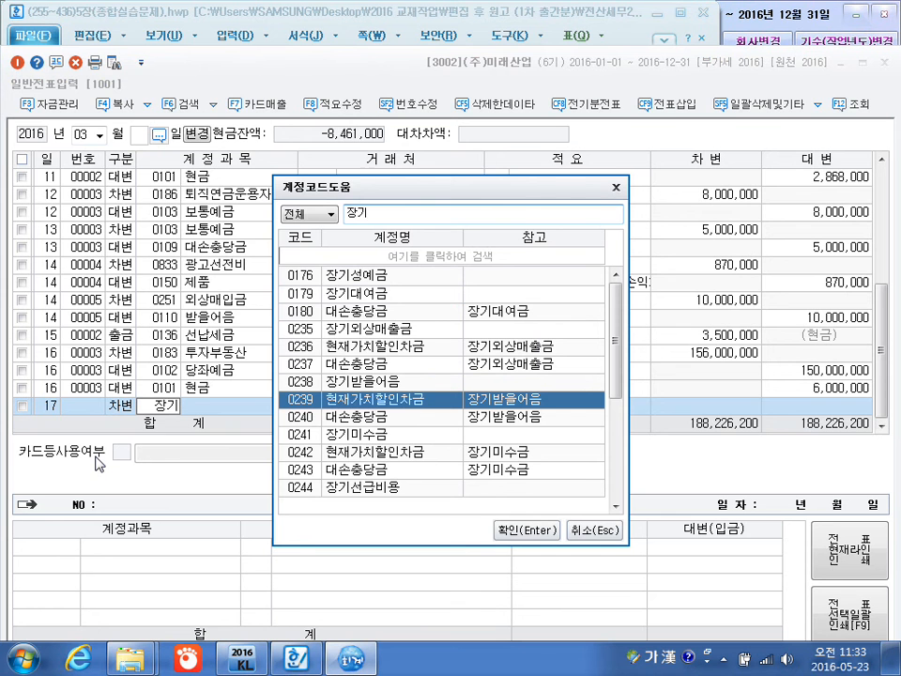
key(Down)
key(Down)
key(Down)
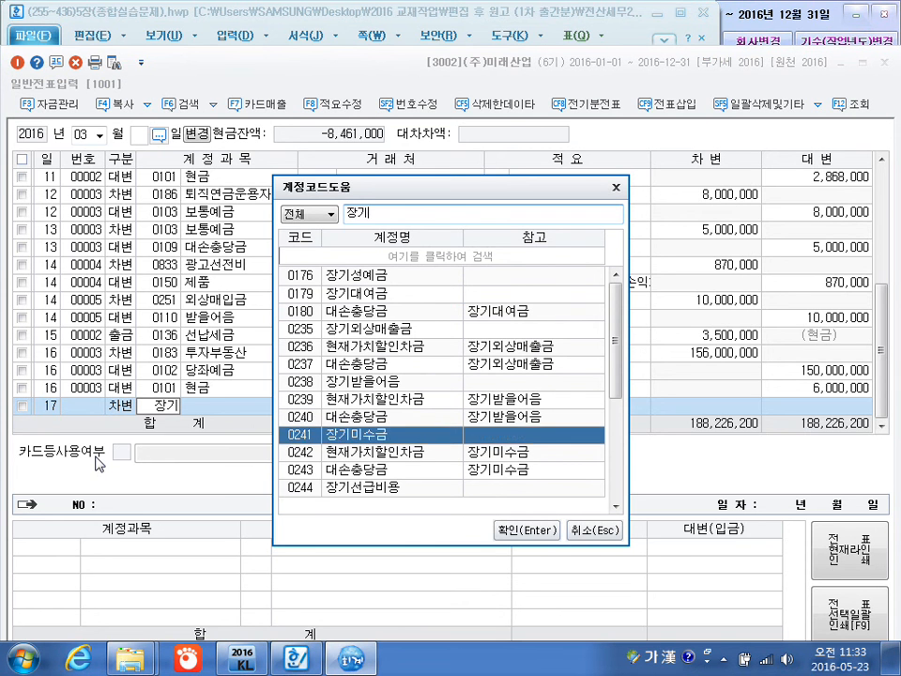
key(Down)
key(Down)
key(Page_Down)
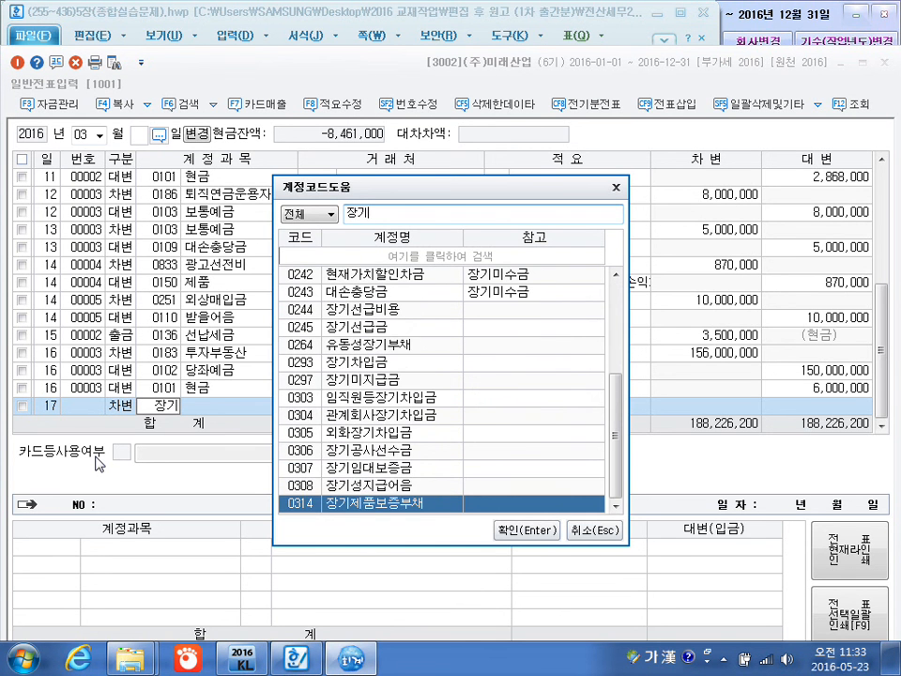
key(Up)
key(Up)
key(Up)
key(Up)
key(Up)
key(Up)
key(Up)
key(Up)
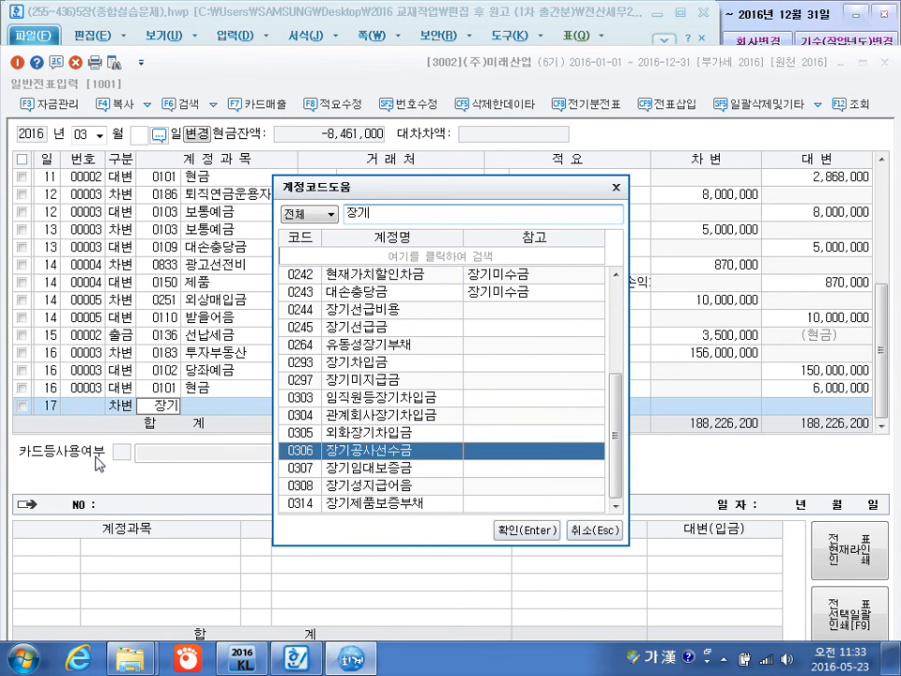
key(Return)
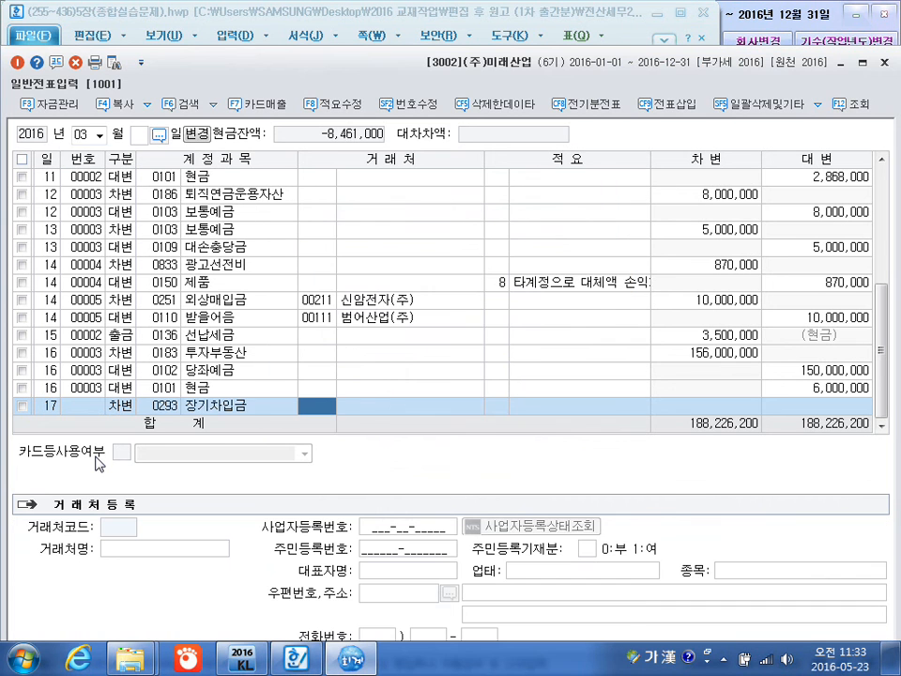
Assign 뉴욕은행 as the 장기차입금 line's customer, leave the description blank and set its debit amount to 54,600,000.
text(뉴욕)
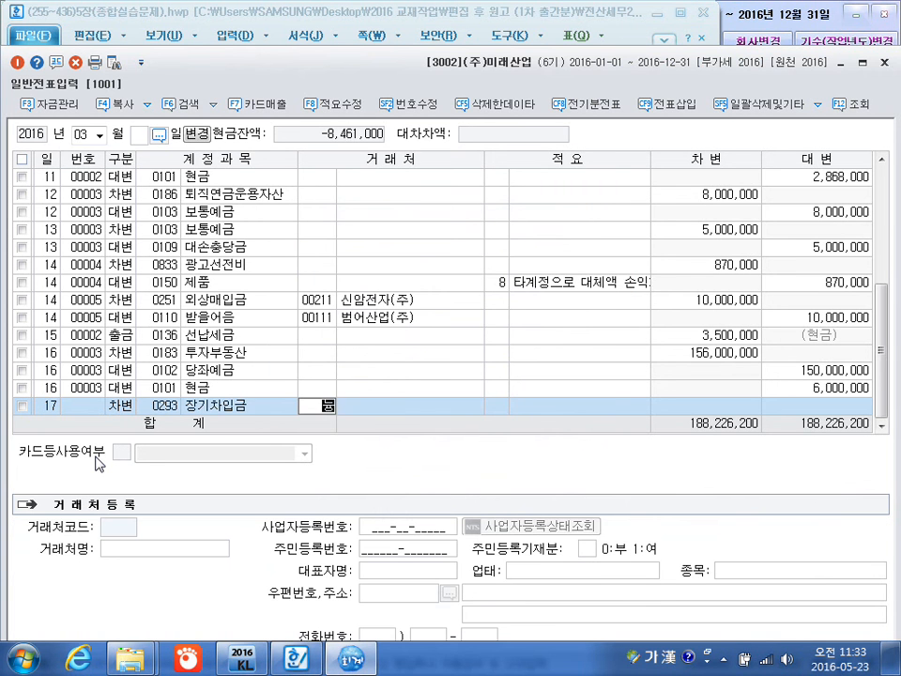
key(Return)
key(Return)
key(Return)
key(Return)
text(54600000)
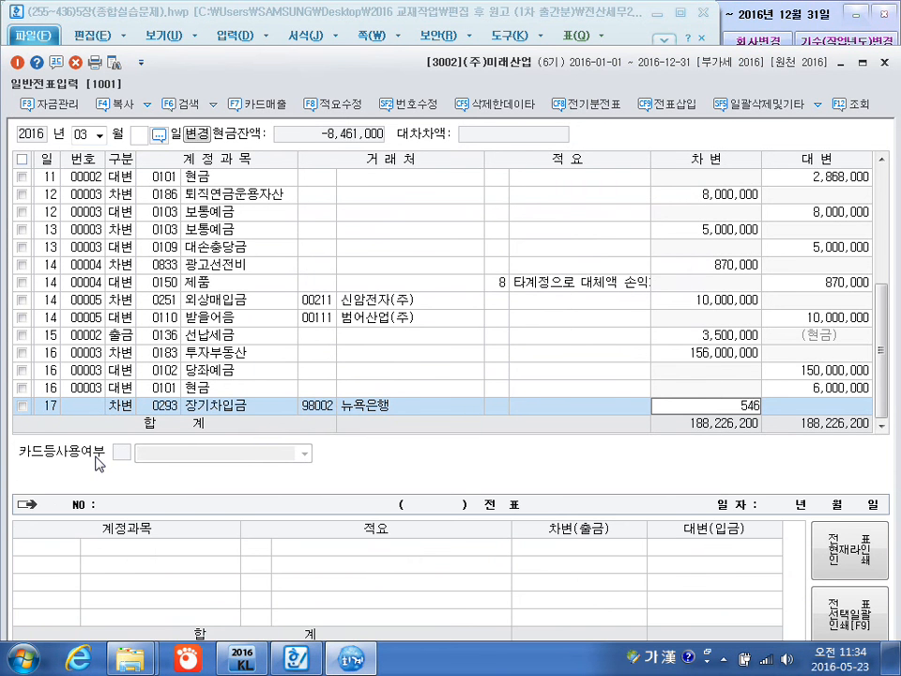
key(Return)
key(Return)
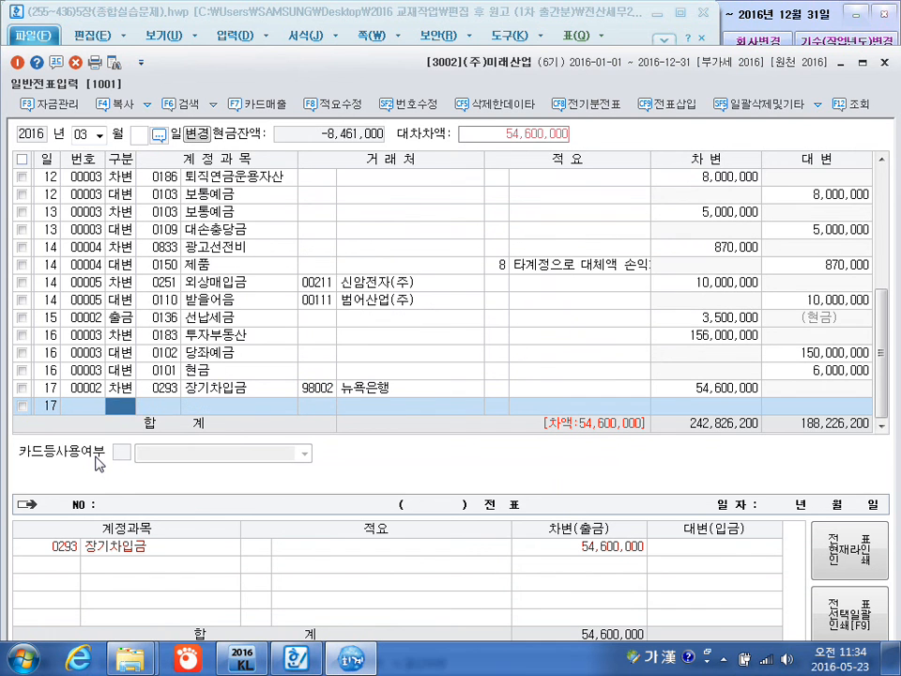
Add a March 17 debit line for 0951 이자비용 with no customer or description and an amount of 4,200,000.
text(3)
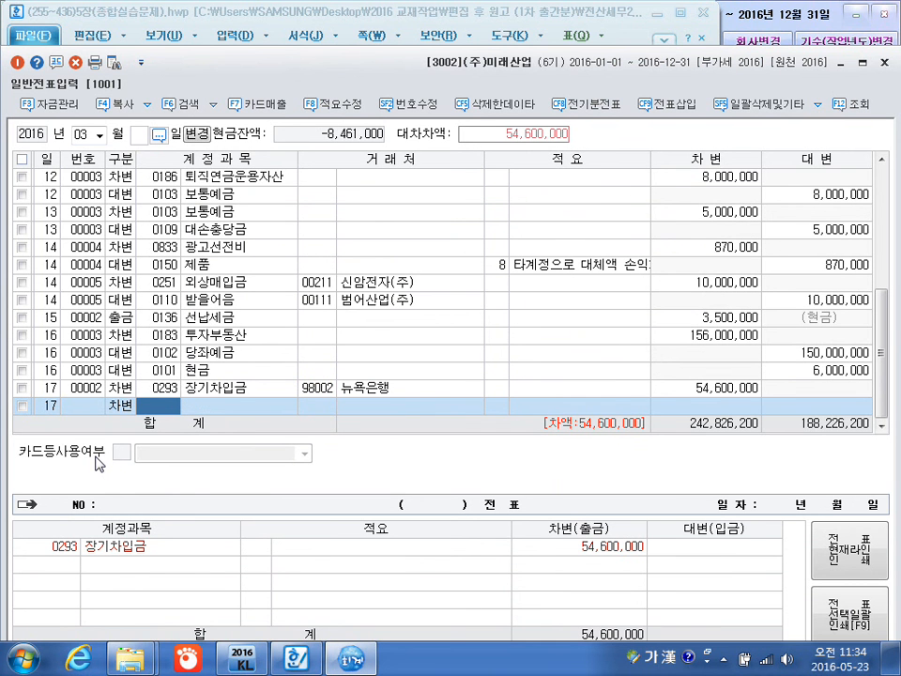
text(이자)
key(Return)
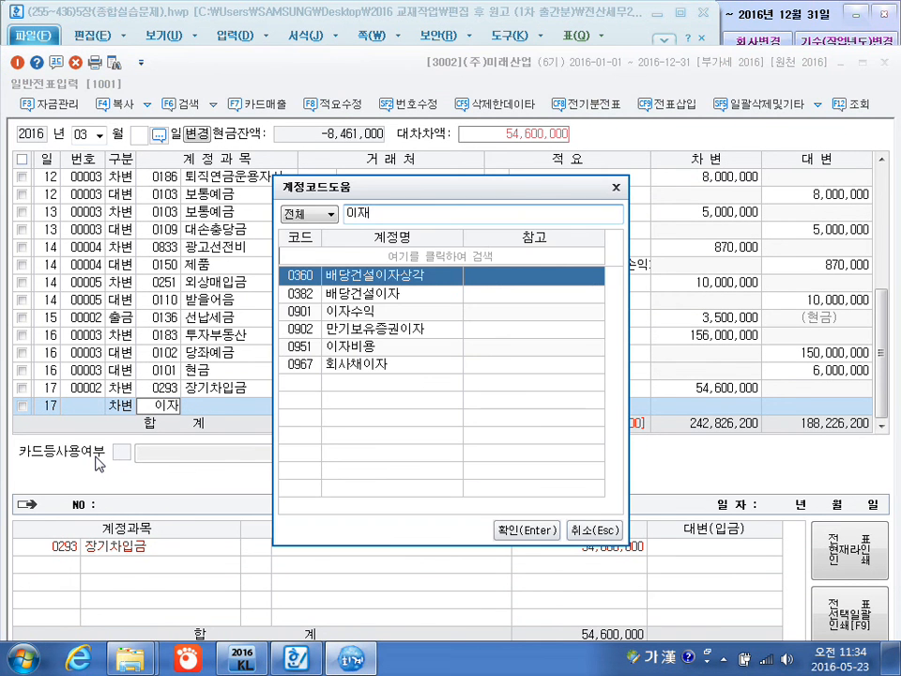
key(Down)
key(Down)
key(Down)
key(Down)
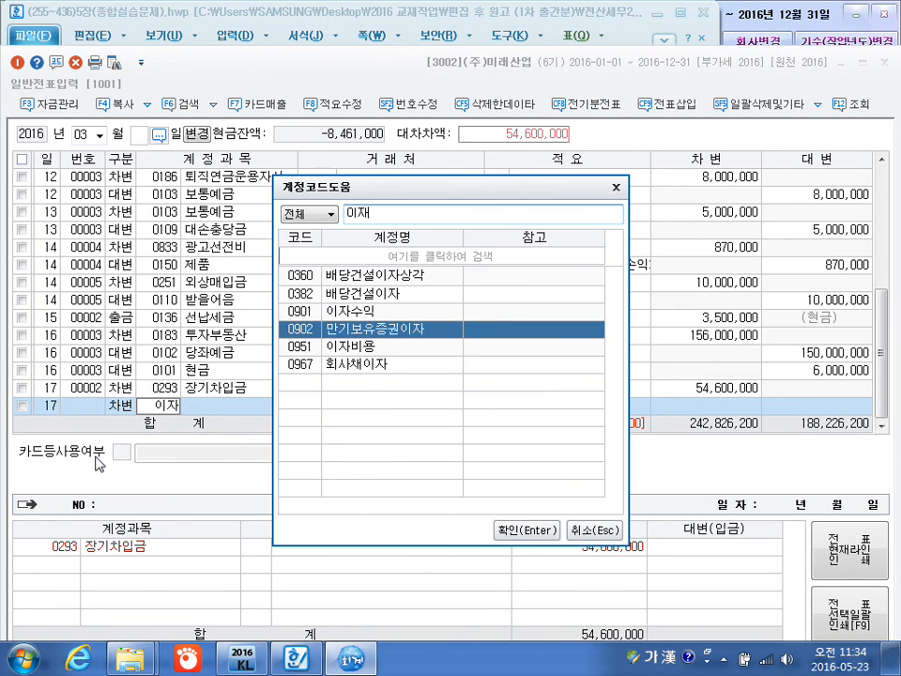
key(Return)
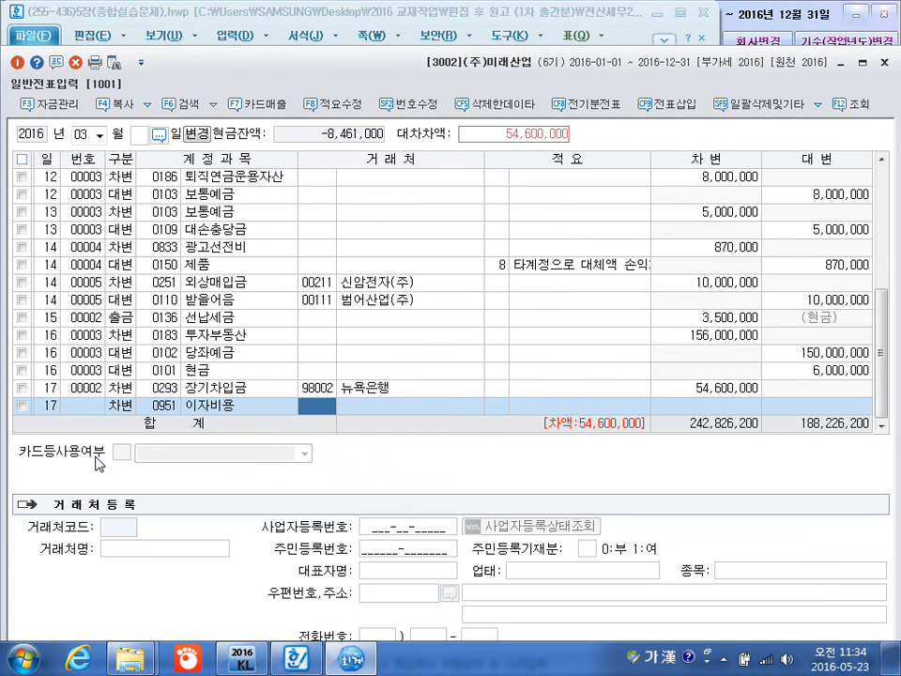
key(Return)
key(Return)
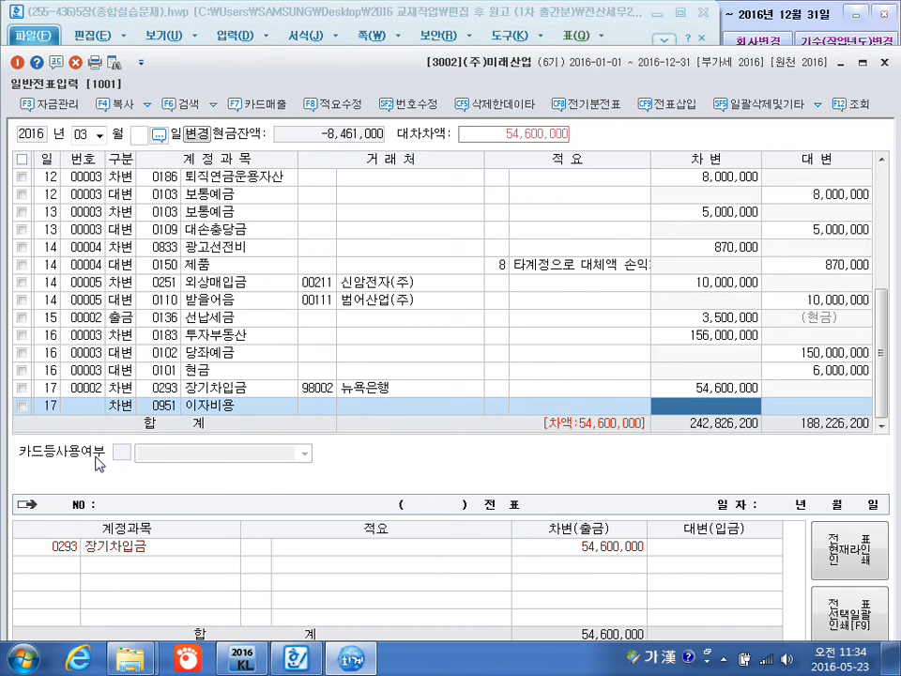
text(4200000)
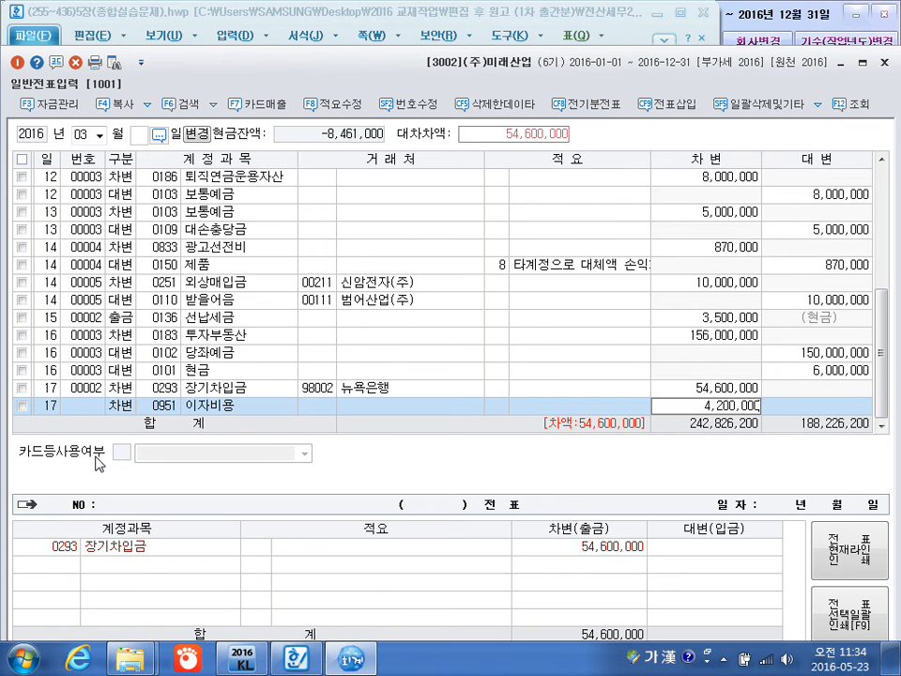
key(Return)
key(Return)
Add a March 17 credit line for 0102 당좌예금 with no customer or description and an amount of 48,300,000.
text(4)
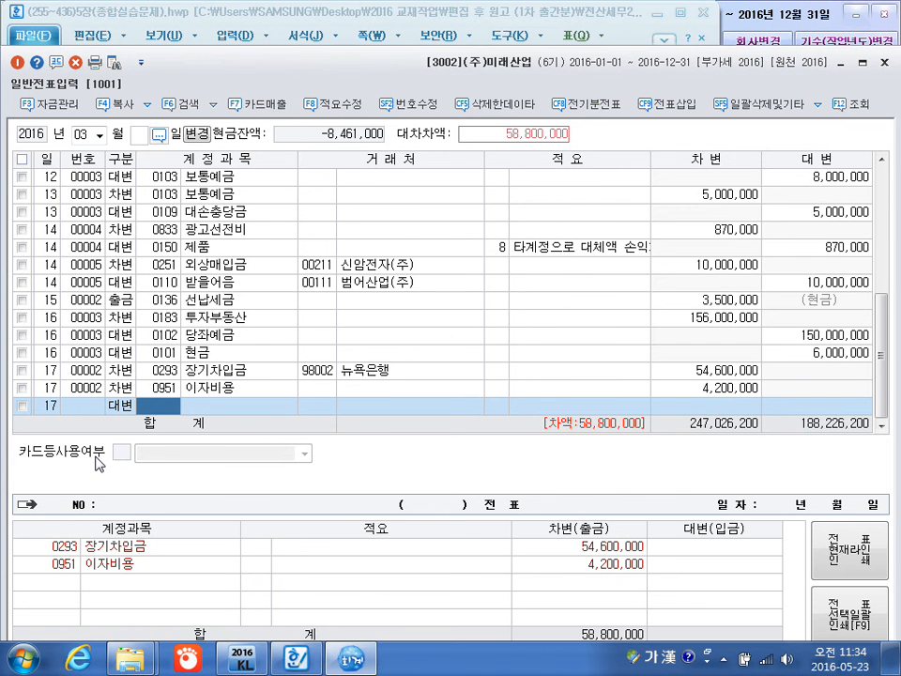
text(0102)
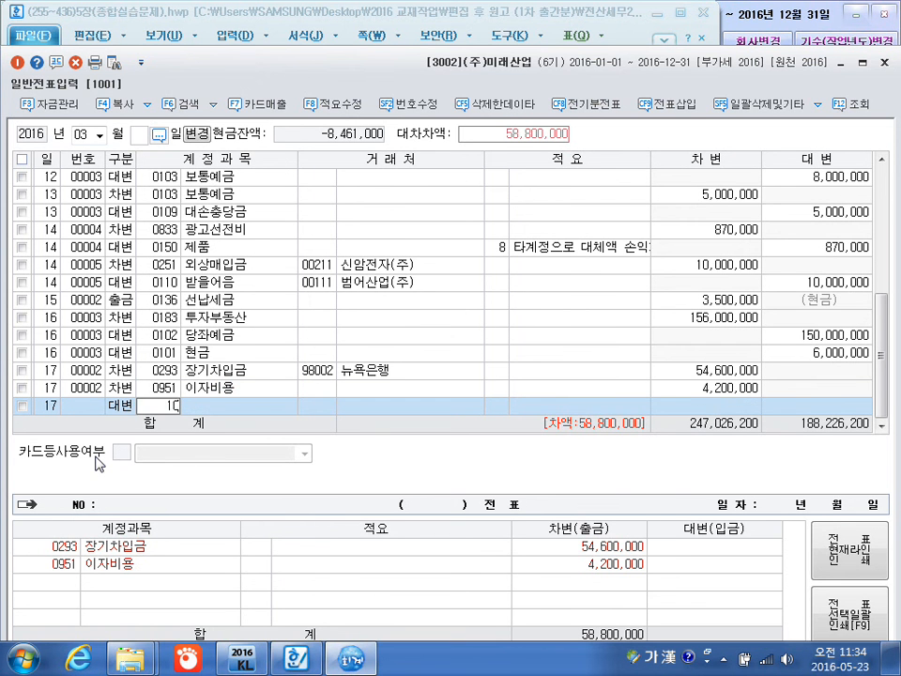
key(Return)
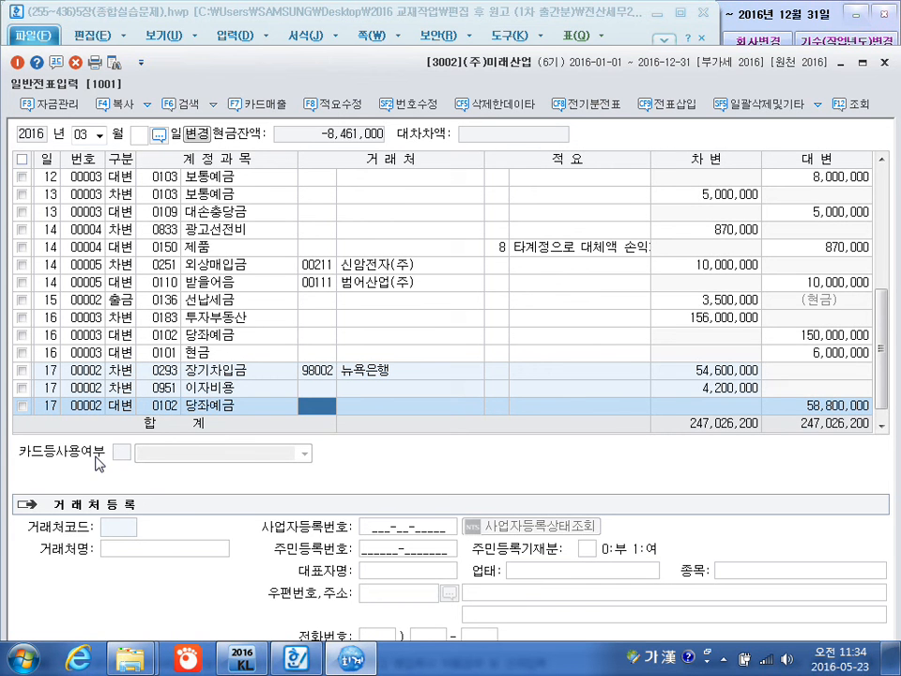
text(4830)
key(Escape)
key(space)
key(Return)
key(Return)
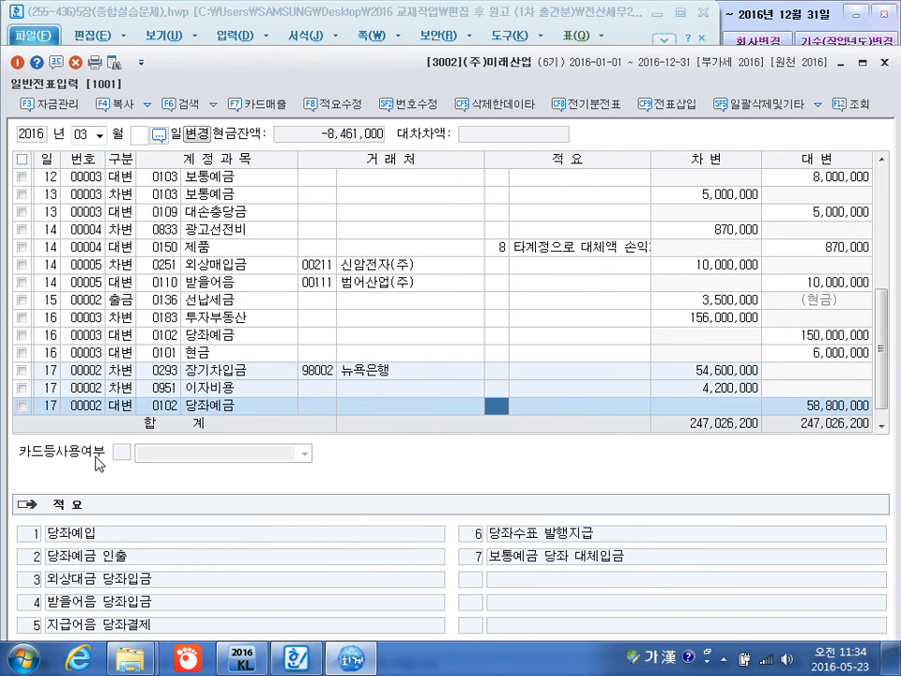
key(Return)
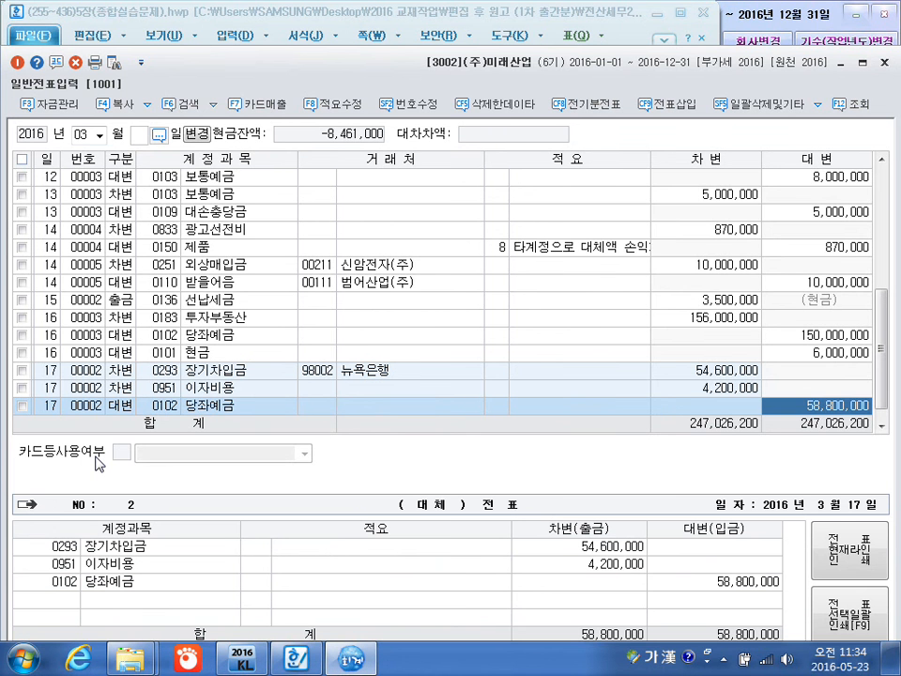
text(48300000)
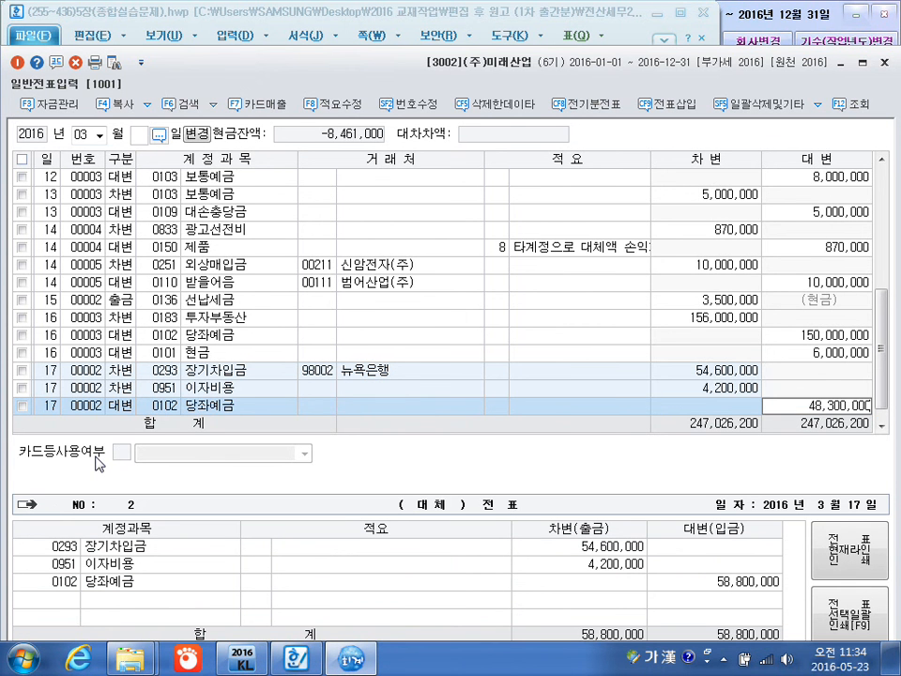
key(Return)
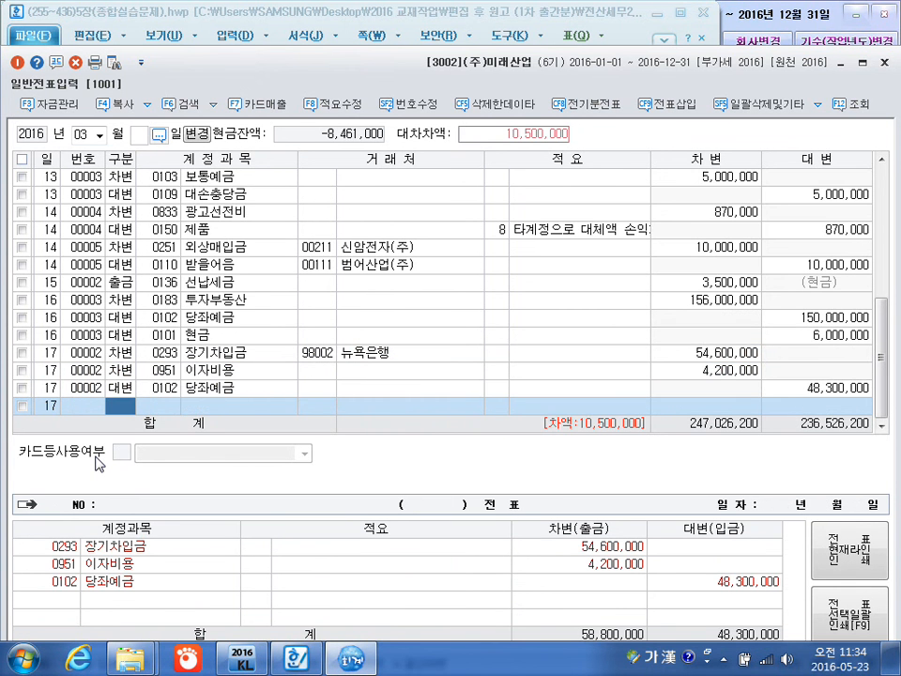
Add a March 17 credit line for 0907 외환차익 with no customer or description and the balancing 10,500,000.
text(4)
key(Return)
text(외호)
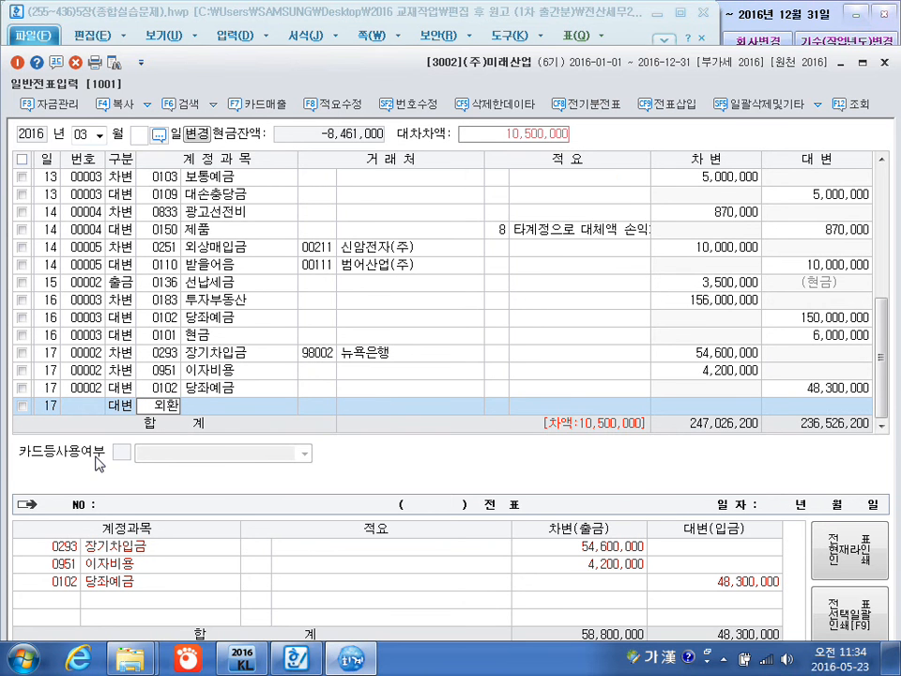
key(Return)
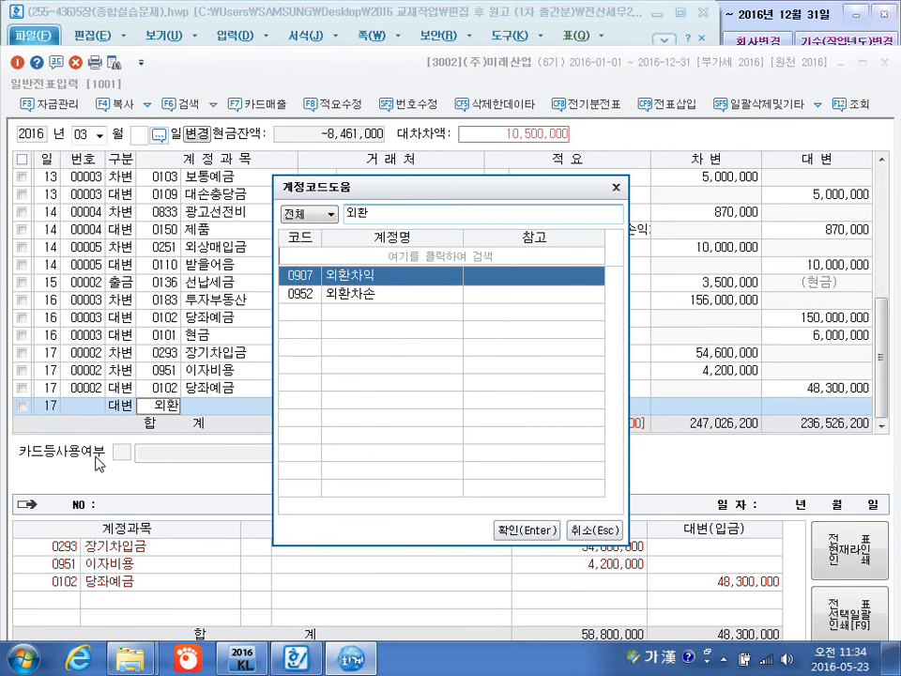
key(Return)
key(Return)
key(Return)
key(Return)
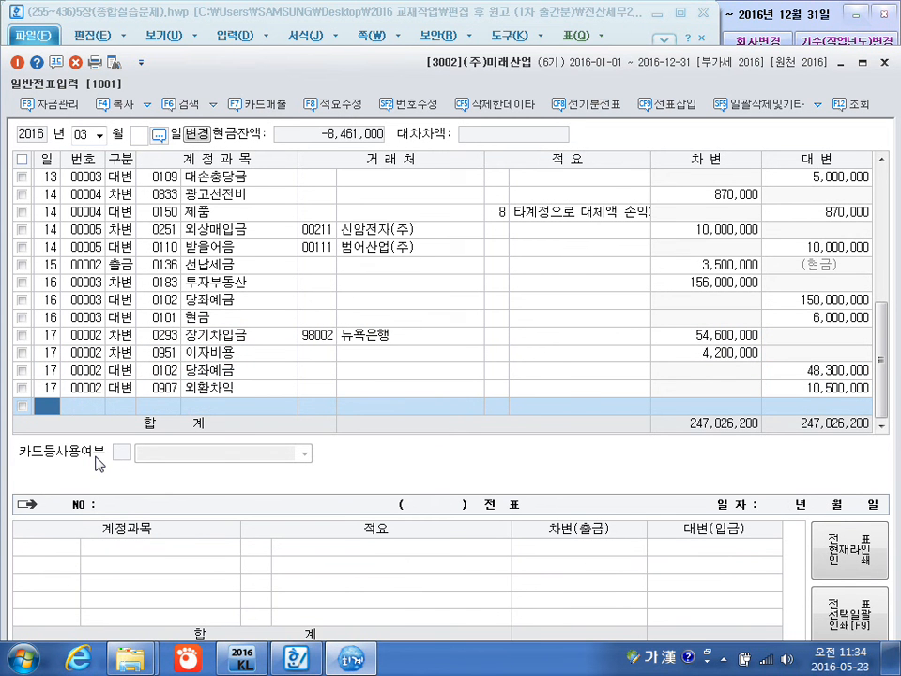
Start a March 18 debit line and assign the manufacturing-cost account 0508 퇴직급여.
text(18)
key(Return)
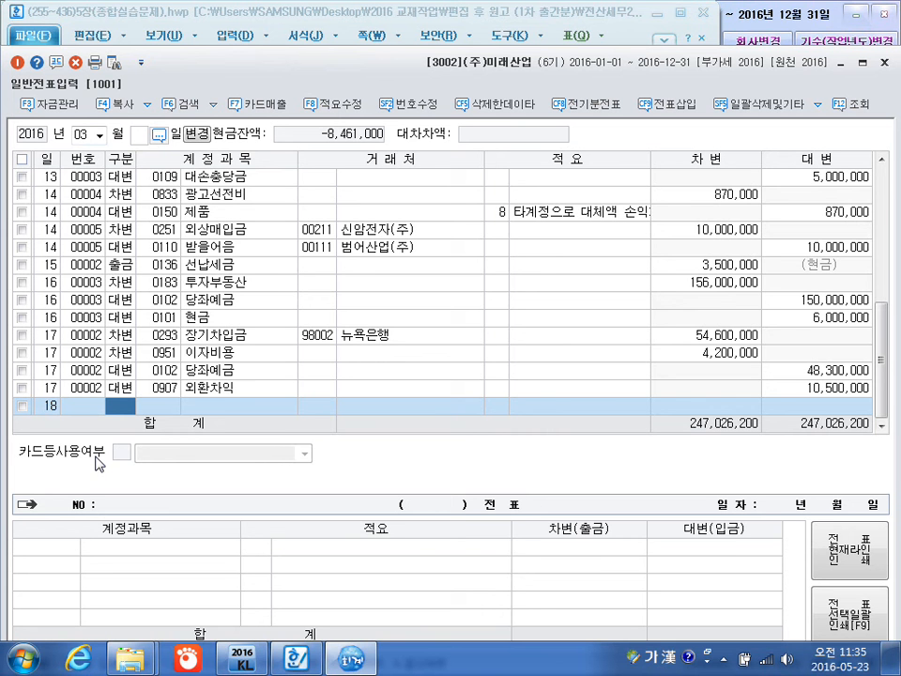
text(3)
key(Return)
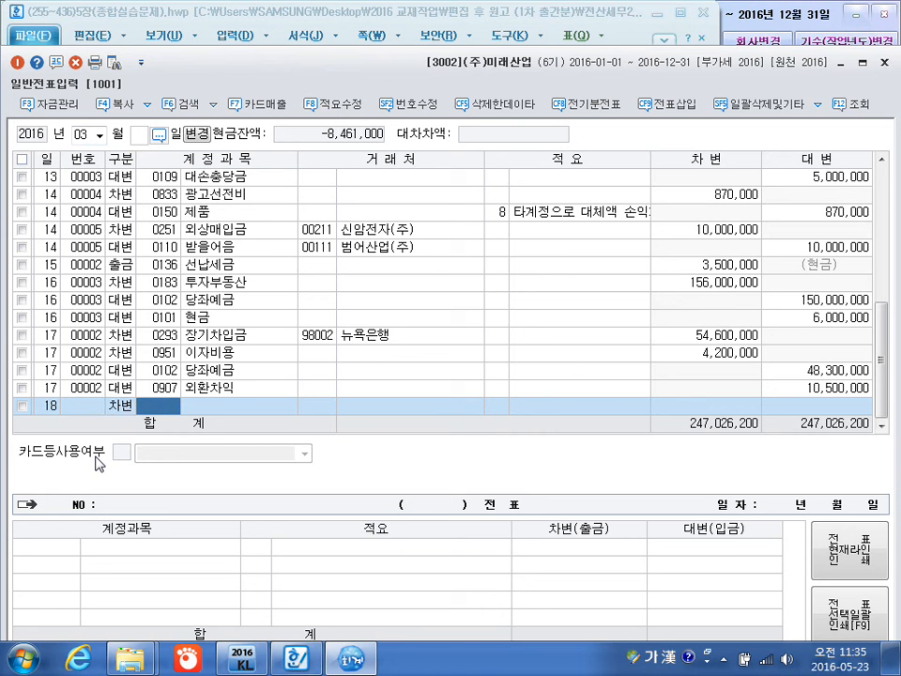
text(퇴직)
key(Return)
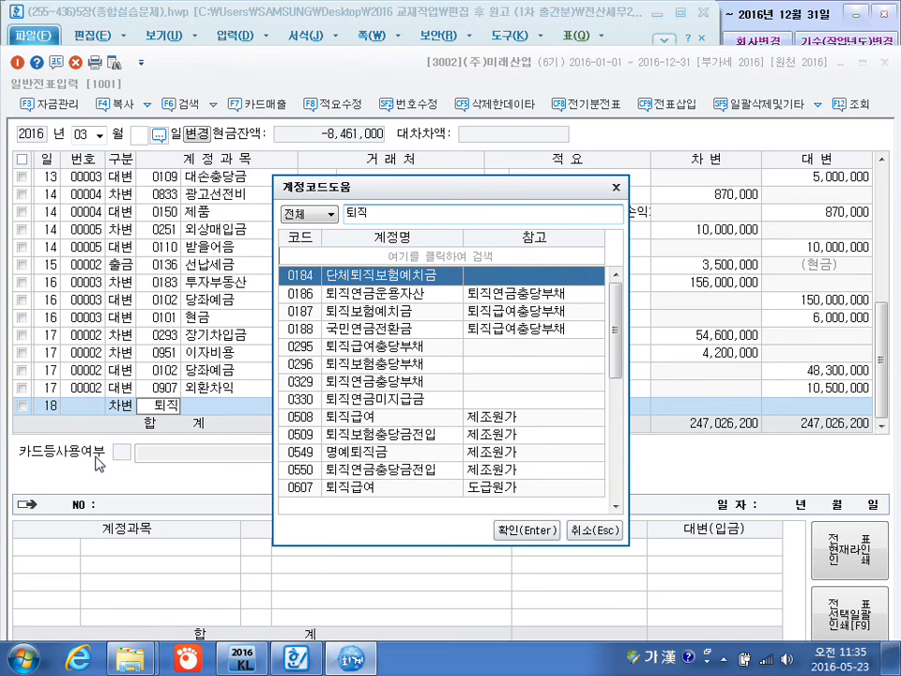
key(Down)
key(Down)
key(Down)
key(Down)
key(Down)
key(Down)
key(Down)
key(Down)
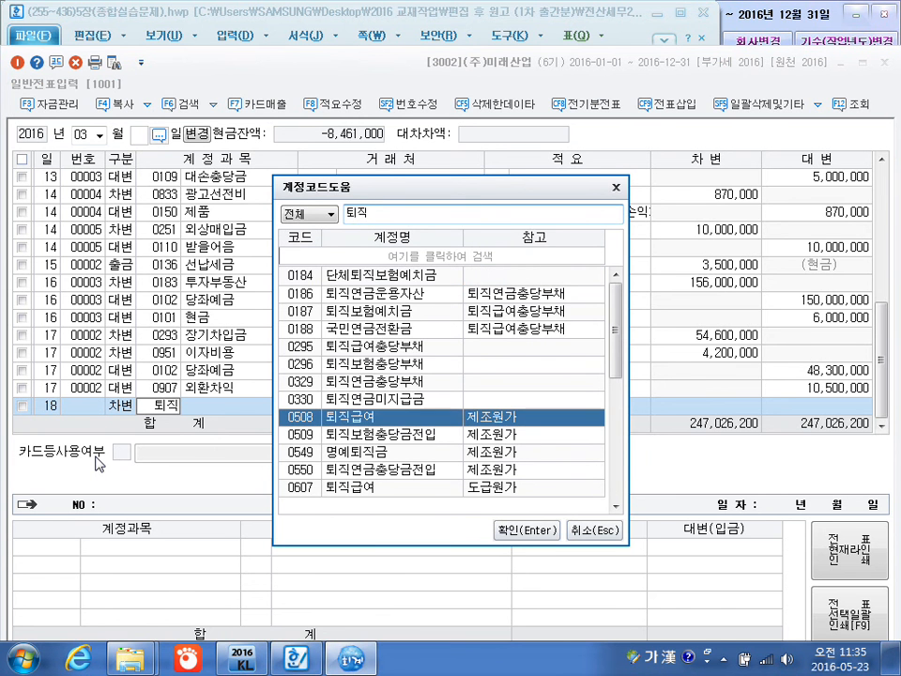
key(Return)
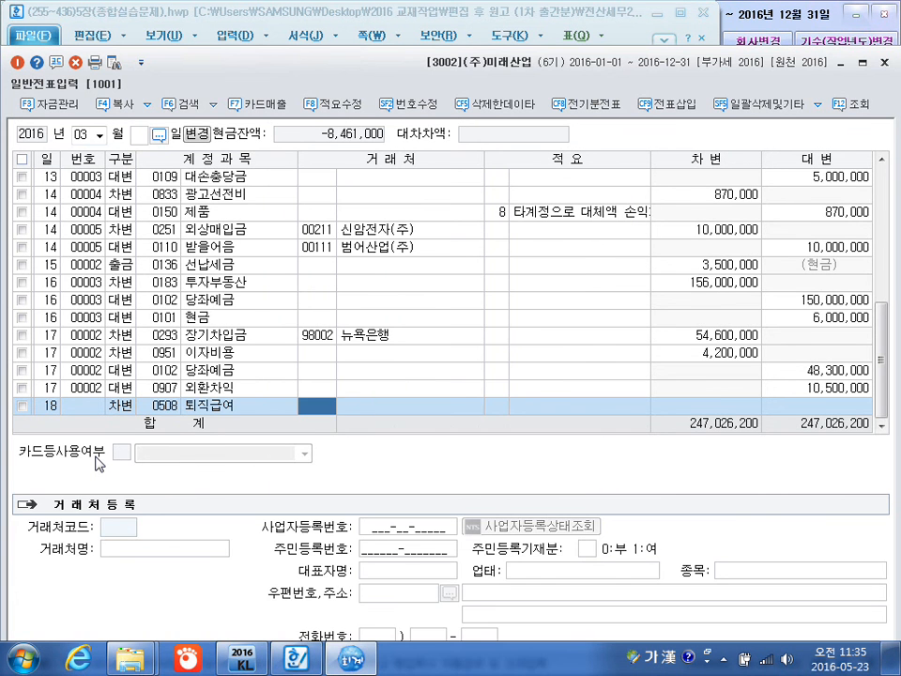
Leave the 퇴직급여 line's customer and description blank and set its debit amount to 7,200,000.
key(Return)
key(Return)
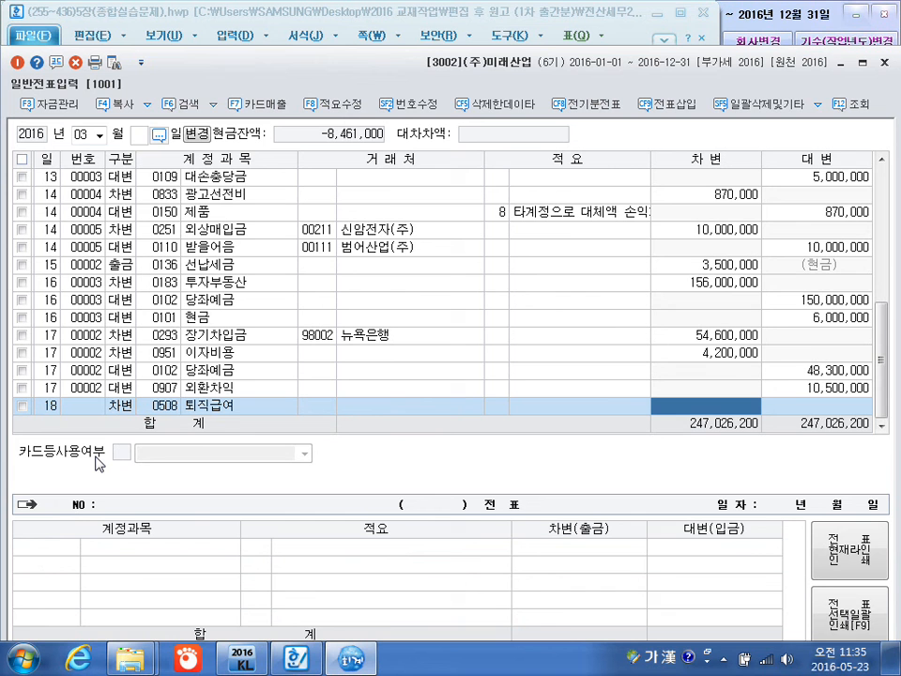
text(7200000)
Add a March 18 credit line for 0103 보통예금 with no customer or description and the balancing 7,200,000.
key(Return)
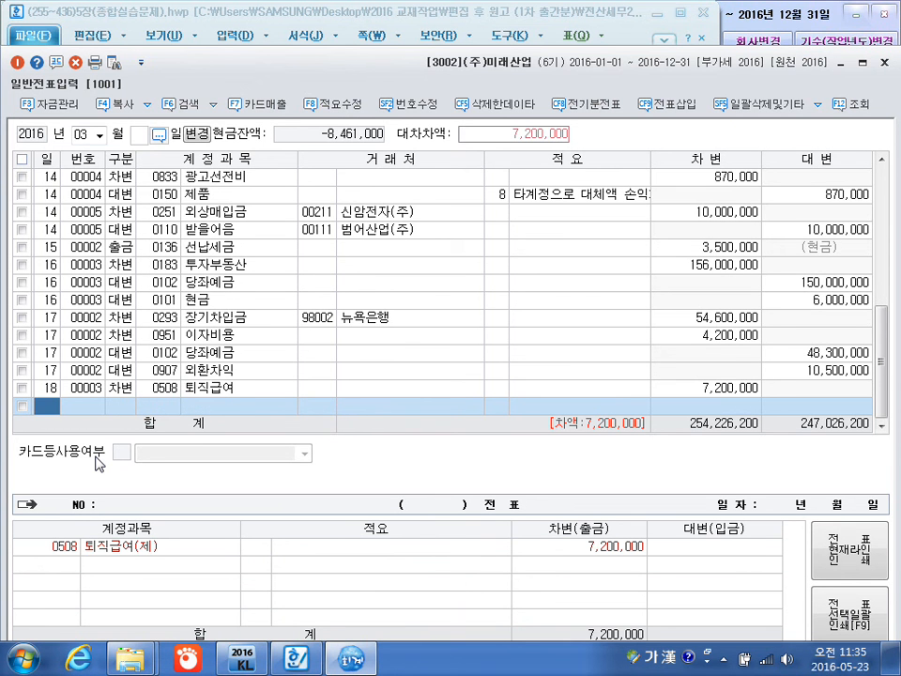
text(18)
key(Return)
text(4)
key(Return)
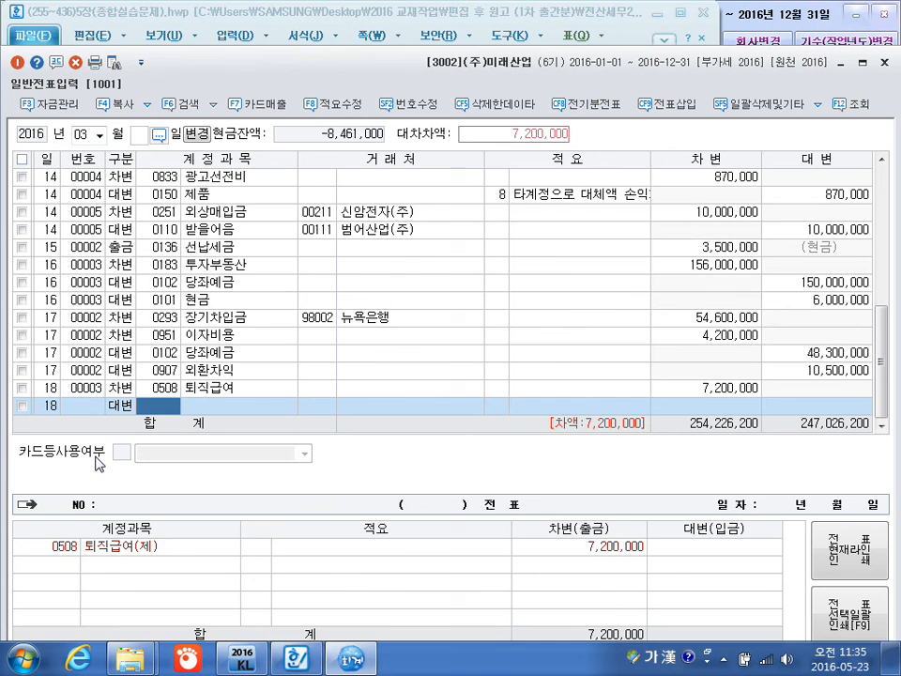
text(103)
key(Return)
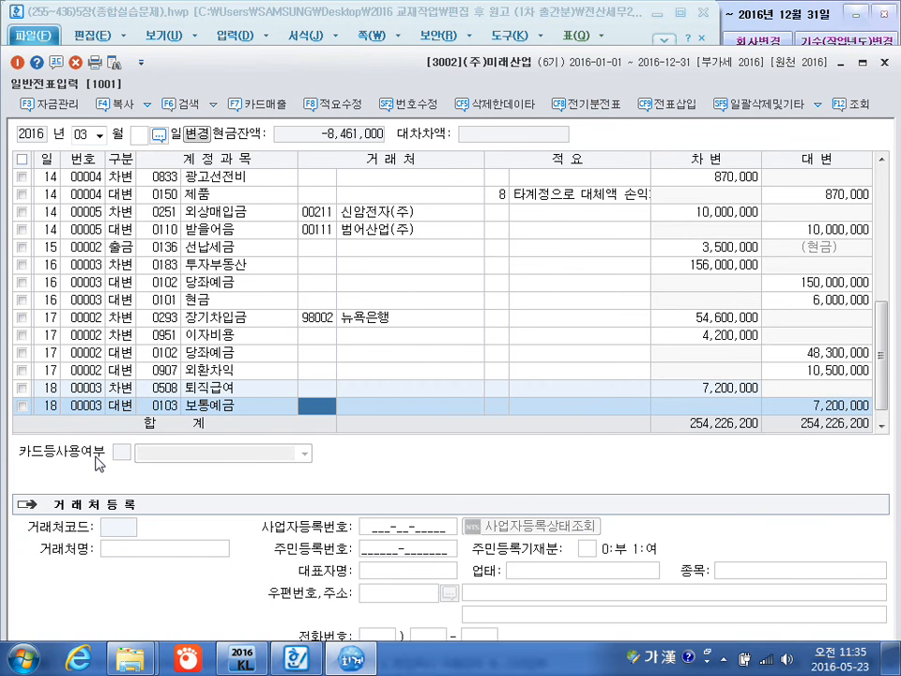
key(Return)
key(Return)
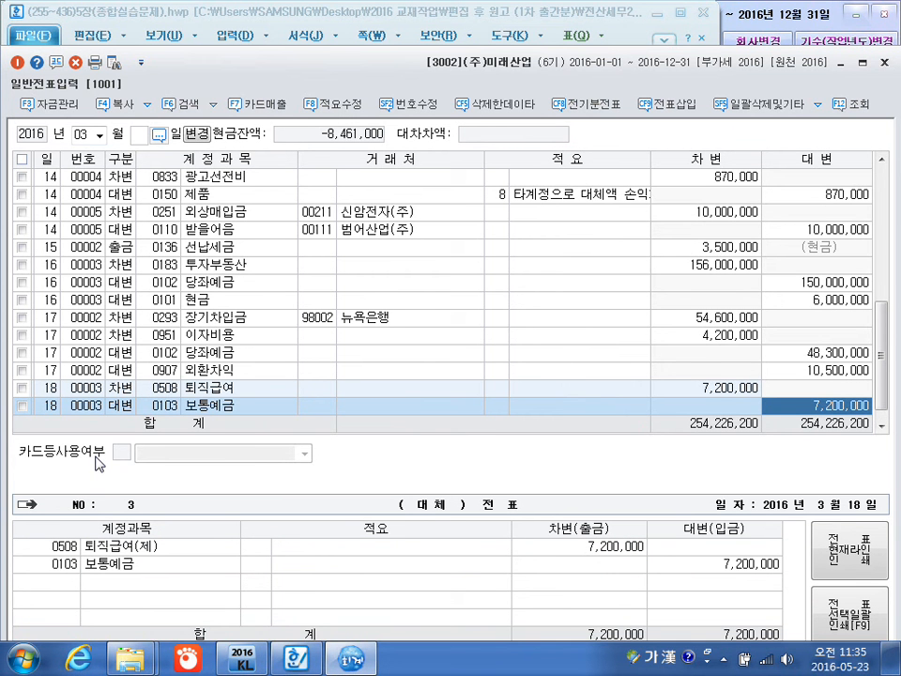
key(Return)
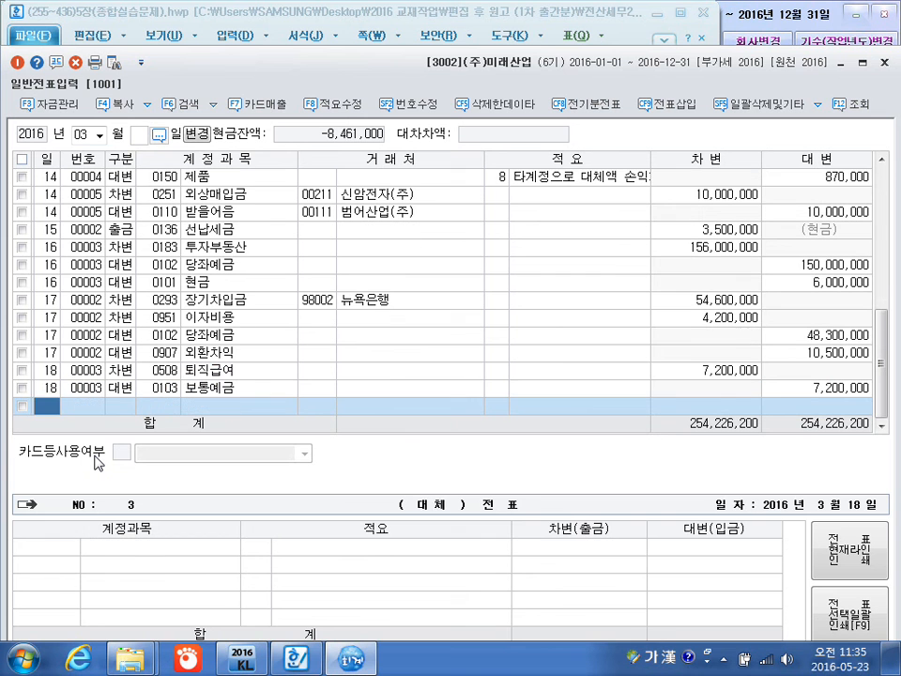
Add a March 22 debit line for 0206 기계장치 with no customer or description and an amount of 5,600,000.
text(22)
key(Return)
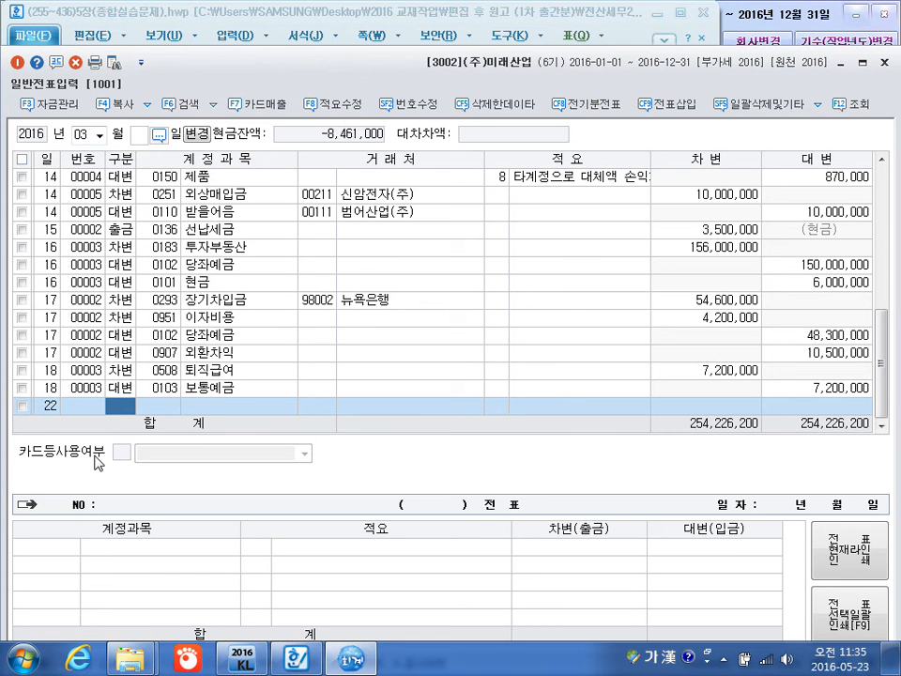
text(3)
text(긴)
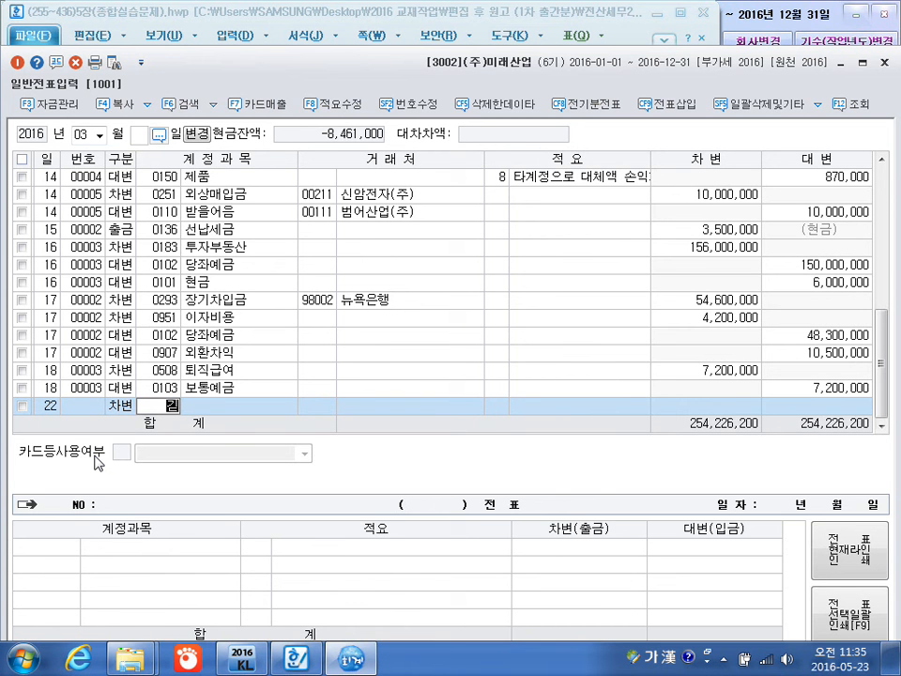
text(계)
key(Return)
key(Return)
key(Return)
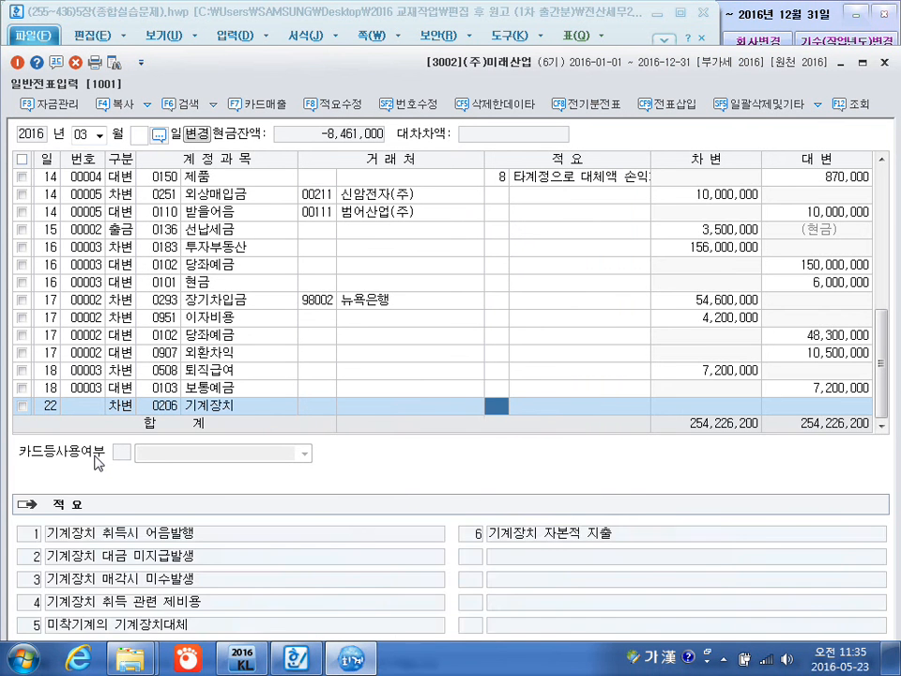
key(Return)
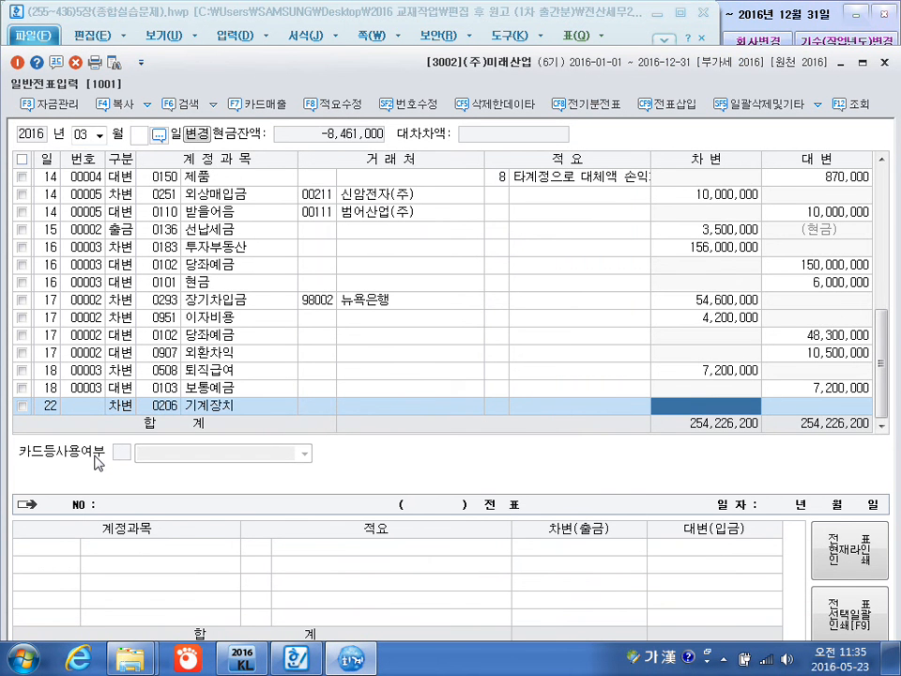
text(5600+)
key(Return)
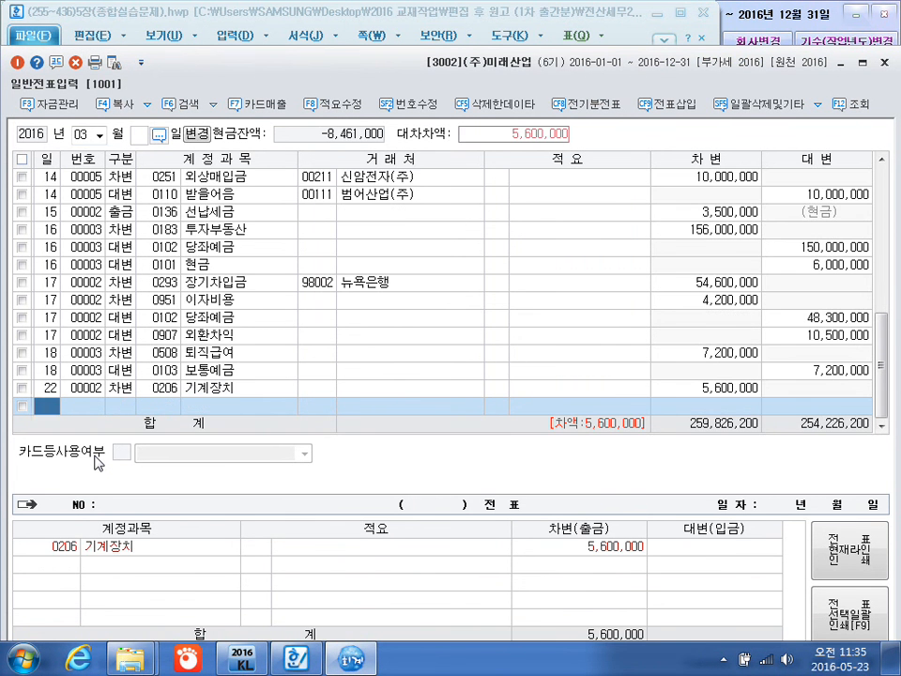
Add a March 22 credit line for 0153 원재료 with description 8 (타계정으로 대체액) and the balancing 5,600,000.
key(Return)
text(4153)
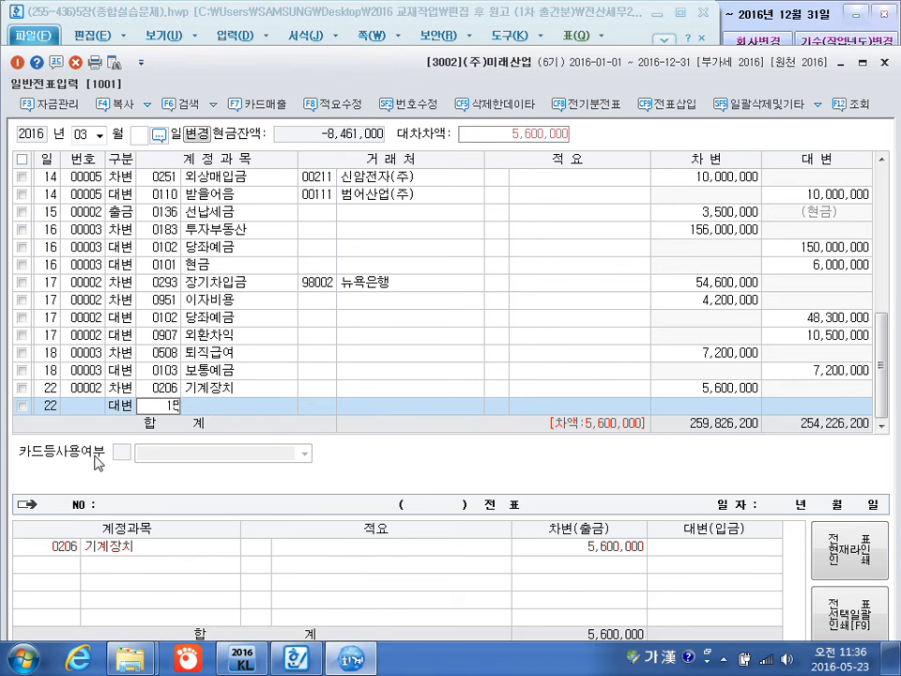
key(Return)
key(Return)
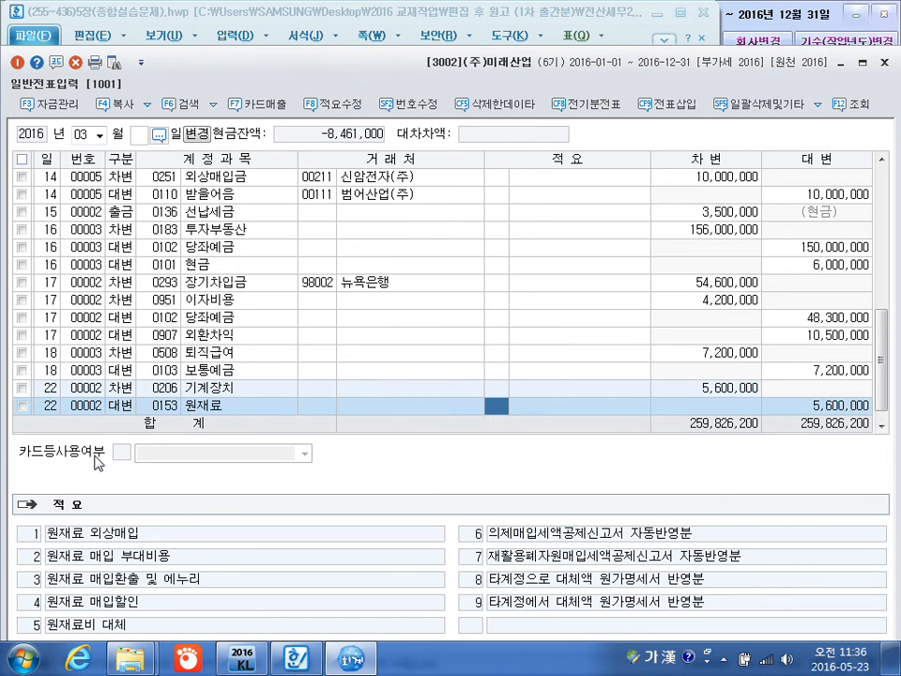
text(6)
key(Return)
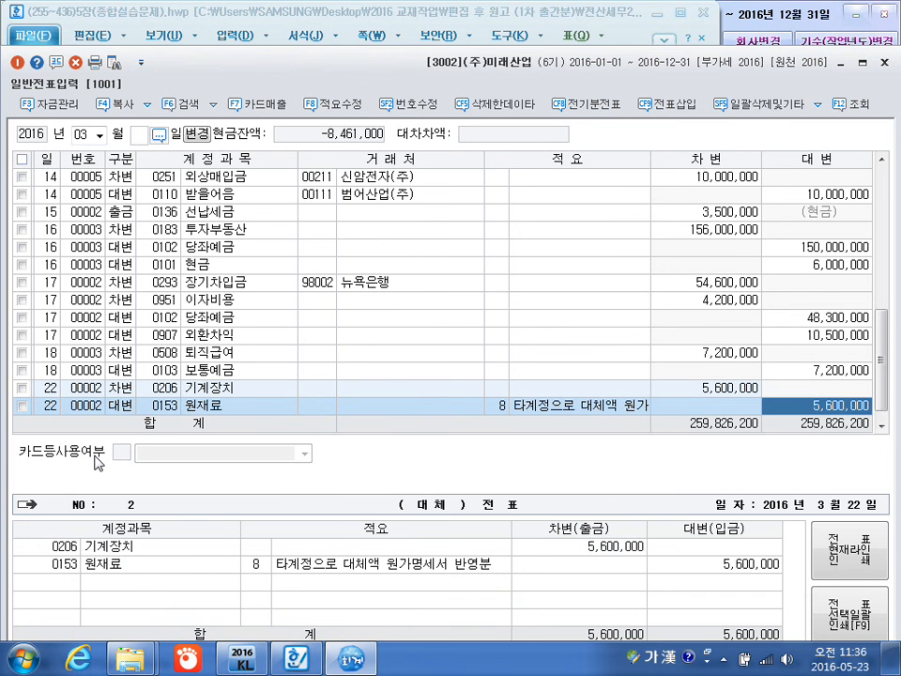
key(Return)
Add a March 23 debit line for 0202 건물 with no customer or description and an amount of 6,500,000.
text(23)
key(Return)
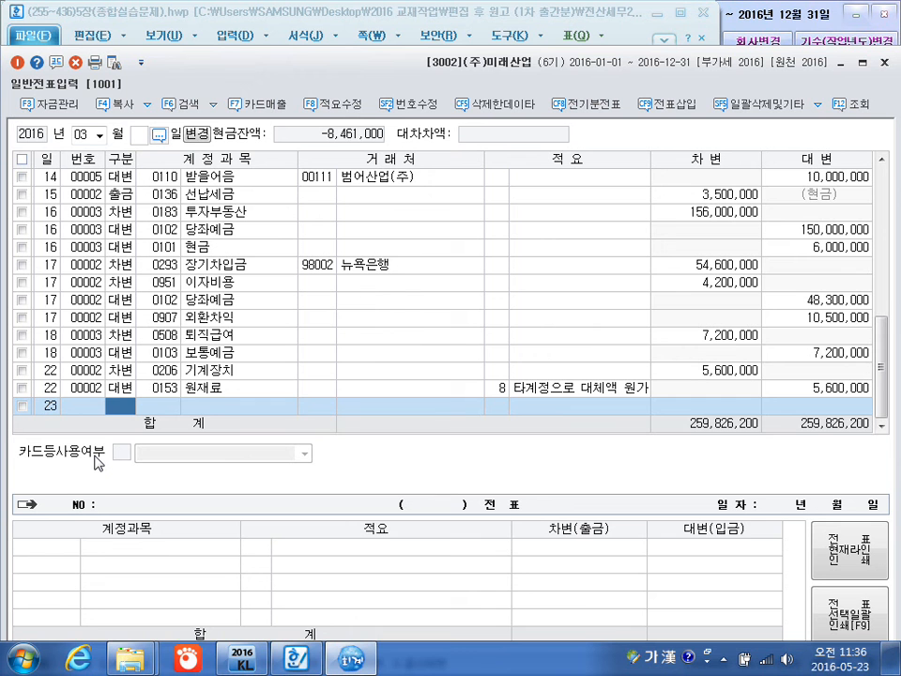
text(3)
key(Return)
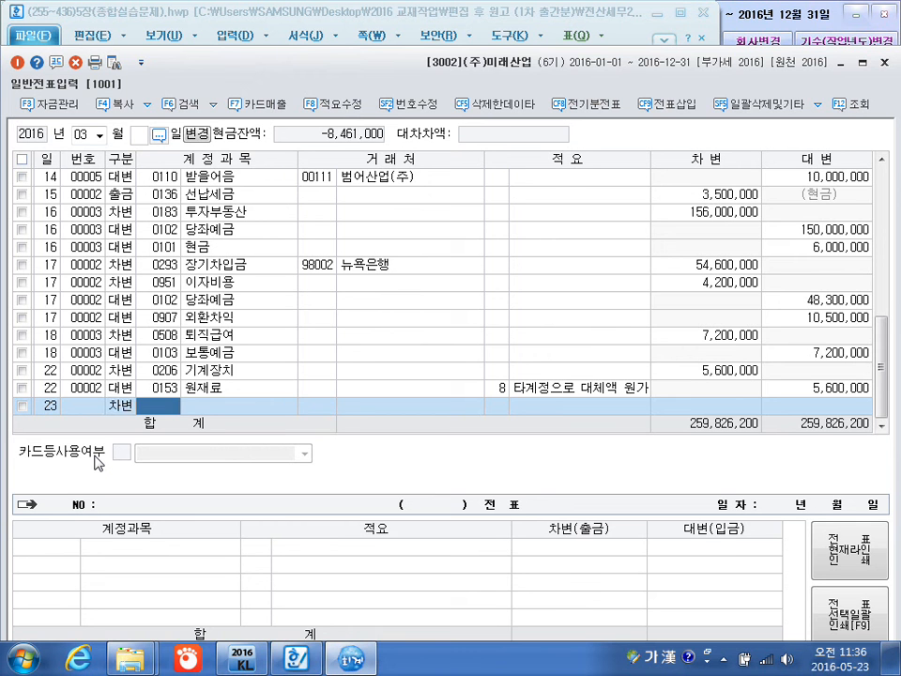
text(202)
key(Return)
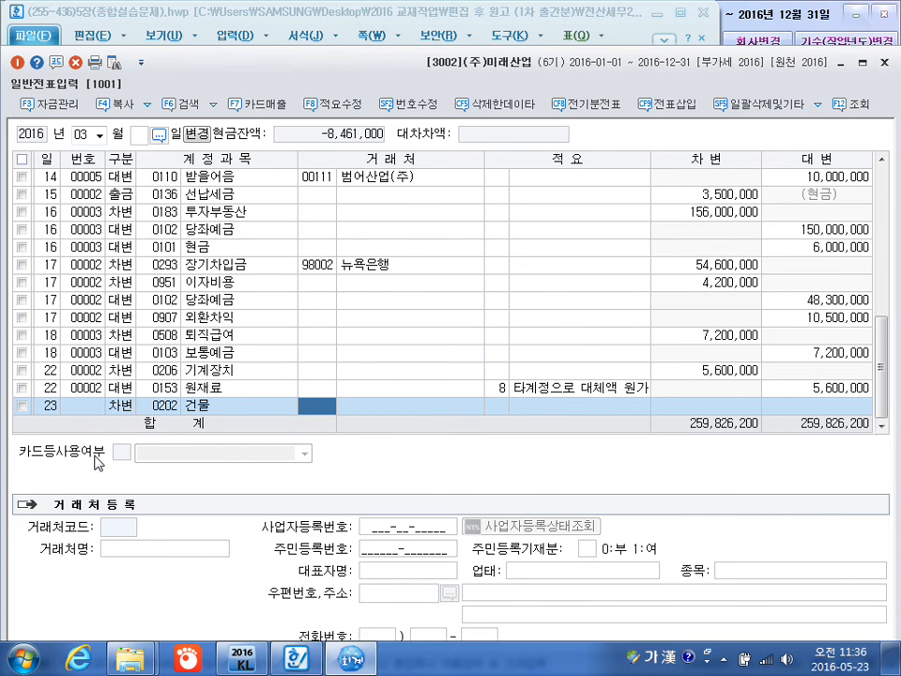
key(Return)
key(Return)
key(Return)
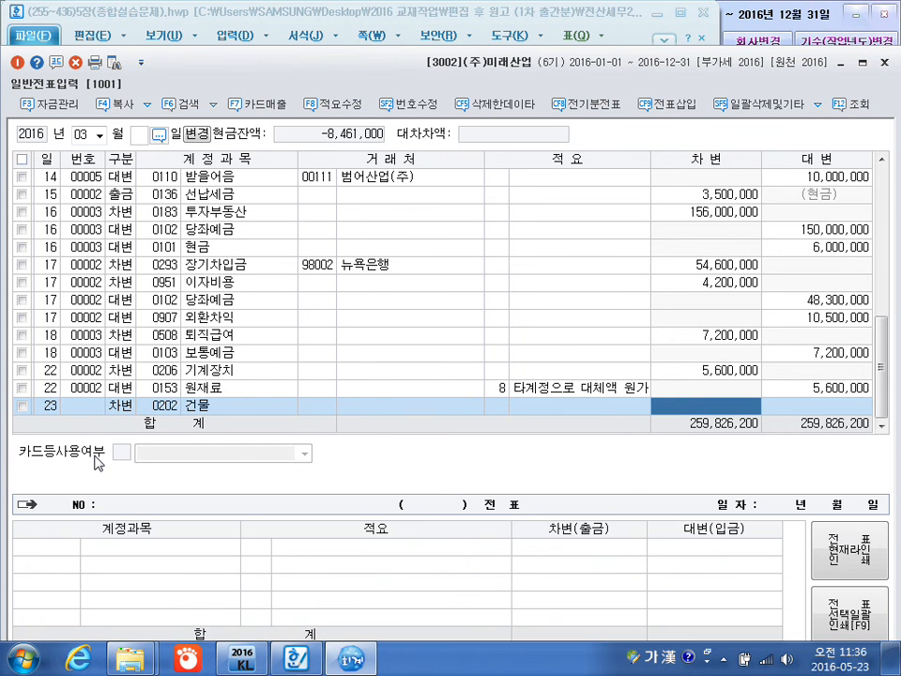
text(6500000)
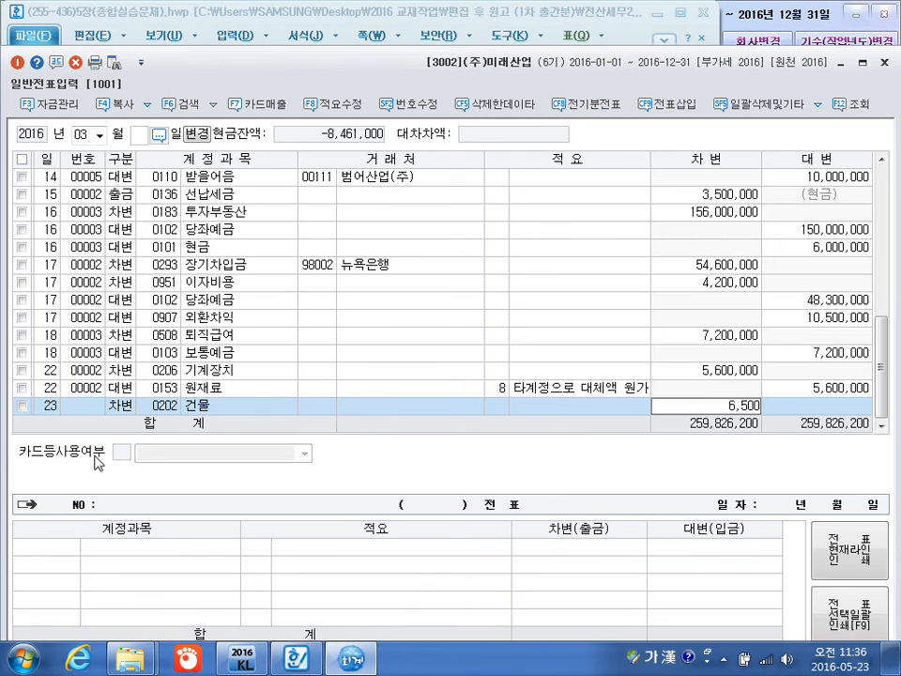
key(Return)
Start a second March 23 debit line and assign the manufacturing-cost account 0521 보험료.
key(Return)
key(3)
key(Return)
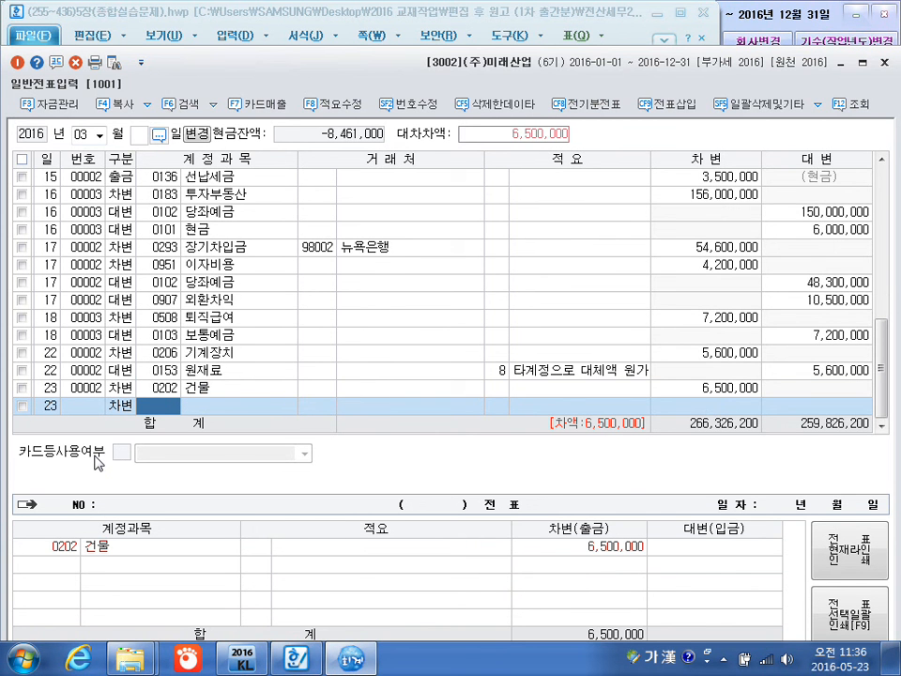
text(보험)
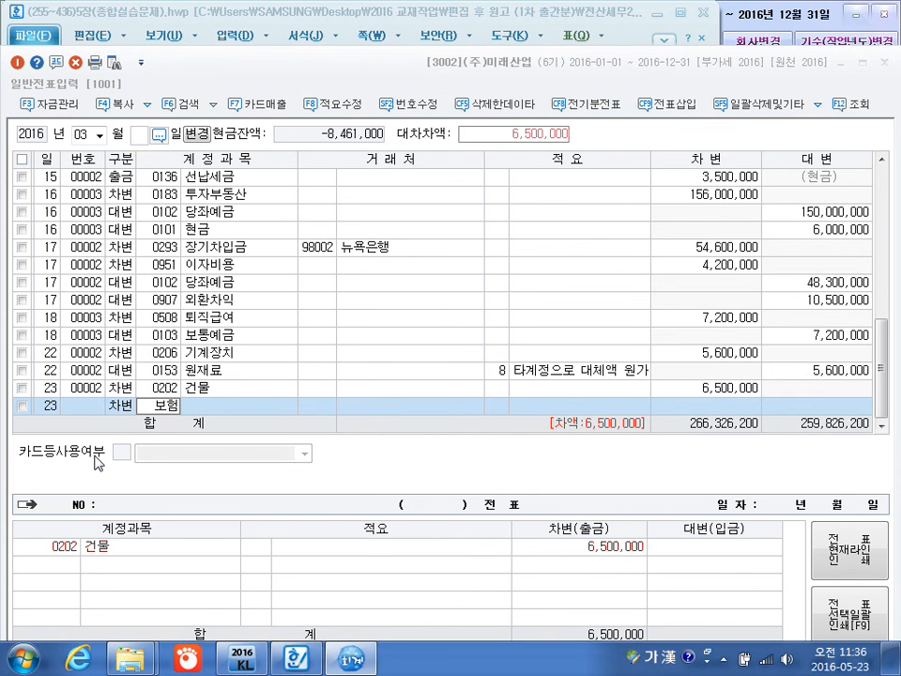
key(Return)
key(Down)
key(Down)
key(Down)
key(Down)
key(Down)
key(Down)
key(Down)
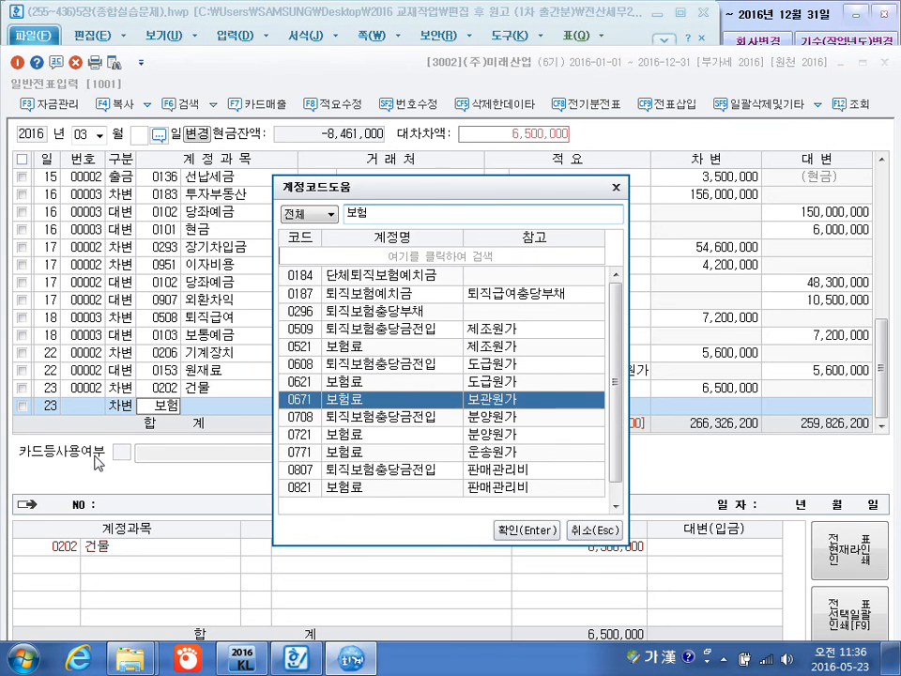
key(Up)
key(Up)
key(Up)
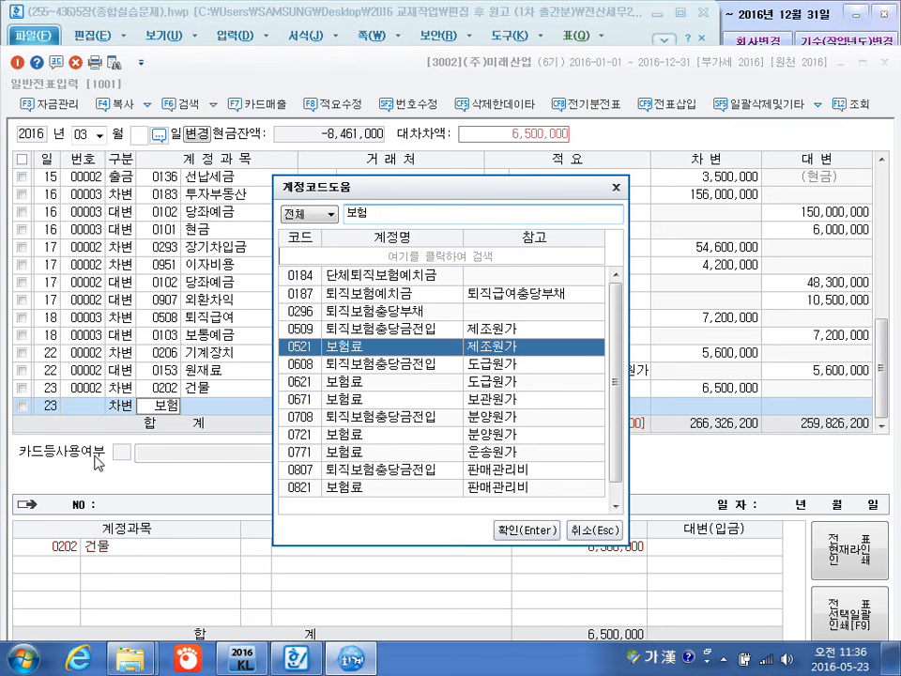
key(Return)
key(Return)
key(Return)
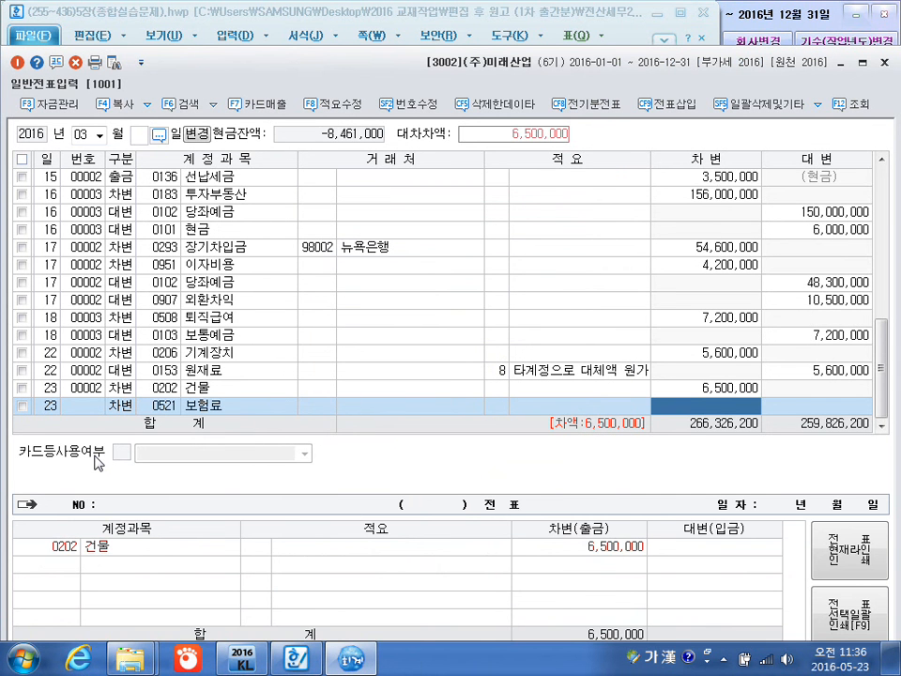
Leave the 보험료 line's customer and description blank and set its debit amount to 3,000,000.
text(3000000)
key(Return)
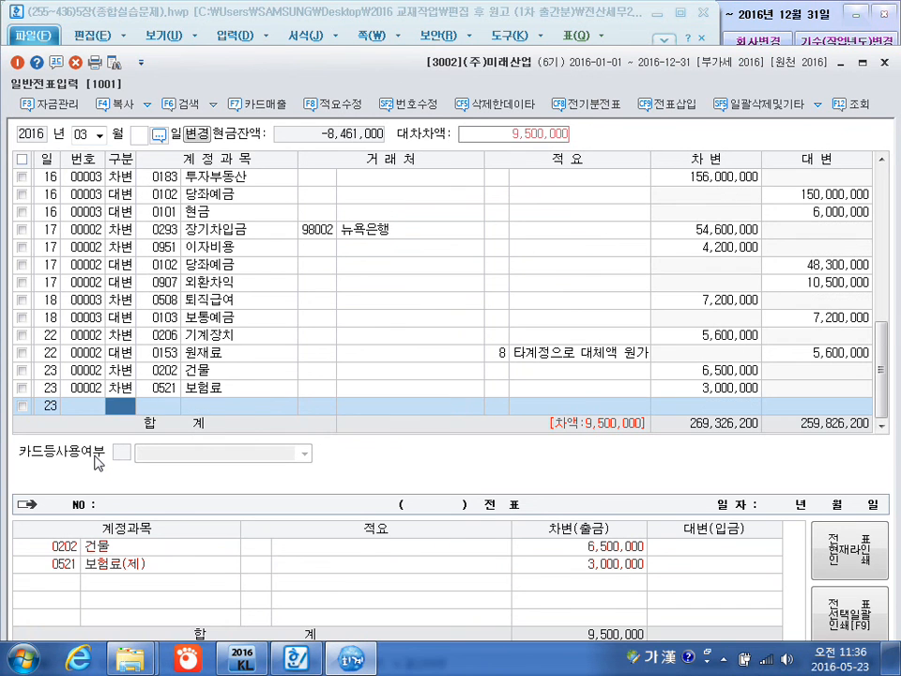
Add a March 23 credit line for 0103 보통예금 with no customer or description and the balancing 9,500,000.
text(4)
key(Return)
text(103)
key(Return)
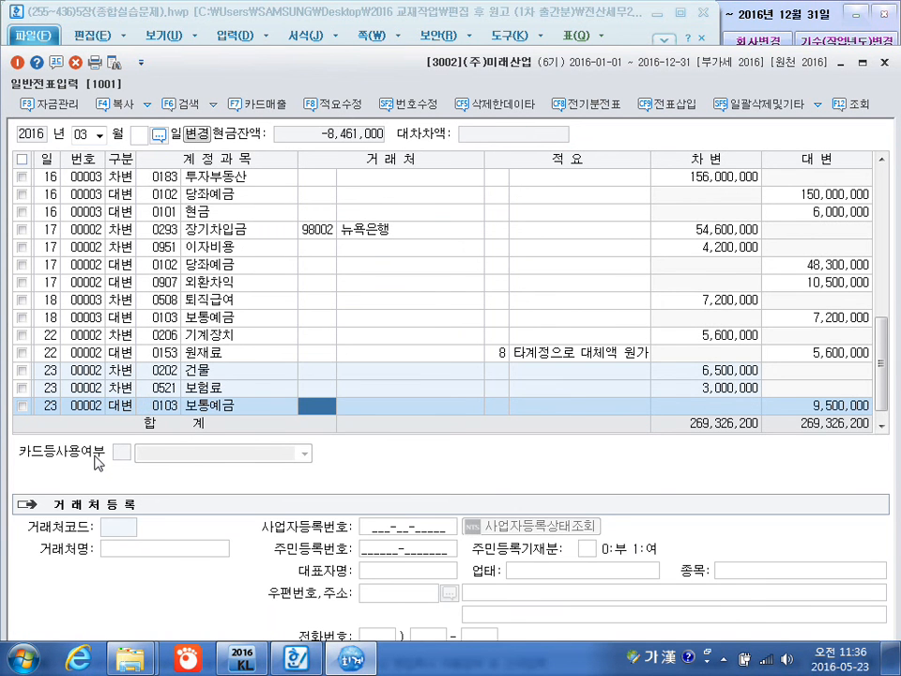
key(Return)
key(Return)
key(Return)
Add a March 25 cash payment (출금) line for 0107 단기매매증권 with no customer or description and an amount of 600,000.
text(25)
key(Return)
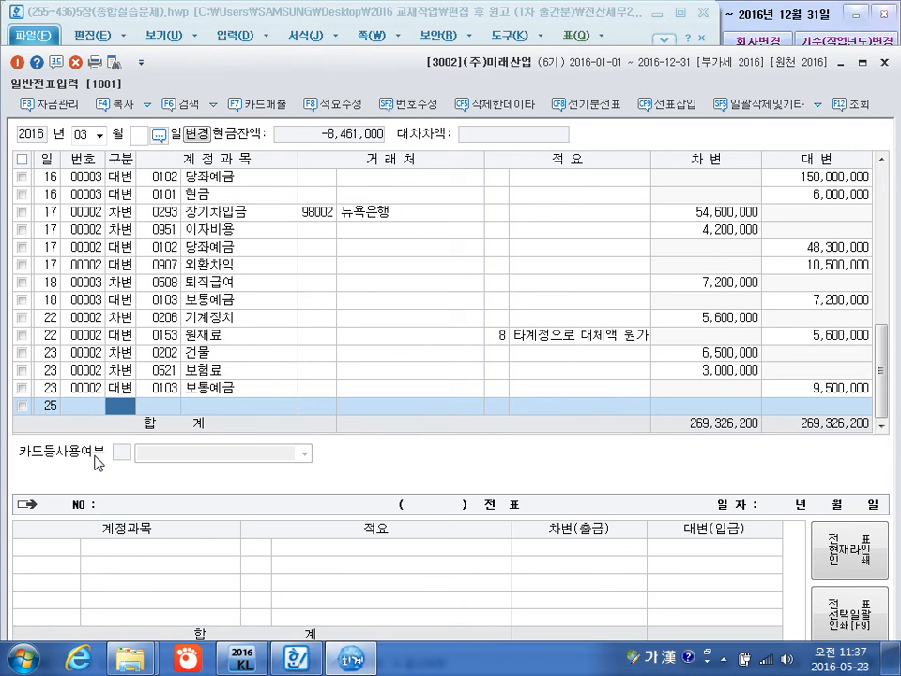
key(1)
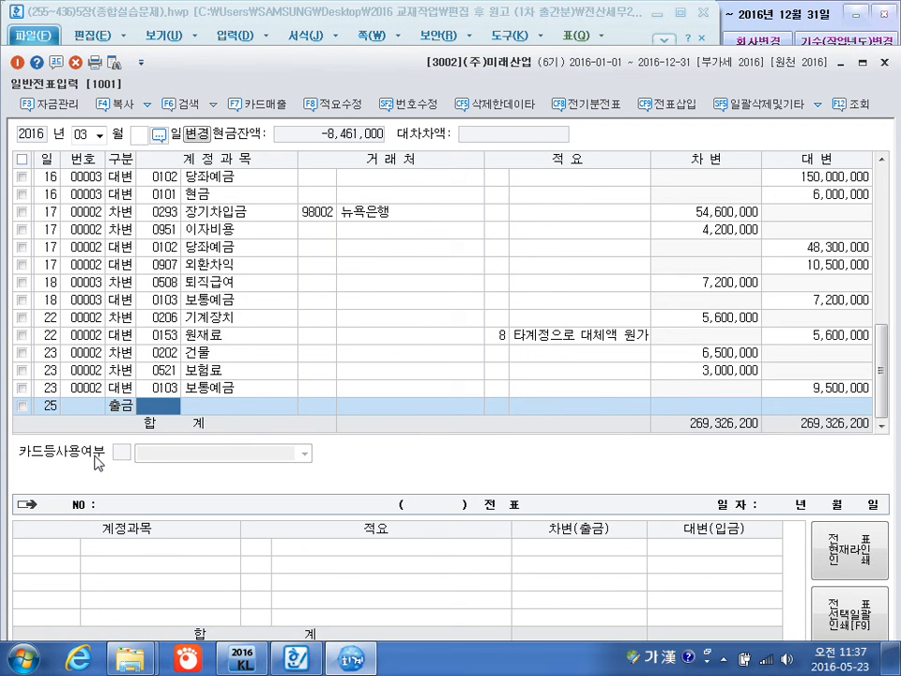
text(단김)
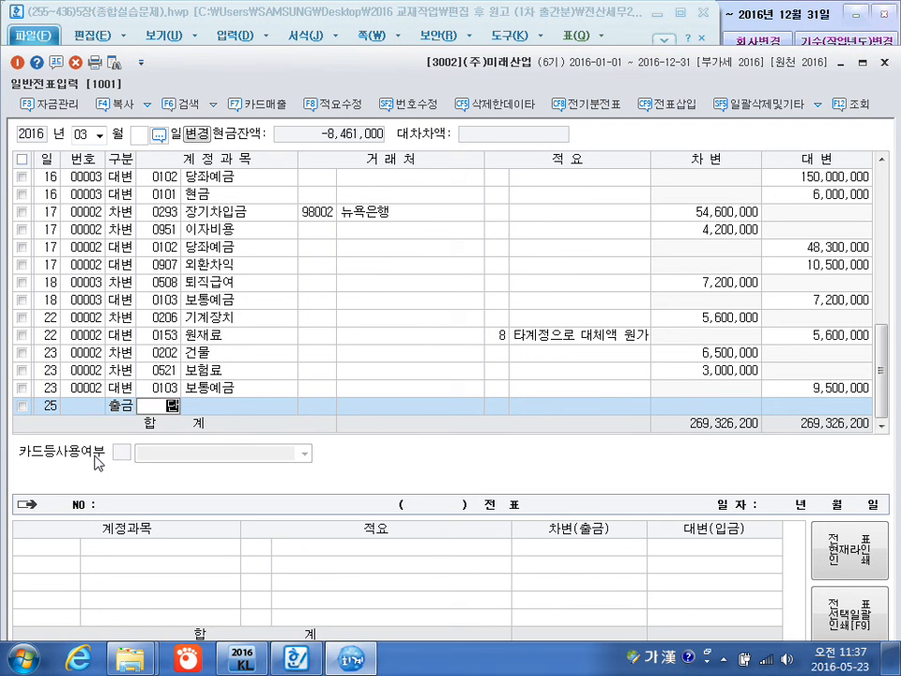
text(ㅐ)
key(Return)
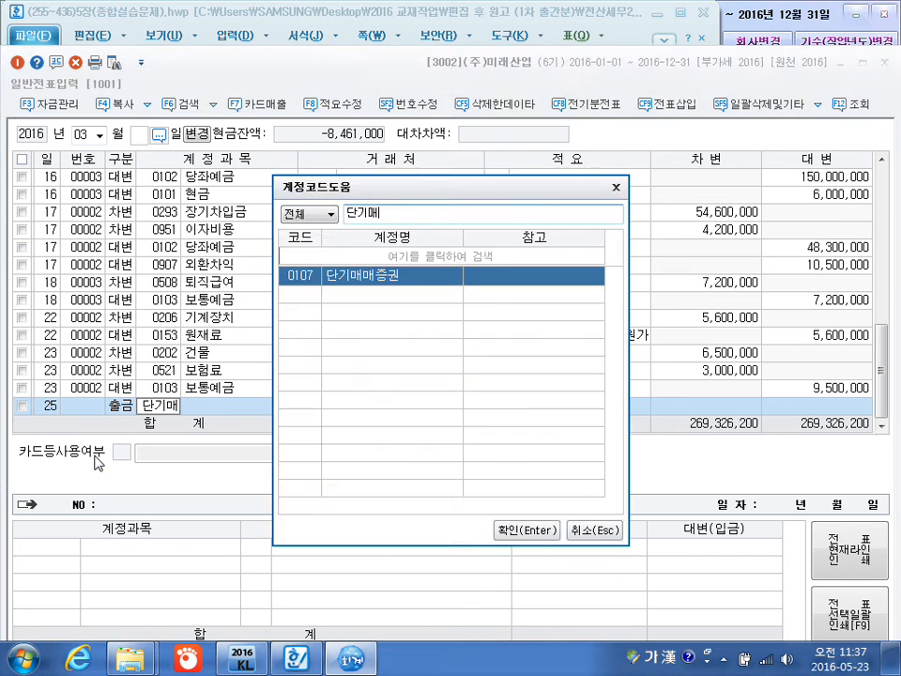
key(Return)
key(Return)
key(Return)
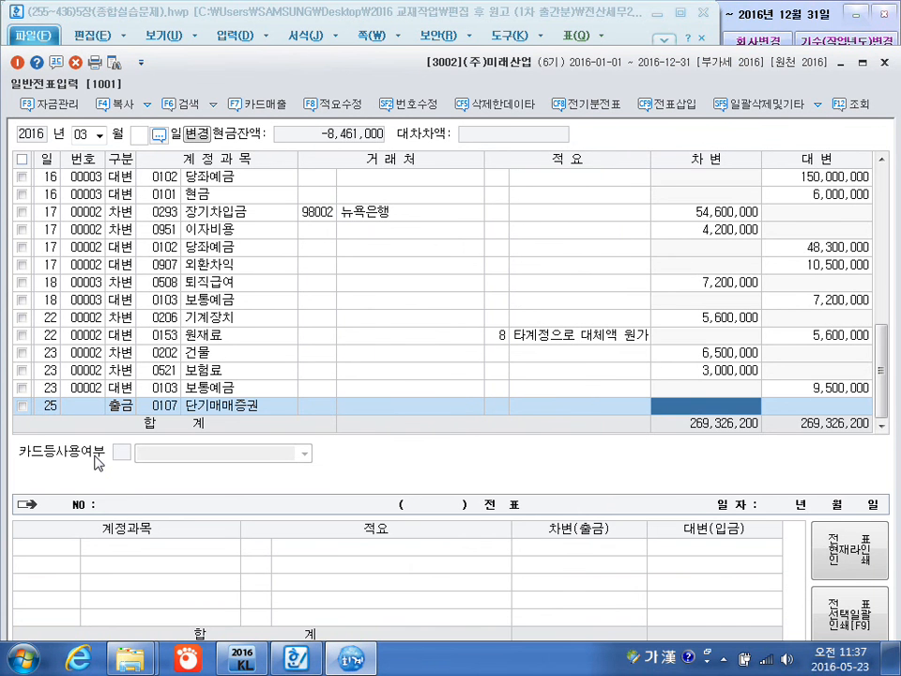
text(600000)
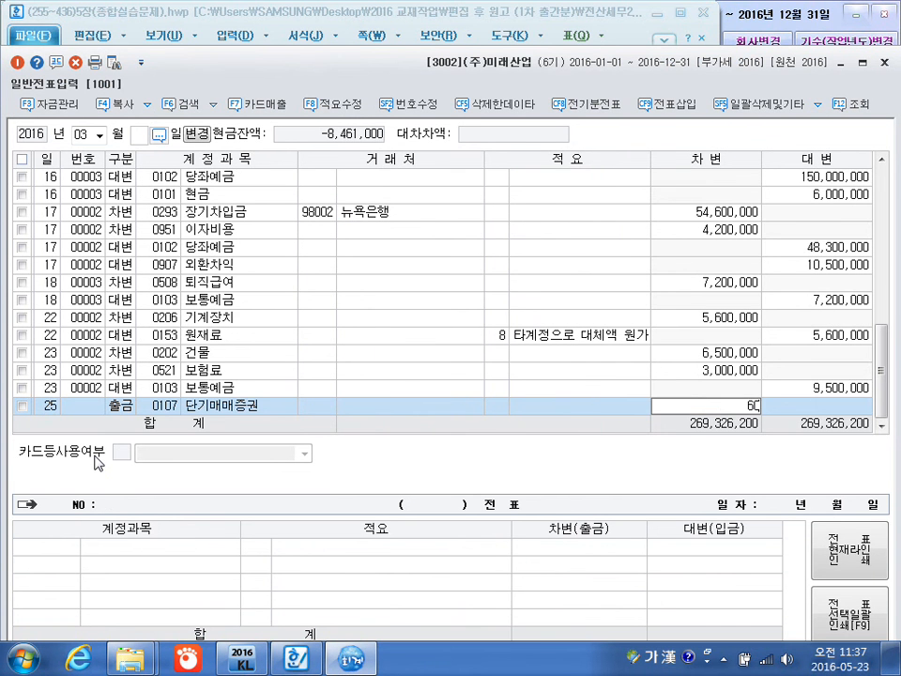
key(Return)
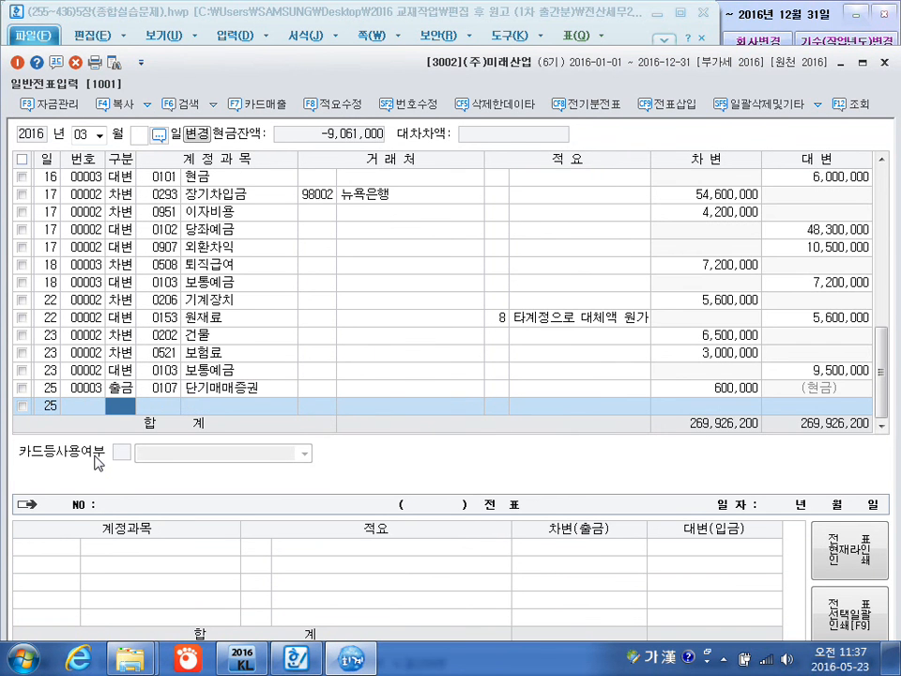
Add a second March 25 cash payment (출금) line for 0208 차량운반구 with no customer or description and an amount of 200,000.
text(1)
key(Return)
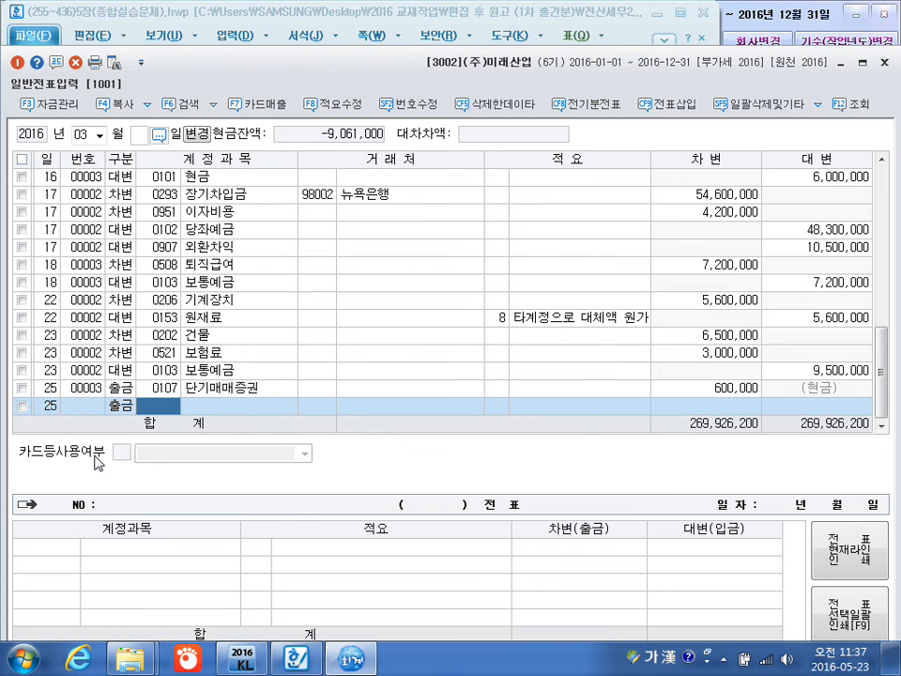
text(차량)
key(Return)
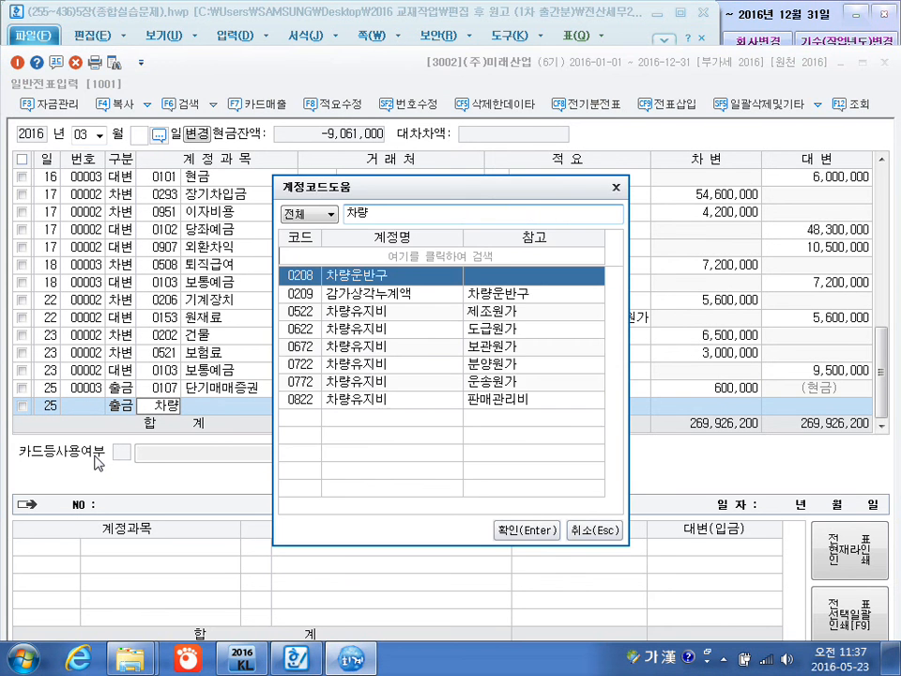
key(Return)
key(Return)
key(Return)
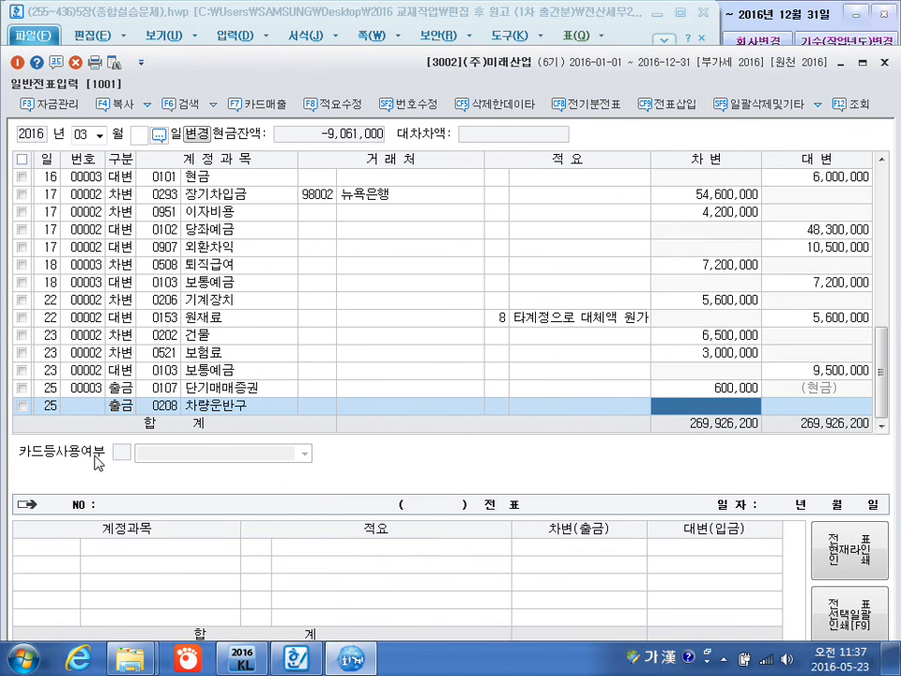
text(200)
Start a March 26 cash payment (출금) line and assign the manufacturing-cost account 0517 세금과공과.
key(Return)
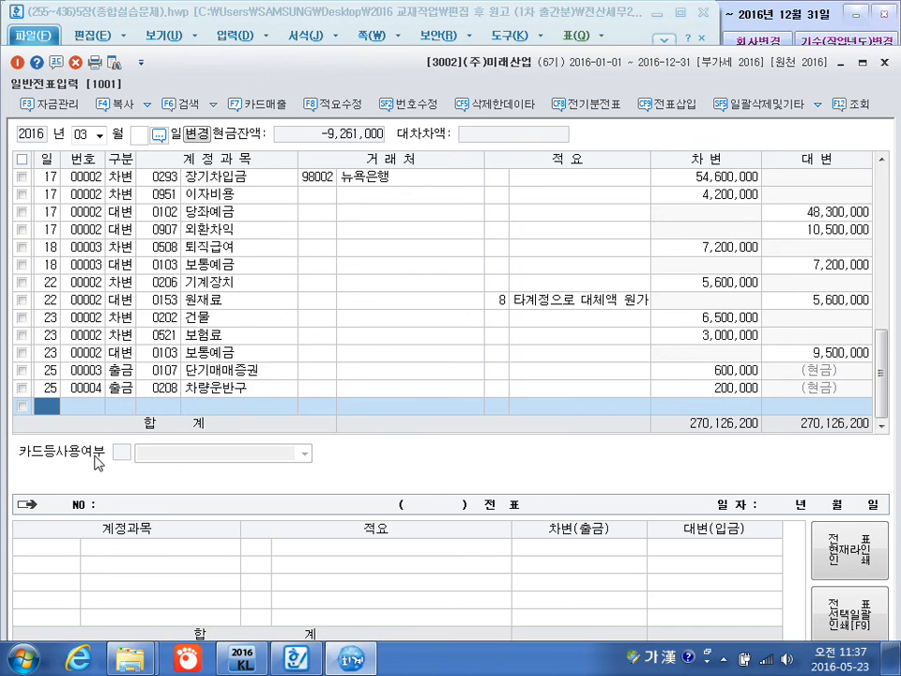
text(26)
key(Return)
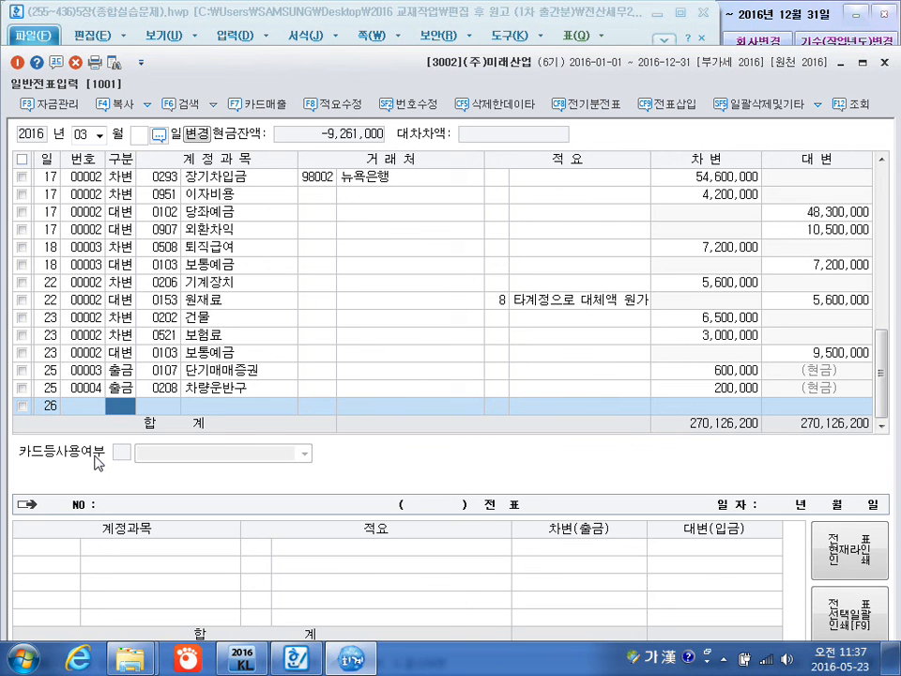
text(1)
key(Return)
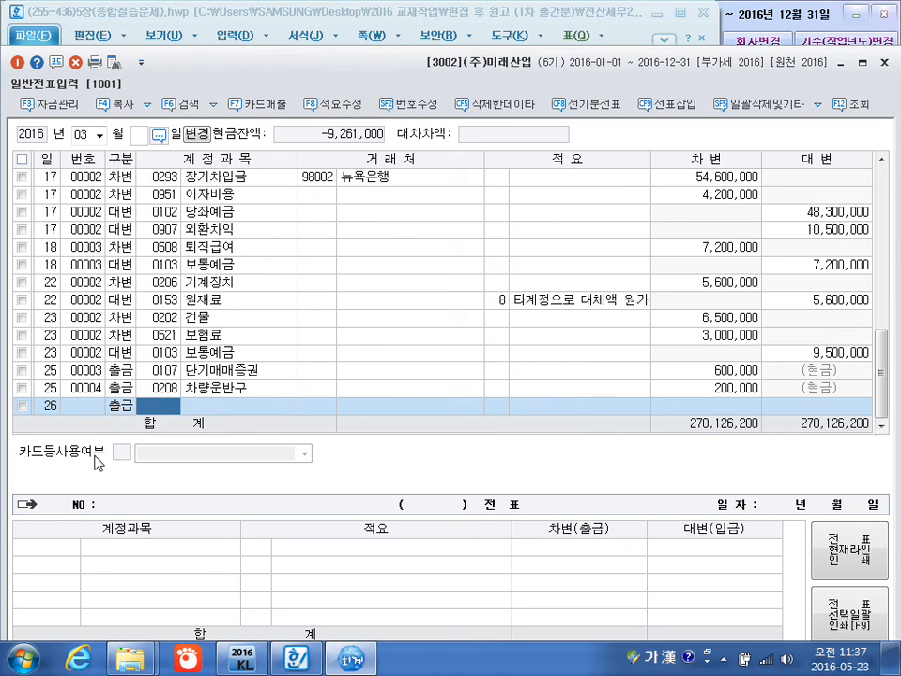
text(세금)
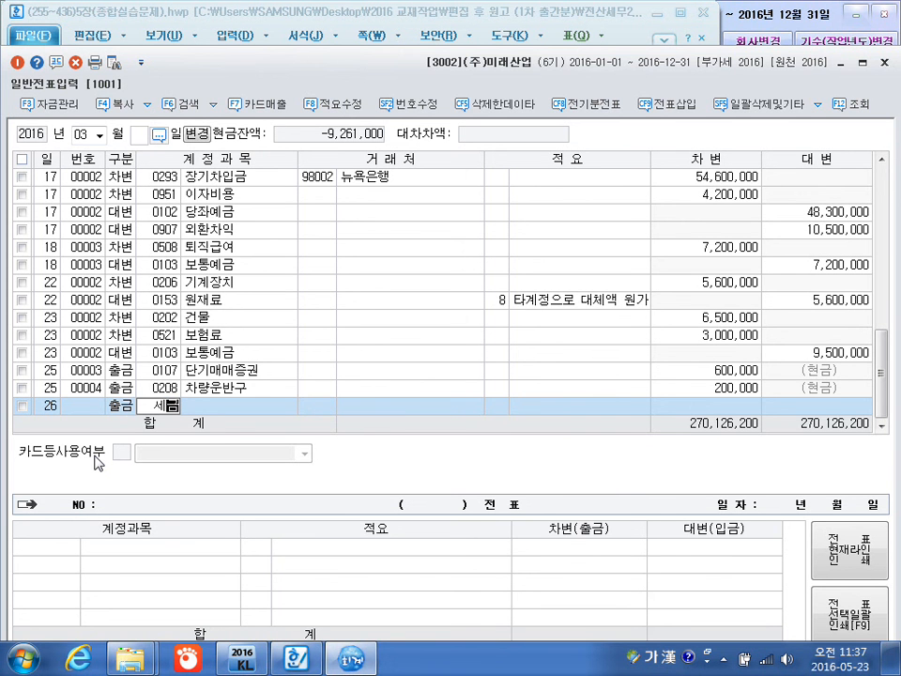
key(Return)
key(Down)
key(Down)
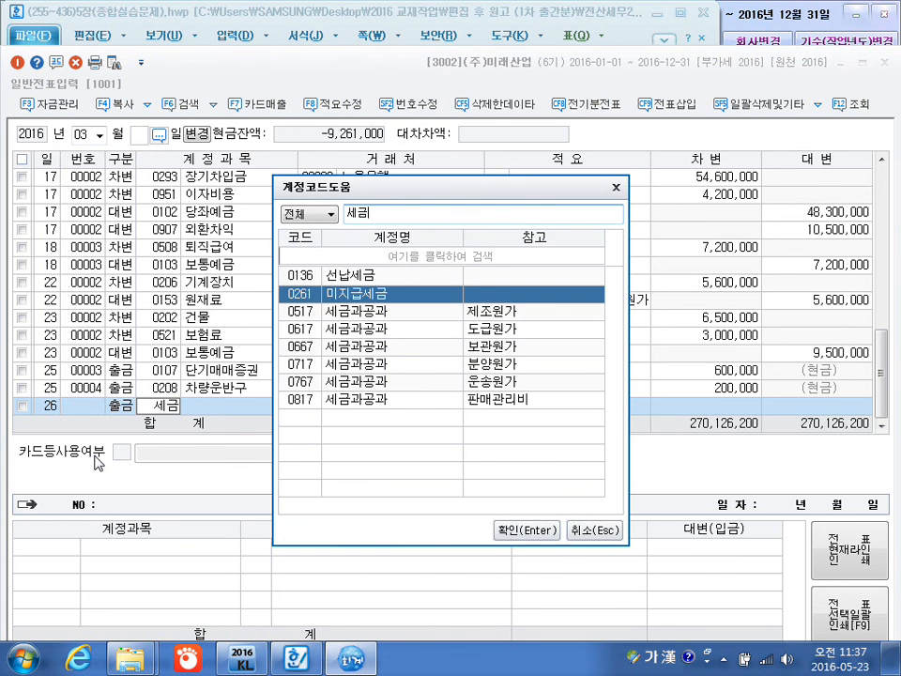
key(Return)
Leave the 세금과공과 line's customer and description blank and set its amount to 250,000.
key(Return)
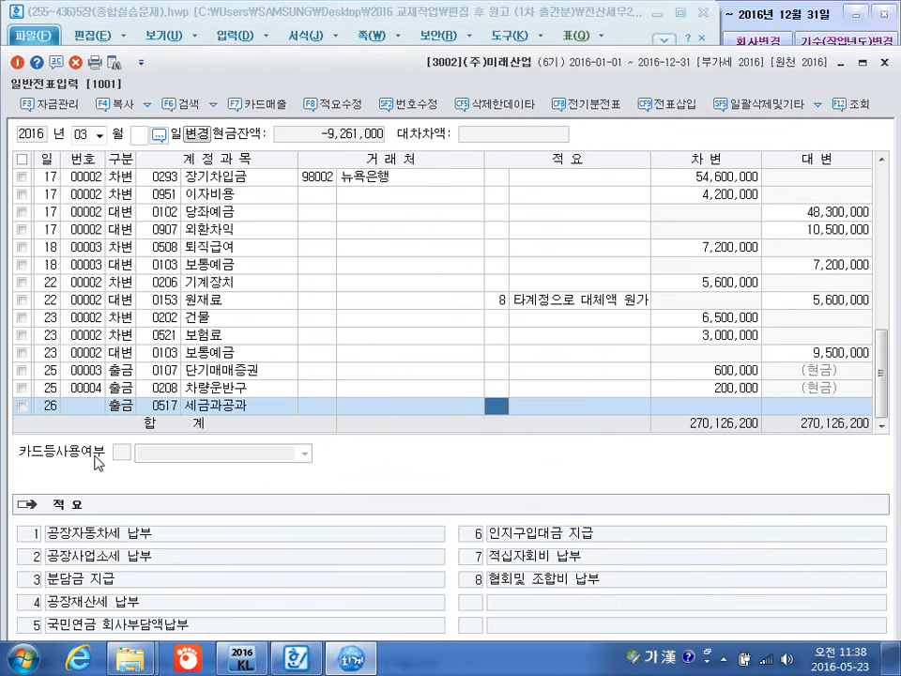
key(Return)
text(2500000)
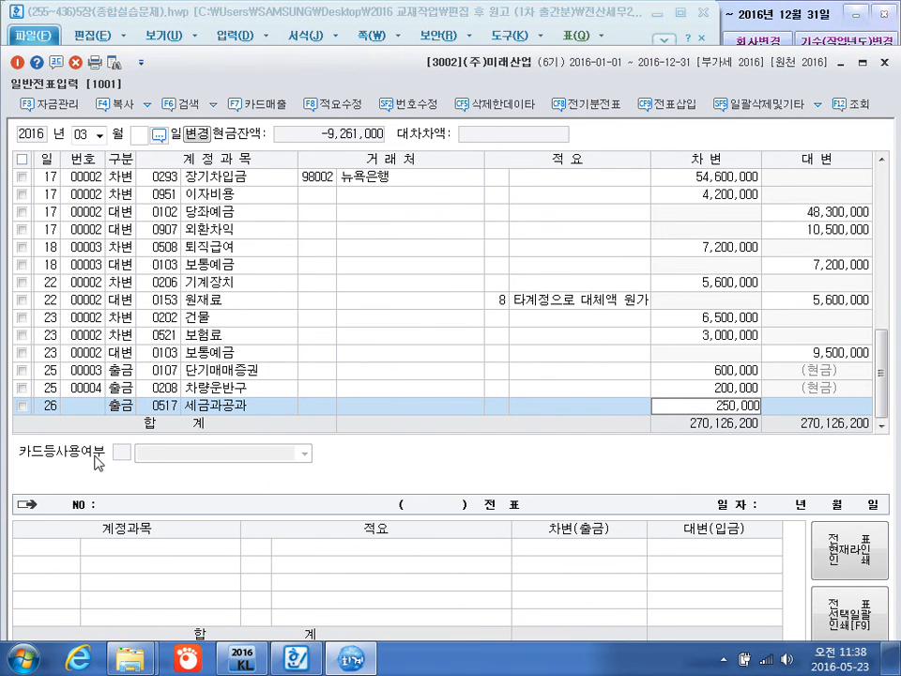
key(Return)
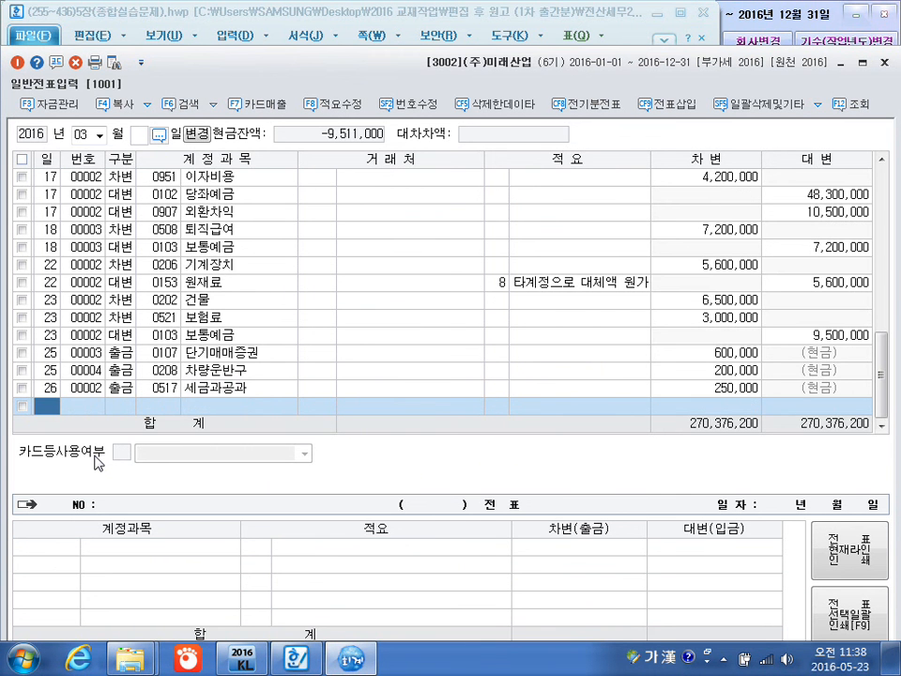
Add a March 27 credit line for 0201 토지 with no customer or description and an amount of 63,000,000.
text(27)
key(Return)
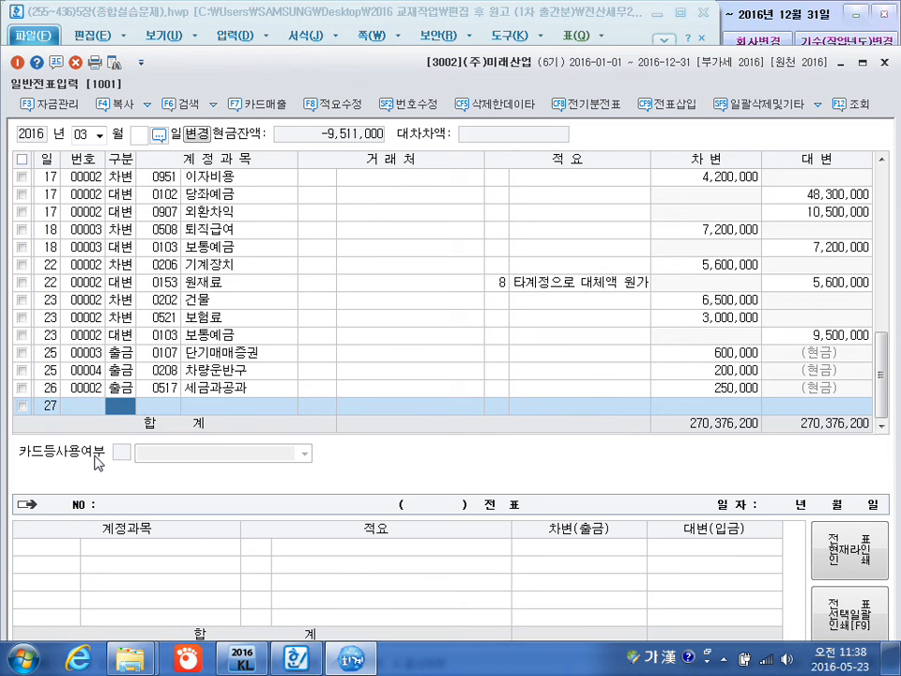
text(4)
text(토지)
key(Return)
key(Return)
key(Return)
key(Return)
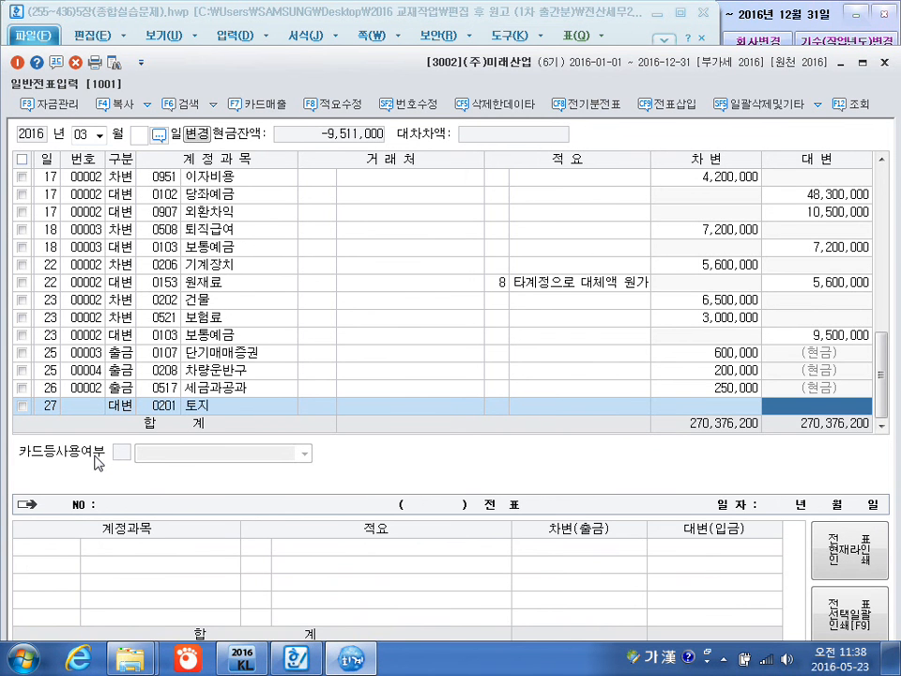
text(63000000)
key(Return)
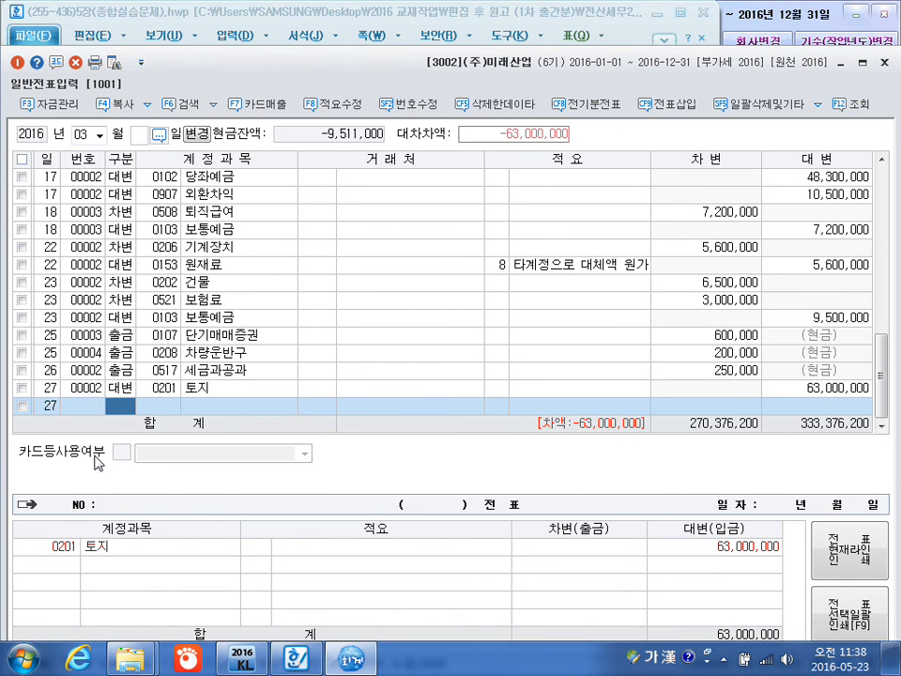
Add a March 27 credit line for 0914 유형자산처분이익 with no customer or description and an amount of 17,000,000.
text(4유형자)
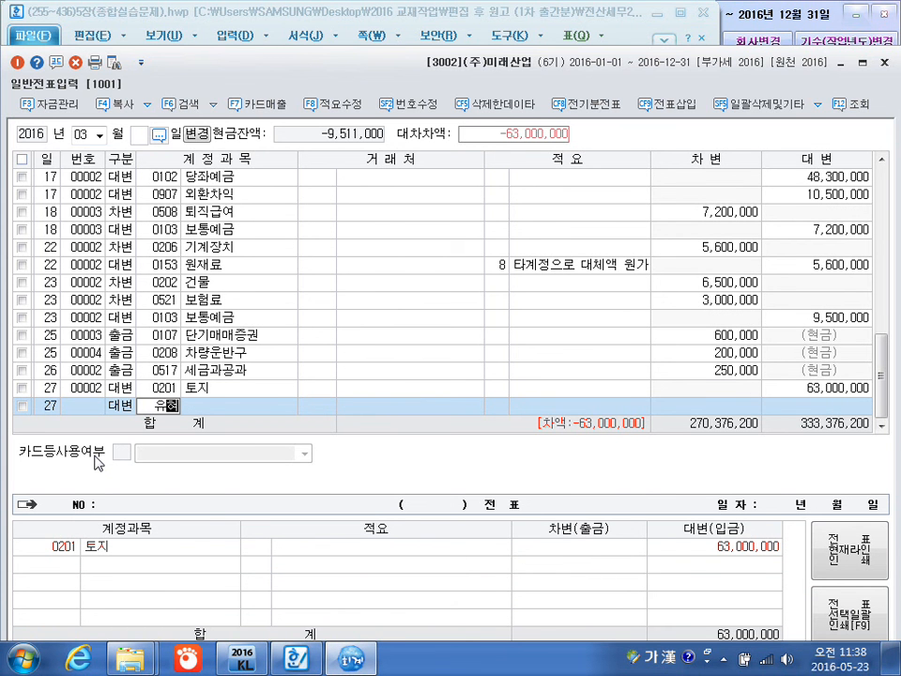
key(Return)
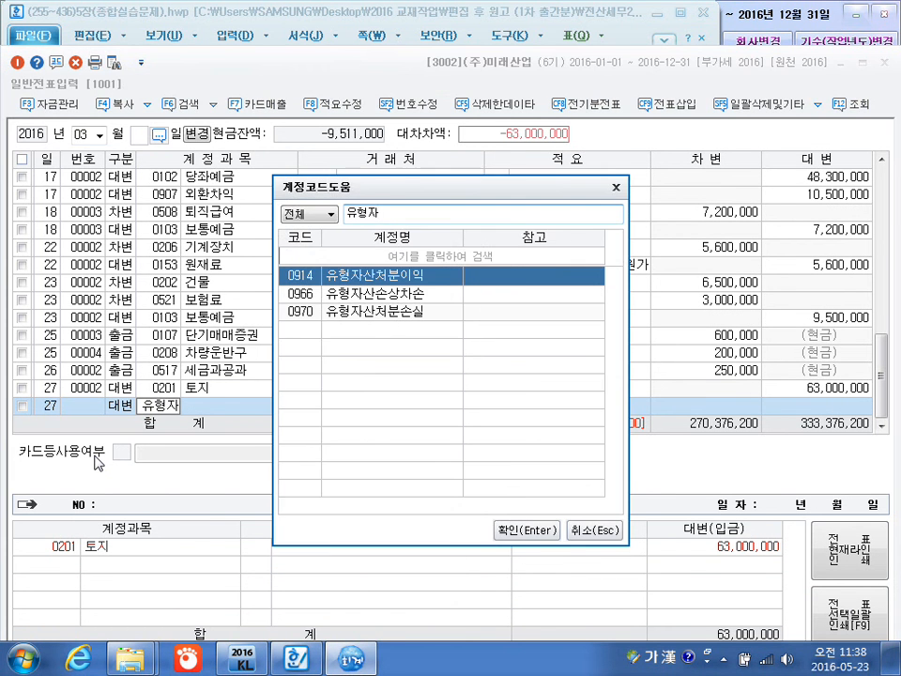
key(Return)
key(Return)
key(Return)
text(17000000)
Add a March 27 debit line for 0251 외상매입금 with customer 만세물류(주), no description, and an amount of 45,000,000.
key(Return)
key(Return)
text(3)
key(Return)
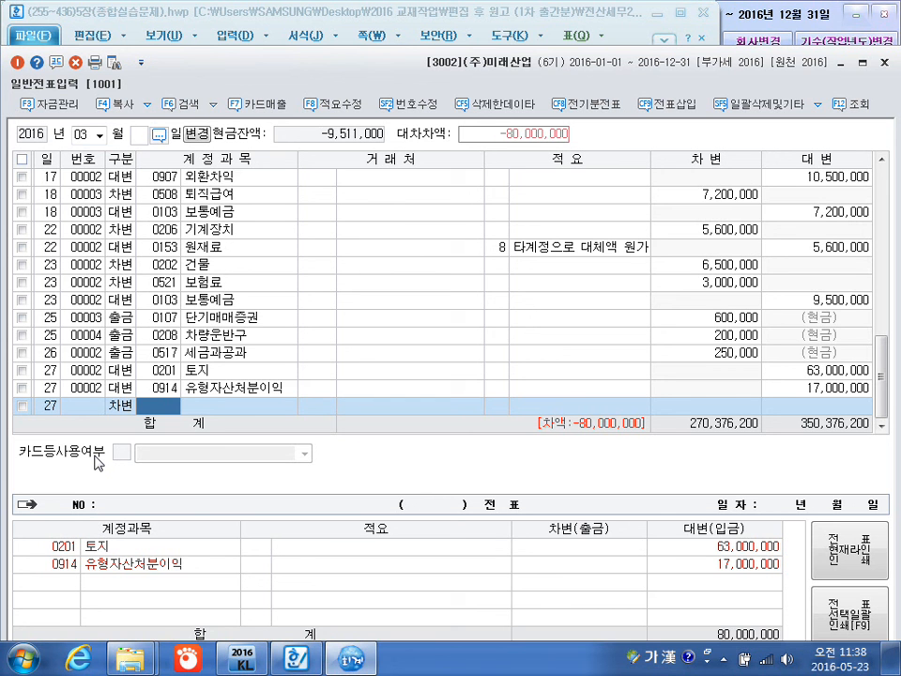
text(251)
key(Return)
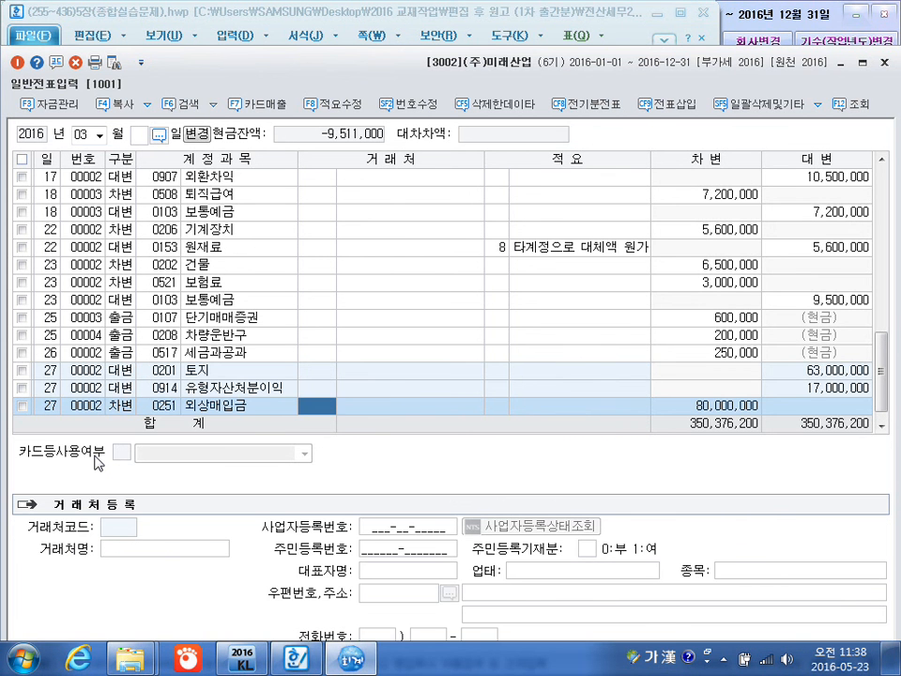
text(만세)
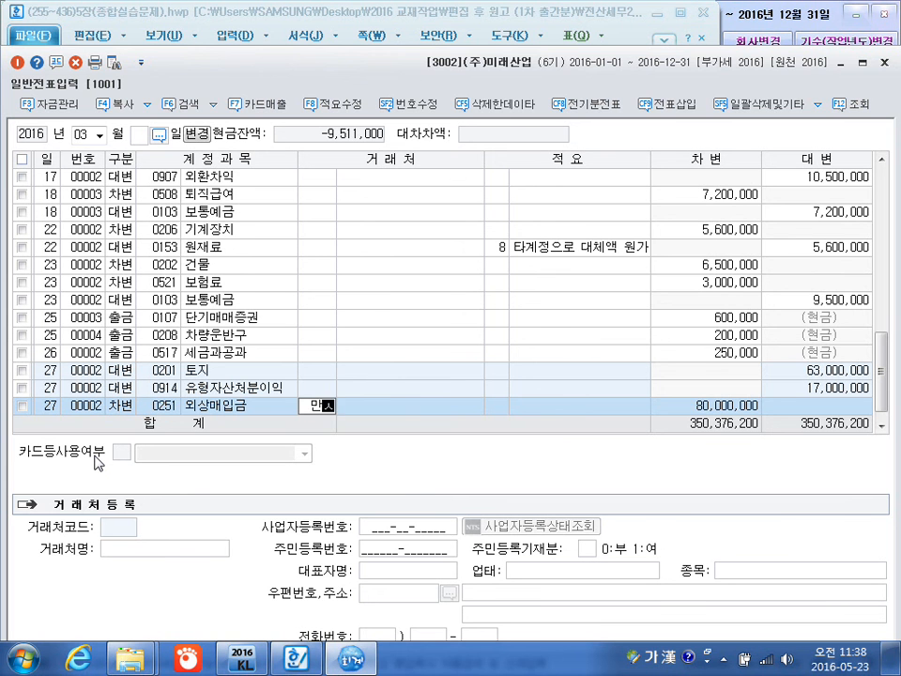
key(Return)
key(Return)
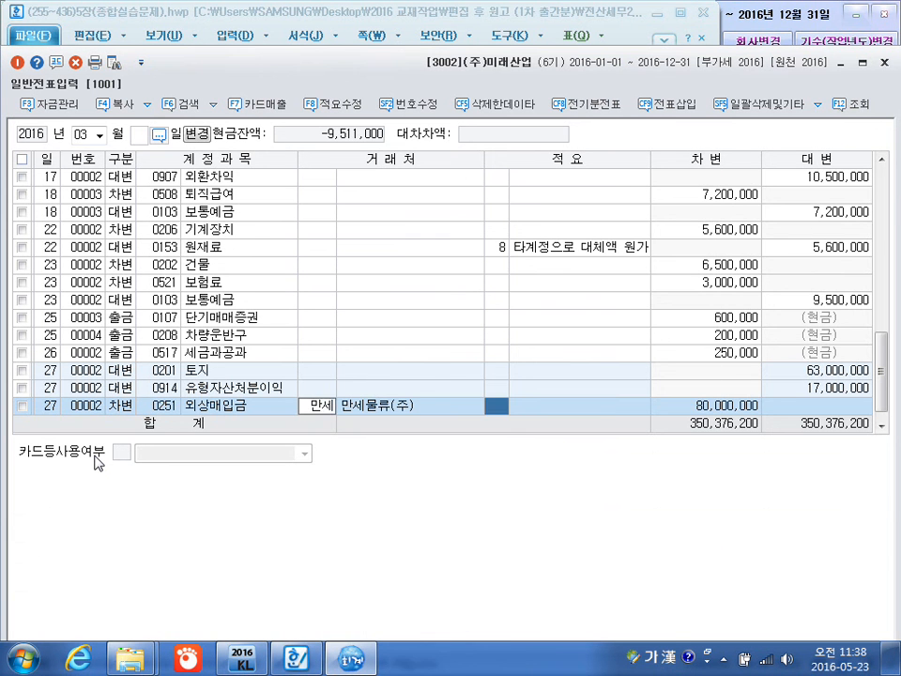
key(Return)
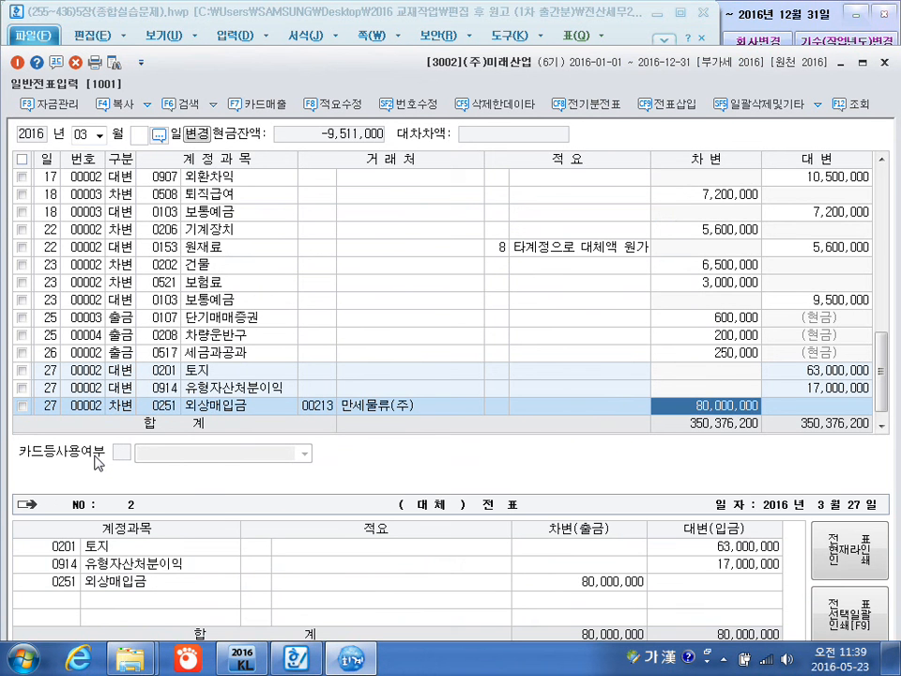
text(45++)
key(Return)
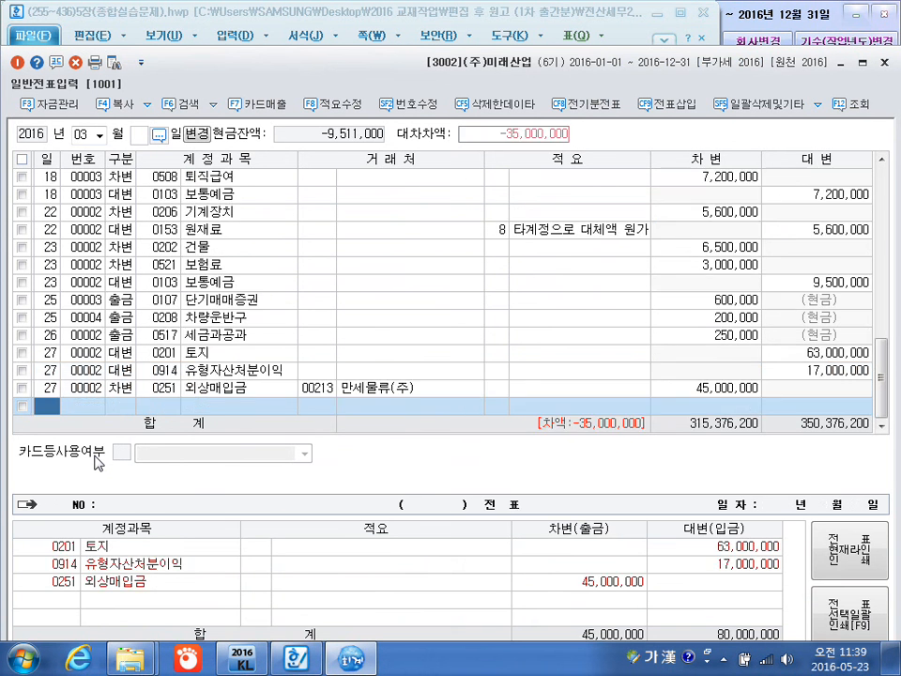
Add a March 27 debit line for 0103 보통예금 with no customer or description and the balancing 35,000,000.
text(3)
key(Return)
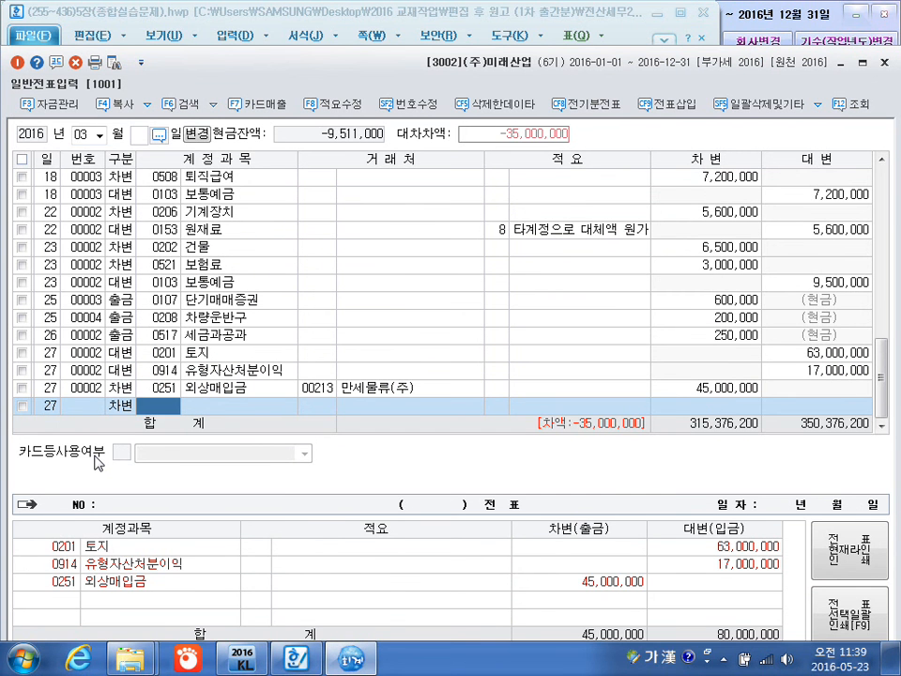
text(103)
key(Return)
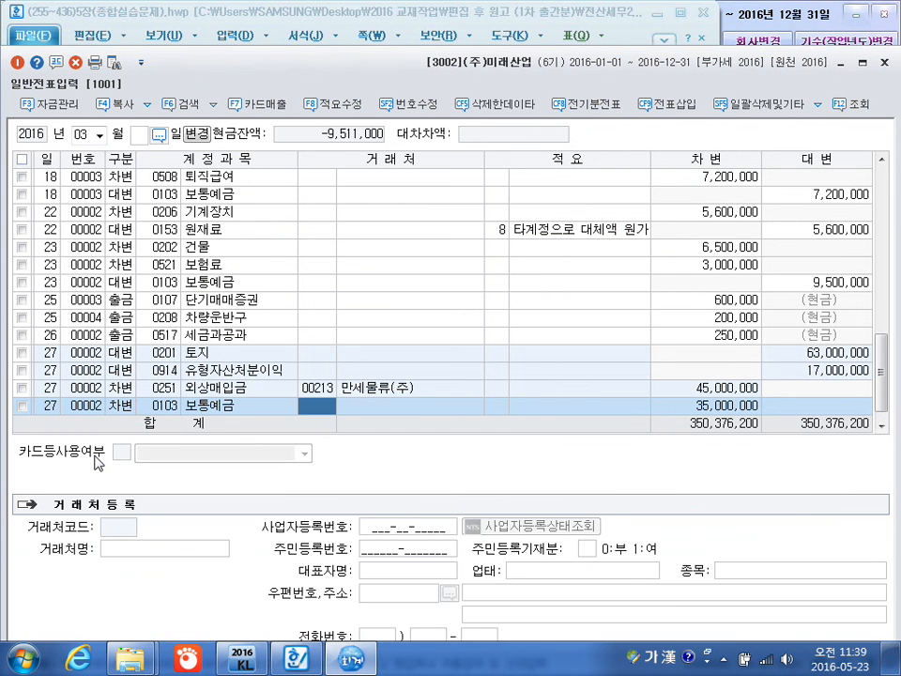
key(Return)
key(Return)
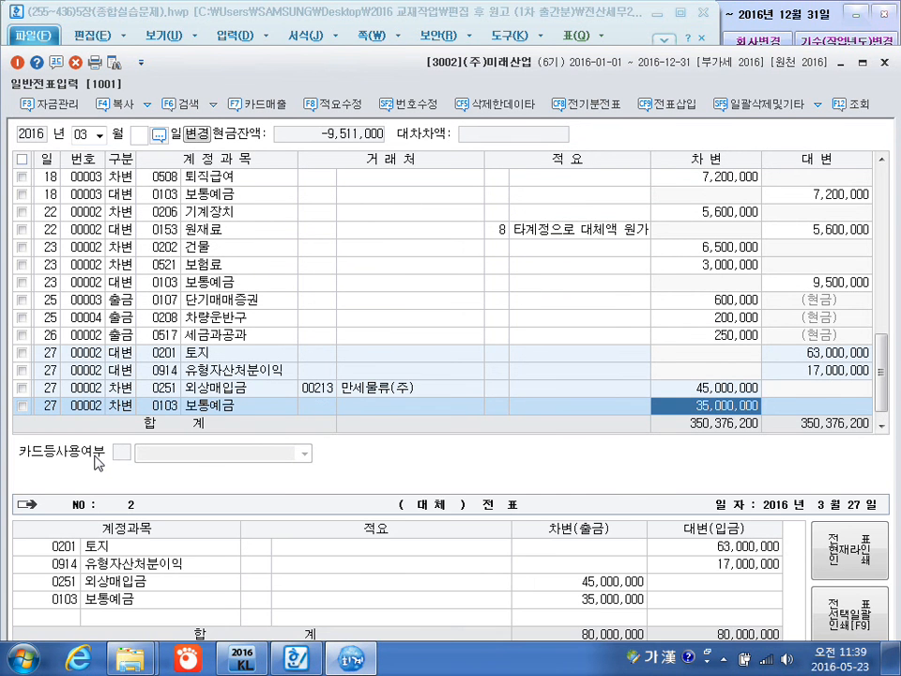
key(Return)
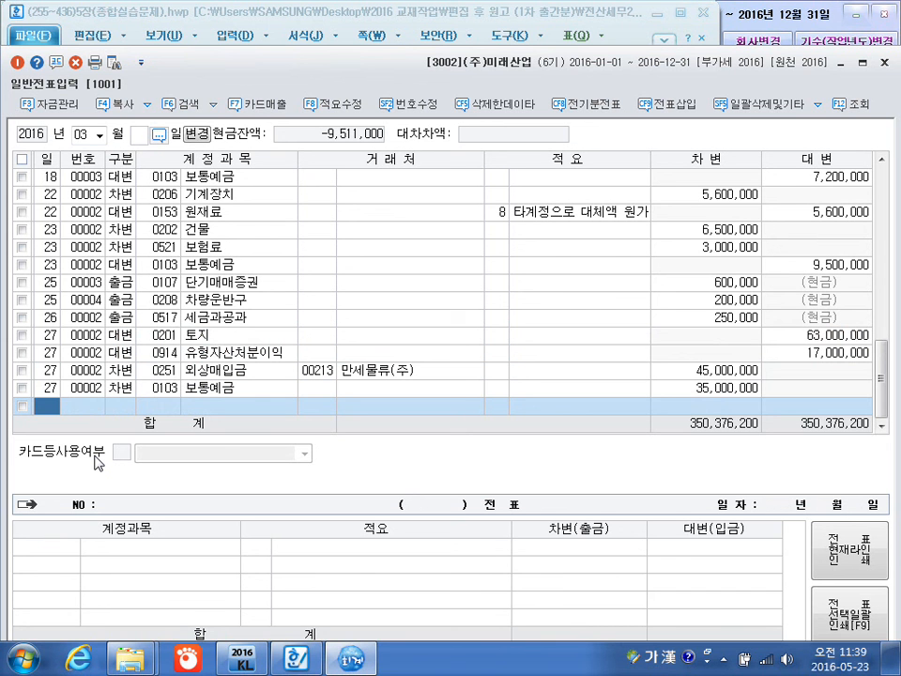
Start a voucher line dated March 28 and switch to the Hancom textbook document to read transaction [27].
text(28)
key(Return)
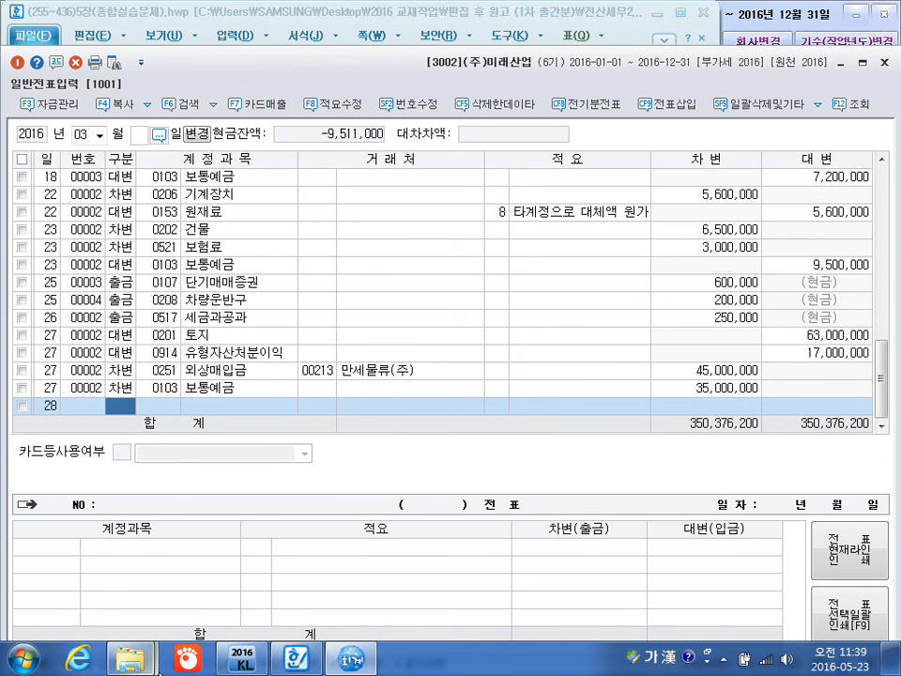
click(297, 657)
scroll(309, 573, down, 20)
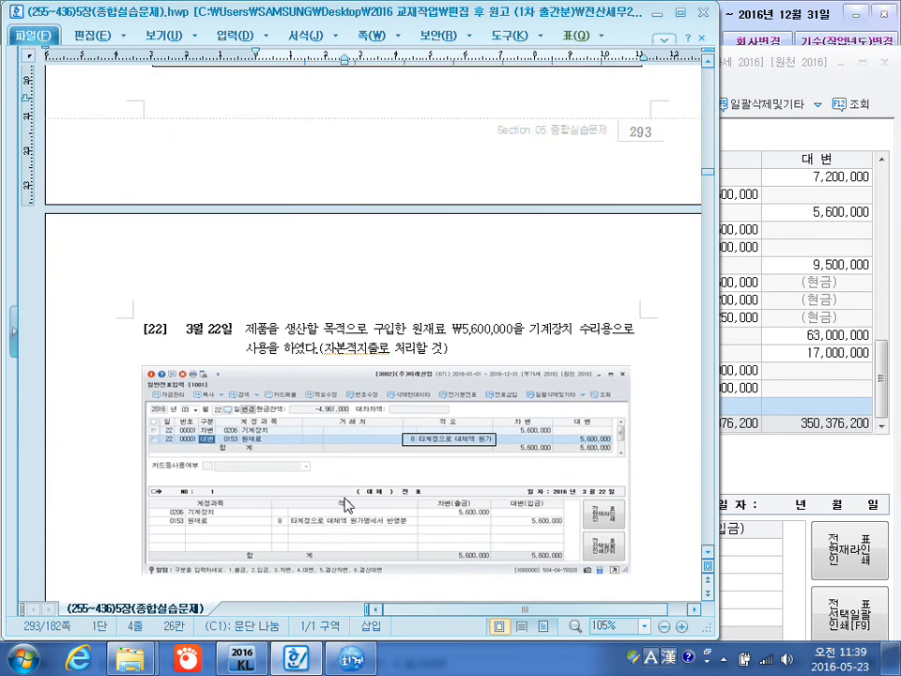
scroll(352, 476, down, 10)
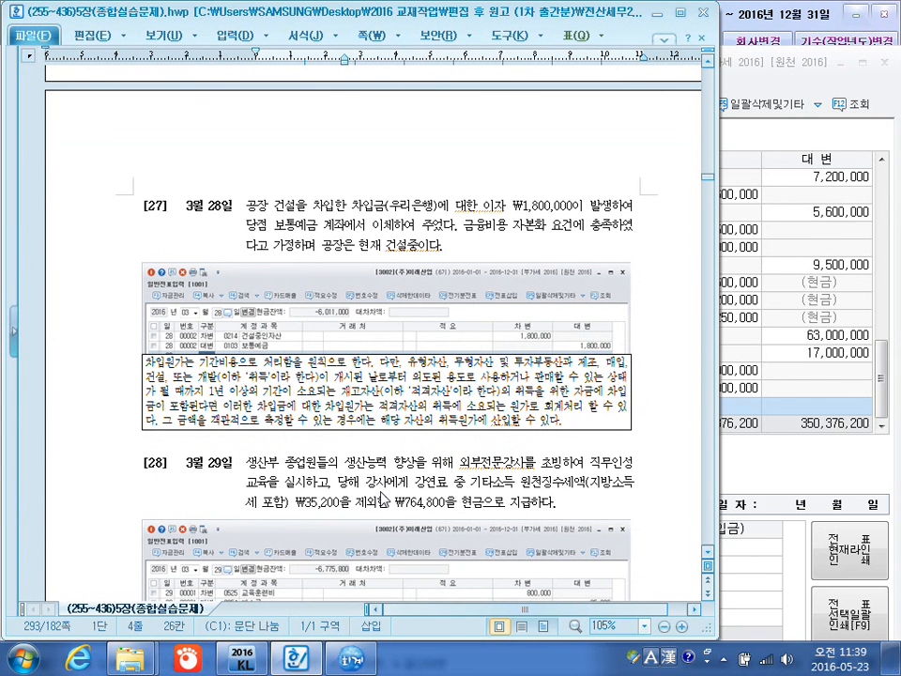
Annotate transaction [27] with red handwritten notes 건설자금이자, 이자비용 처리 and 자본화하는 방법, underlining 이자비용 and 건설중이다.
key(F12)
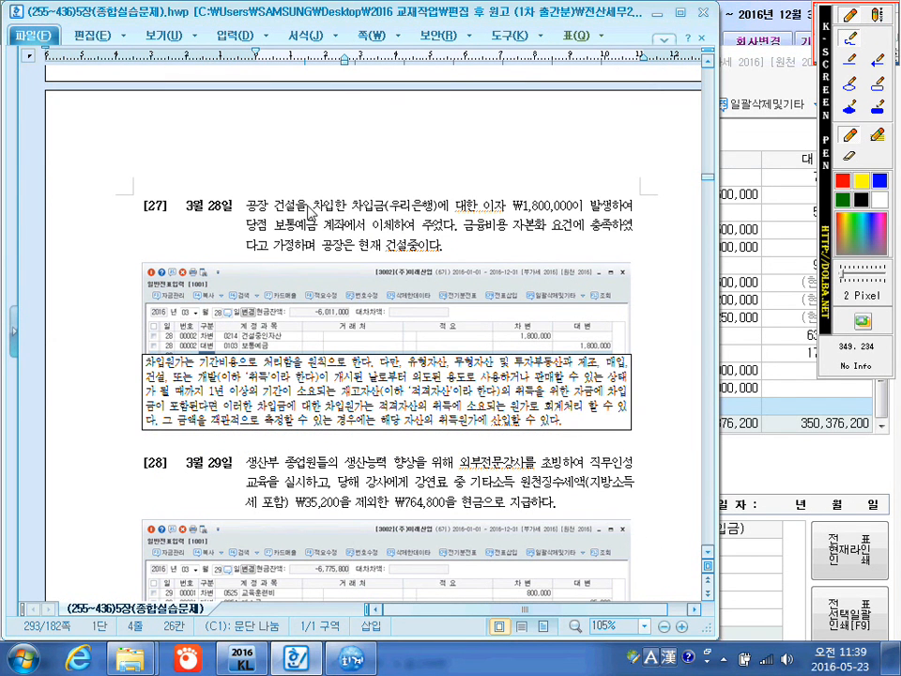
mouse_move(290, 186)
mouse_down()
mouse_move(310, 159)
mouse_move(343, 173)
mouse_move(394, 142)
mouse_move(401, 155)
mouse_move(431, 127)
mouse_move(465, 179)
mouse_up()
mouse_move(487, 134)
mouse_down()
mouse_move(480, 127)
mouse_move(507, 126)
mouse_move(518, 136)
mouse_move(563, 100)
mouse_move(576, 116)
mouse_move(603, 94)
mouse_move(612, 105)
mouse_move(627, 89)
mouse_up()
mouse_move(481, 177)
mouse_down()
mouse_move(498, 181)
mouse_move(512, 169)
mouse_move(518, 192)
mouse_move(540, 164)
mouse_move(554, 183)
mouse_move(558, 153)
mouse_move(618, 167)
mouse_up()
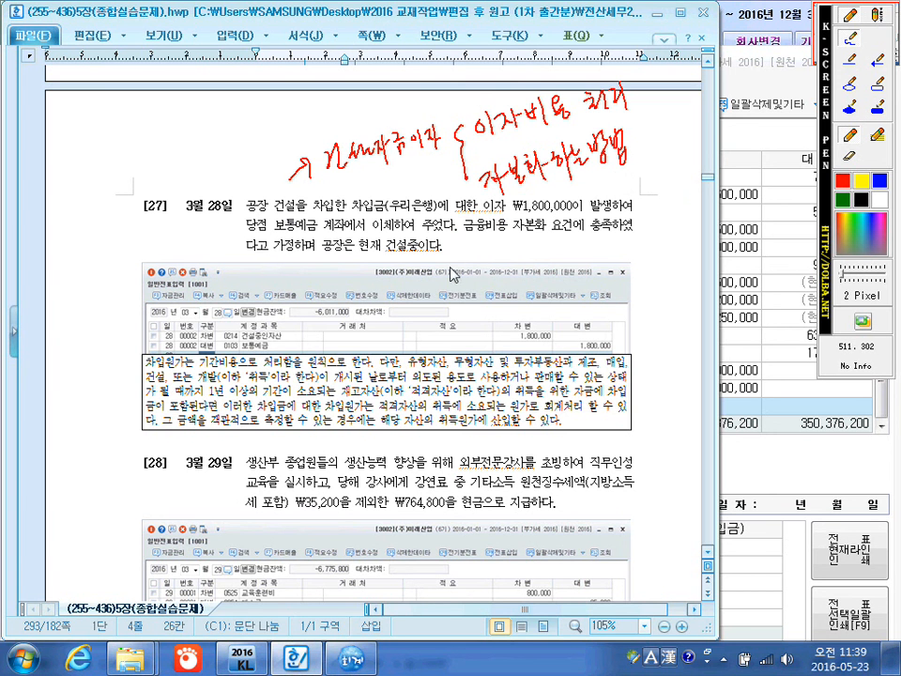
drag(383, 253, 447, 257)
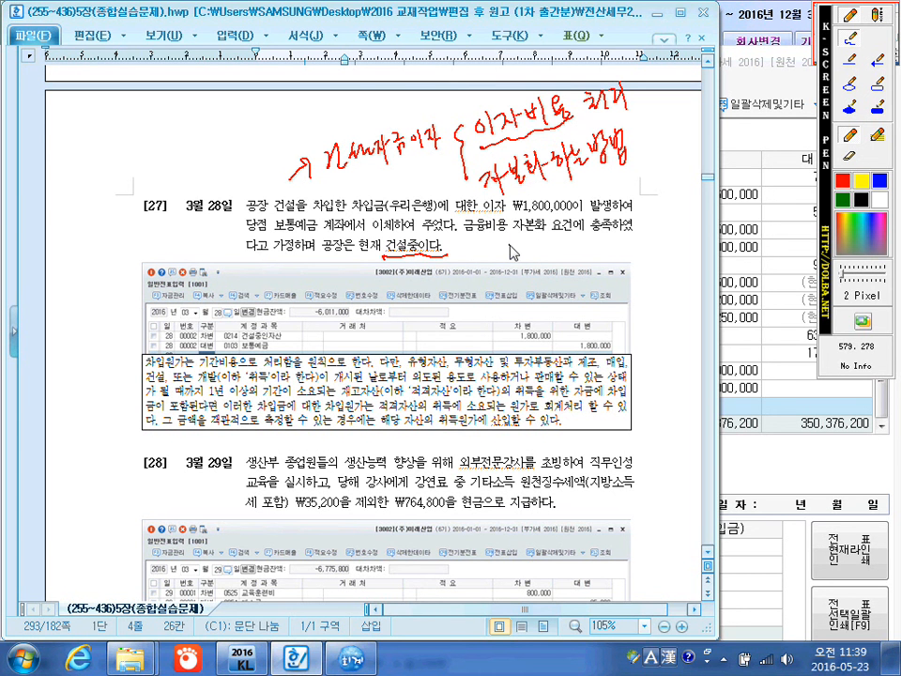
key(Escape)
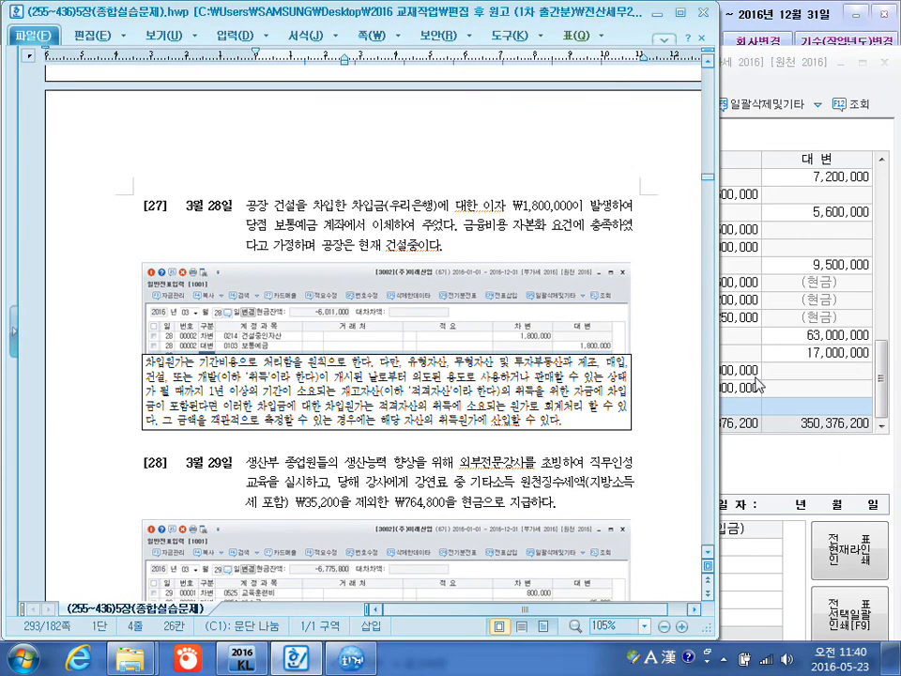
Switch back to KcLep and complete the March 28 debit line for 0214 건설중인자산 with no customer or description and an amount of 1,800,000.
click(825, 460)
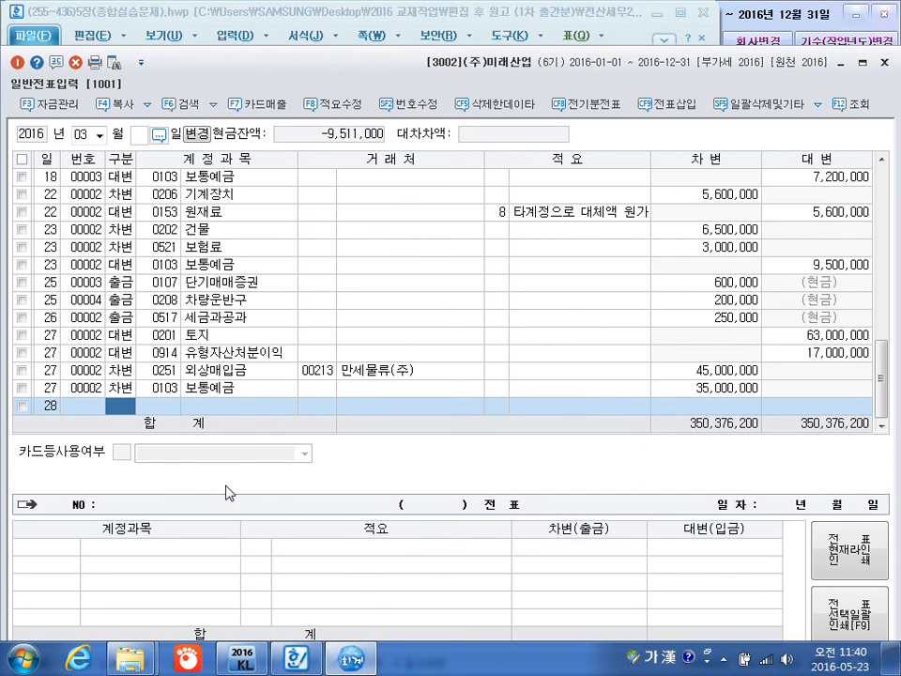
text(3)
key(Return)
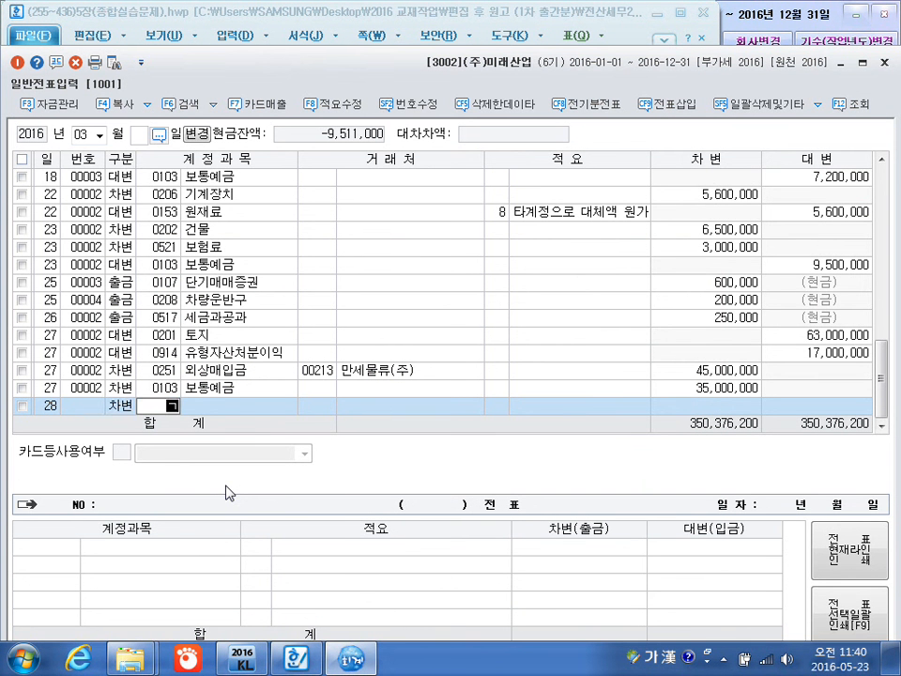
text(건설)
key(Return)
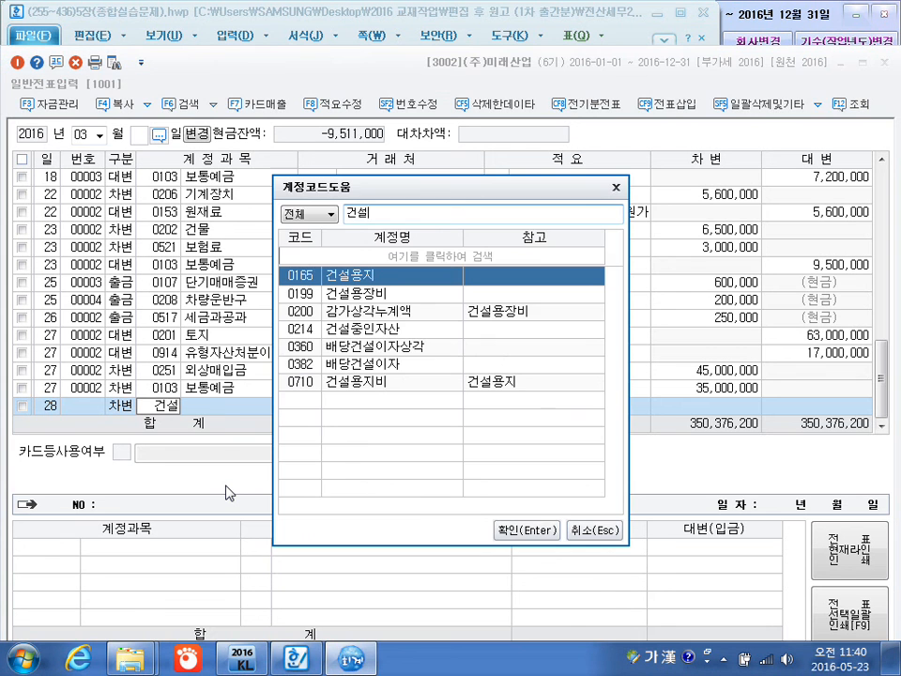
key(Down)
key(Down)
key(Down)
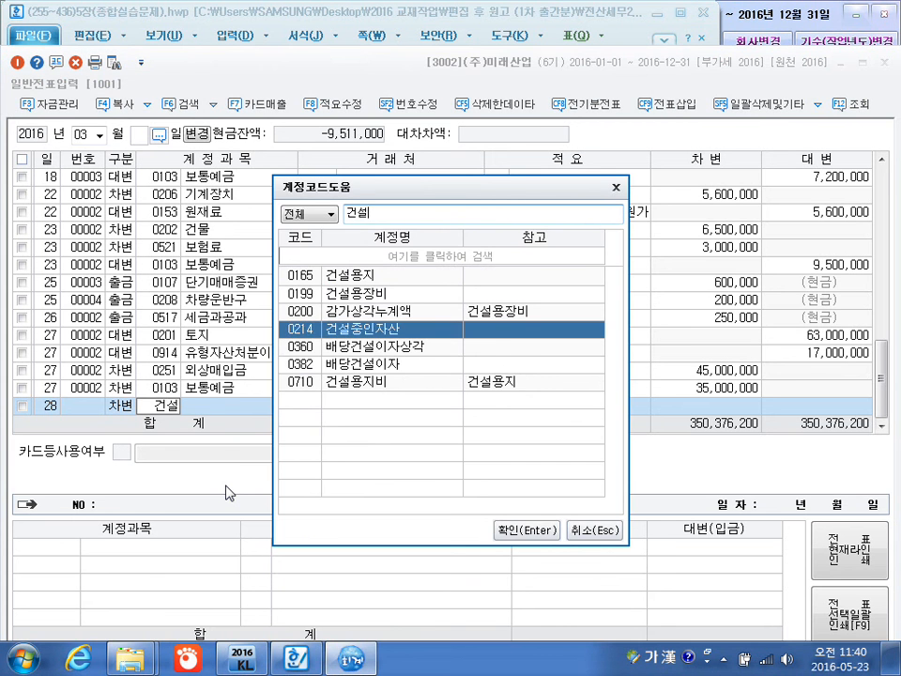
key(Return)
key(Return)
key(Return)
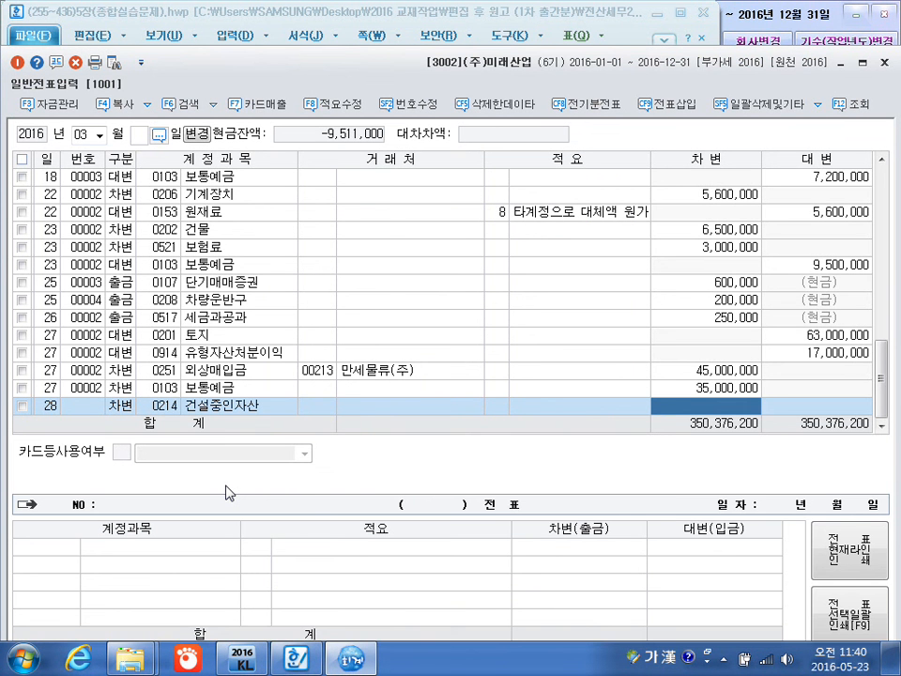
text(1800000)
key(Return)
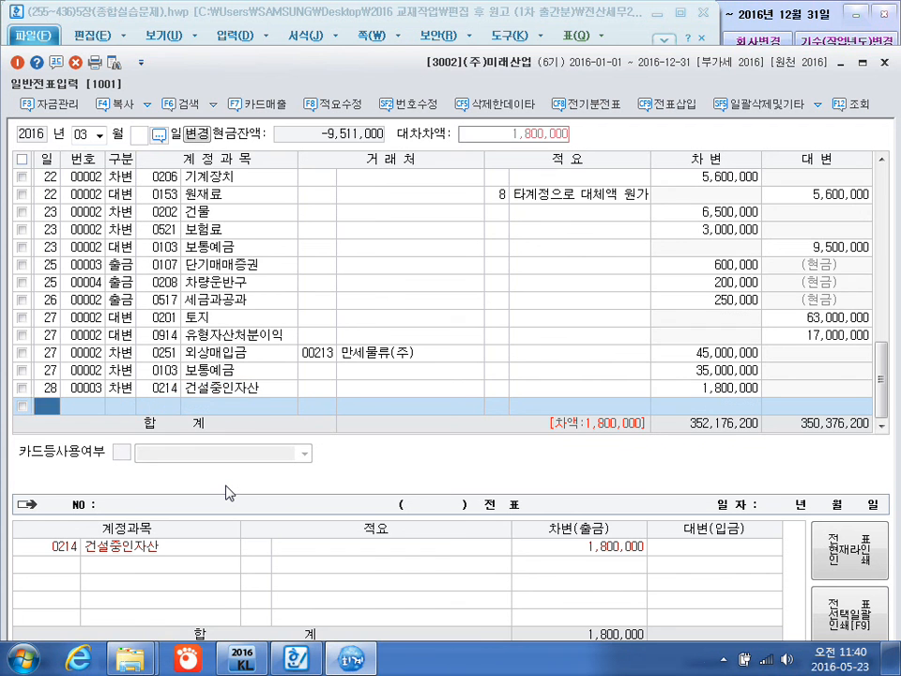
Add a March 28 credit line for 0103 보통예금 with no customer or description and the balancing 1,800,000.
key(Return)
text(4)
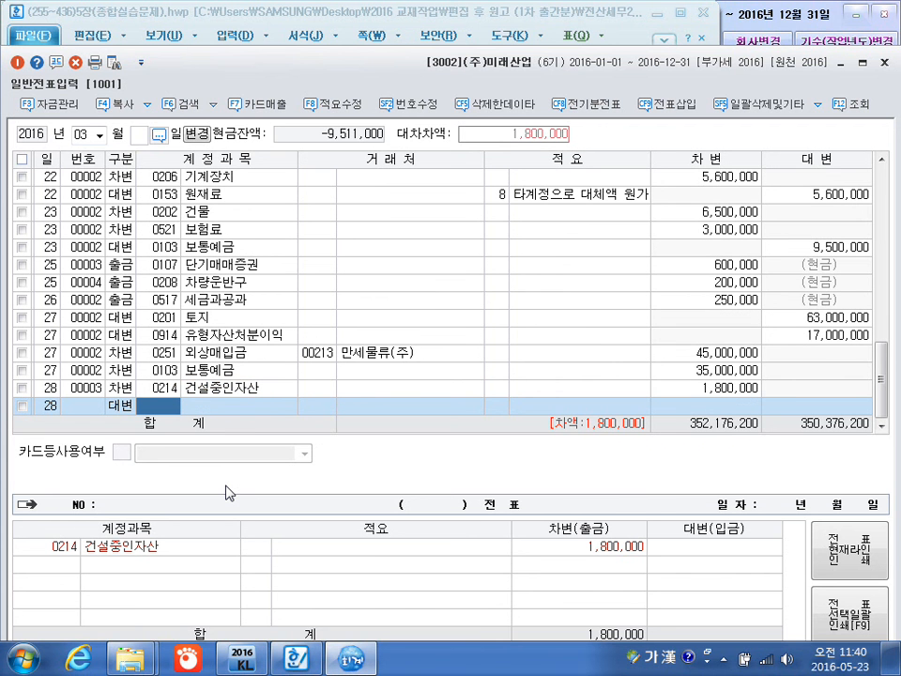
text(103)
key(Return)
key(Return)
key(Return)
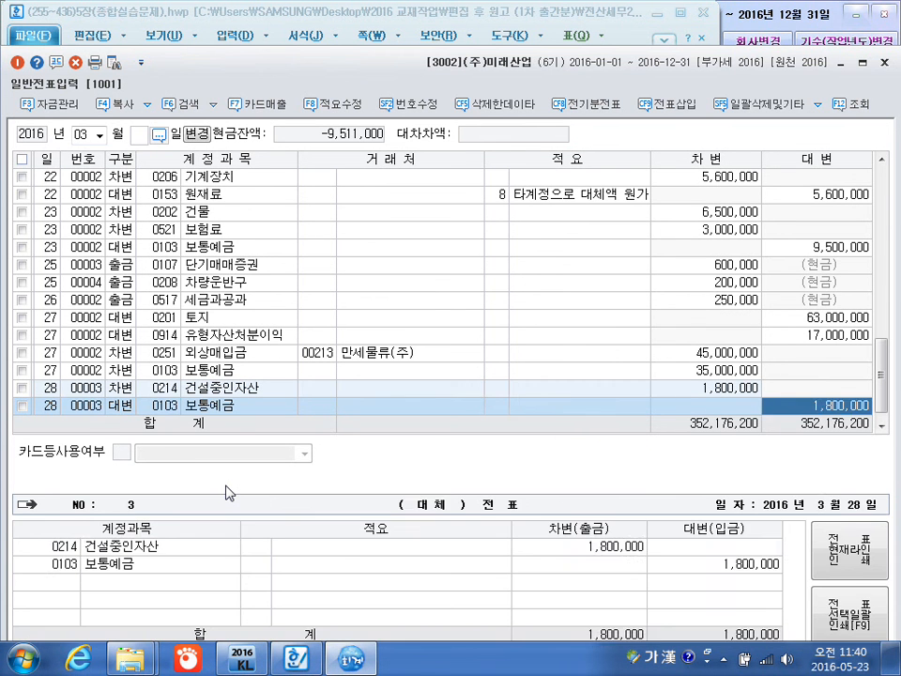
key(Return)
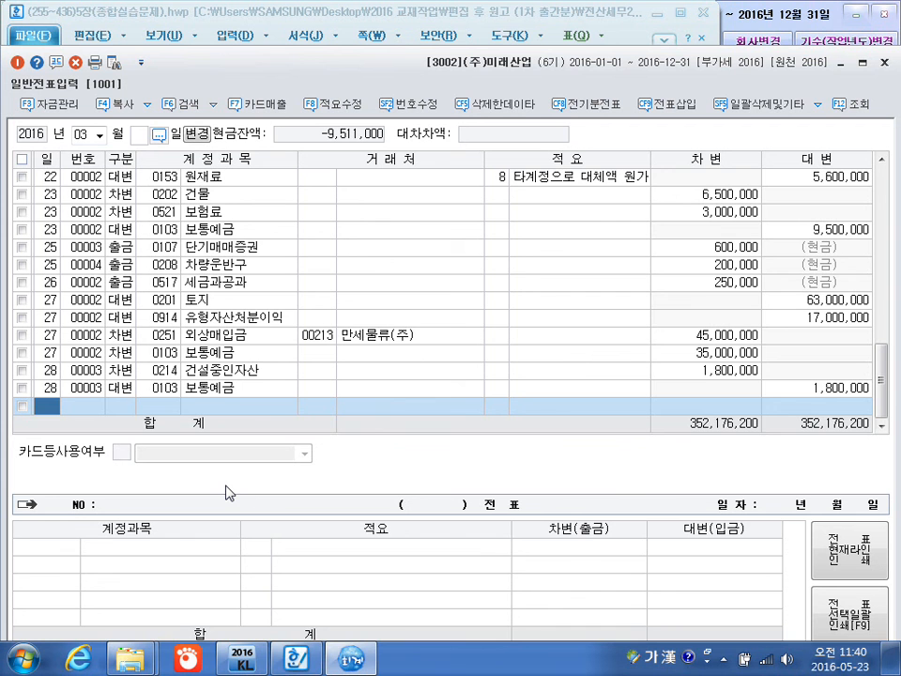
Start a new voucher line dated March 29.
text(29)
key(Return)
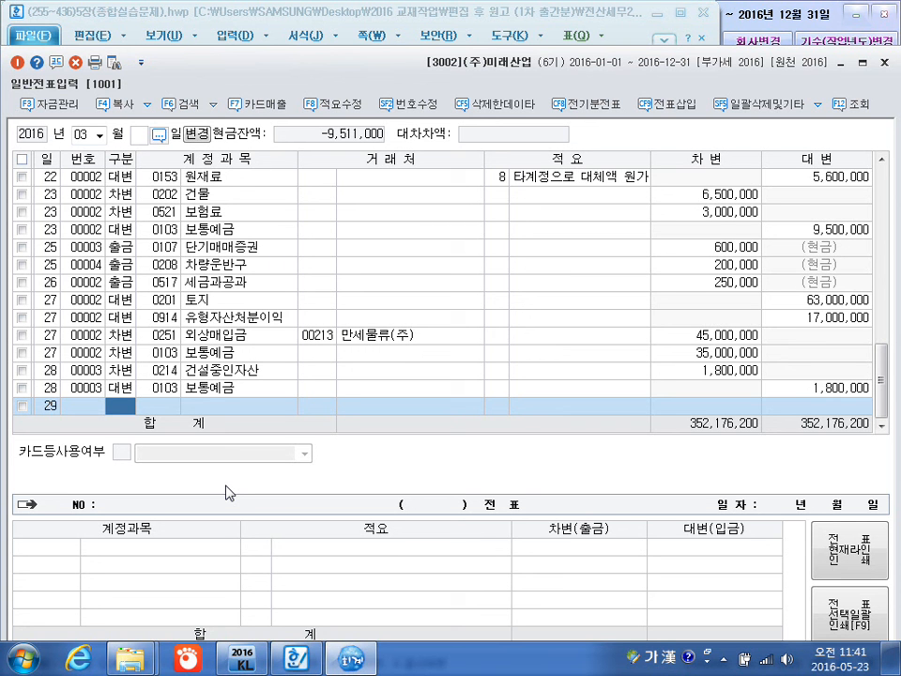
Complete the March 29 debit line for 0525 교육훈련비 (제조원가) with no customer or description and an amount of 800,000.
text(3)
key(Return)
text(교육훈)
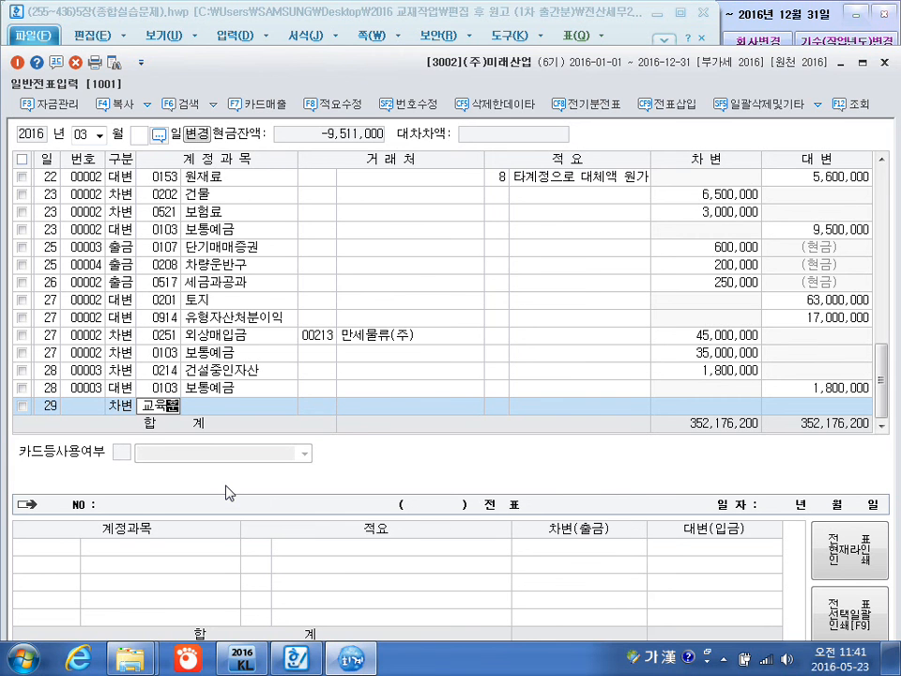
key(Return)
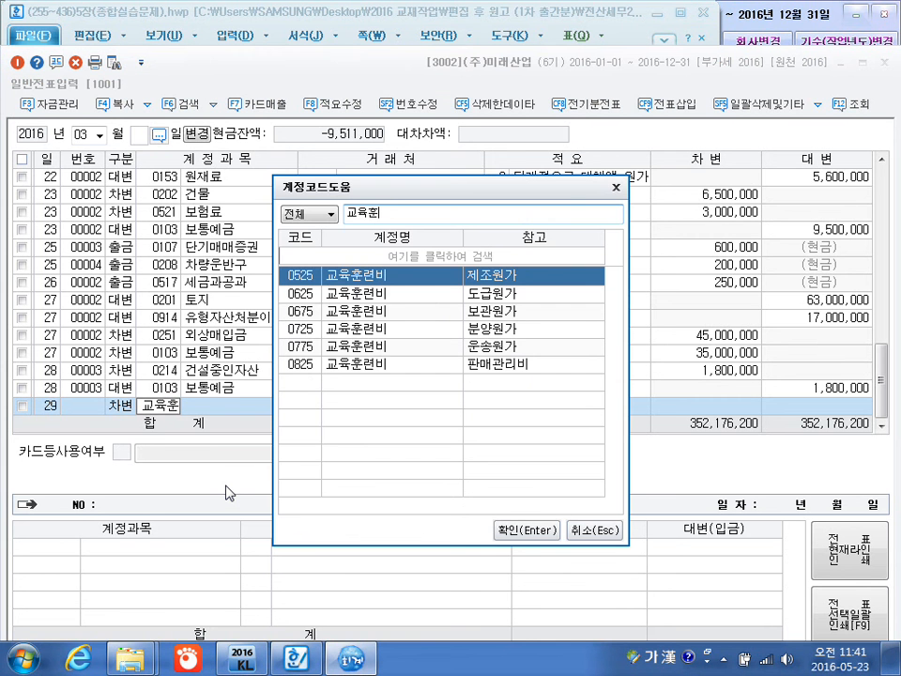
key(Down)
key(Down)
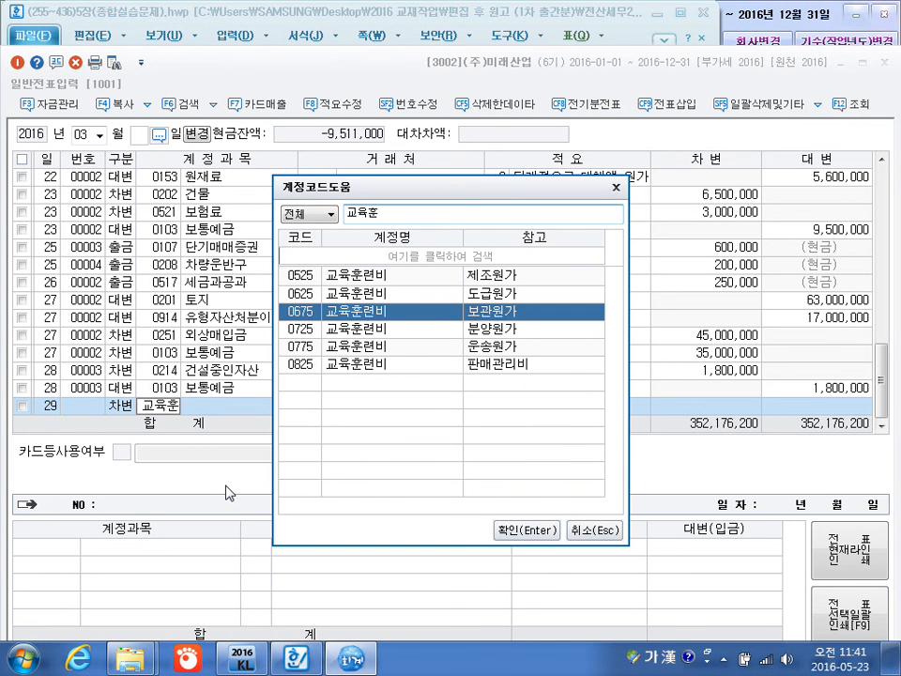
key(Up)
key(Up)
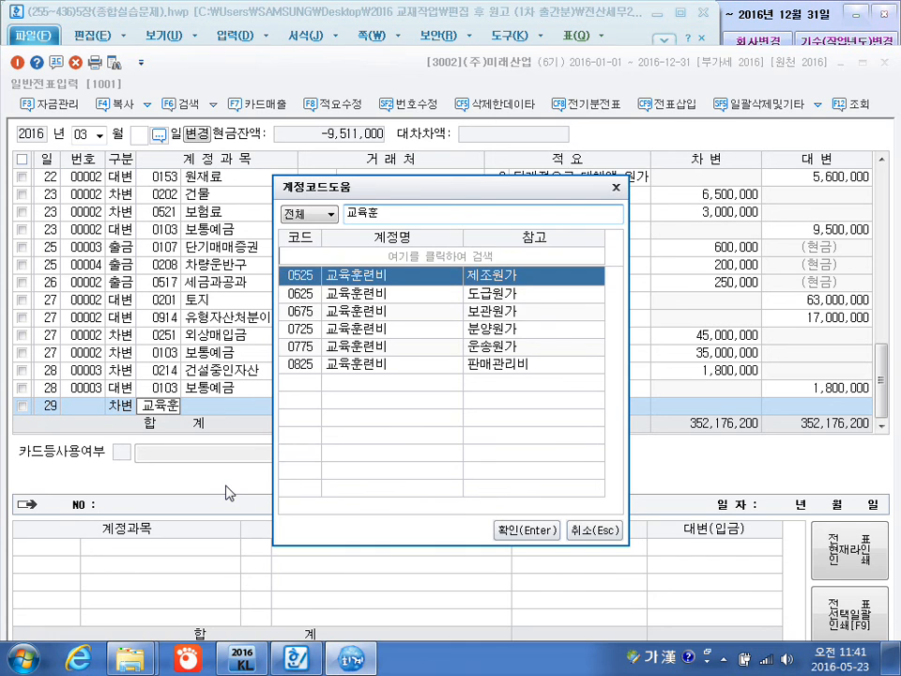
key(Return)
key(Return)
key(Return)
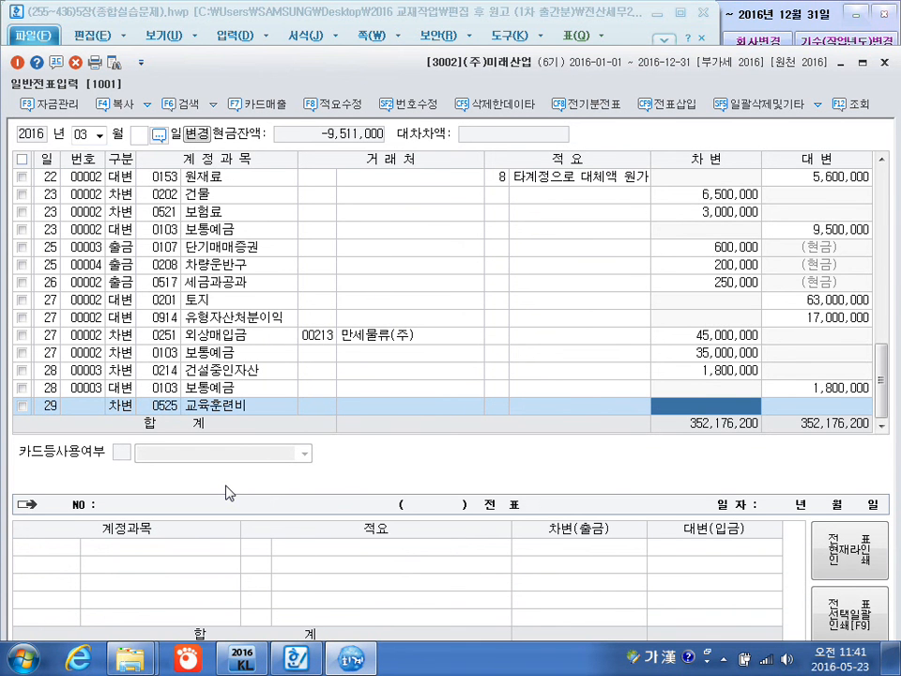
text(8000000)
key(Return)
Add a March 29 credit line for 0254 예수금 with no customer or description and an amount of 35,200.
text(4)
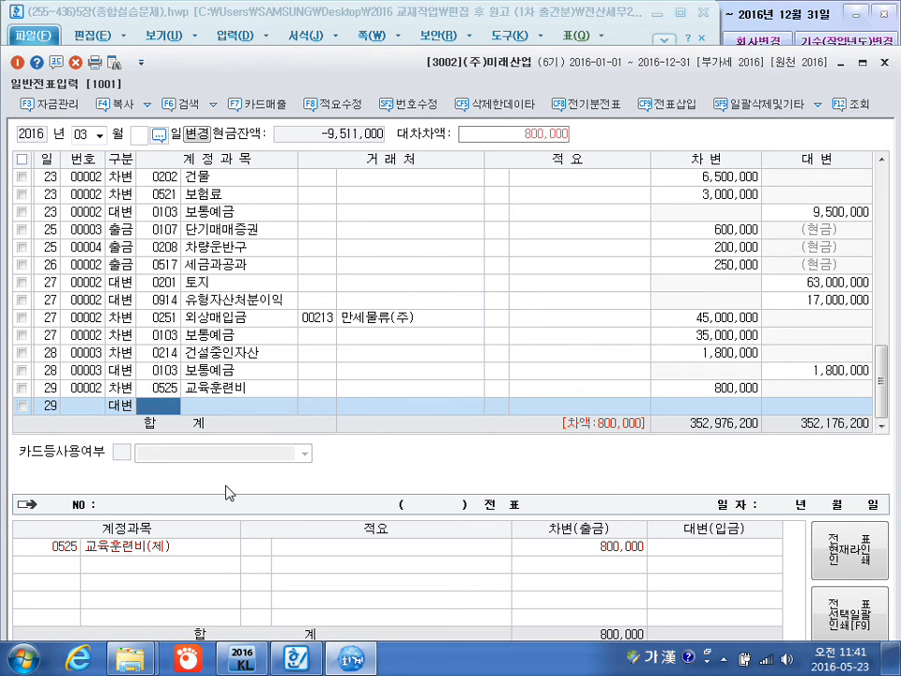
text(예금)
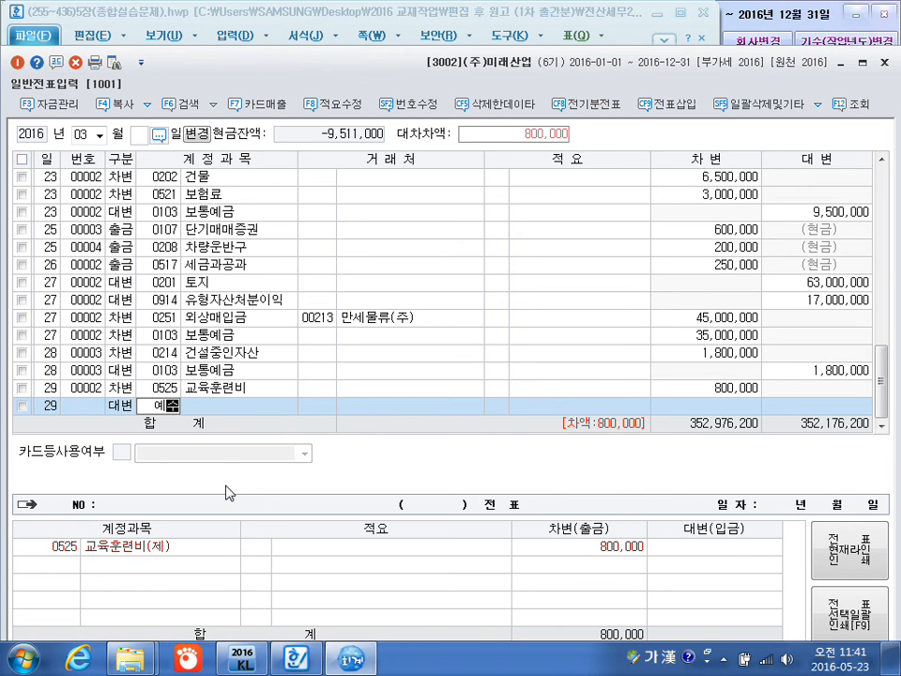
text(수)
key(Return)
key(Return)
key(Return)
key(Return)
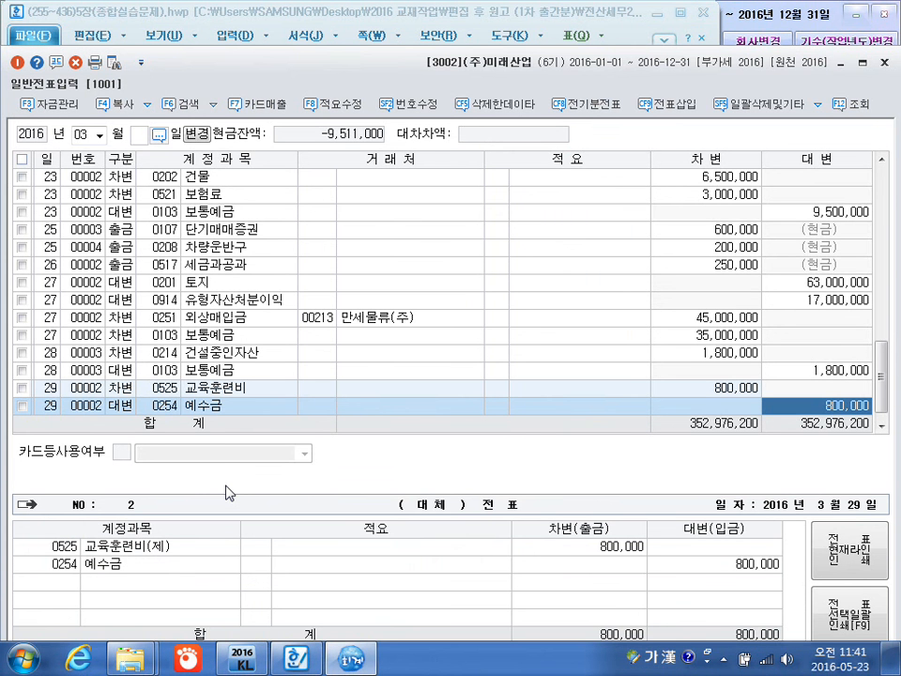
text(35200)
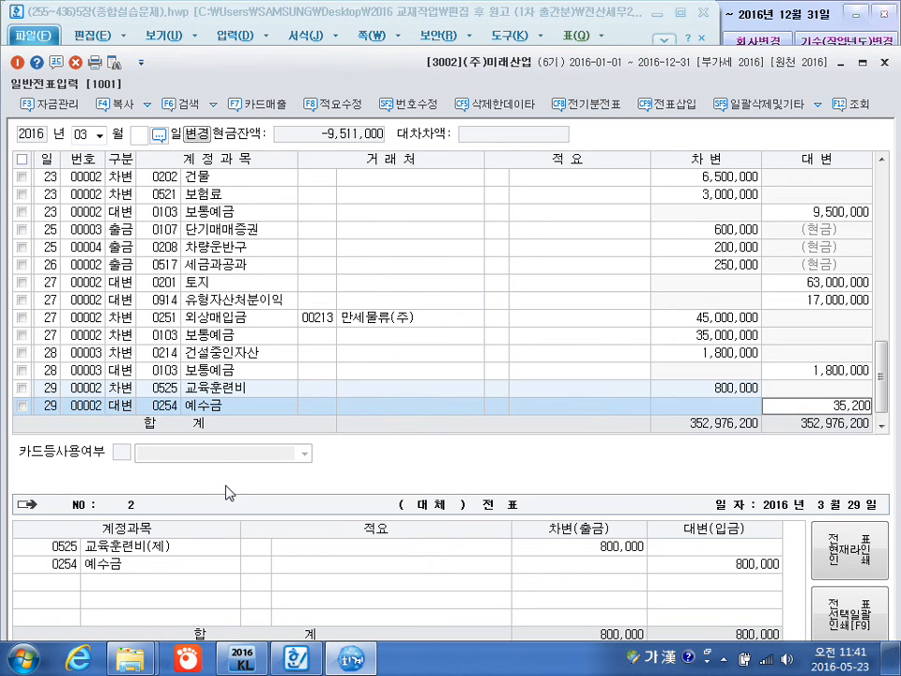
key(Return)
Add a March 29 credit line for 0101 현금 with the balancing 764,800, and start a new line dated March 30.
key(4)
key(Return)
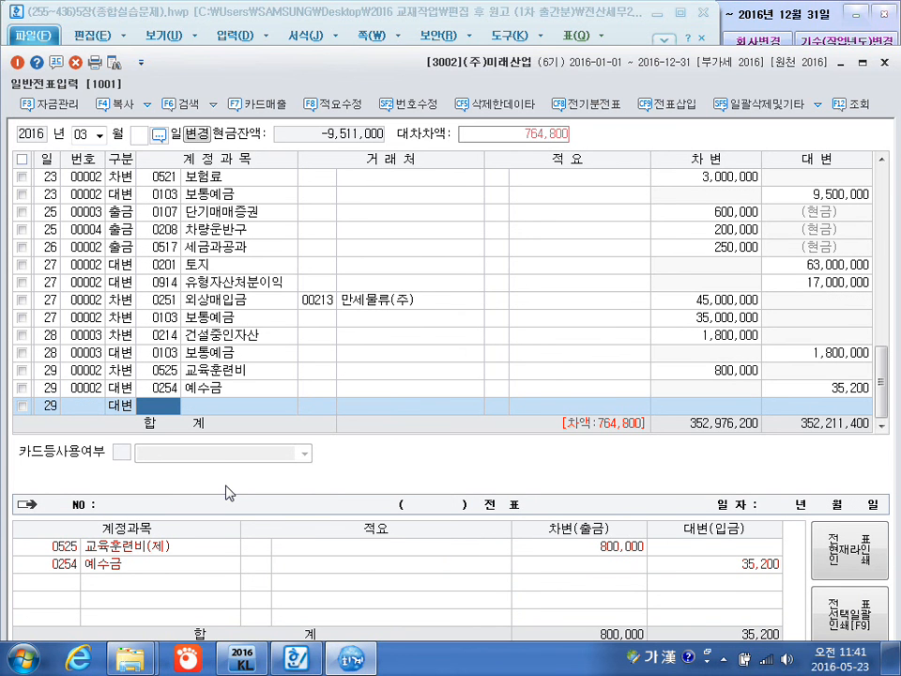
text(101)
key(Return)
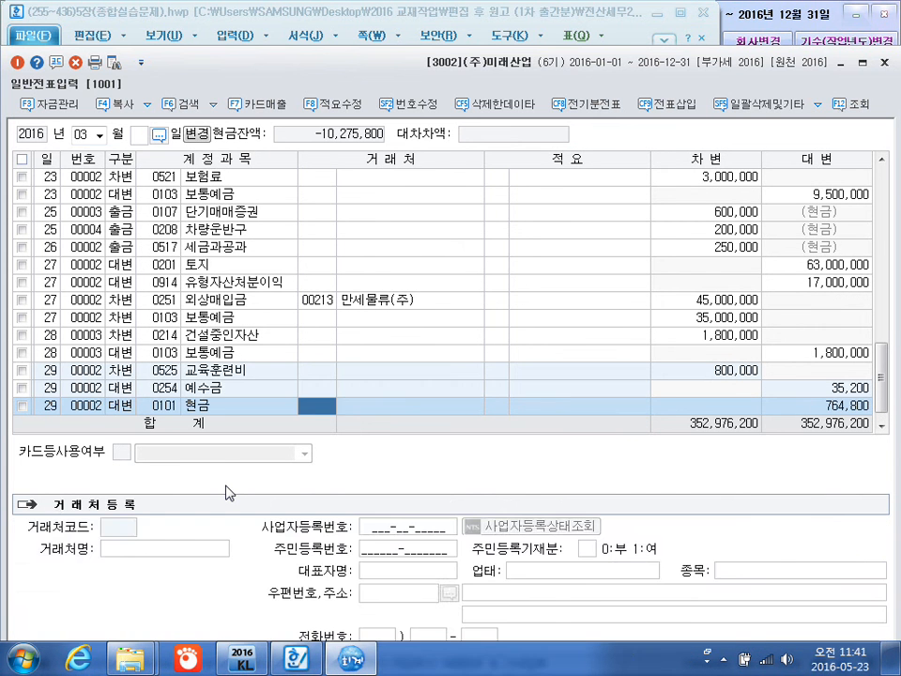
key(Return)
key(Return)
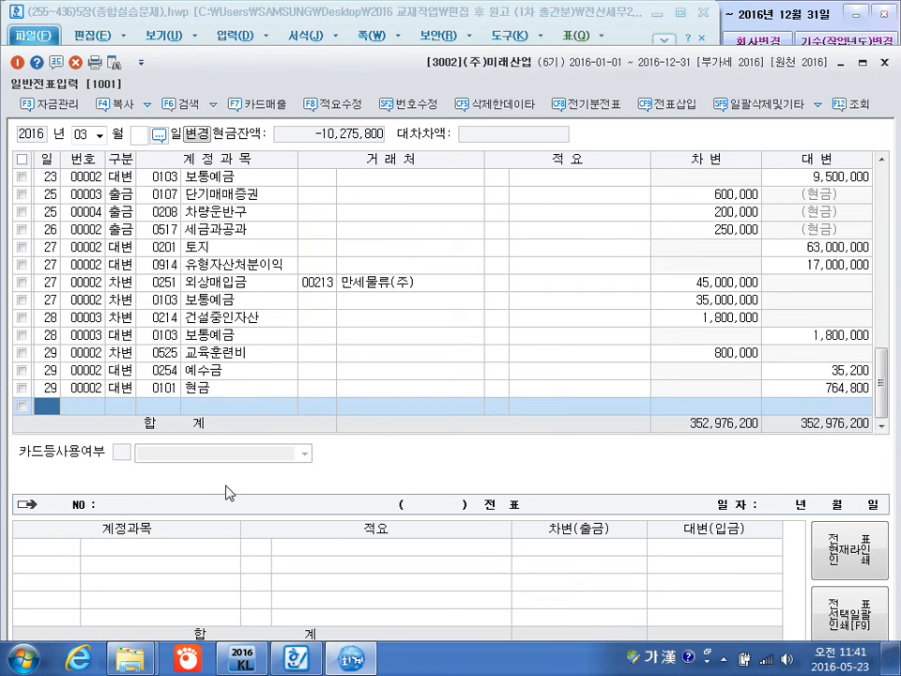
text(30)
key(Return)
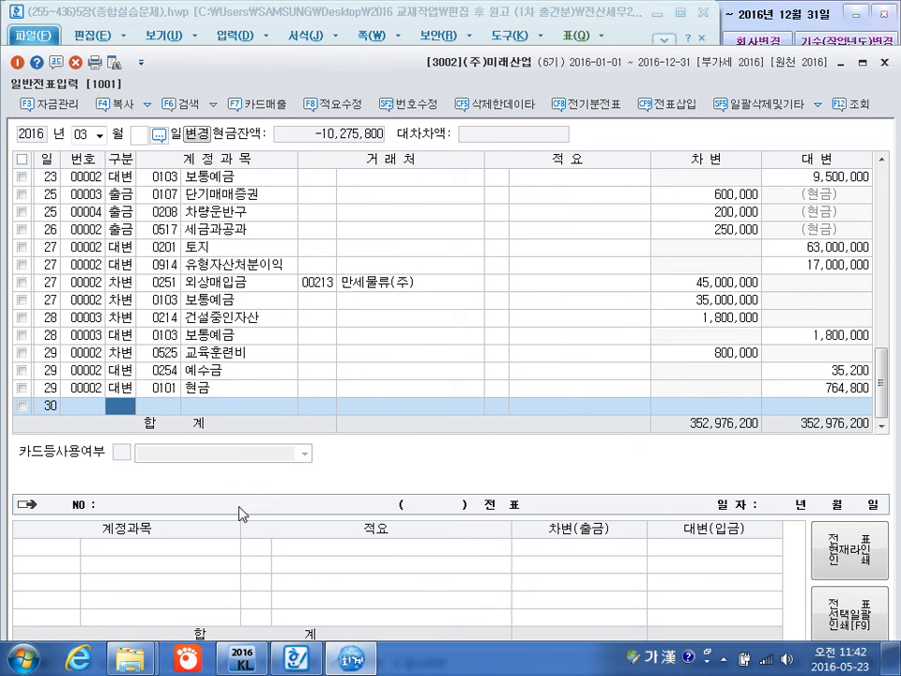
Switch to the textbook in Hangul and mark transaction [29] in red, circling 화재 and 소실 and handwriting 재해손실 and 유형자산손상차손 below.
click(300, 652)
scroll(310, 512, down, 3)
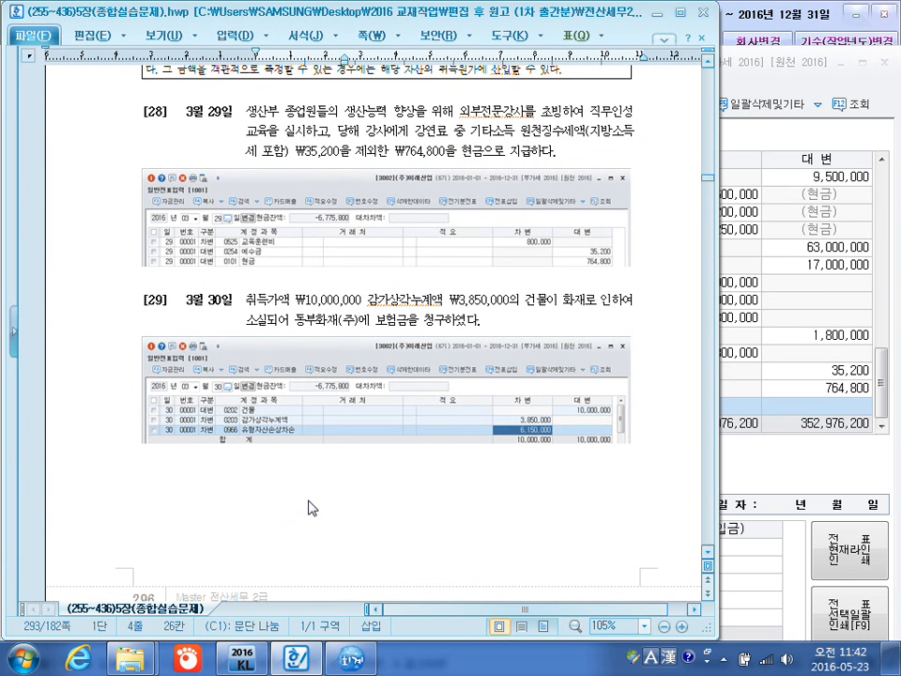
key(ctrl+F1)
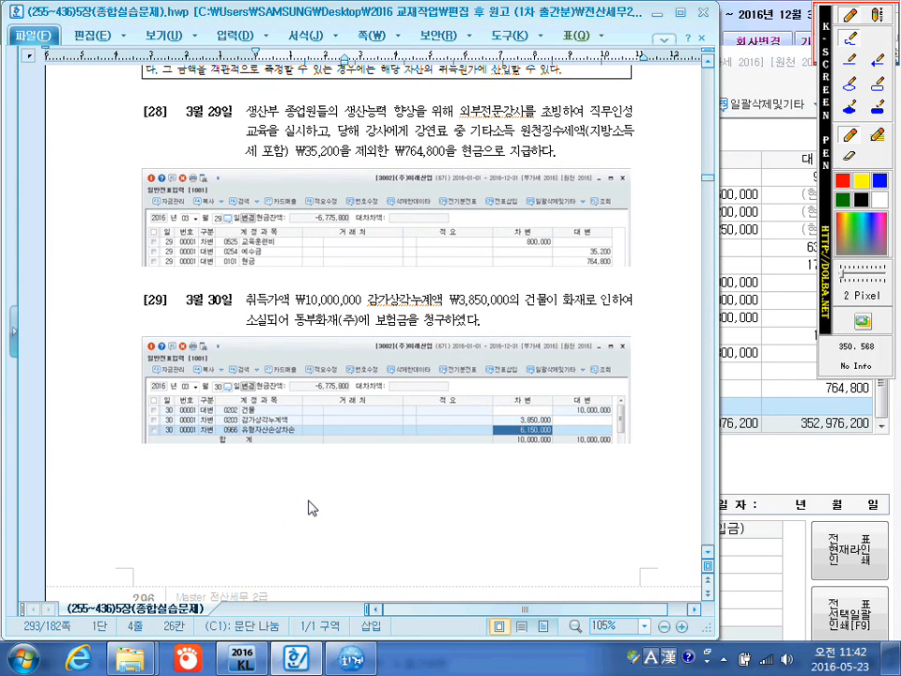
mouse_move(568, 300)
mouse_down()
mouse_move(590, 269)
mouse_move(588, 317)
mouse_up()
mouse_move(268, 302)
mouse_down()
mouse_move(247, 298)
mouse_move(255, 291)
mouse_move(212, 483)
mouse_move(226, 460)
mouse_move(255, 541)
mouse_up()
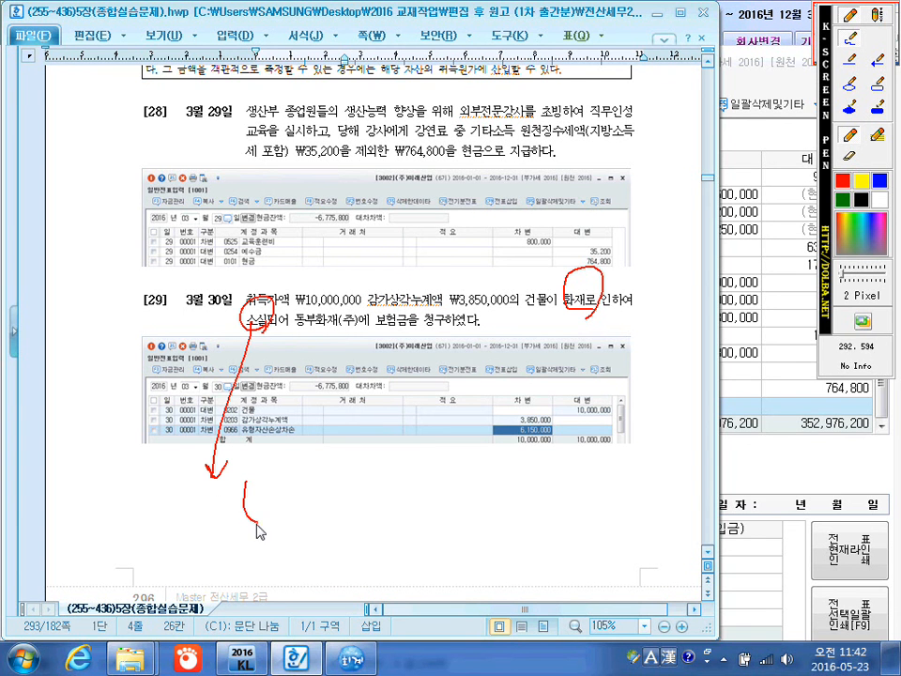
mouse_move(273, 480)
mouse_down()
mouse_move(274, 490)
mouse_move(317, 474)
mouse_move(333, 488)
mouse_move(338, 476)
mouse_move(380, 458)
mouse_up()
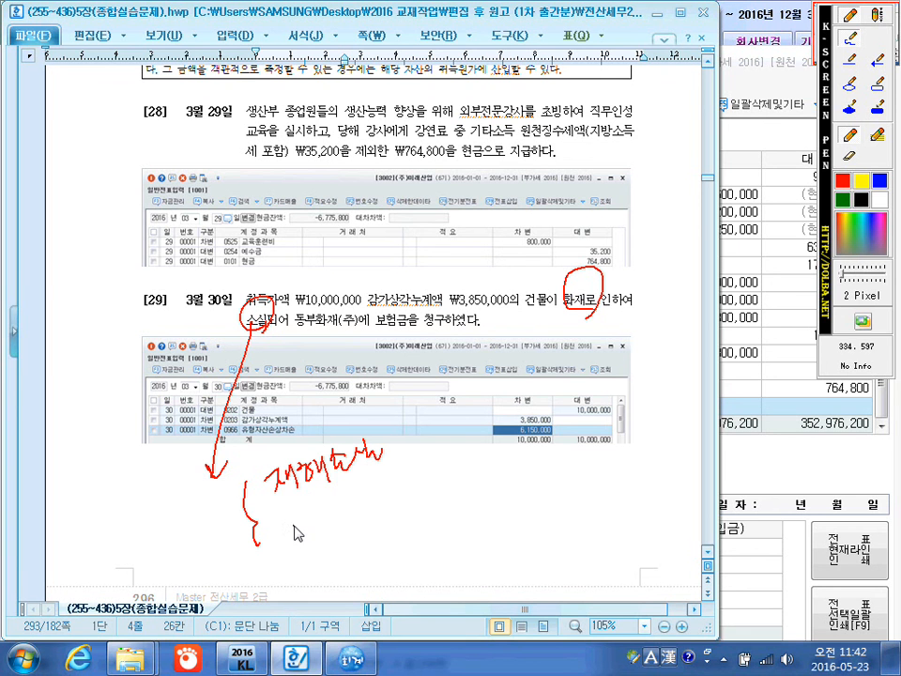
mouse_move(294, 544)
mouse_down()
mouse_move(338, 561)
mouse_move(365, 555)
mouse_move(404, 503)
mouse_move(410, 527)
mouse_move(435, 530)
mouse_move(444, 500)
mouse_move(486, 474)
mouse_move(503, 485)
mouse_up()
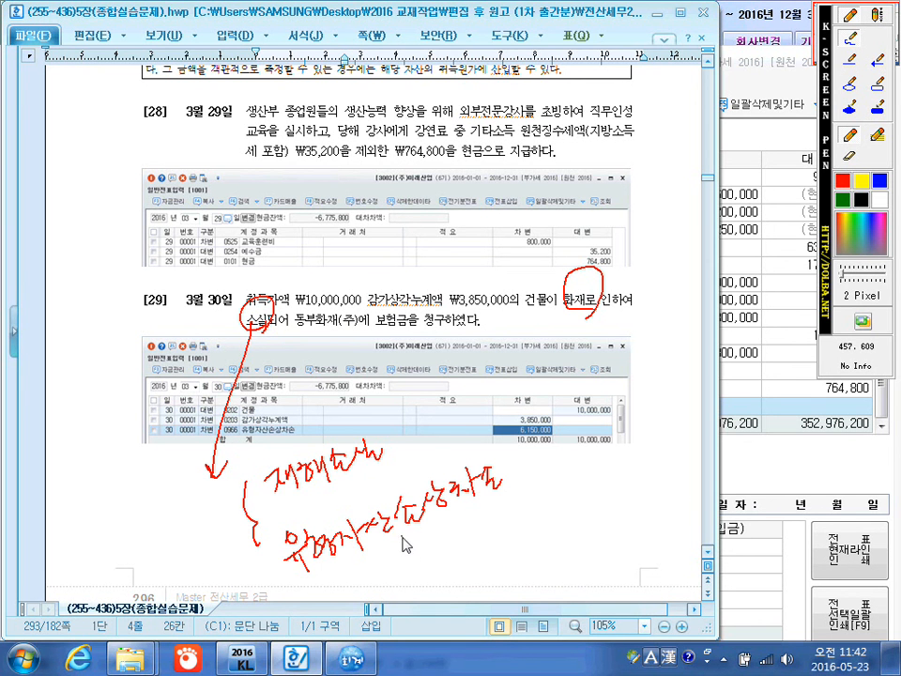
mouse_move(413, 541)
mouse_down()
mouse_move(454, 527)
mouse_move(458, 509)
mouse_move(515, 492)
mouse_move(523, 468)
mouse_up()
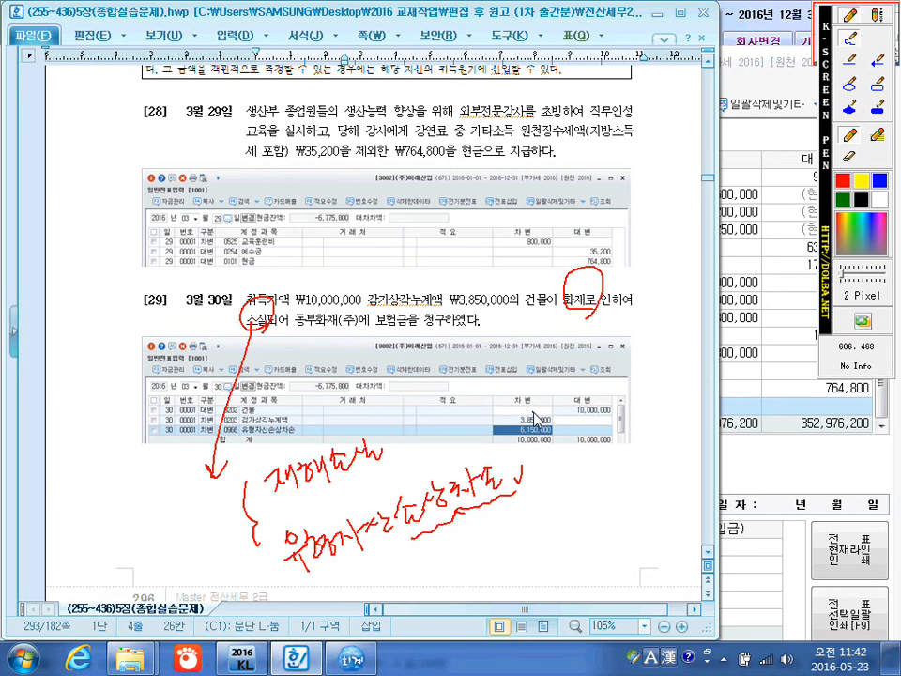
key(Escape)
Switch back to KcLep and complete the March 30 credit line for 0202 건물 with no customer or description and an amount of 10,000,000.
click(794, 472)
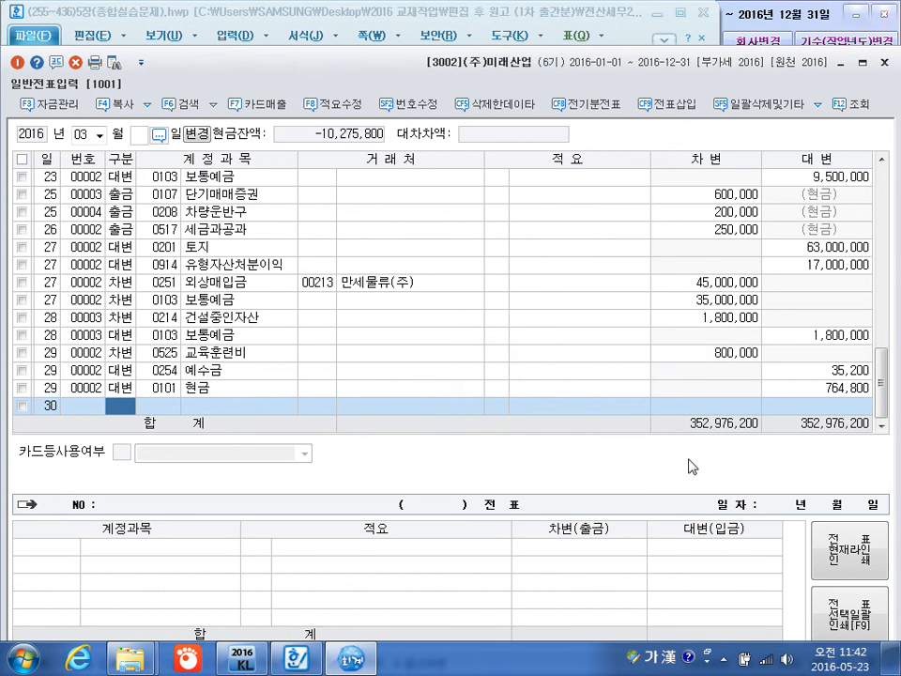
key(4)
key(Return)
text(0202)
key(Return)
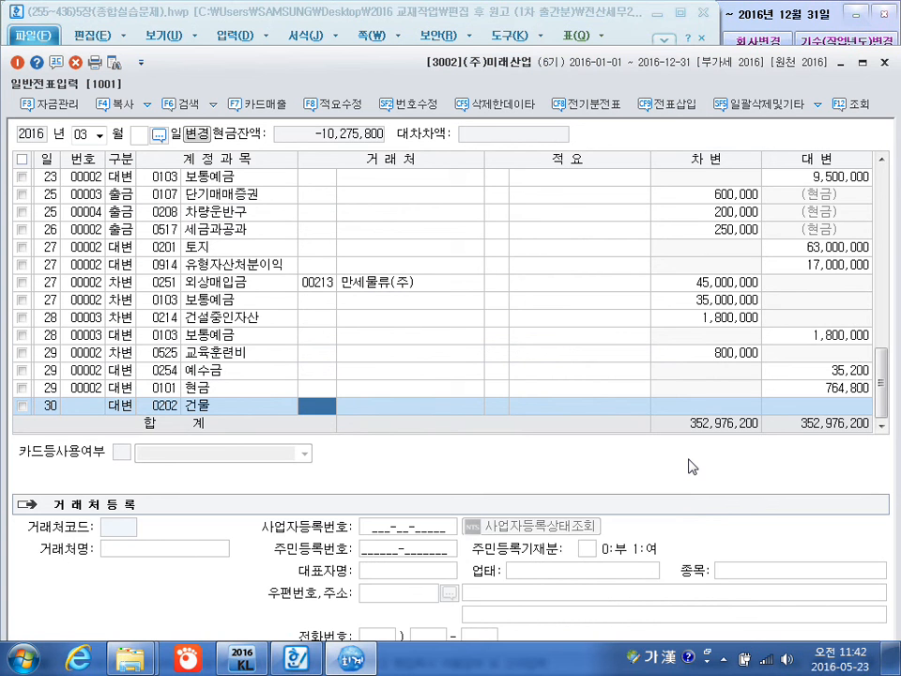
key(Return)
key(Return)
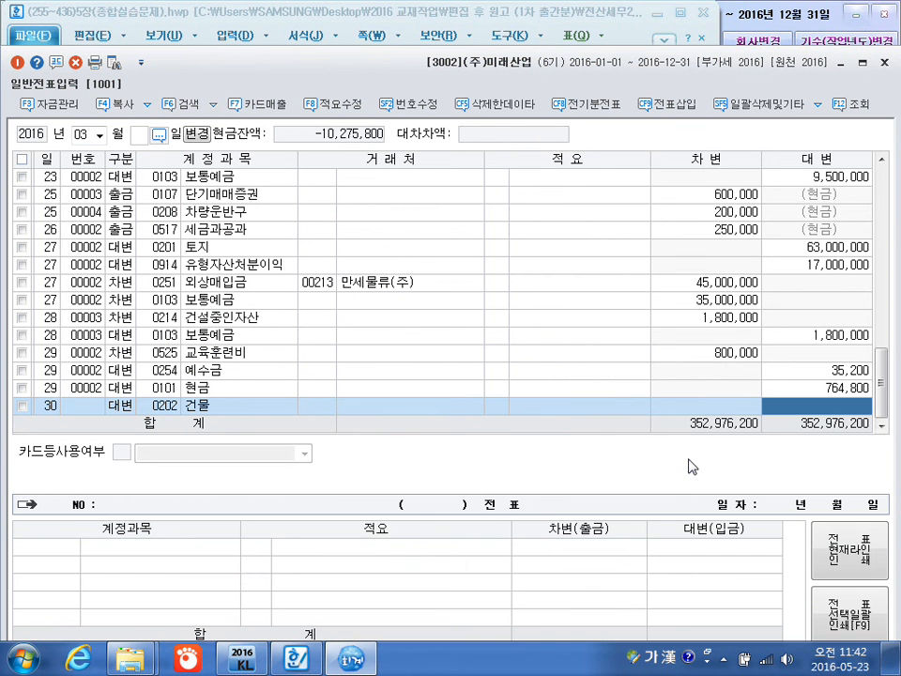
text(10000000)
Add a March 30 debit line for 0203 감가상각누계액 with no customer or description and an amount of 3,850,000.
key(Return)
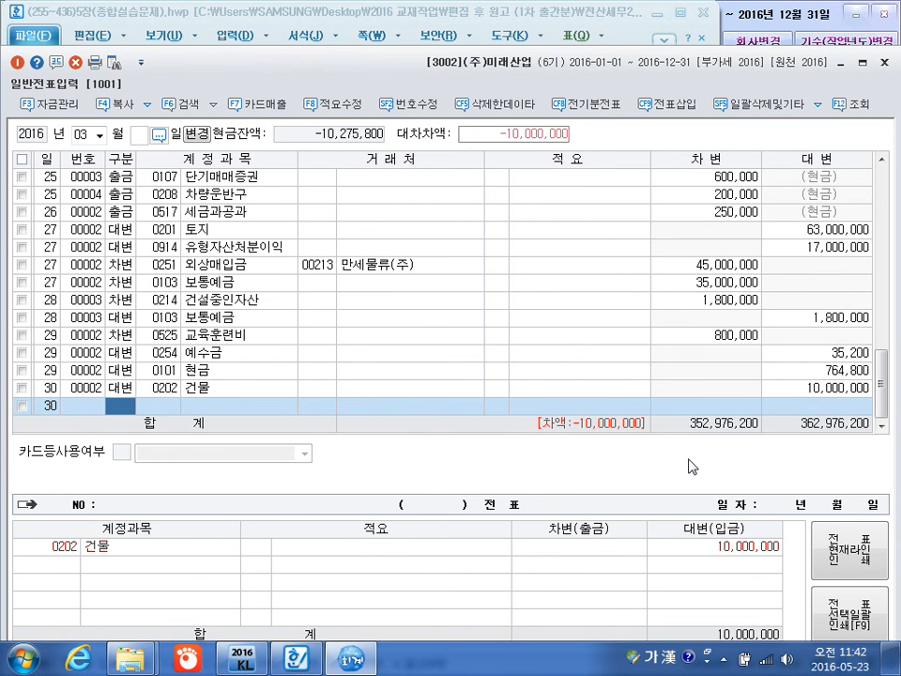
key(3)
text(203)
key(Return)
key(Return)
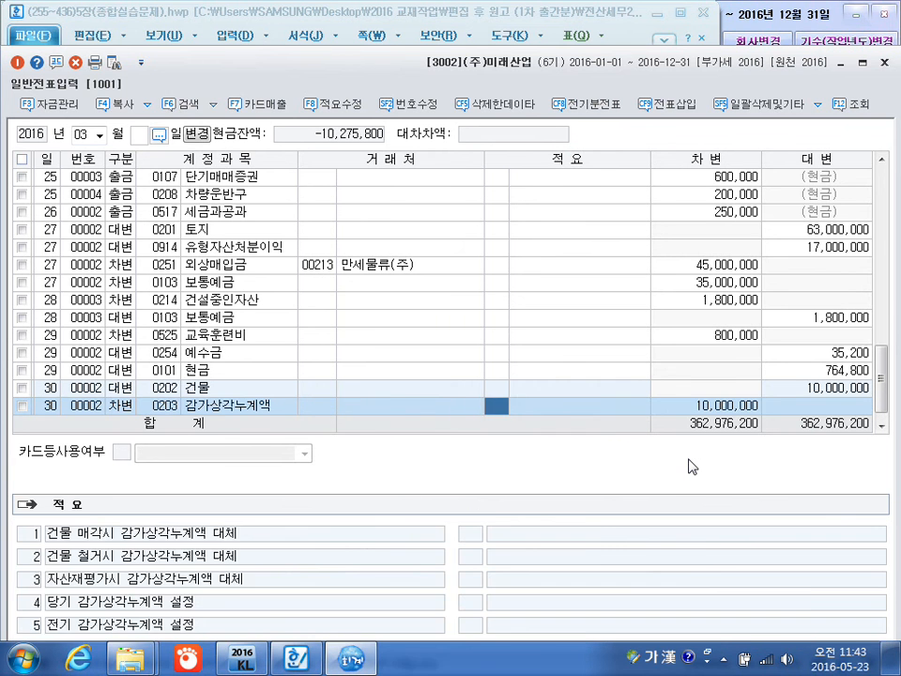
key(Return)
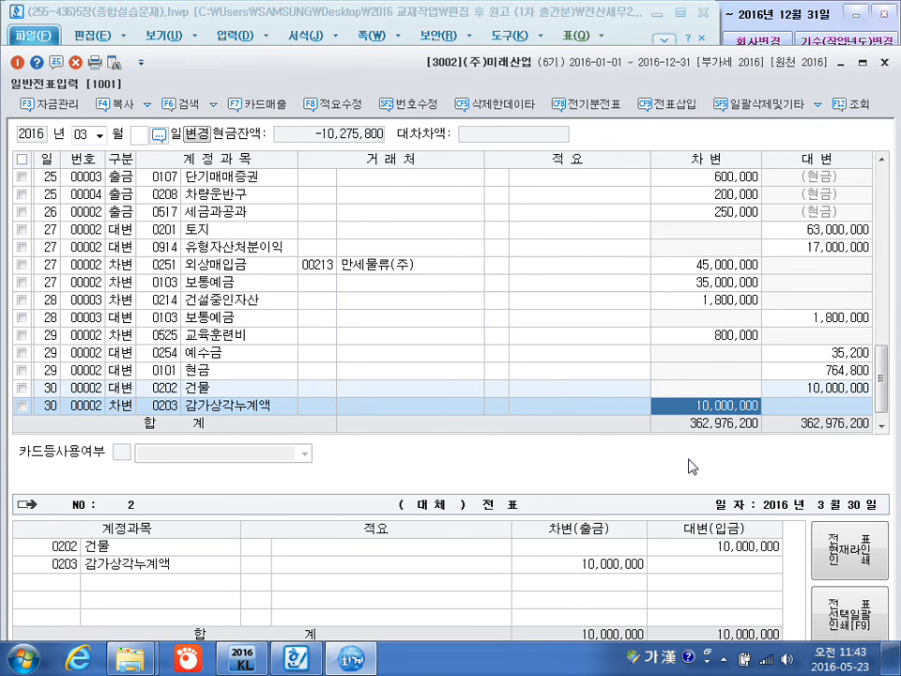
text(3,850,000)
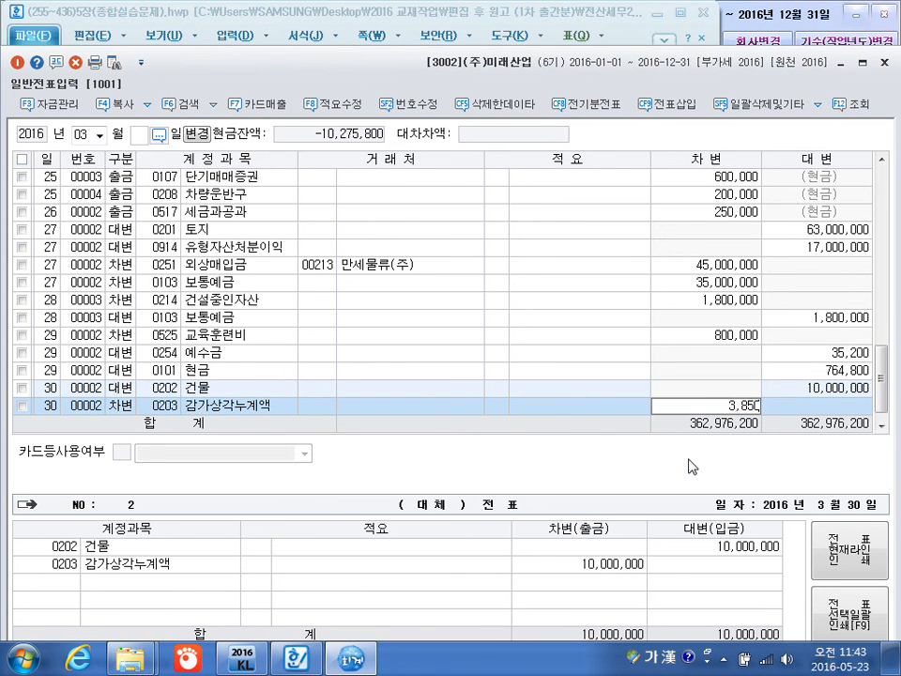
key(Return)
key(Return)
key(Return)
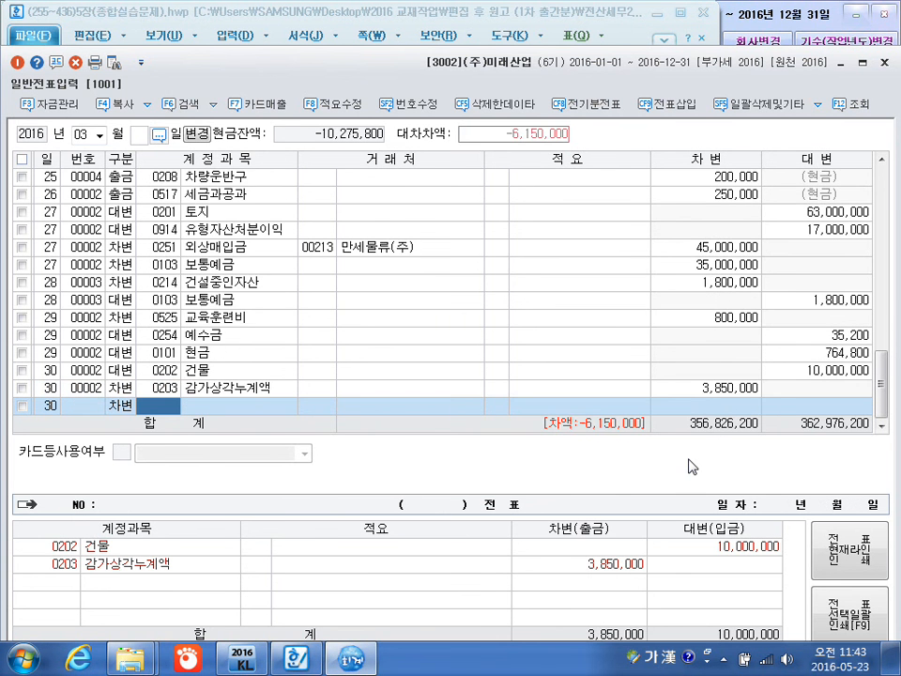
Add a March 30 debit line for 0961 재해손실 with no customer or description and the balancing 6,150,000.
text(제)
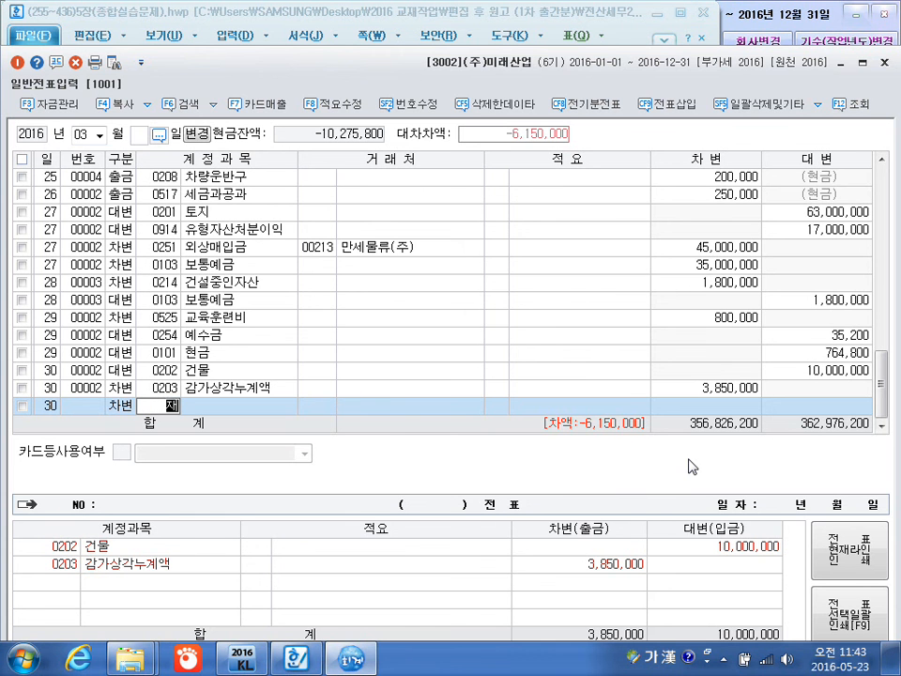
text(해)
key(Return)
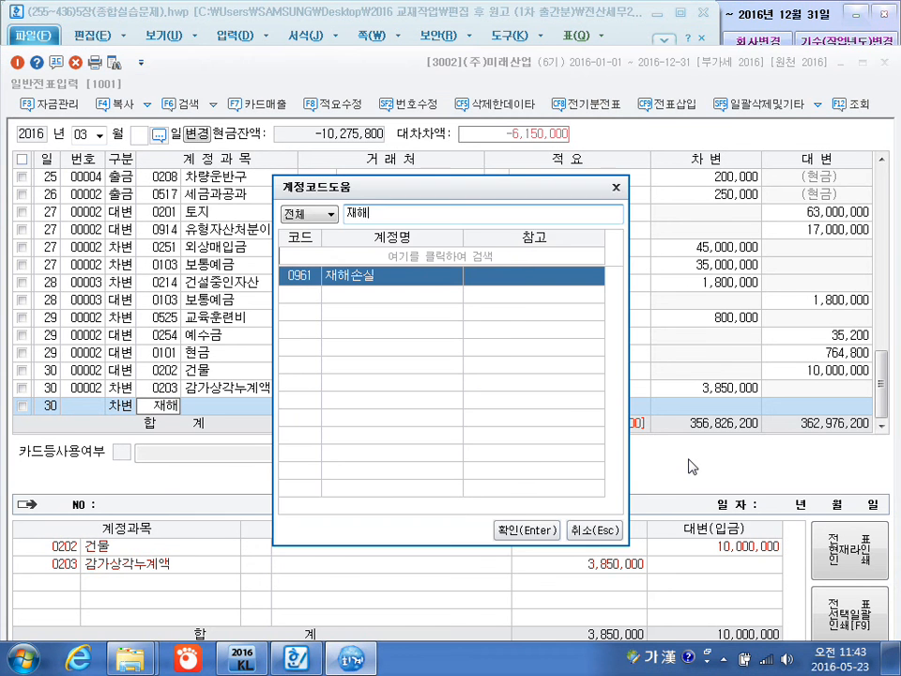
key(Return)
key(Return)
key(Return)
key(Return)
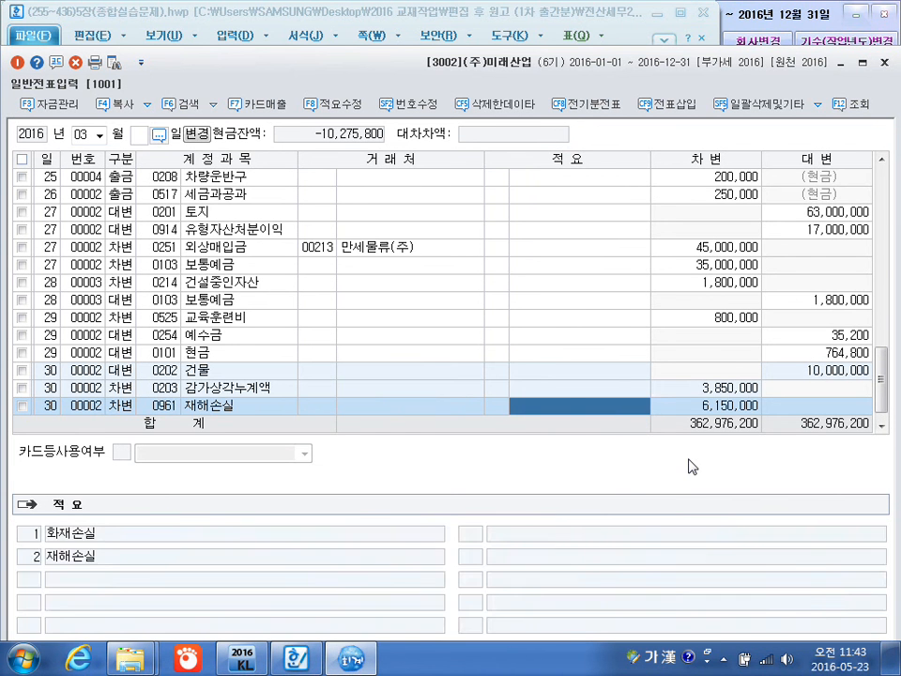
click(162, 408)
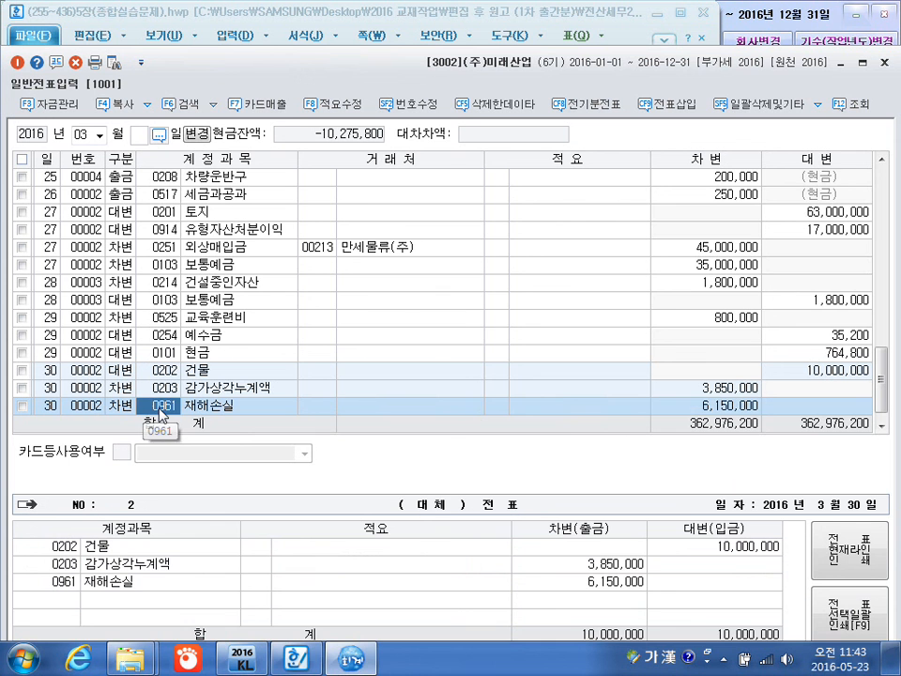
click(706, 407)
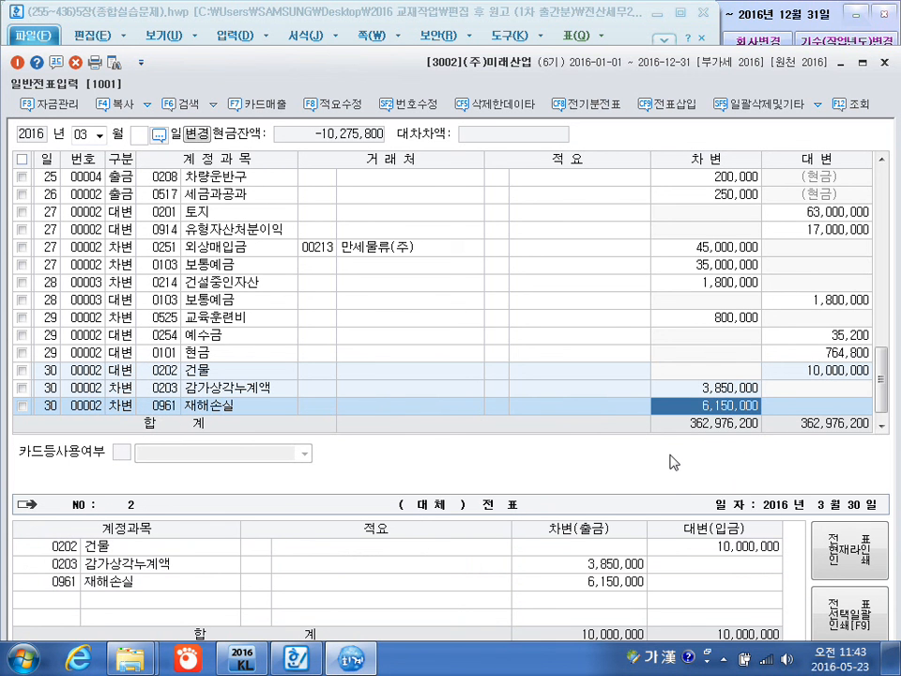
key(Return)
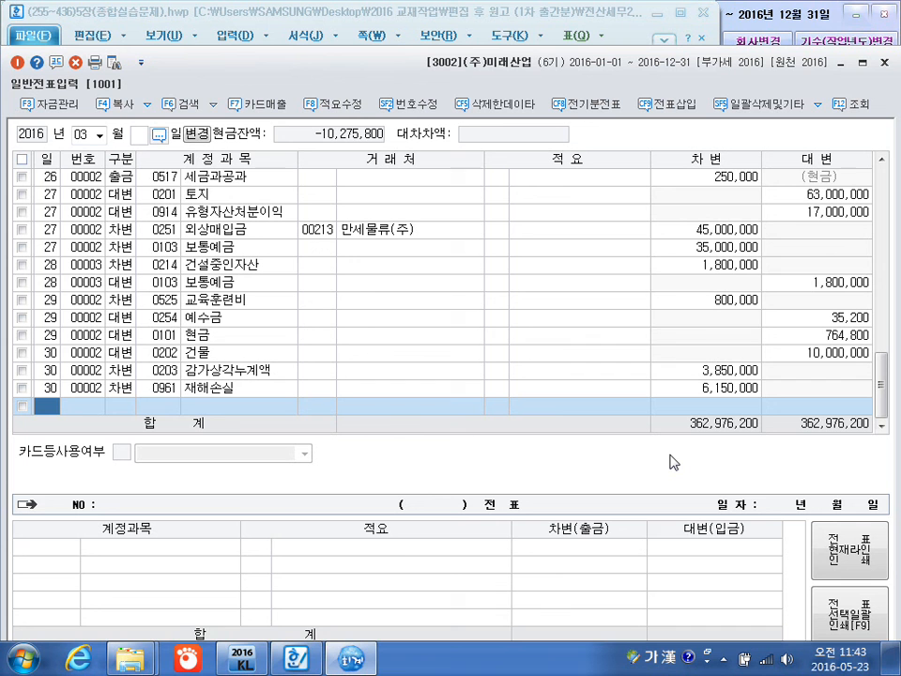
Start a new voucher line dated March 31 and switch to the textbook document in Hangul.
text(31)
key(Return)
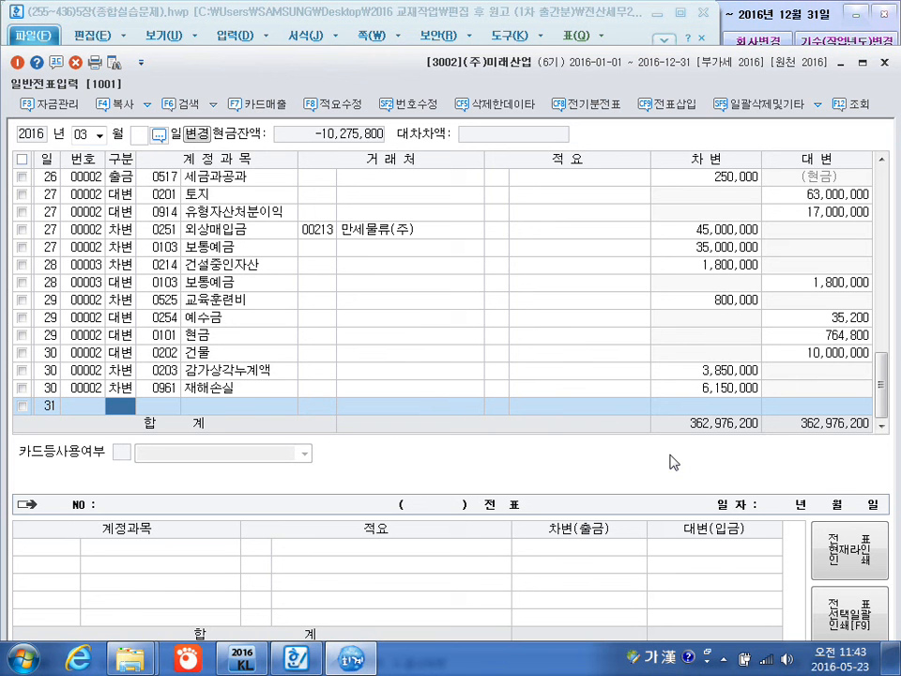
click(297, 657)
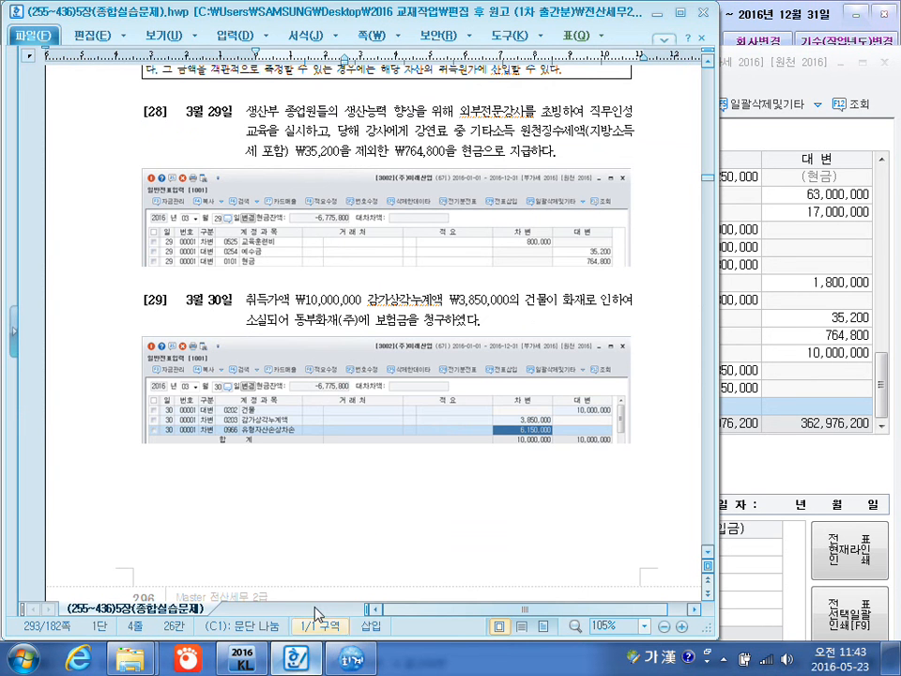
Locate transaction [30] of March 31 and handwrite notes marking 전기, 누락 and 전기오류수정손실 with 중대한 as 300번대.
scroll(394, 512, down, 10)
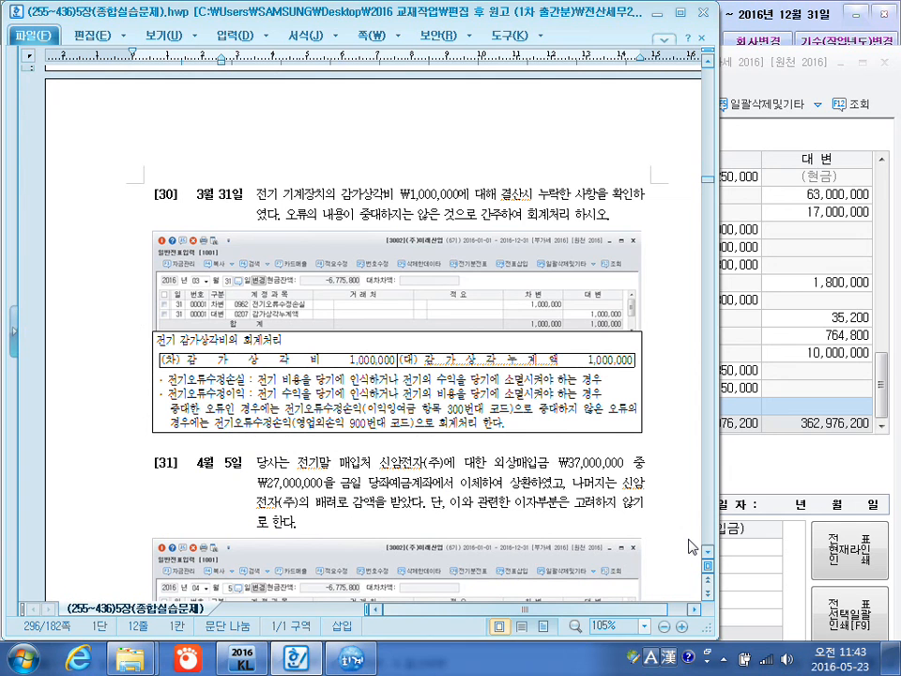
key(ctrl+F12)
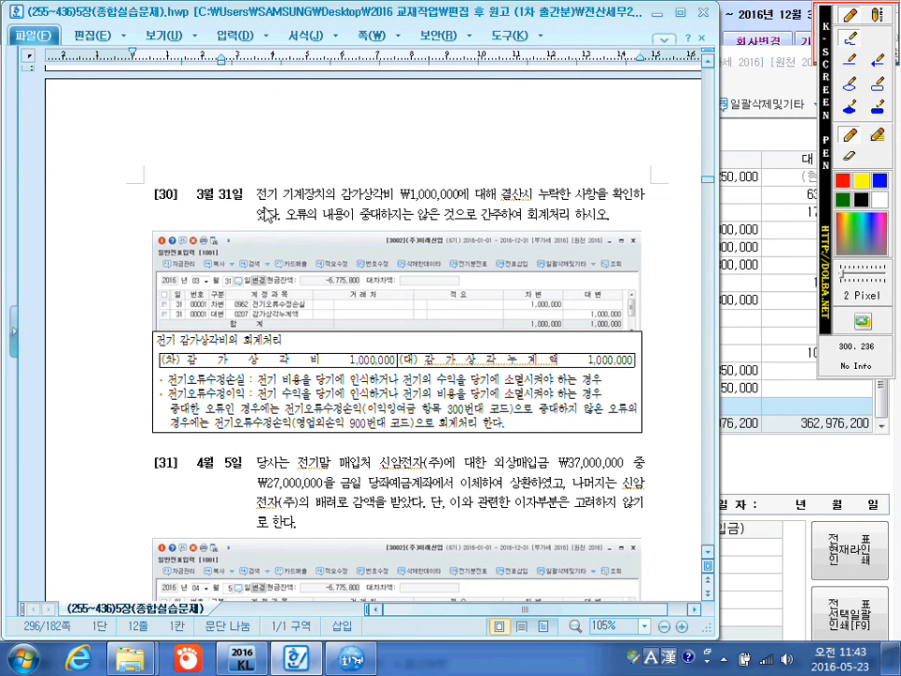
drag(256, 200, 280, 200)
mouse_move(547, 199)
mouse_down()
mouse_move(537, 210)
mouse_move(562, 184)
mouse_up()
mouse_move(329, 215)
mouse_down()
mouse_move(352, 153)
mouse_move(371, 132)
mouse_move(375, 148)
mouse_move(396, 131)
mouse_move(420, 146)
mouse_move(447, 117)
mouse_move(512, 131)
mouse_move(565, 111)
mouse_move(582, 120)
mouse_move(615, 92)
mouse_move(635, 104)
mouse_move(683, 83)
mouse_move(706, 98)
mouse_up()
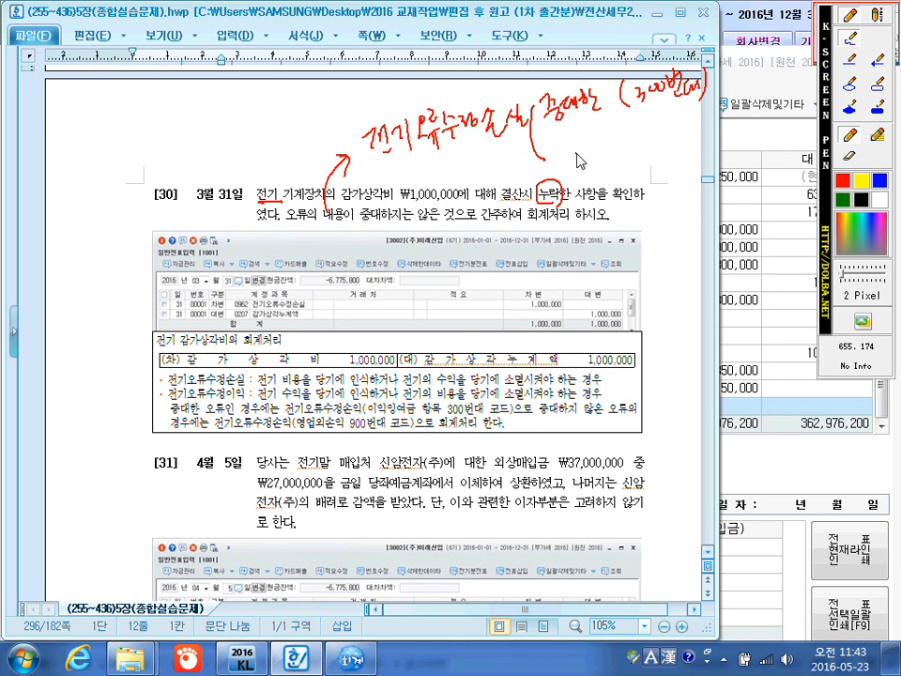
Annotate the immaterial case as 900번대, underline the immateriality condition in the problem text, and close the pen overlay.
mouse_move(578, 148)
mouse_down()
mouse_move(583, 156)
mouse_move(620, 146)
mouse_up()
mouse_move(621, 134)
mouse_down()
mouse_move(608, 150)
mouse_move(644, 155)
mouse_move(680, 132)
mouse_move(710, 132)
mouse_up()
drag(575, 175, 627, 159)
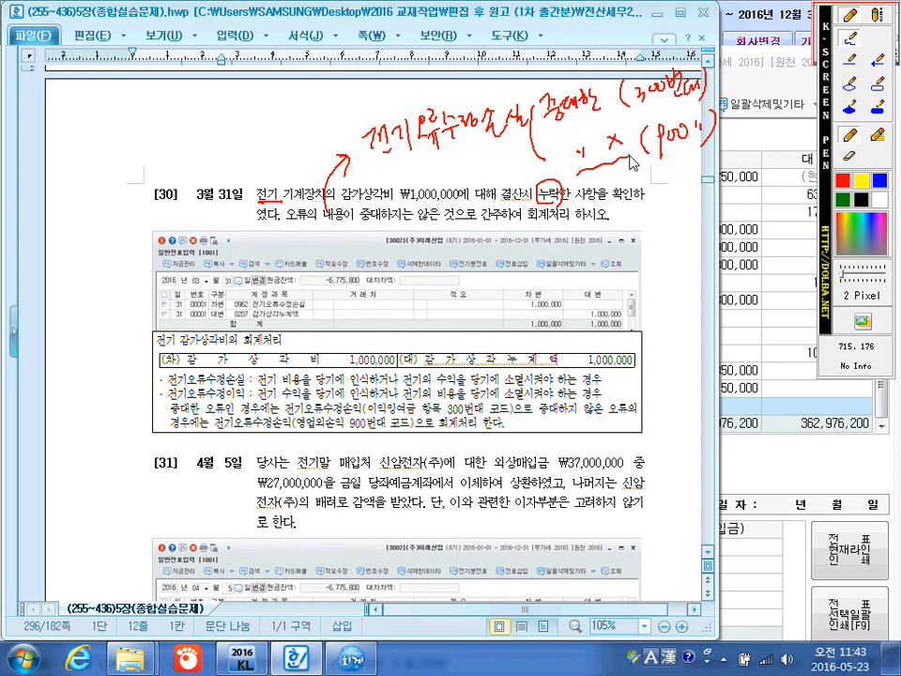
mouse_move(435, 219)
mouse_down()
mouse_move(483, 225)
mouse_move(507, 200)
mouse_up()
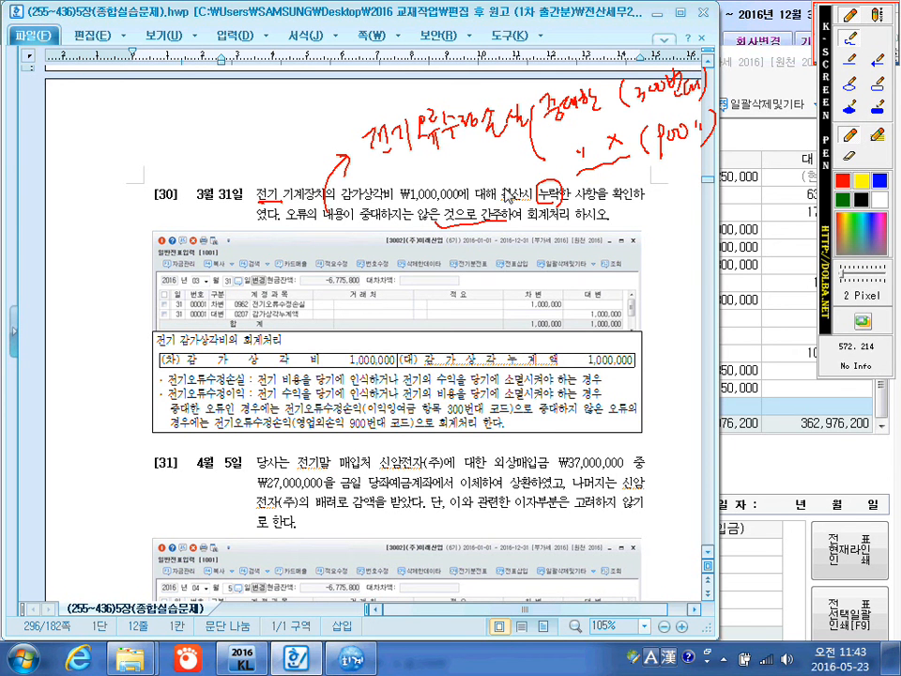
key(Escape)
Switch back to KcLep, make the March 31 line a debit and search the account codes for 전기오.
click(779, 357)
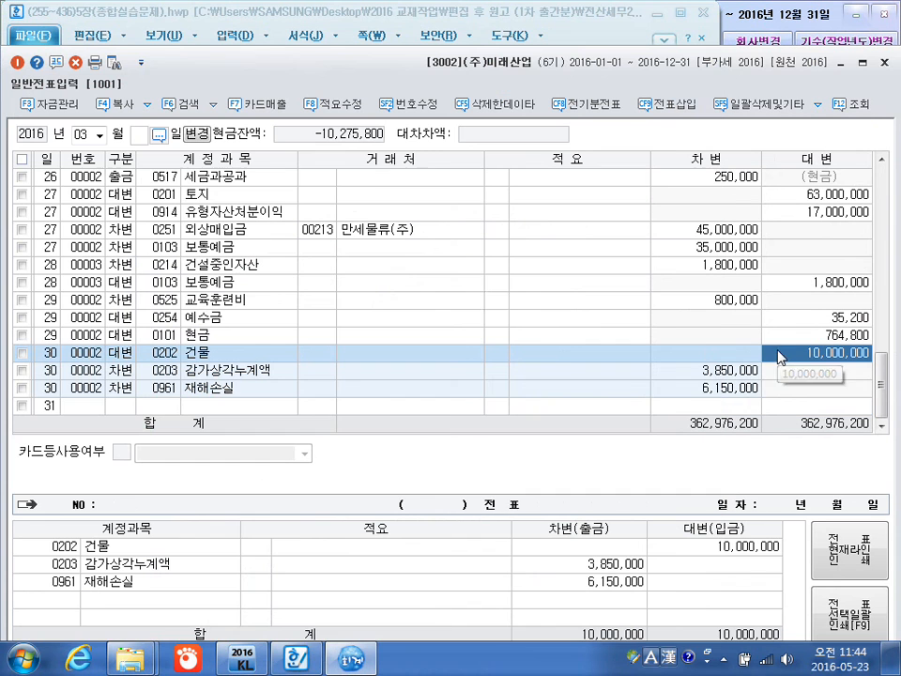
click(58, 405)
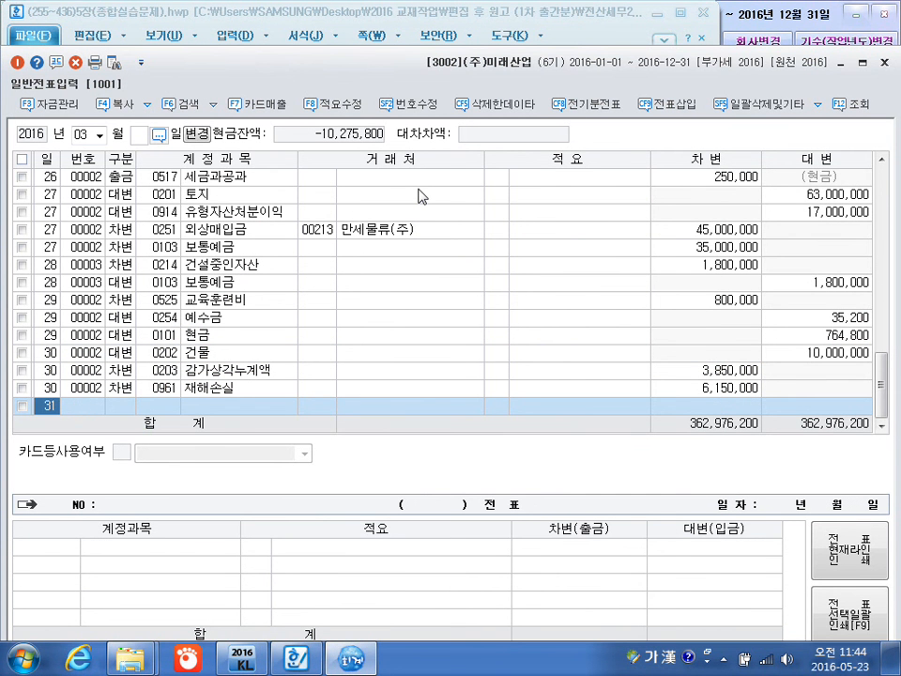
key(Return)
text(3)
key(Return)
text(전기오)
key(Return)
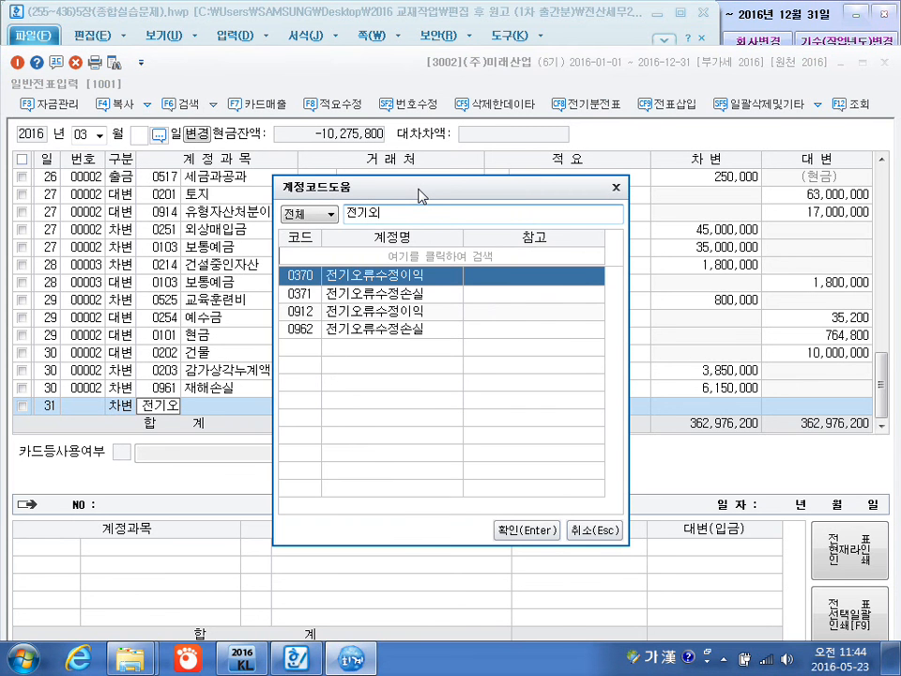
Choose account 0962 전기오류수정손실 with no customer or description and enter a debit amount of 1,000,000.
key(Down)
key(Down)
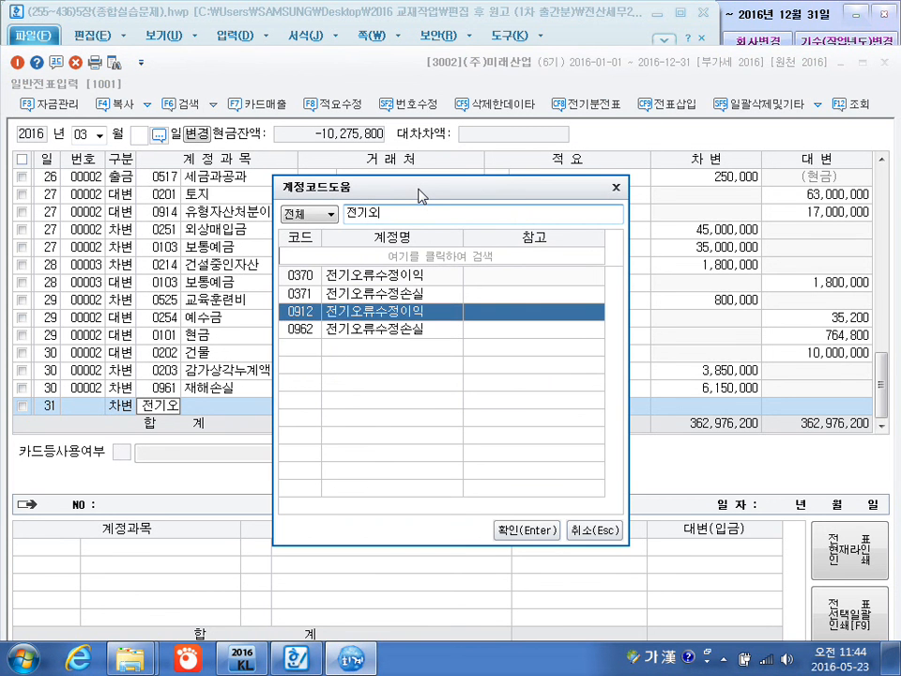
key(Down)
key(Return)
key(Return)
key(Return)
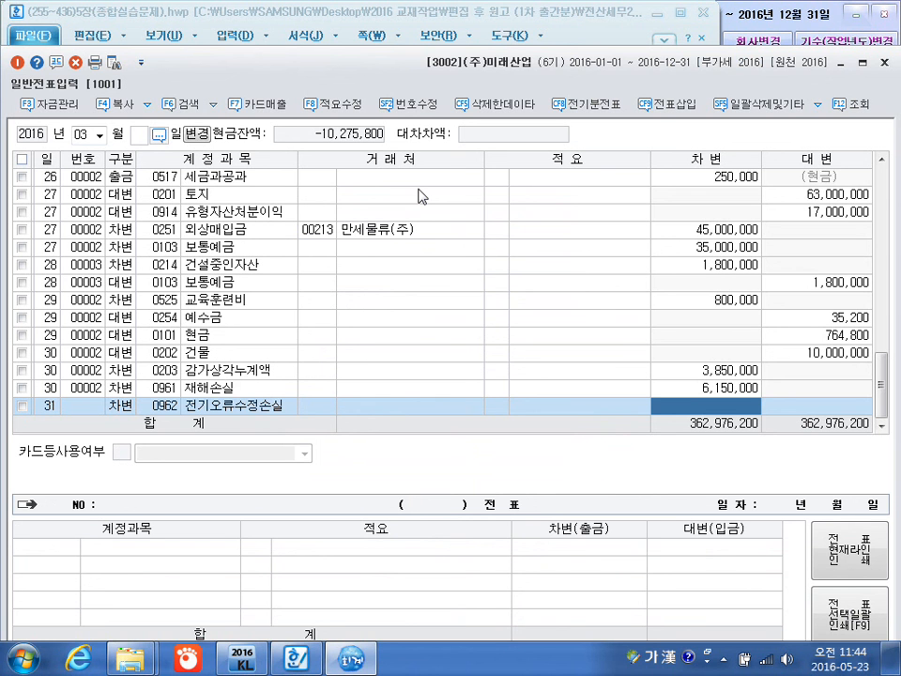
text(1000000)
key(Return)
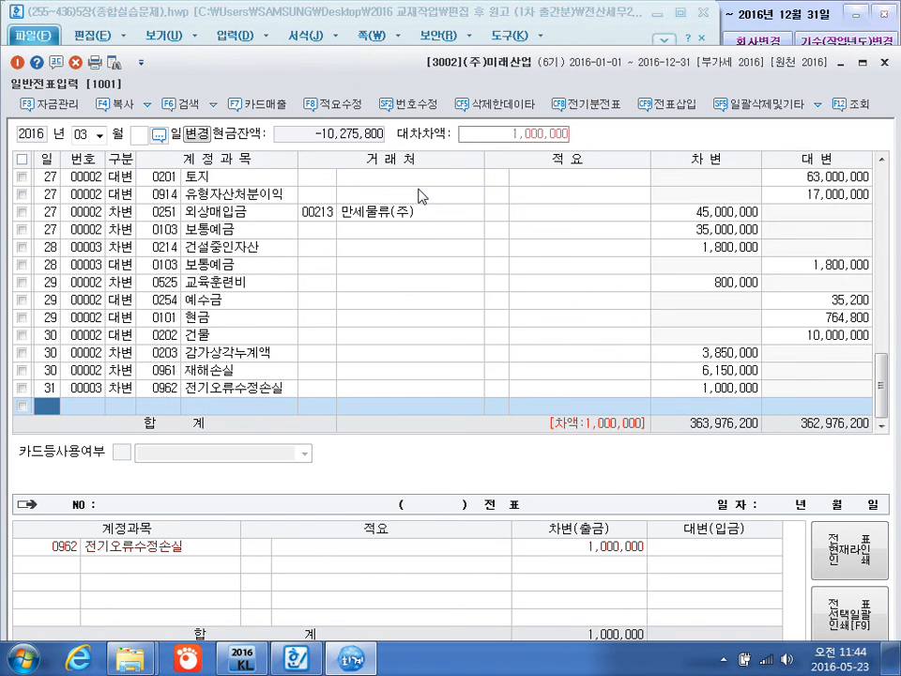
Add a March 31 credit line for 0207 감가상각누계액 (기계장치) with no customer or description and the balancing 1,000,000.
text(4)
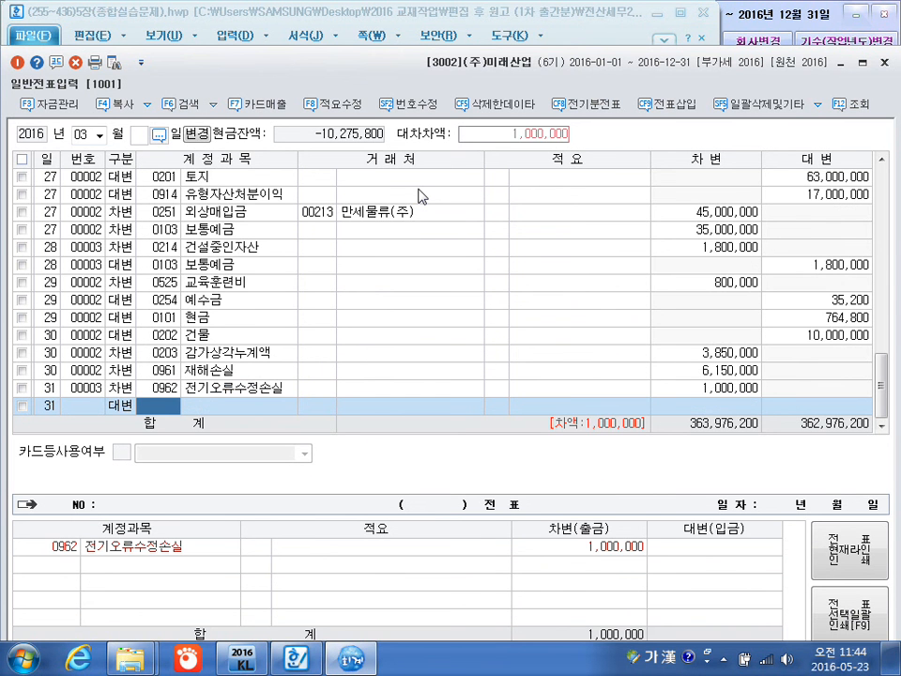
text(감가상)
key(Return)
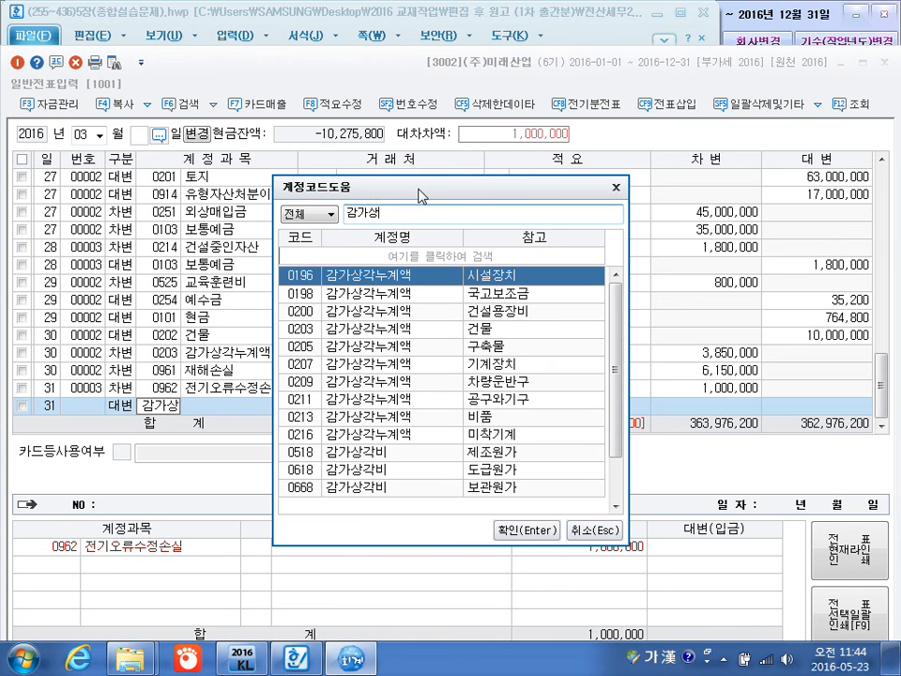
key(Down)
key(Down)
key(Down)
key(Down)
key(Down)
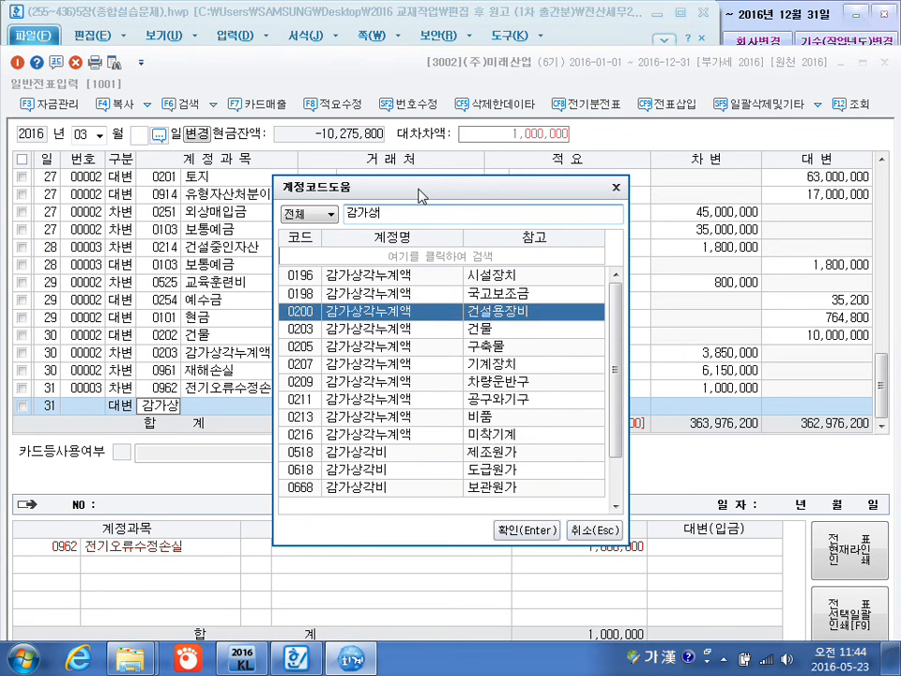
key(Escape)
key(Return)
key(Return)
key(Return)
key(Return)
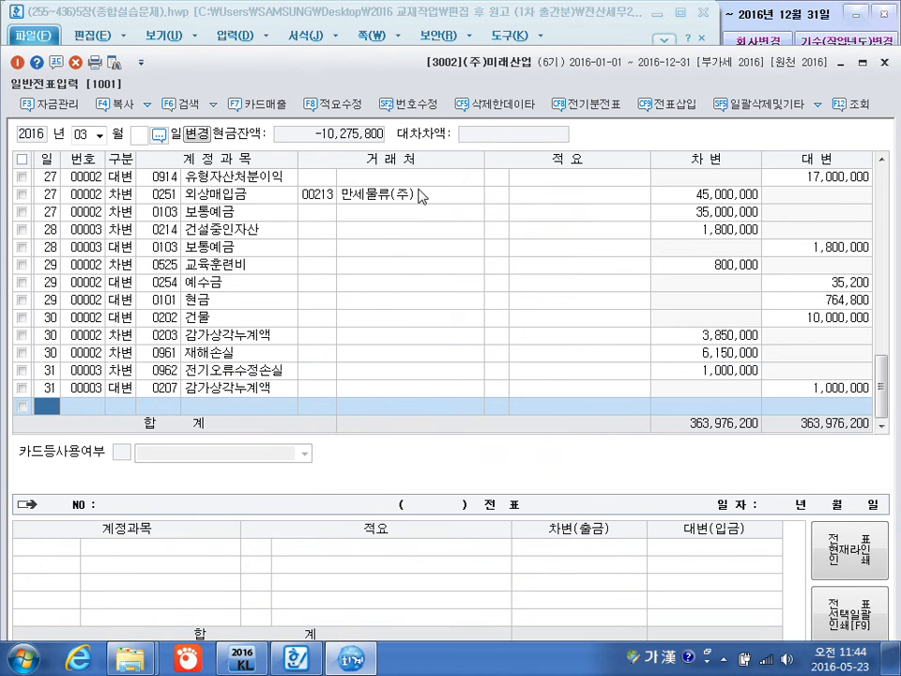
Change the voucher month to 04 and start a new voucher line dated April 5.
click(88, 138)
text(04)
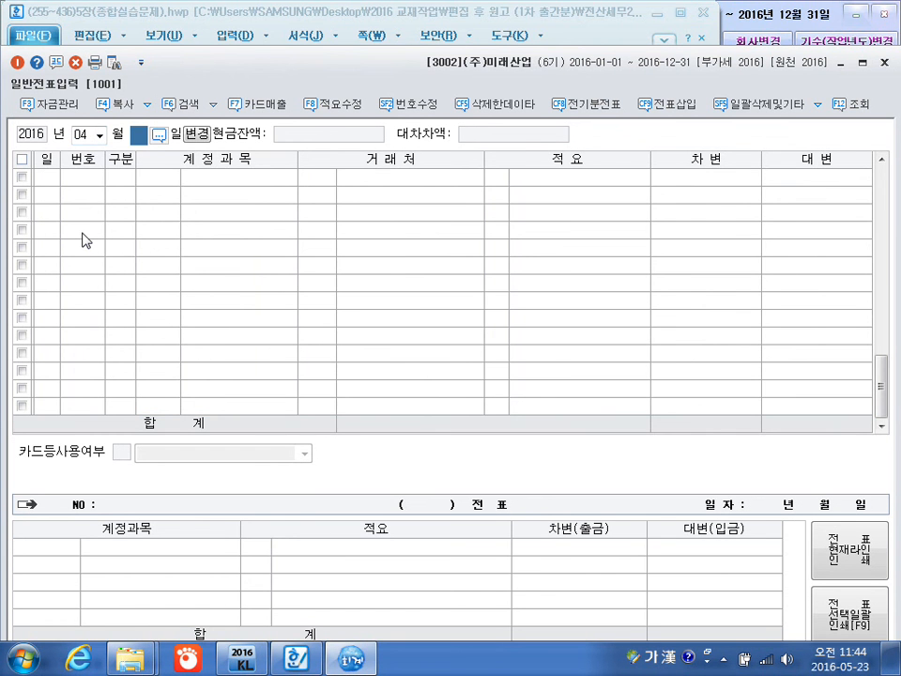
key(Return)
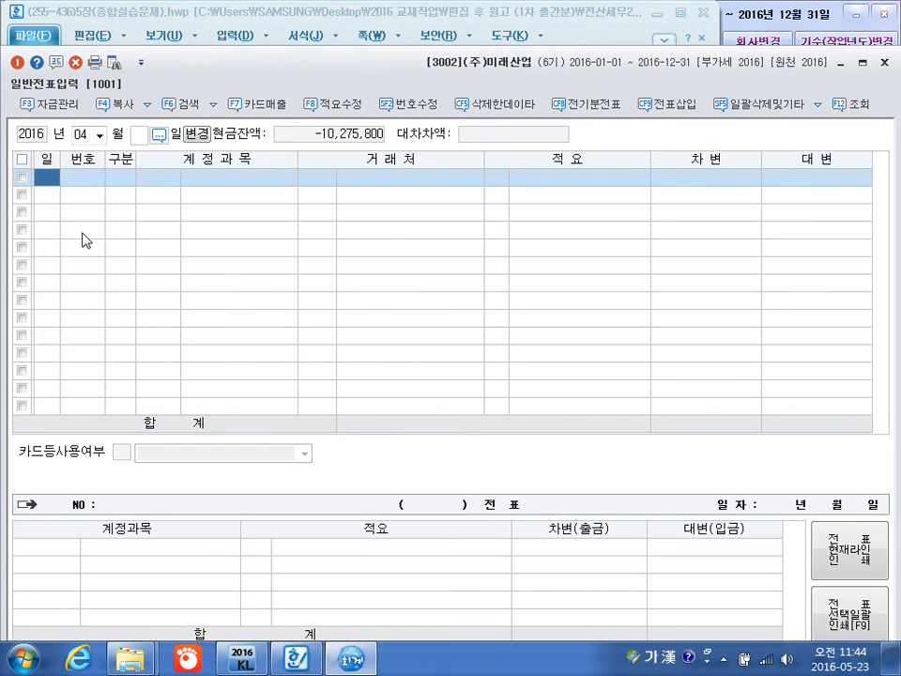
text(5)
key(Return)
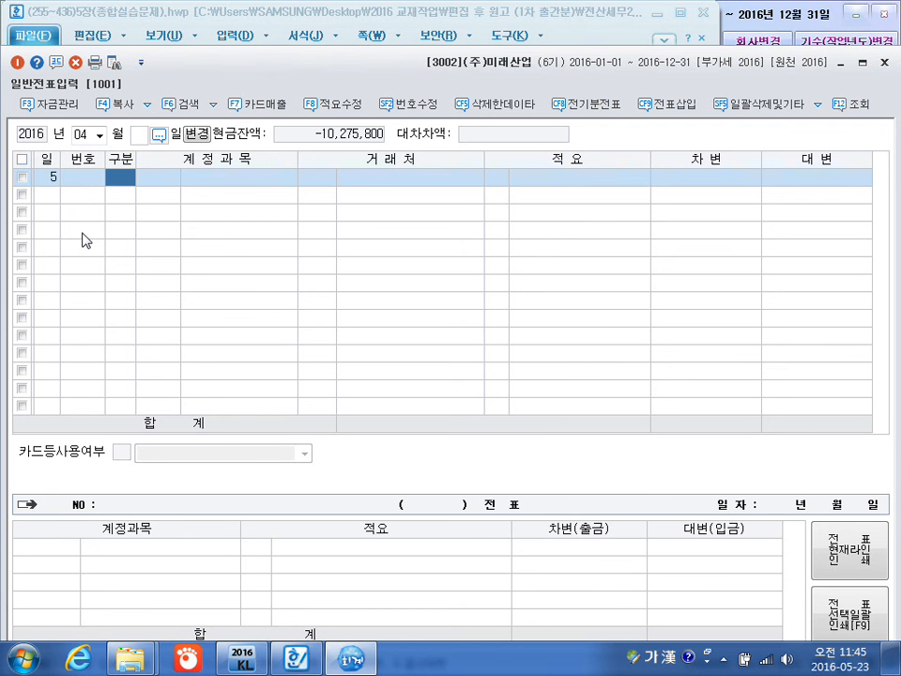
Complete the April 5 line as a debit to 0251 외상매입금 for customer 신암전자(주) with an amount of 37,000,000.
text(3251)
key(Return)
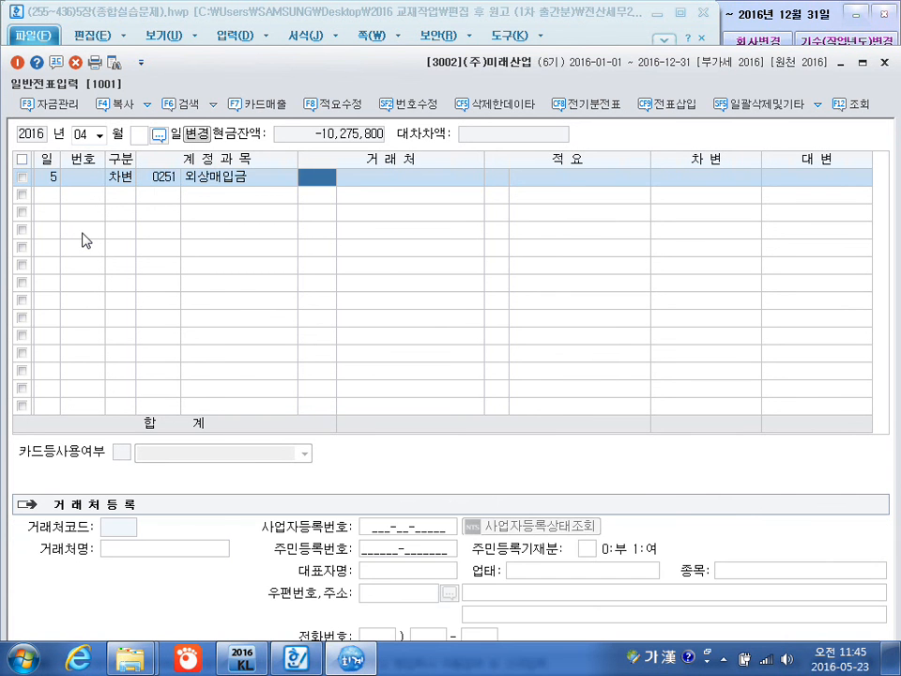
text(신)
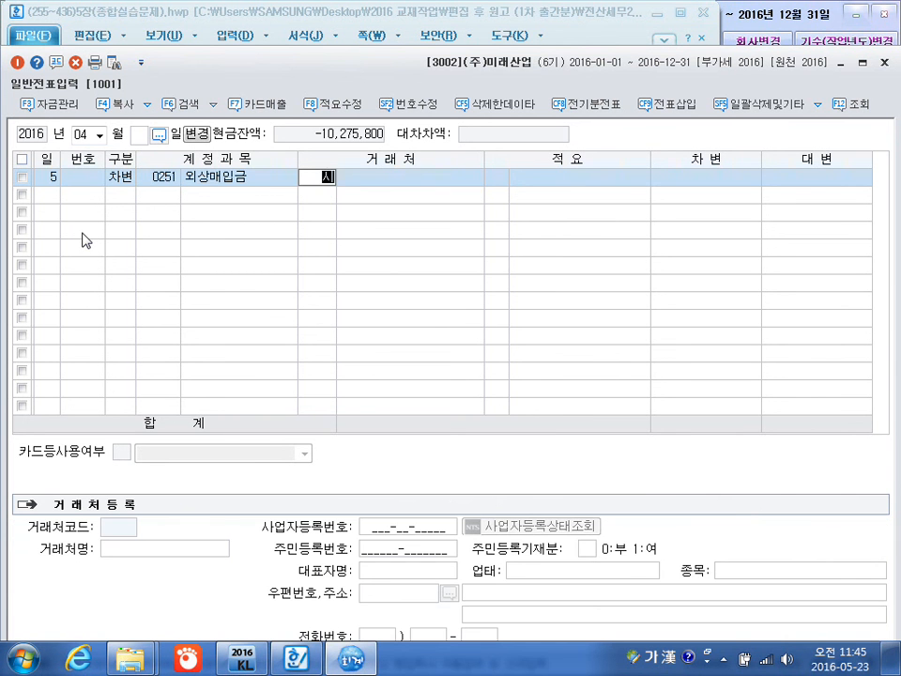
text(암)
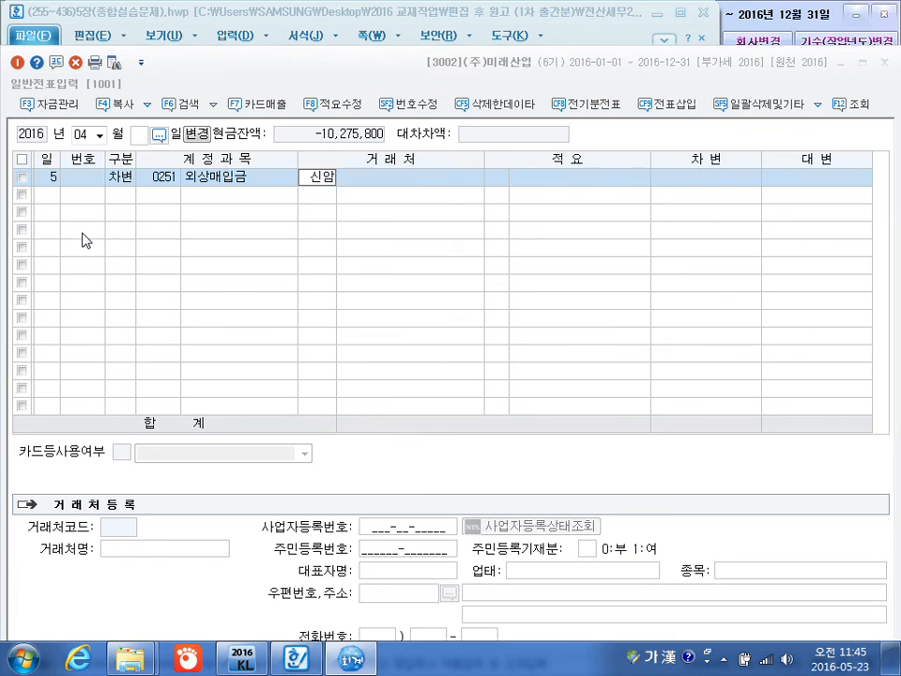
key(Return)
key(Return)
key(Return)
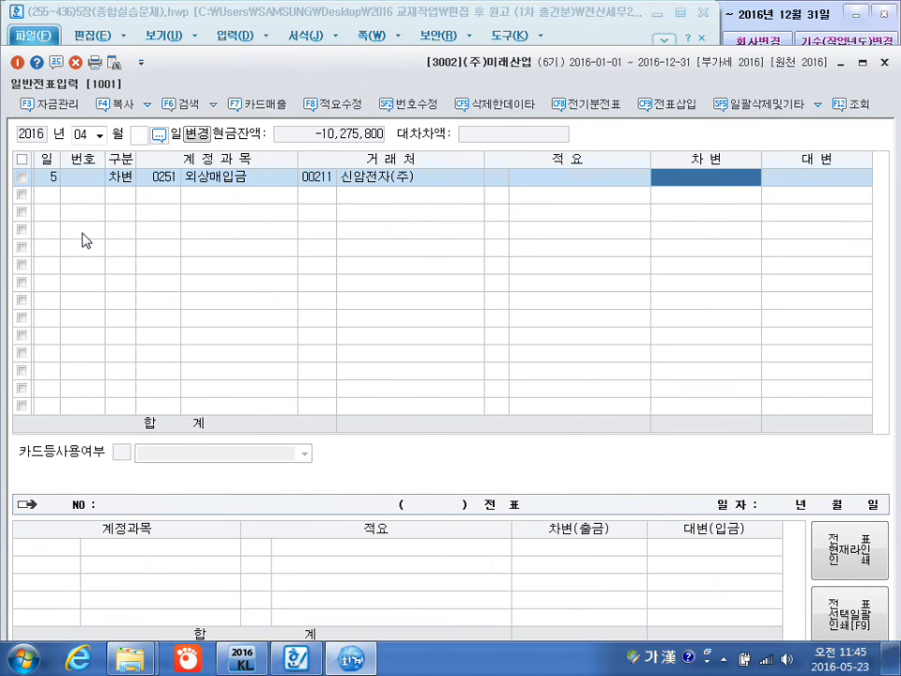
text(37000000)
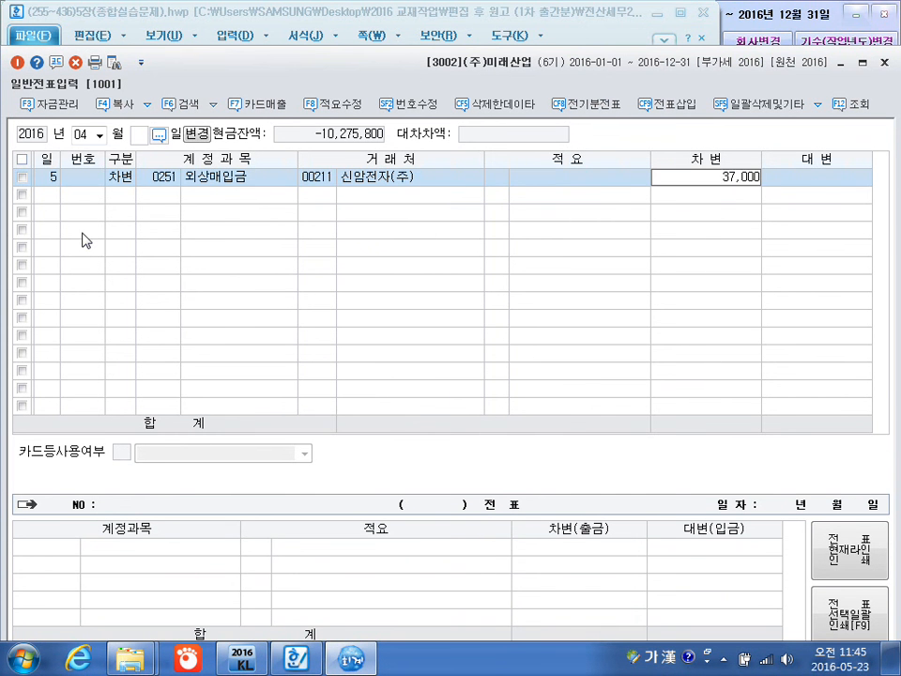
key(Return)
Add an April 5 credit line for 0102 당좌예금 with no customer or description and an amount of 27,000,000.
key(Return)
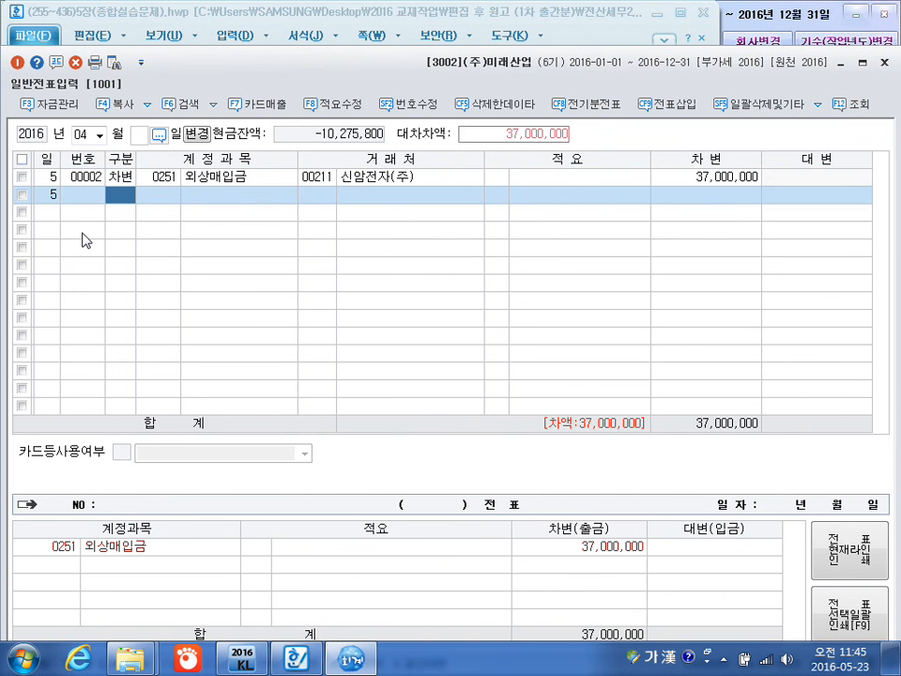
text(4102)
key(Return)
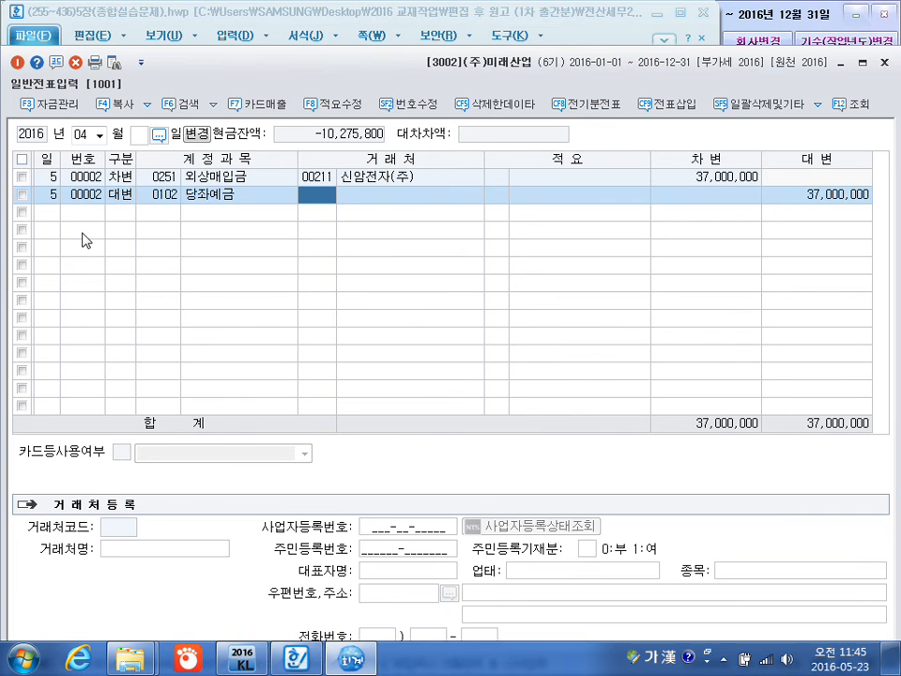
key(Return)
key(Return)
text(27000000)
key(Return)
key(Return)
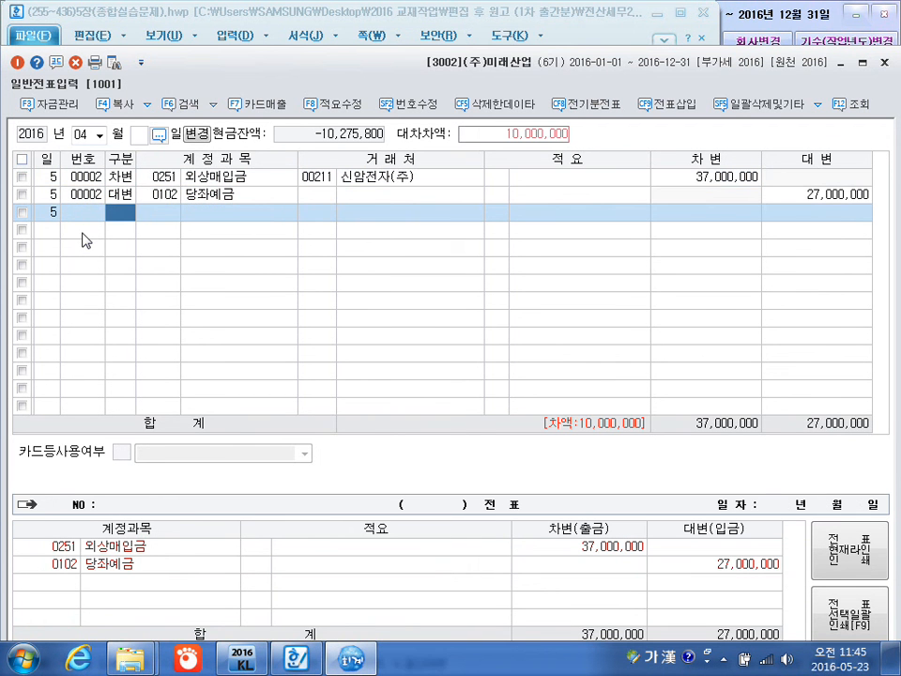
Add an April 5 credit line for 0918 채무면제이익 with no customer or description and the balancing 10,000,000.
text(4)
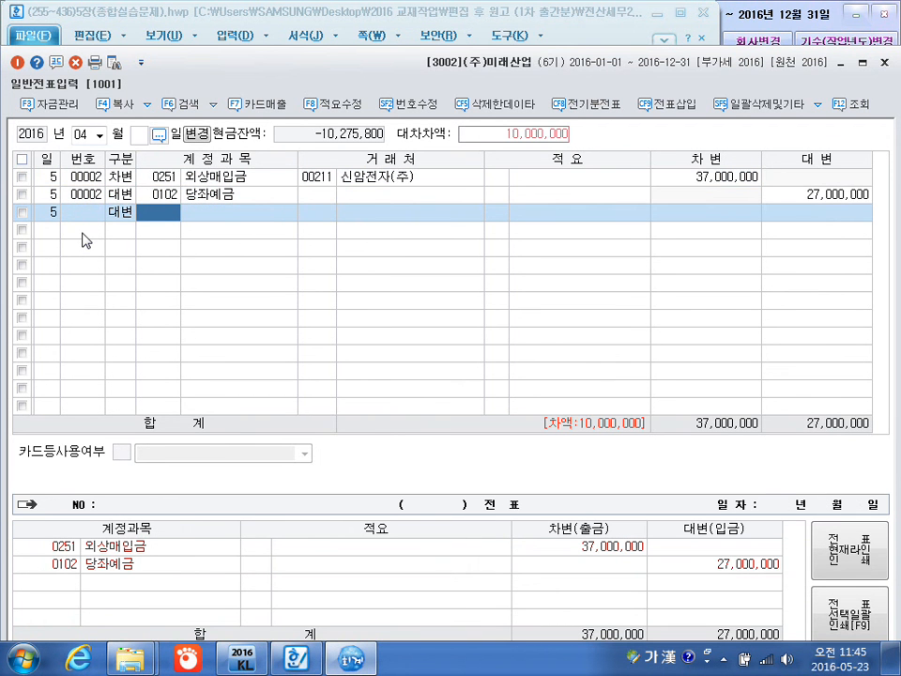
text(채무면)
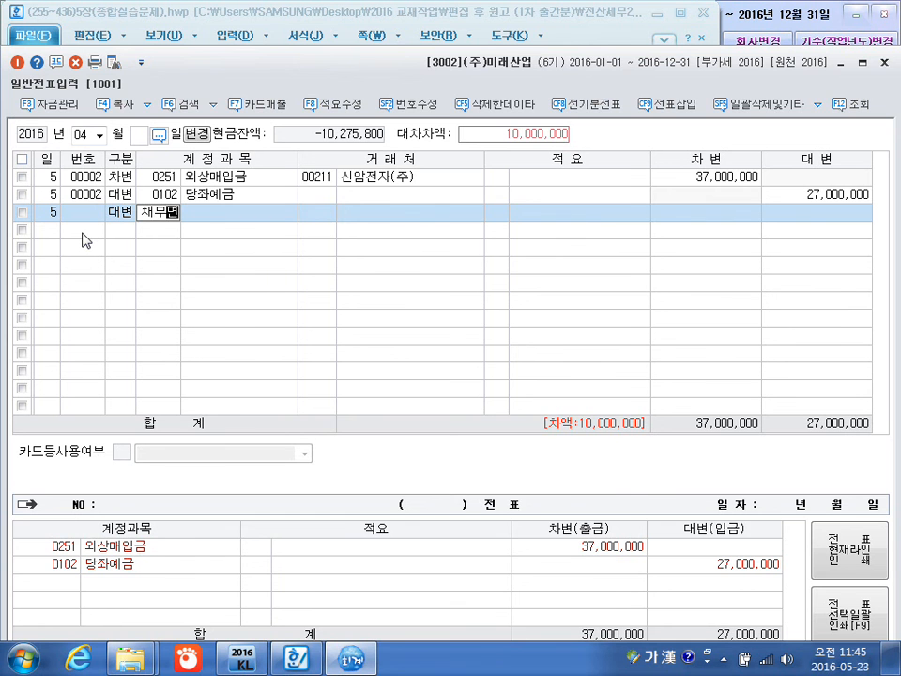
key(Return)
key(Return)
key(Return)
key(Return)
key(Return)
key(Return)
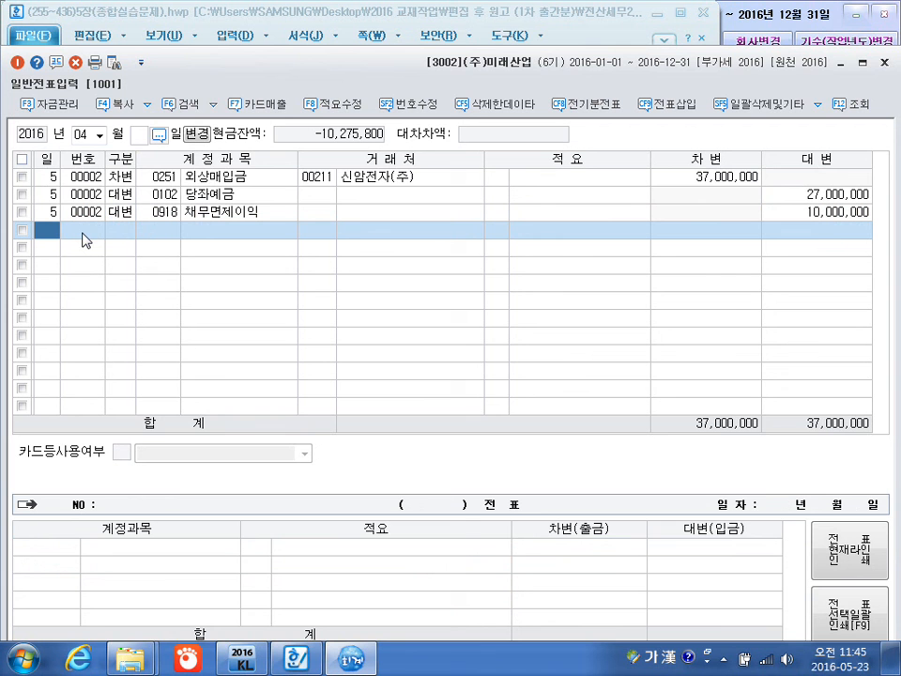
Add an April 20 debit line for 0102 당좌예금 with no customer or description and an amount of 70,000,000.
text(20)
key(Return)
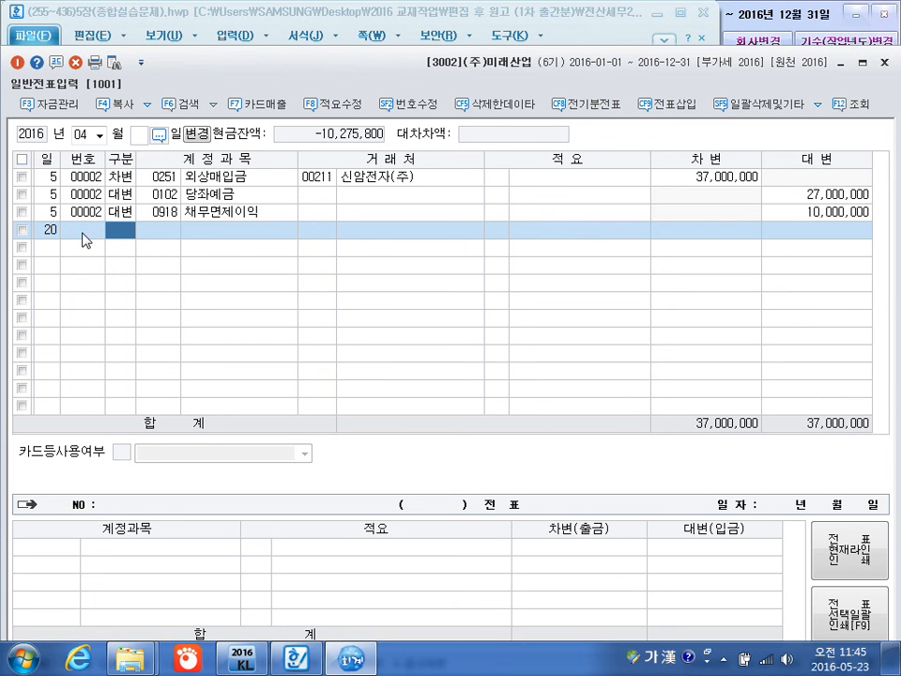
text(3102)
key(Return)
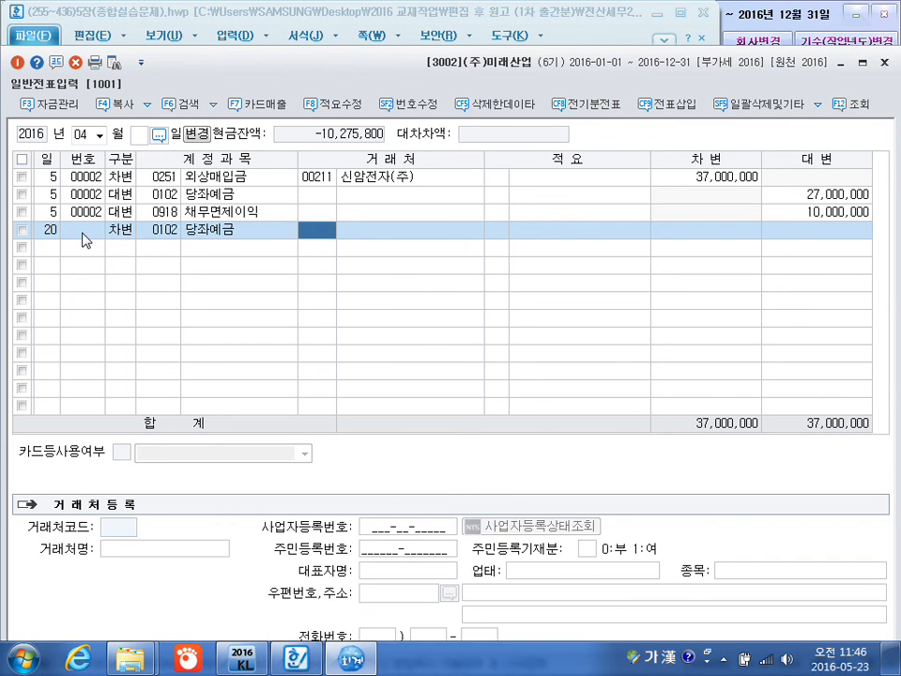
key(Return)
key(Return)
key(Return)
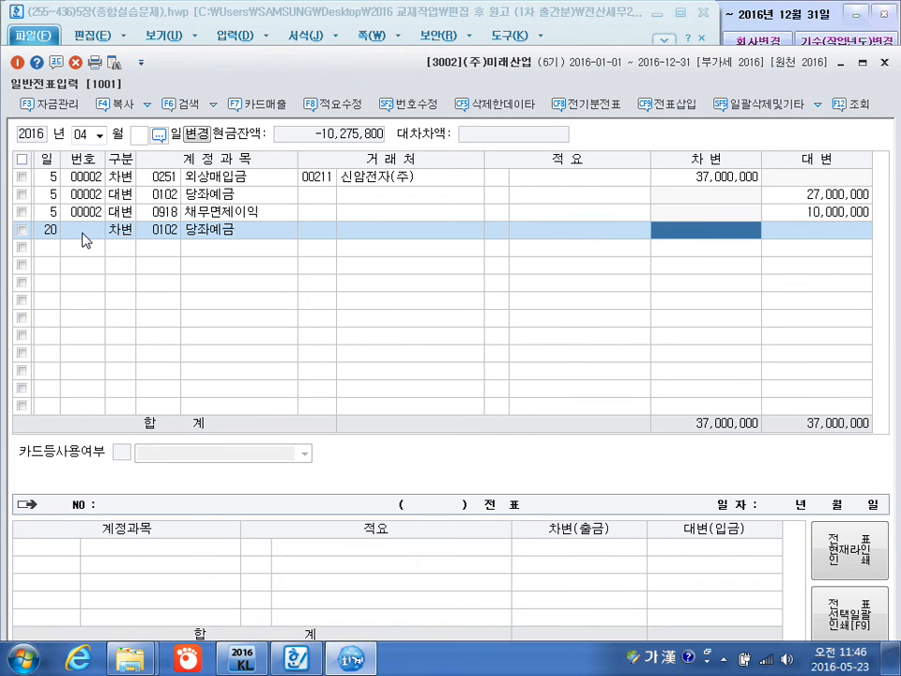
text(70000000)
Add an April 20 credit line for 0331 자본금 with no customer or description and an amount of 50,000,000.
key(Return)
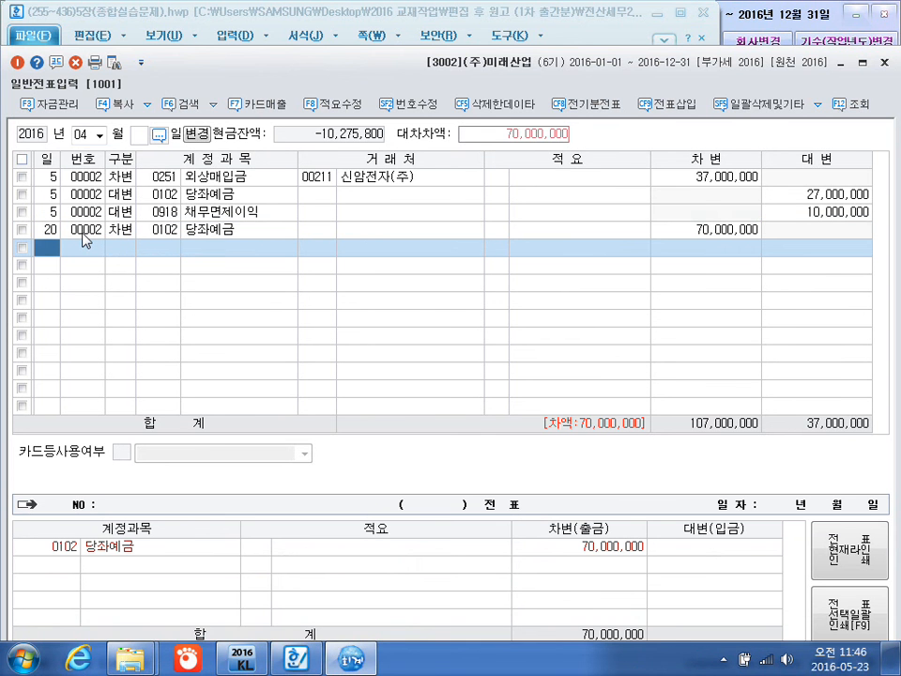
text(20)
key(Return)
text(4)
key(Return)
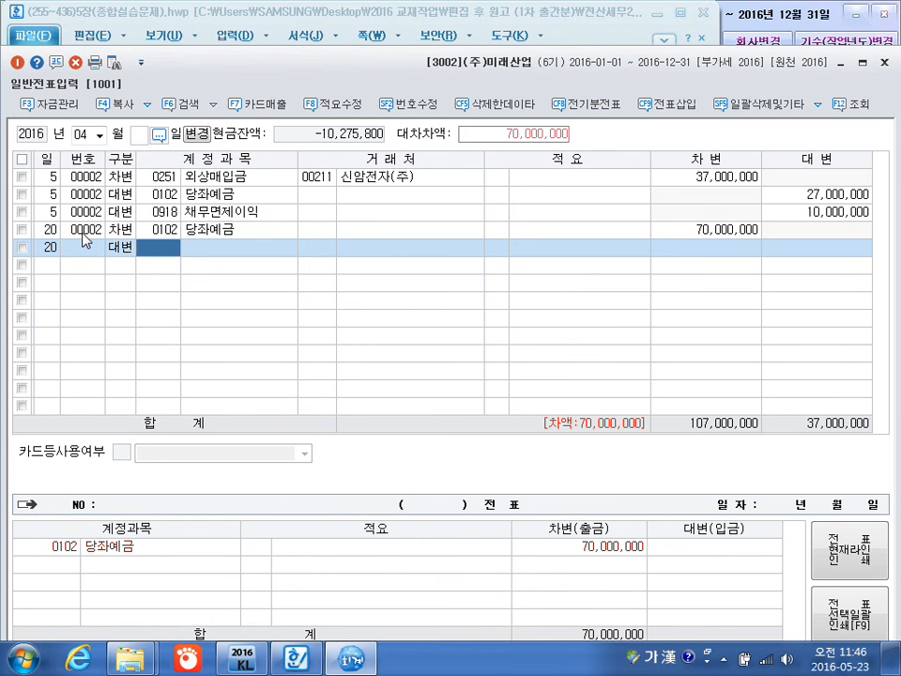
text(331)
key(Return)
key(Return)
key(Return)
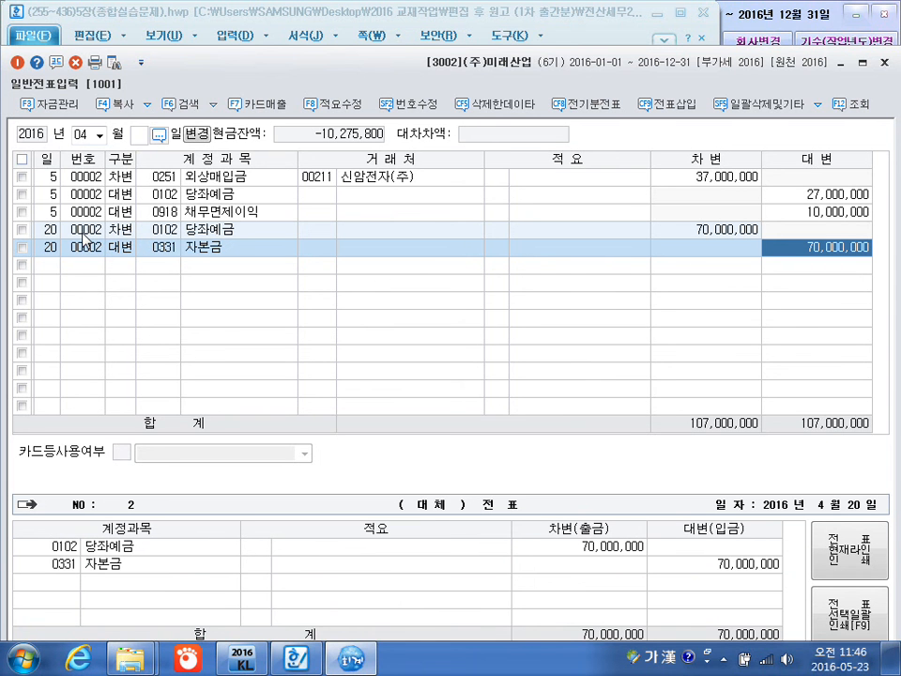
text(50000000)
key(Return)
key(Return)
Add an April 20 credit line for 0101 현금 with no customer or description and an amount of 1,000,000.
text(4)
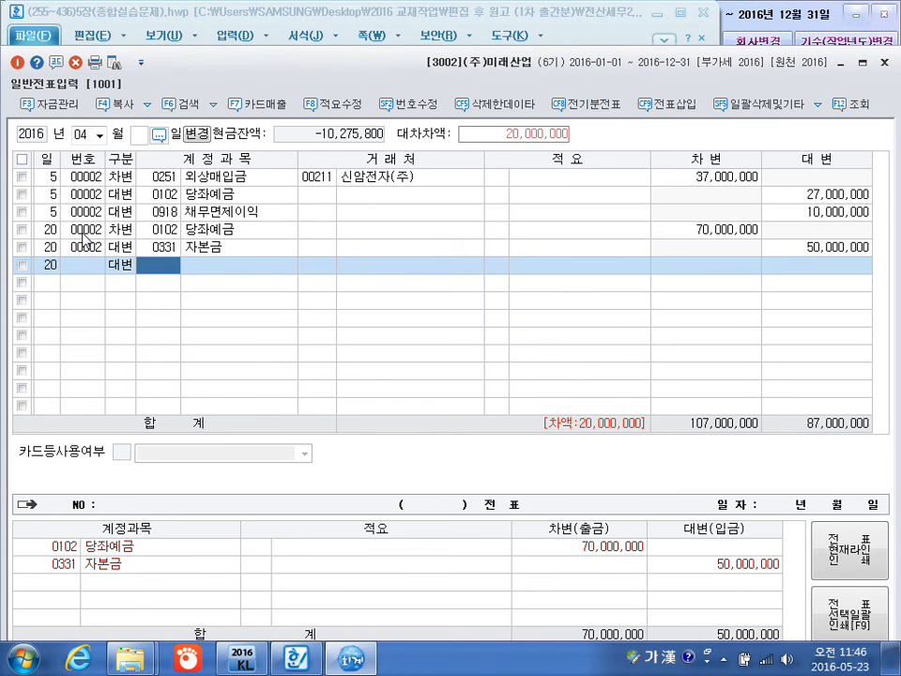
text(101)
key(Return)
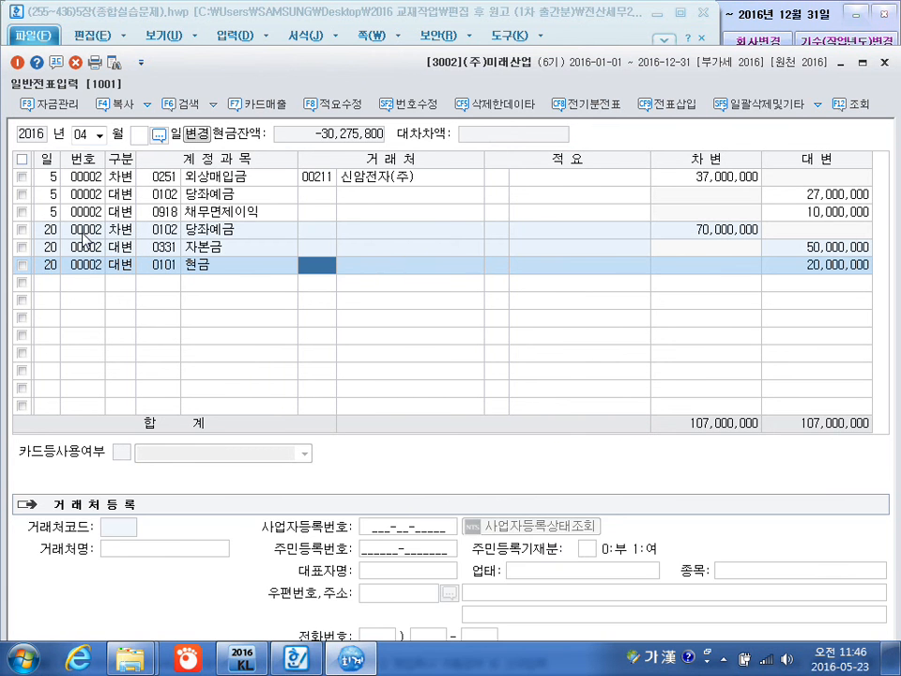
key(Return)
key(Return)
key(BackSpace)
text(1000000)
key(Return)
key(Return)
Add an April 20 credit line for 0341 주식발행초과금 with no customer or description and the balancing 19,000,000.
text(4)
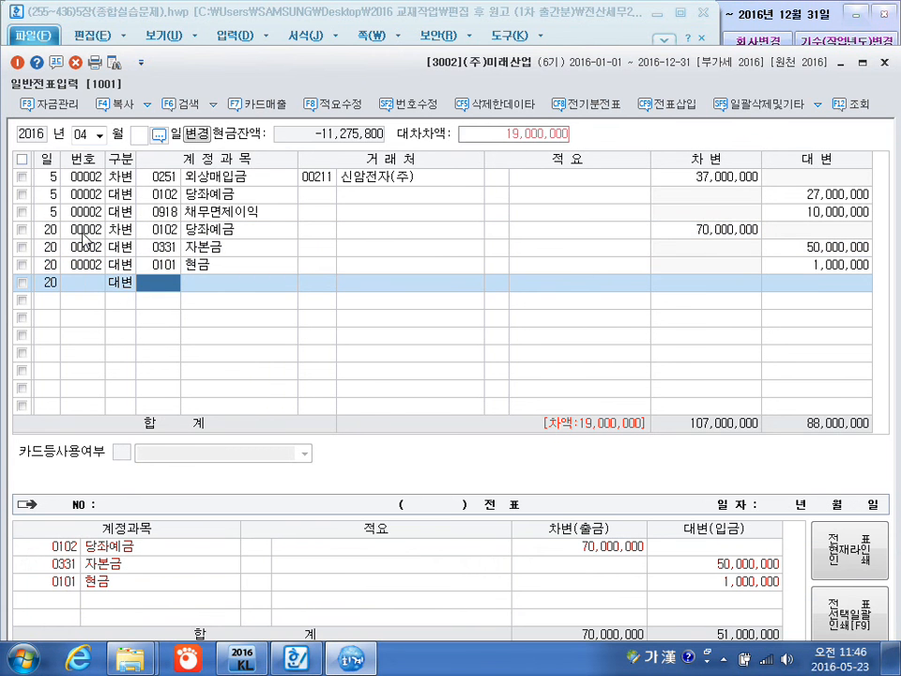
text(332)
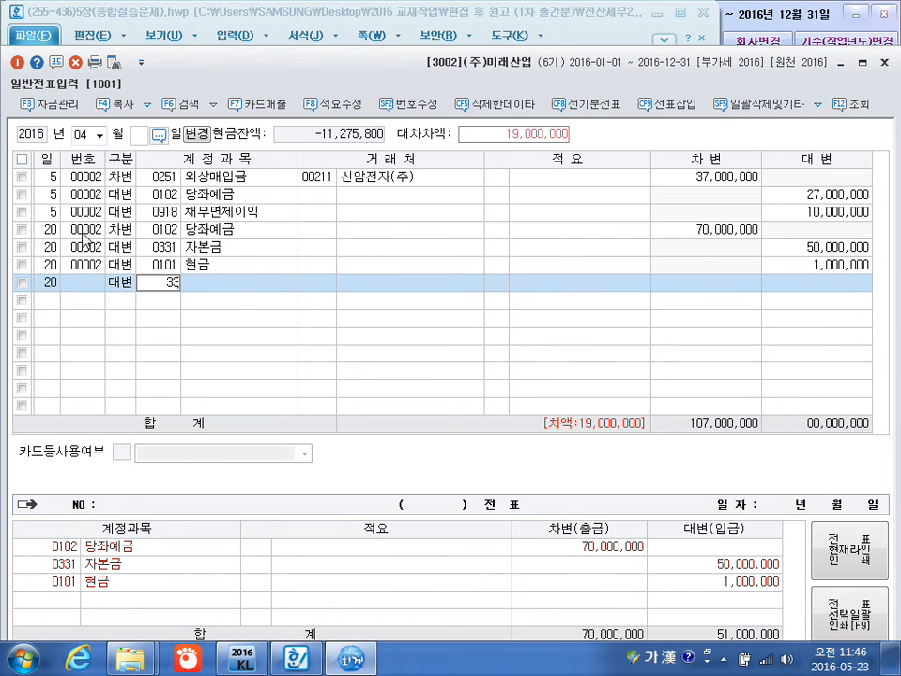
key(Return)
key(Left)
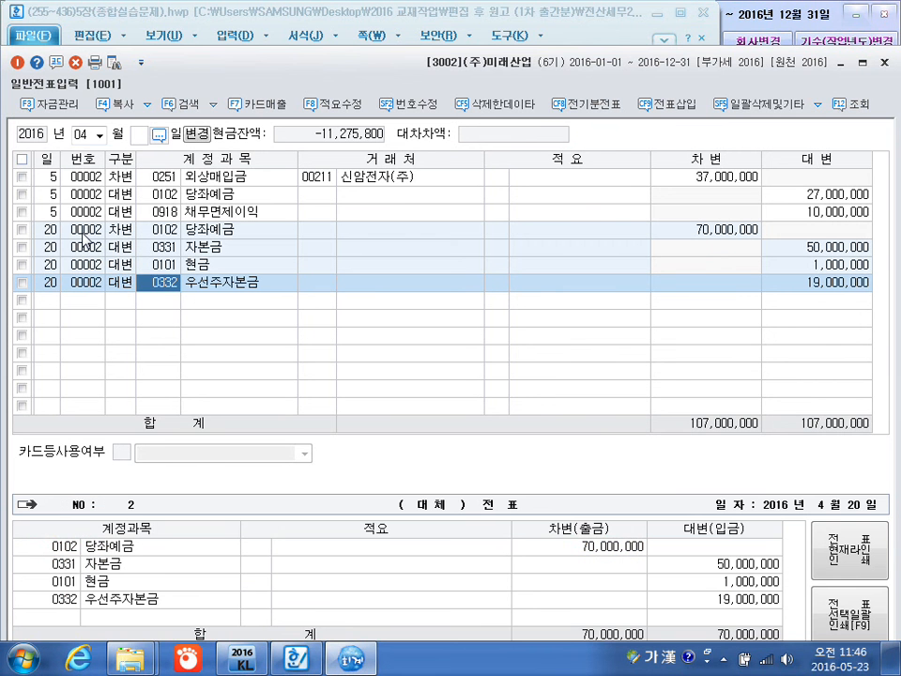
text(주식)
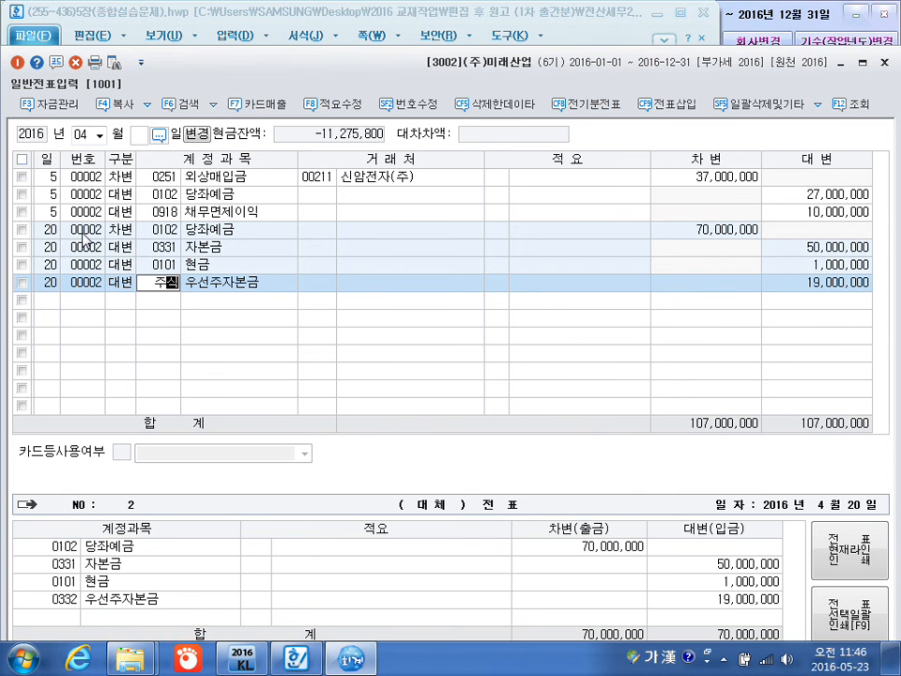
key(Return)
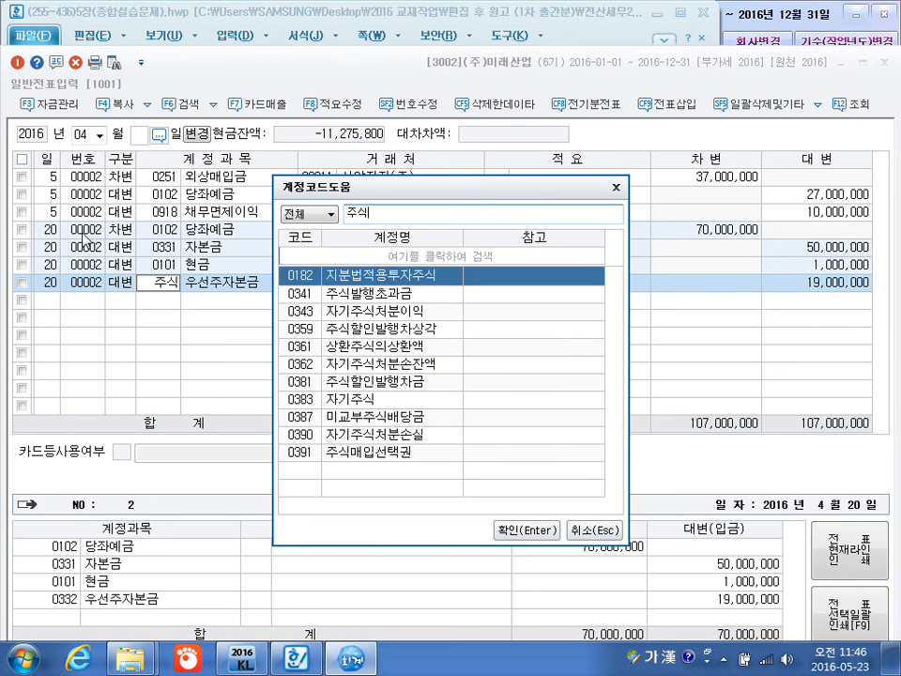
key(Down)
key(Return)
key(Return)
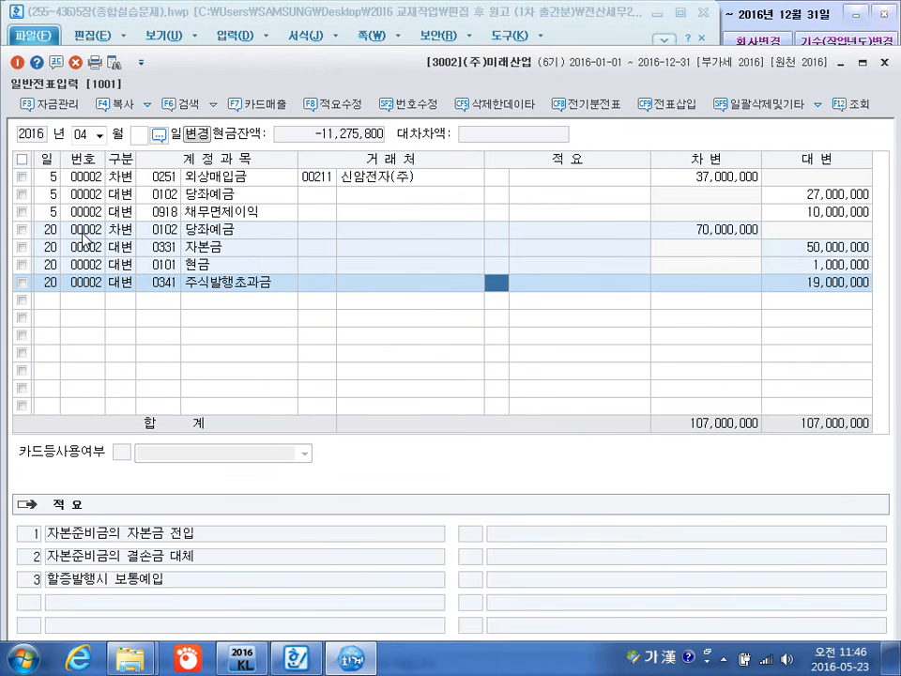
key(Return)
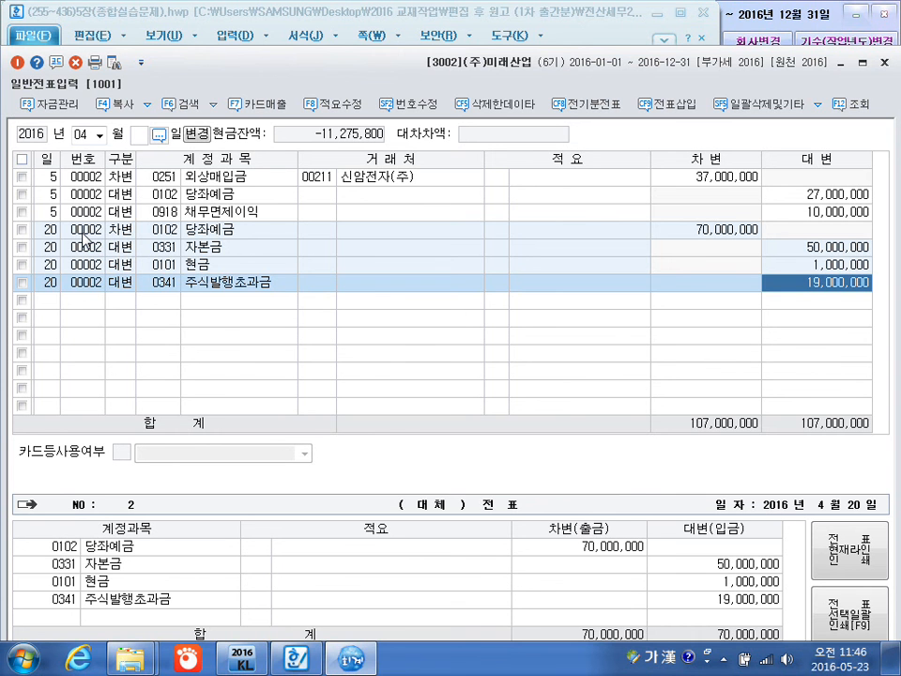
key(Return)
Add an April 26 debit line for 0102 당좌예금 with no customer or description and an amount of 7,500,000.
text(26)
key(Return)
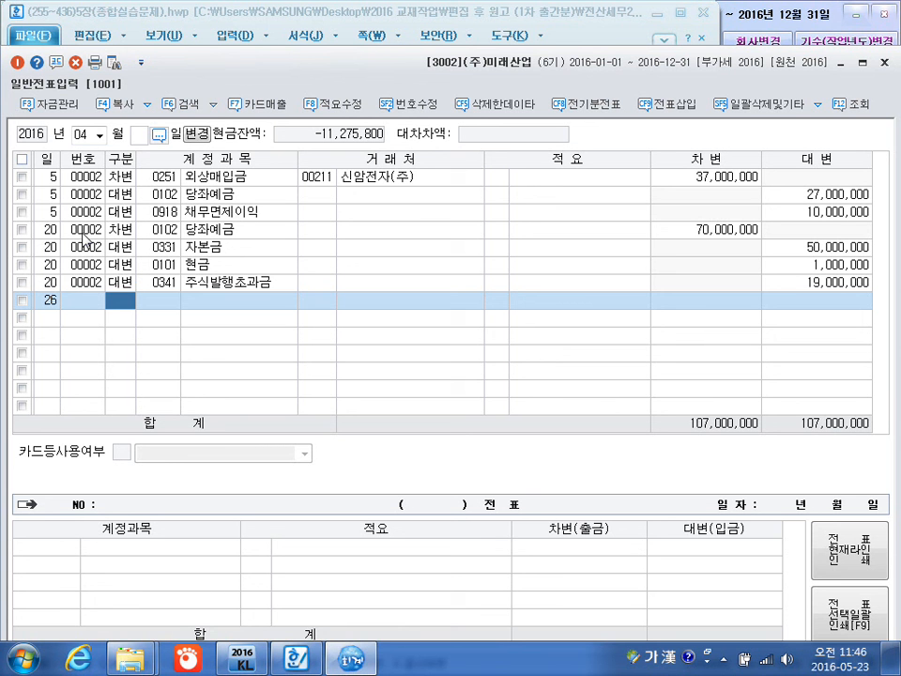
text(3)
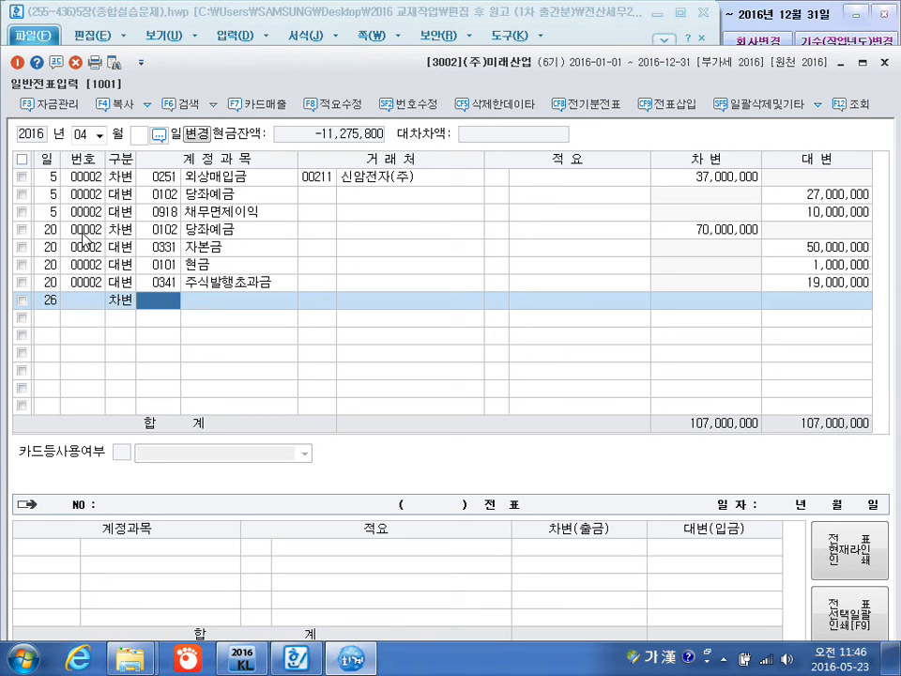
text(102)
key(Return)
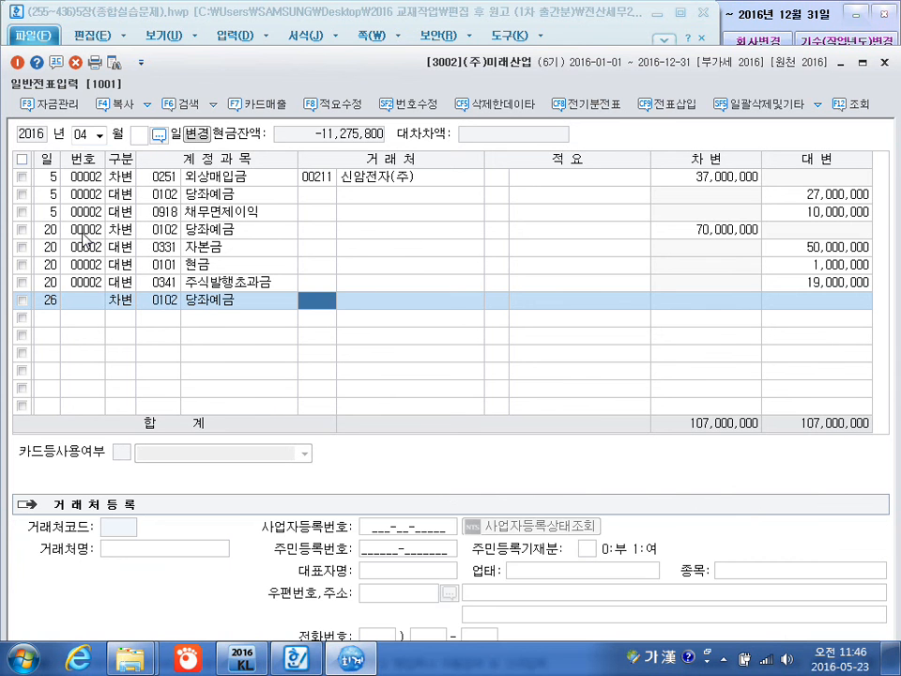
key(Return)
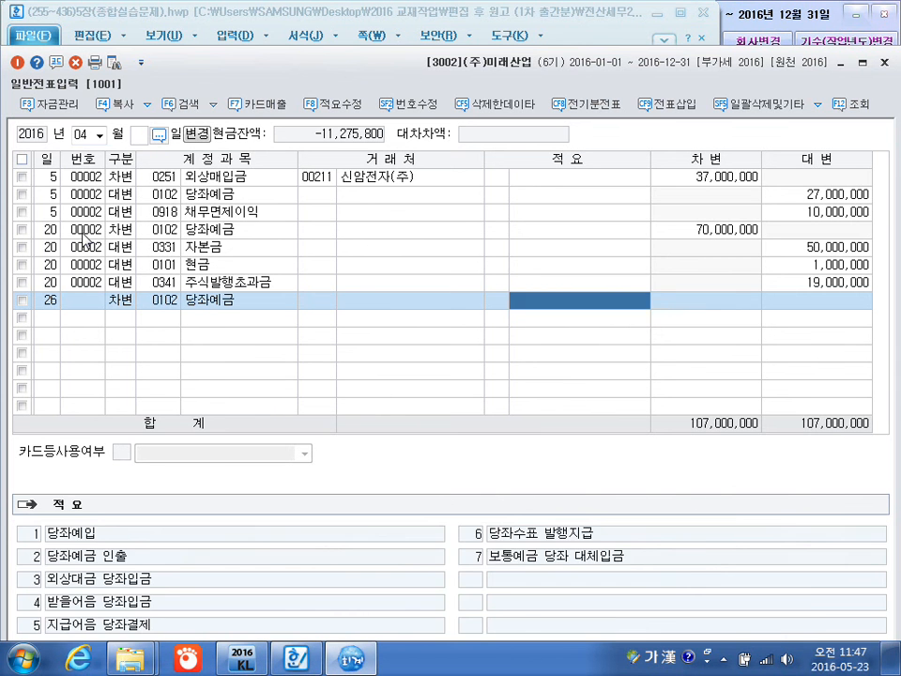
key(Return)
text(7,500,000)
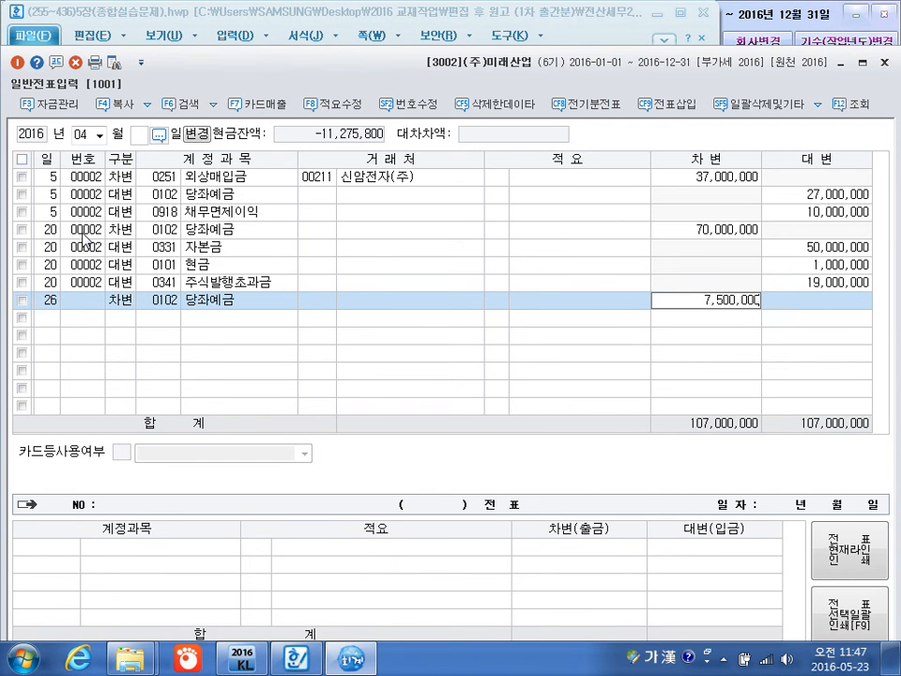
key(Return)
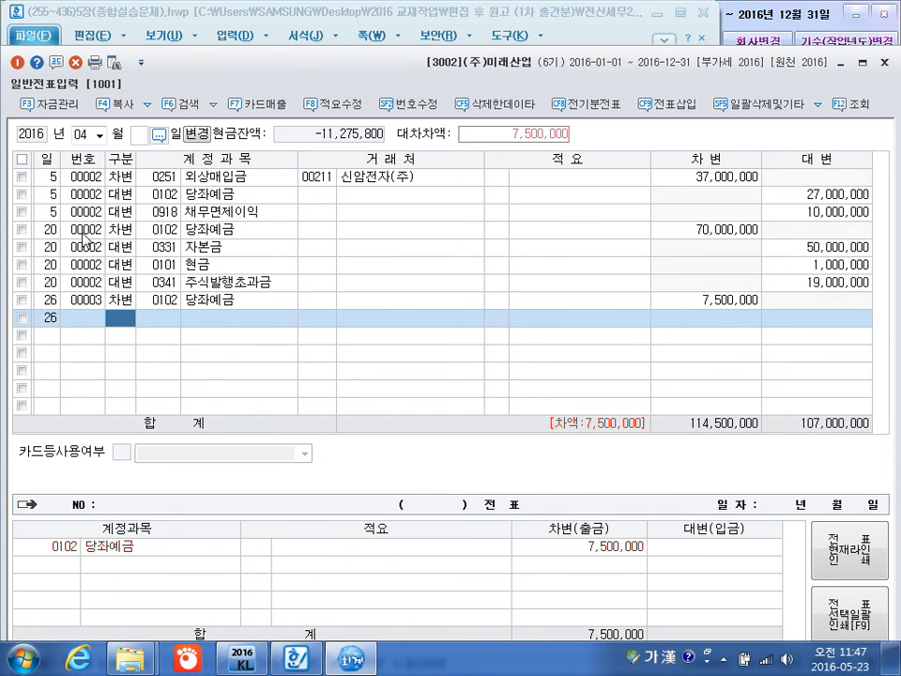
Add an April 26 credit line for 0383 자기주식 with no customer or description and an amount of 6,000,000.
text(4자기)
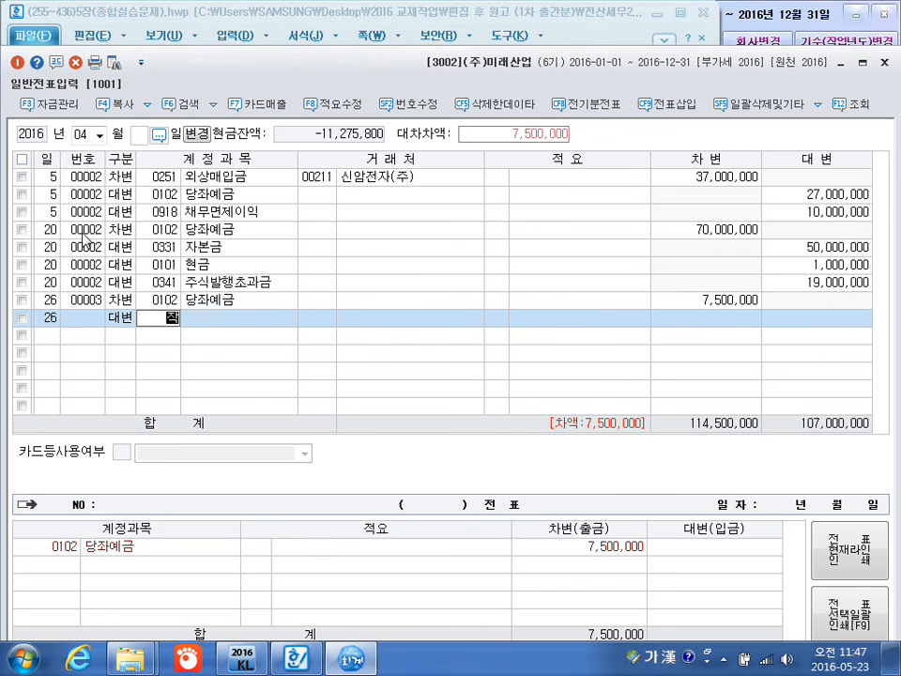
key(Return)
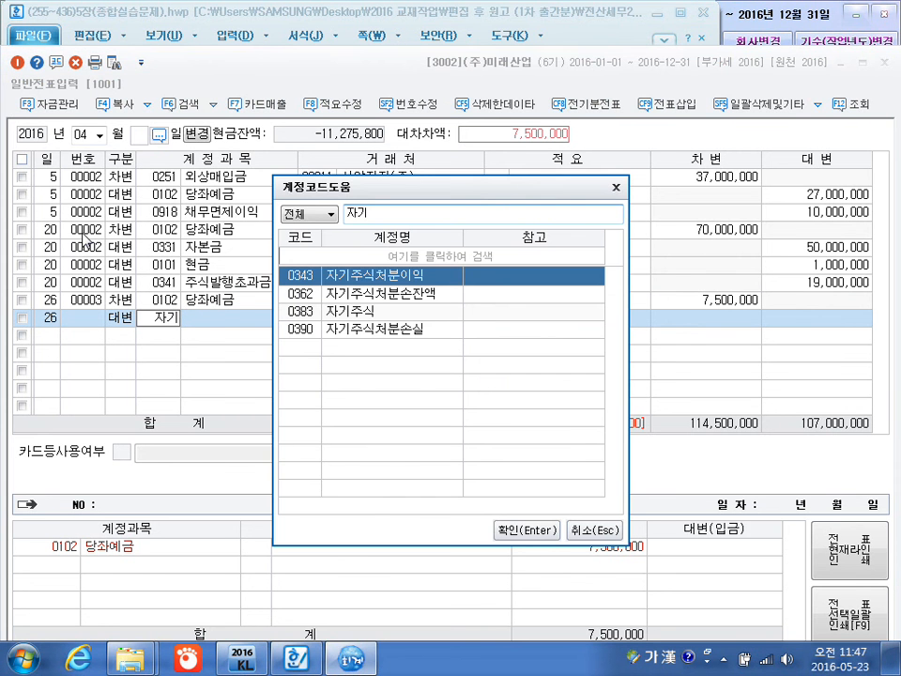
key(Down)
key(Down)
key(Return)
key(Return)
key(Return)
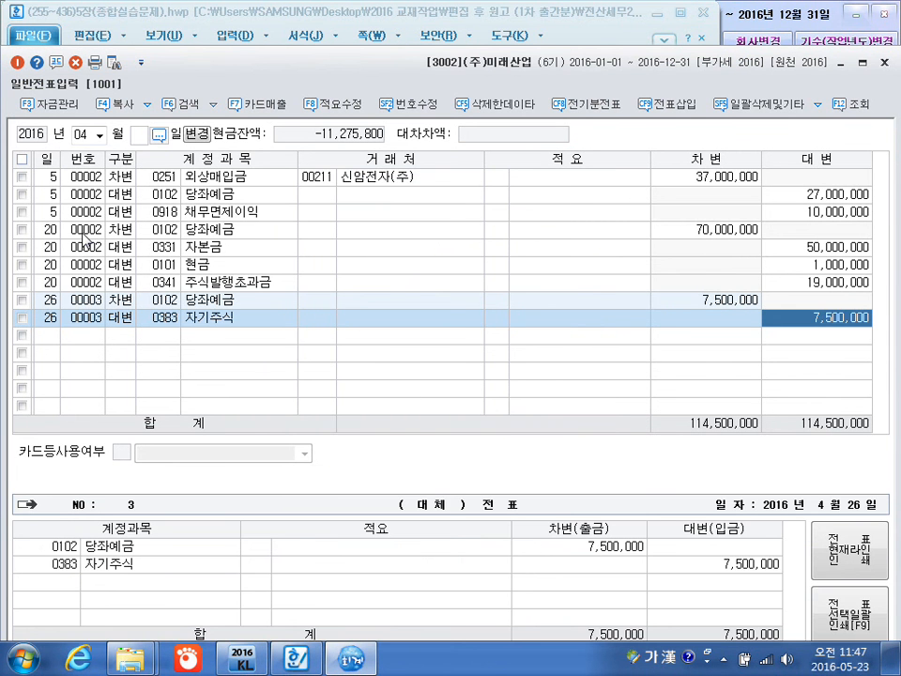
text(6000000)
key(Return)
Add an April 26 credit line for 0343 자기주식처분이익 with the balancing 1,500,000, and return to the textbook document in Hangul.
key(Return)
key(Return)
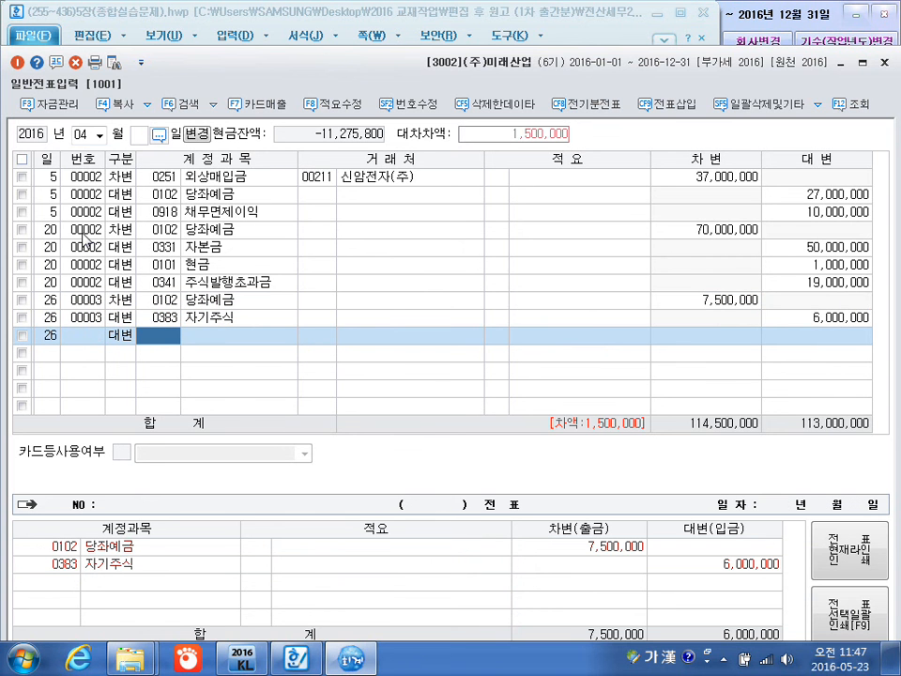
text(자기주)
key(Return)
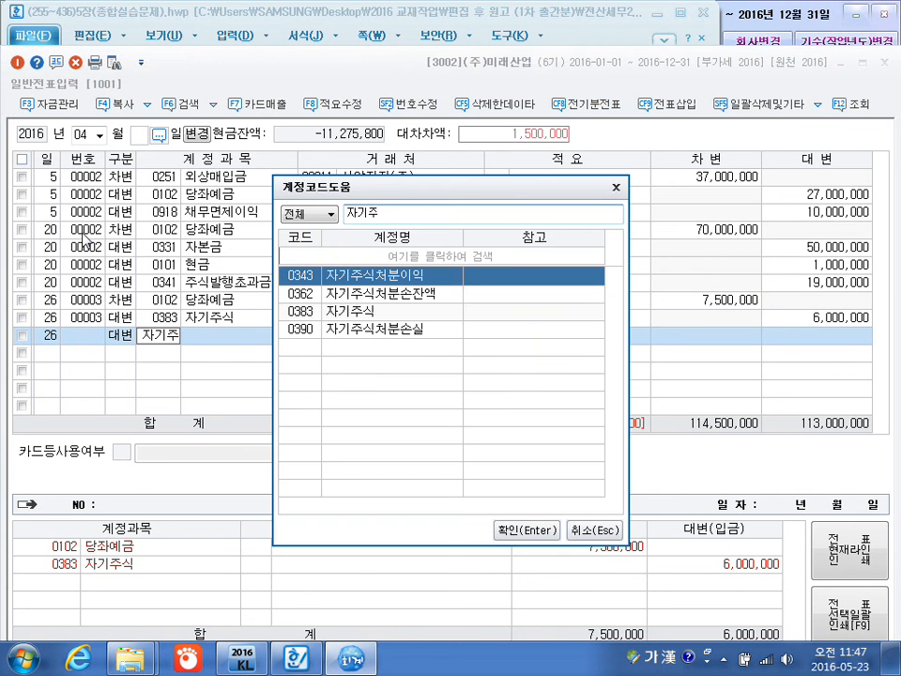
key(Return)
key(Return)
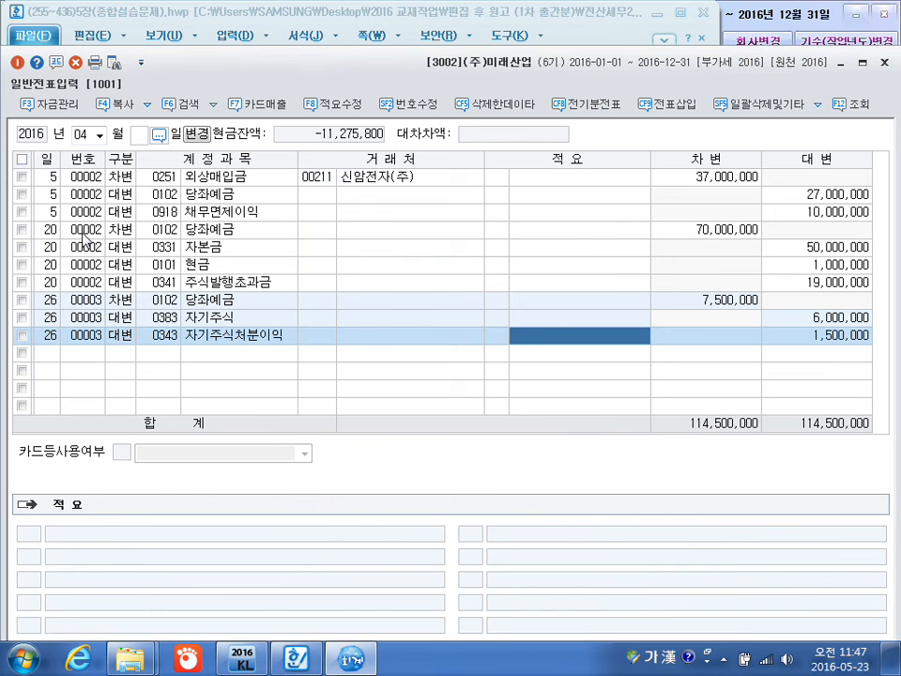
key(Return)
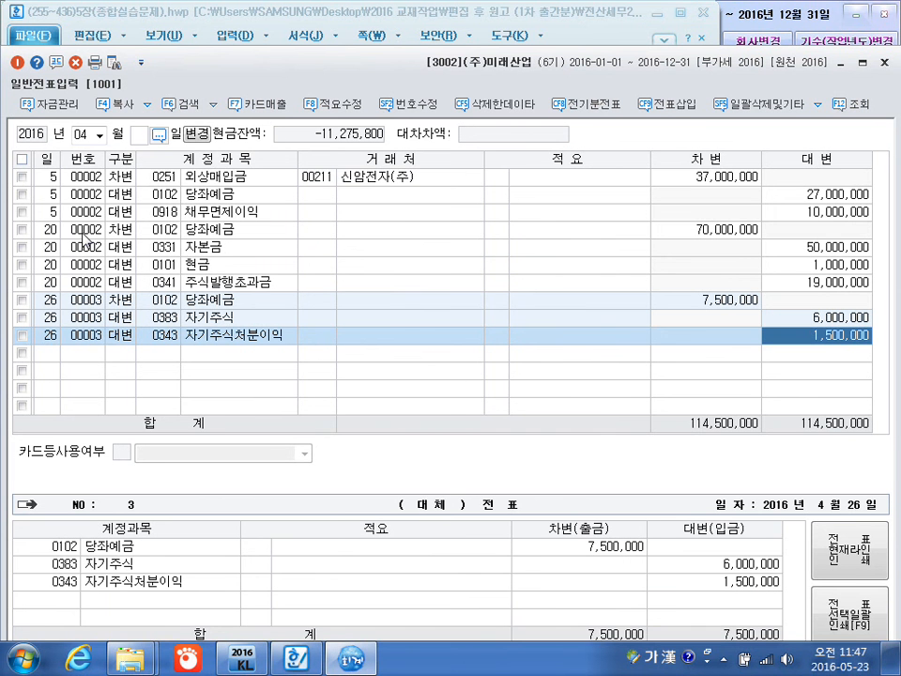
click(54, 354)
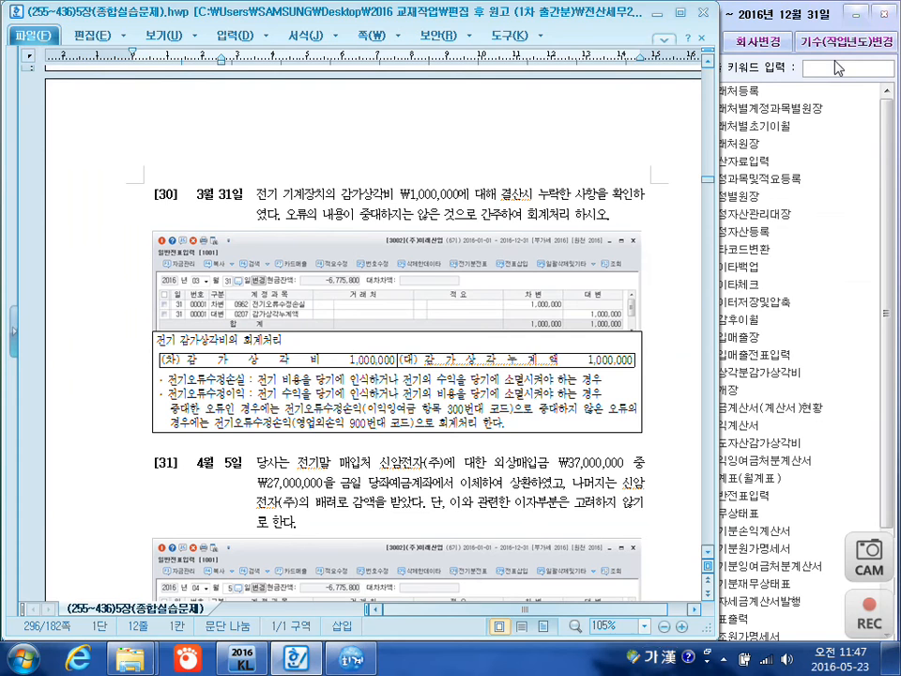
click(862, 62)
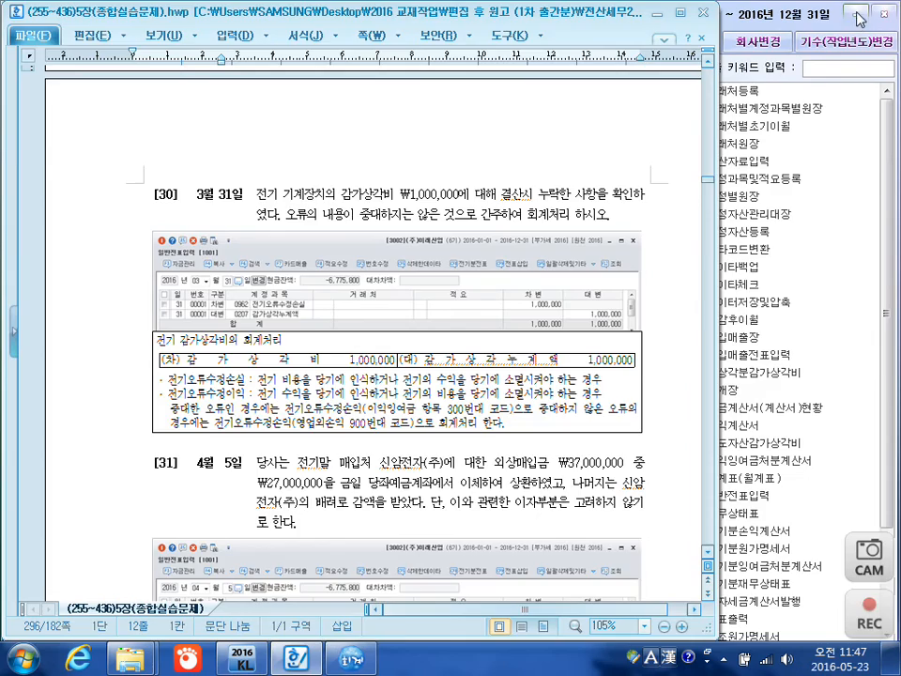